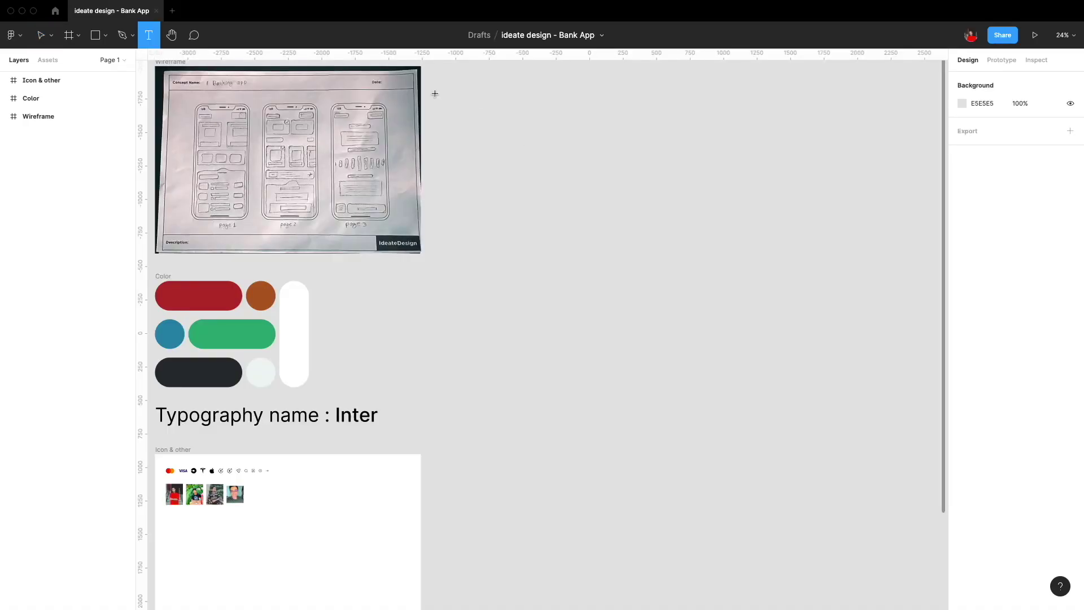
Step: Add the heading 'Welcome to ideate design' and set it in Inter
{"action": "left_click", "coordinate": [458, 80]}
{"action": "type", "text": "Welcome to ideate design"}
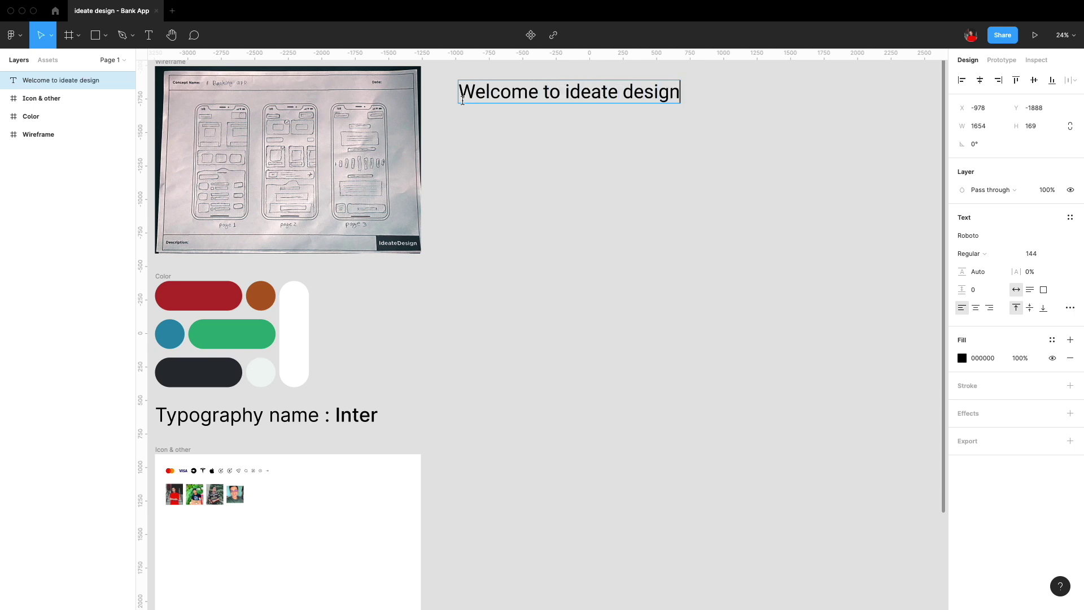
{"action": "key", "text": "Escape"}
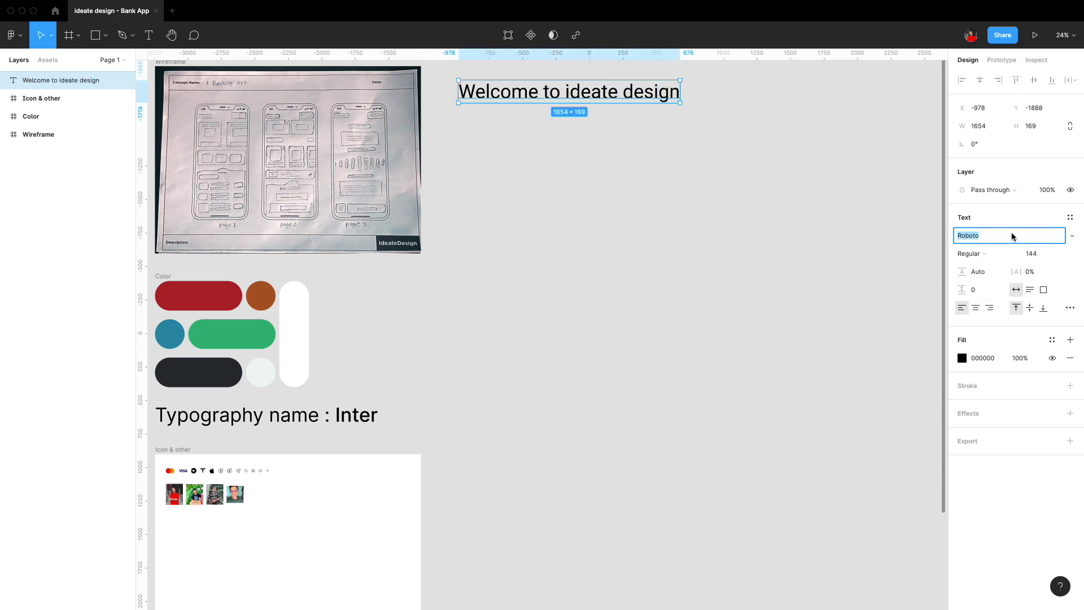
{"action": "type", "text": "Inter"}
{"action": "key", "text": "Return"}
{"action": "left_click", "coordinate": [579, 142]}
Step: Place a copy of the wireframe photo beside it and crop it to the page 1 sketch
{"action": "left_click", "coordinate": [302, 173]}
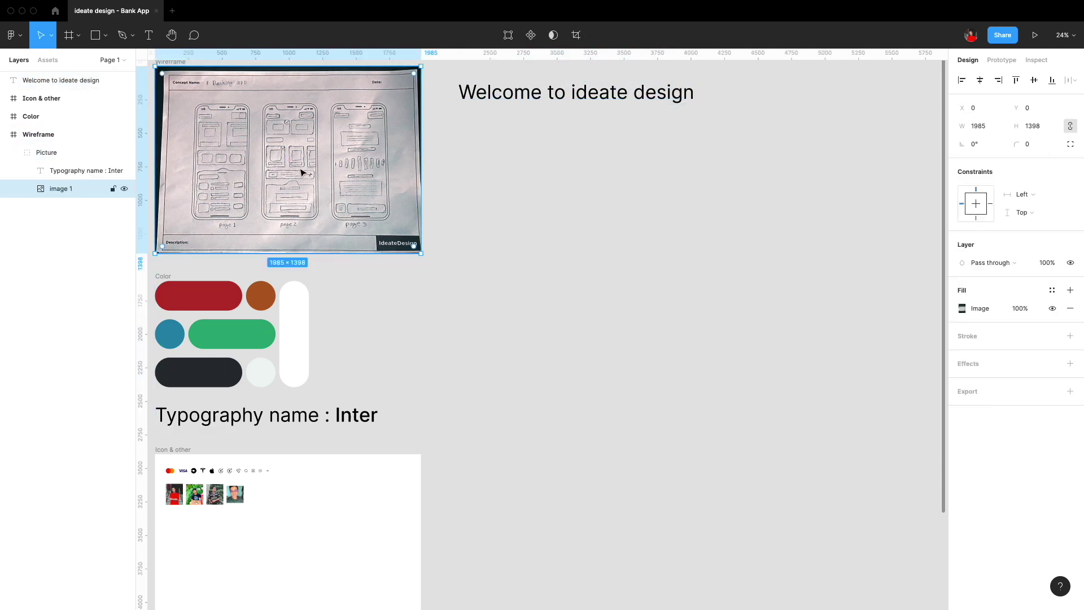
{"action": "left_click_drag", "start_coordinate": [302, 173], "coordinate": [799, 261]}
{"action": "scroll", "coordinate": [817, 257], "scroll_direction": "up", "scroll_amount": 5}
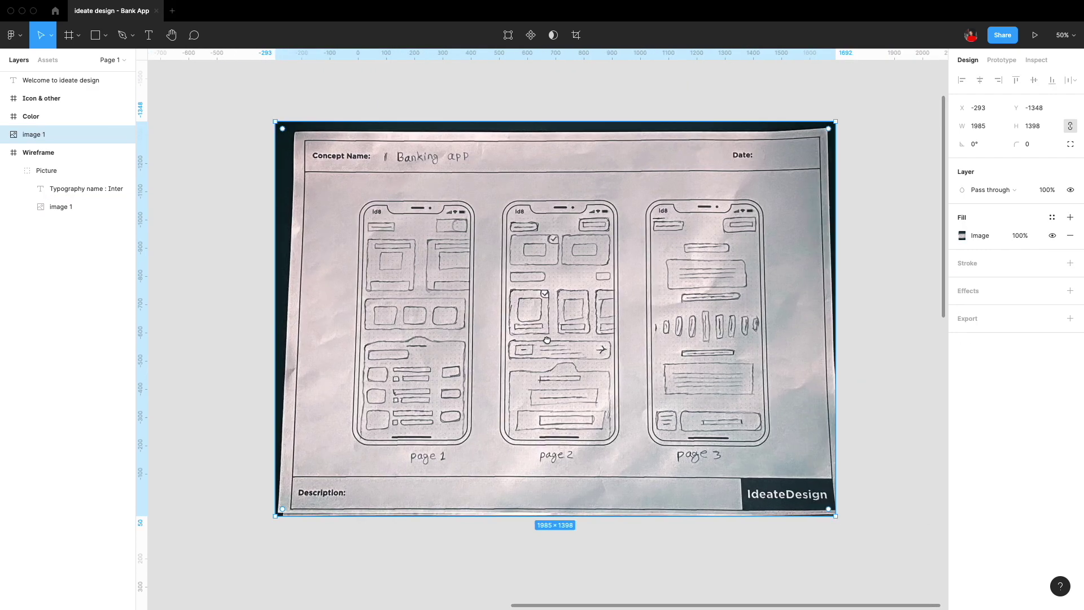
{"action": "left_click_drag", "start_coordinate": [833, 314], "coordinate": [479, 316]}
{"action": "left_click_drag", "start_coordinate": [268, 323], "coordinate": [338, 322]}
{"action": "left_click_drag", "start_coordinate": [363, 515], "coordinate": [364, 448]}
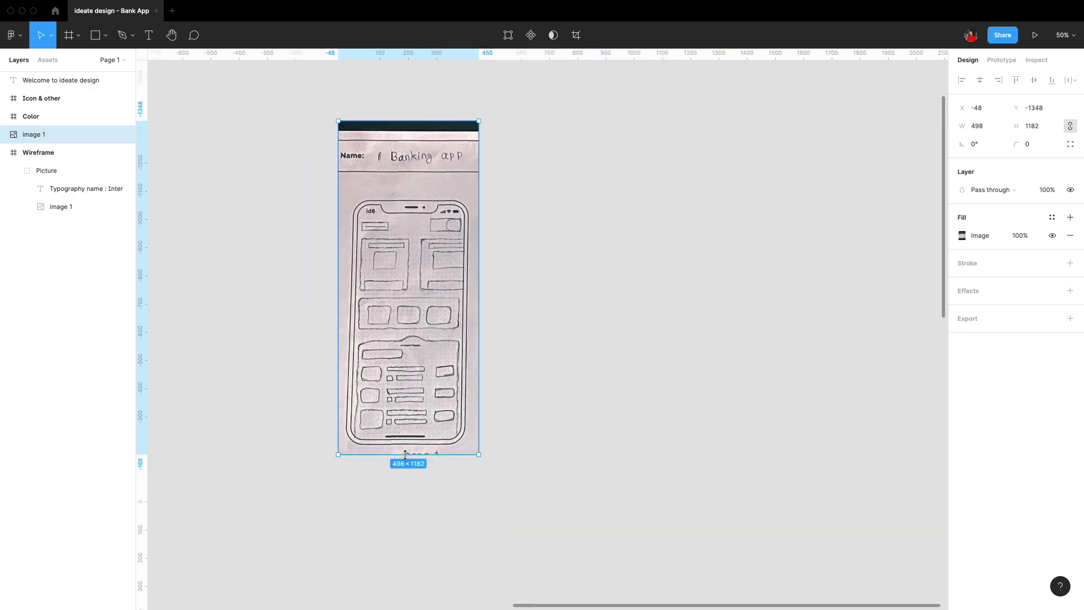
{"action": "left_click_drag", "start_coordinate": [364, 121], "coordinate": [363, 194]}
{"action": "left_click", "coordinate": [322, 233]}
{"action": "scroll", "coordinate": [480, 277], "scroll_direction": "left", "scroll_amount": 5}
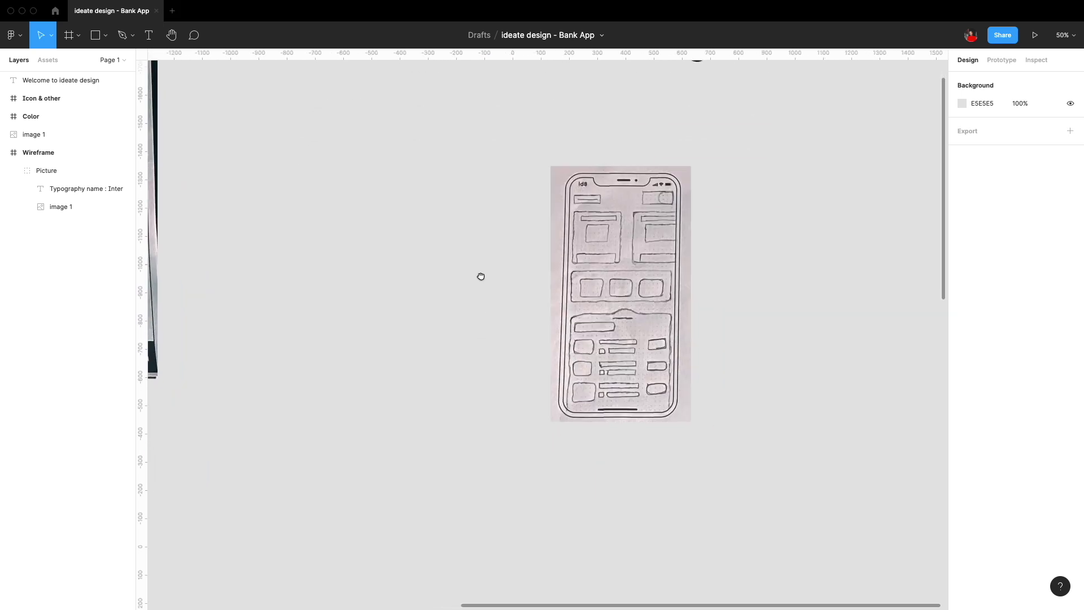
Step: Add an iPhone 11 Pro Max frame next to the cropped sketch
{"action": "left_click", "coordinate": [69, 35]}
{"action": "left_click", "coordinate": [971, 113]}
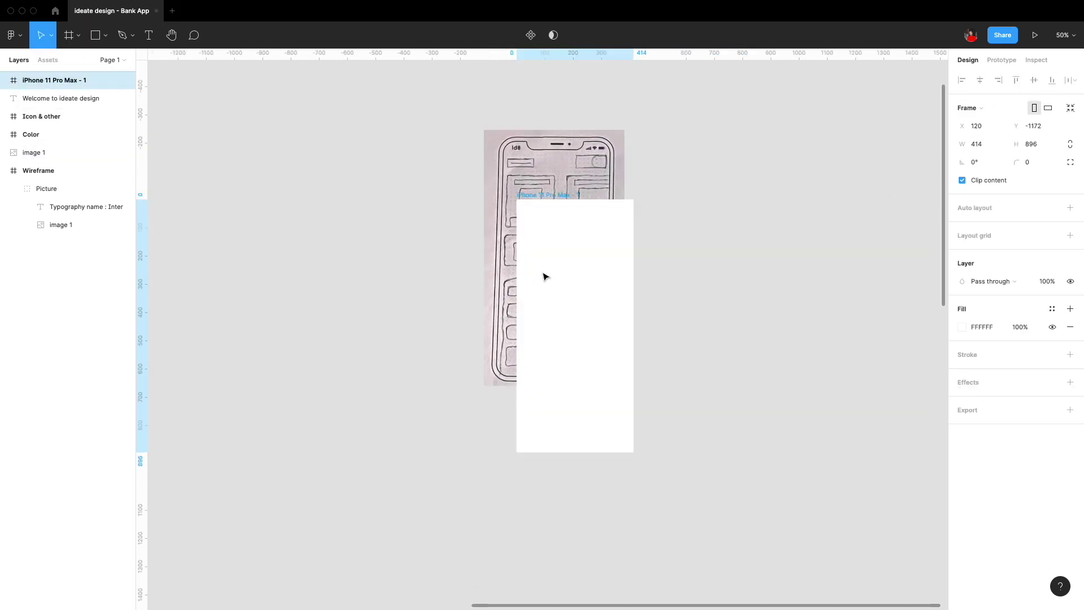
{"action": "left_click_drag", "start_coordinate": [542, 274], "coordinate": [309, 205]}
{"action": "left_click", "coordinate": [224, 205]}
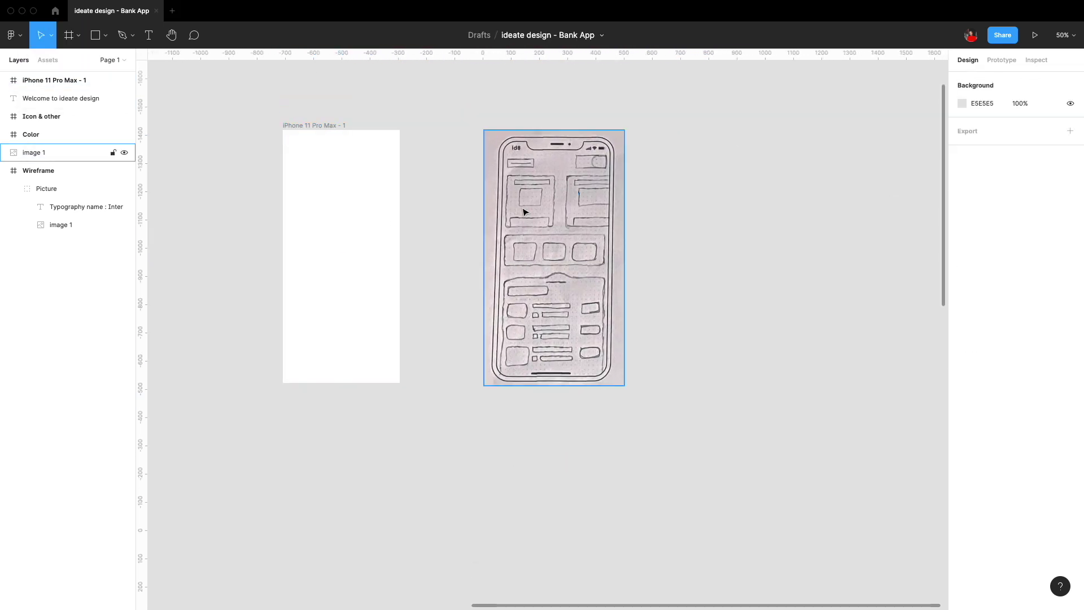
{"action": "left_click_drag", "start_coordinate": [553, 254], "coordinate": [496, 254]}
Step: Add a size-24 greeting at the top of the frame with 'Hello' in Semi Bold
{"action": "left_click", "coordinate": [150, 35]}
{"action": "left_click", "coordinate": [294, 148]}
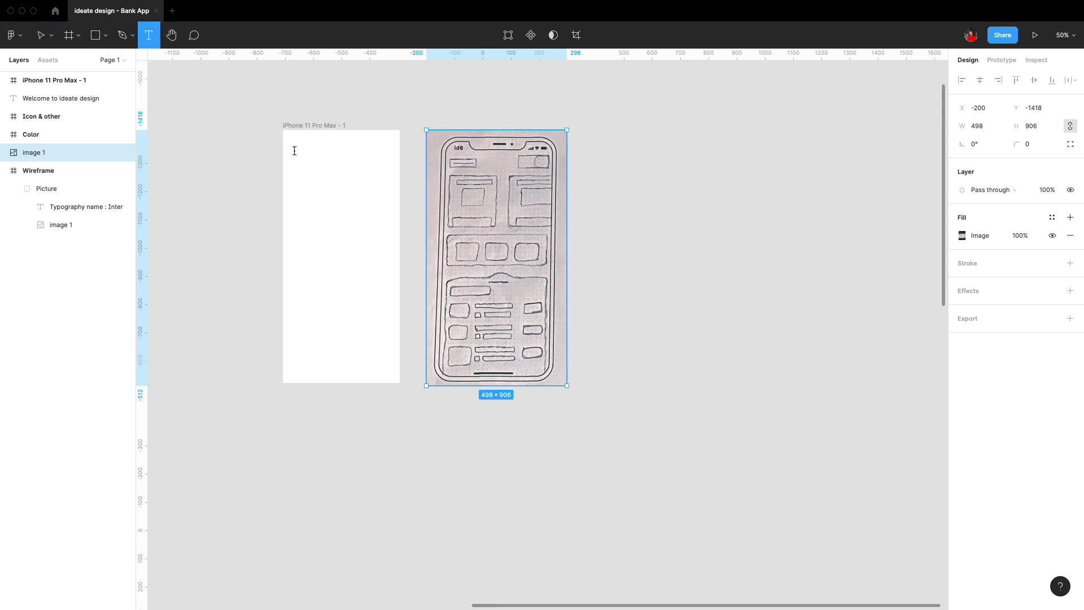
{"action": "left_click", "coordinate": [1055, 344]}
{"action": "left_click", "coordinate": [1043, 263]}
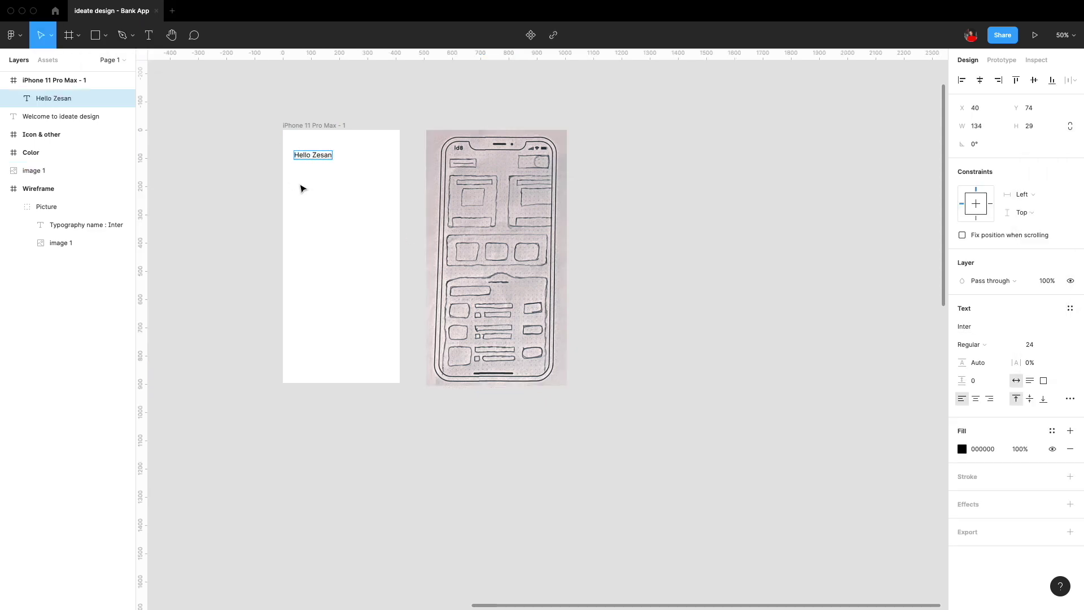
{"action": "scroll", "coordinate": [304, 146], "scroll_direction": "up", "scroll_amount": 5}
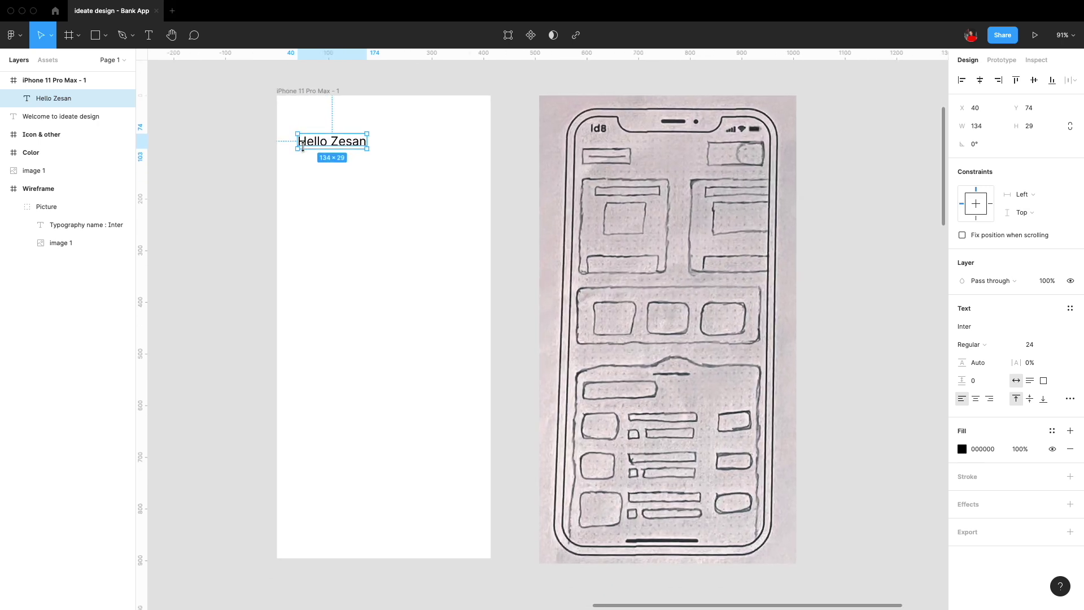
{"action": "left_click", "coordinate": [984, 348]}
{"action": "left_click", "coordinate": [984, 372]}
{"action": "left_click", "coordinate": [984, 345]}
{"action": "left_click", "coordinate": [984, 371]}
{"action": "left_click", "coordinate": [984, 345]}
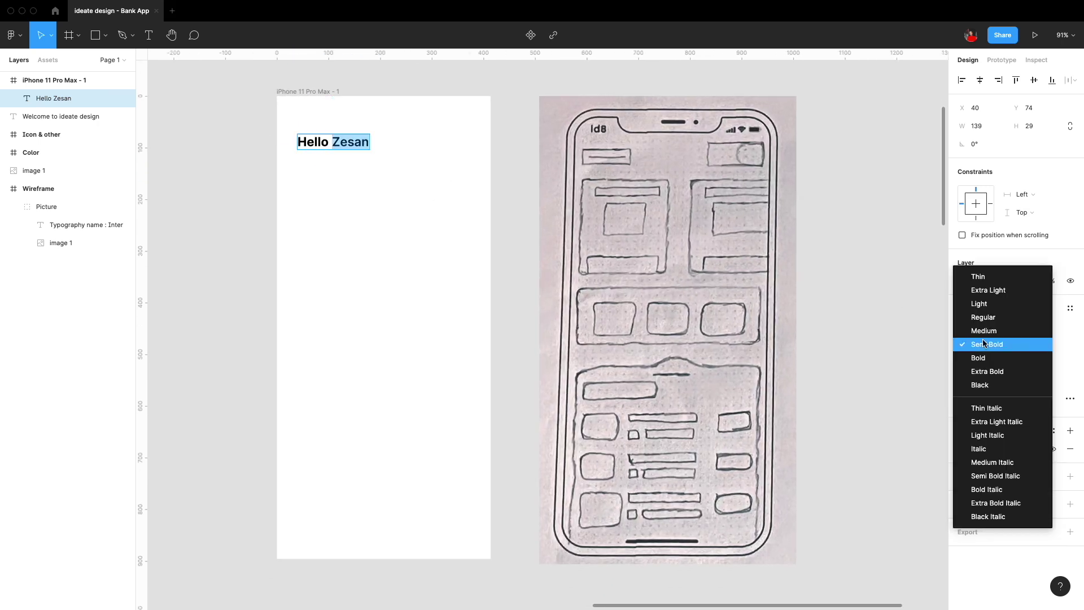
{"action": "key", "text": "Escape"}
{"action": "left_click", "coordinate": [276, 106]}
Step: Draw a small pill rectangle right of the greeting and group the two
{"action": "key", "text": "r"}
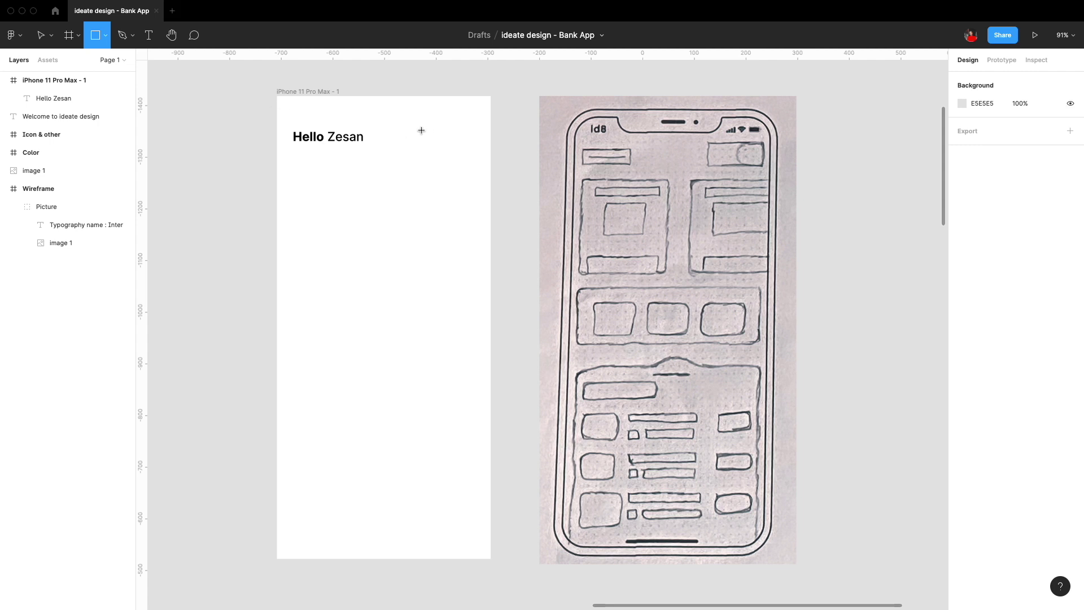
{"action": "mouse_move", "coordinate": [430, 128]}
{"action": "left_mouse_down"}
{"action": "mouse_move", "coordinate": [457, 149]}
{"action": "mouse_move", "coordinate": [445, 143]}
{"action": "left_mouse_up"}
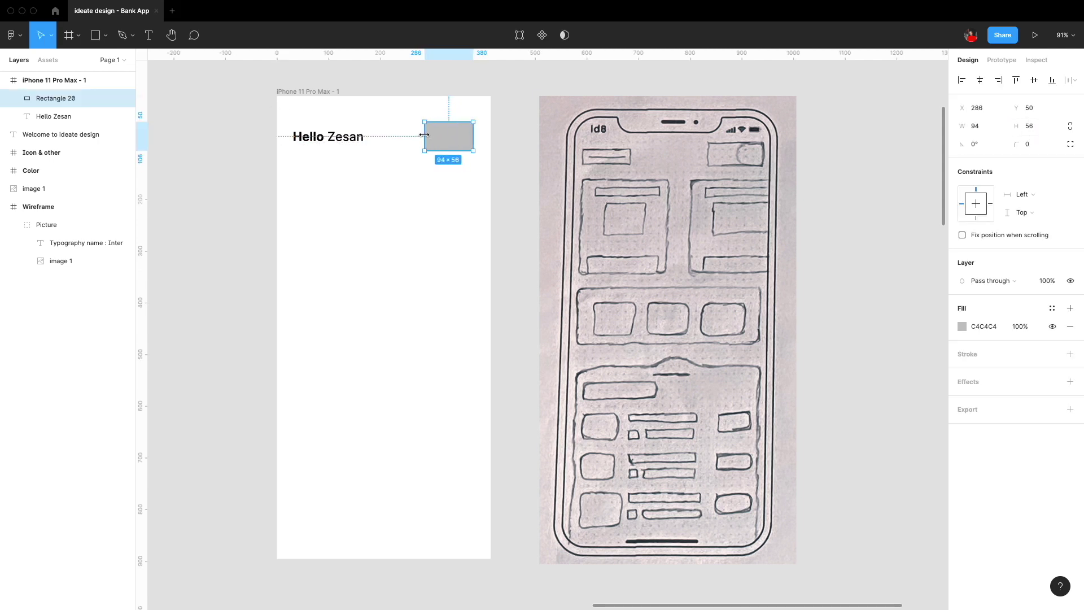
{"action": "left_click_drag", "start_coordinate": [1018, 146], "coordinate": [1045, 146]}
{"action": "key", "text": "ctrl+a"}
{"action": "key", "text": "ctrl+g"}
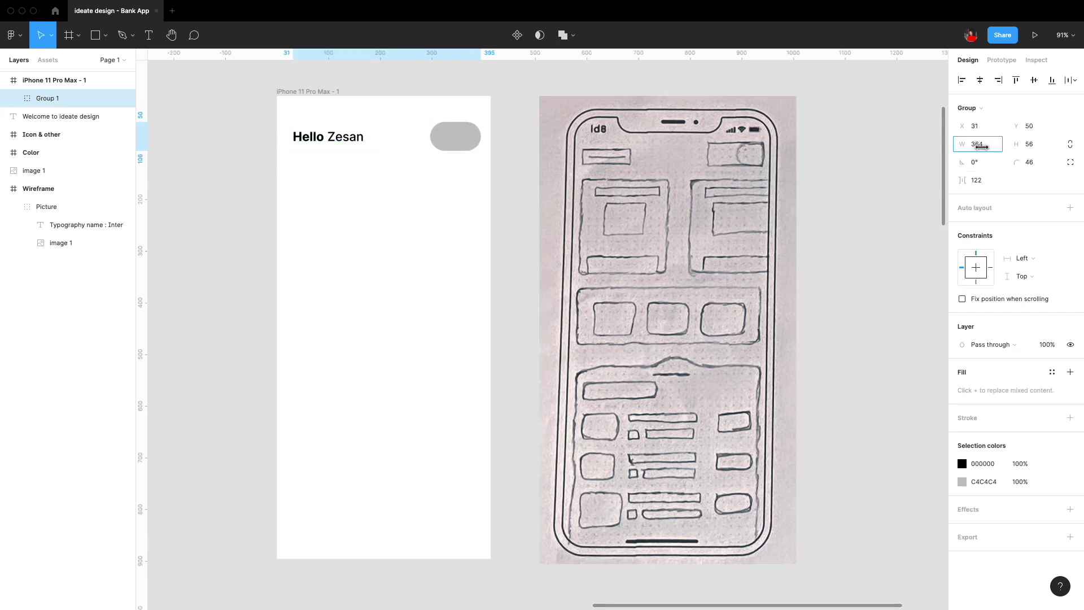
{"action": "left_click", "coordinate": [349, 218]}
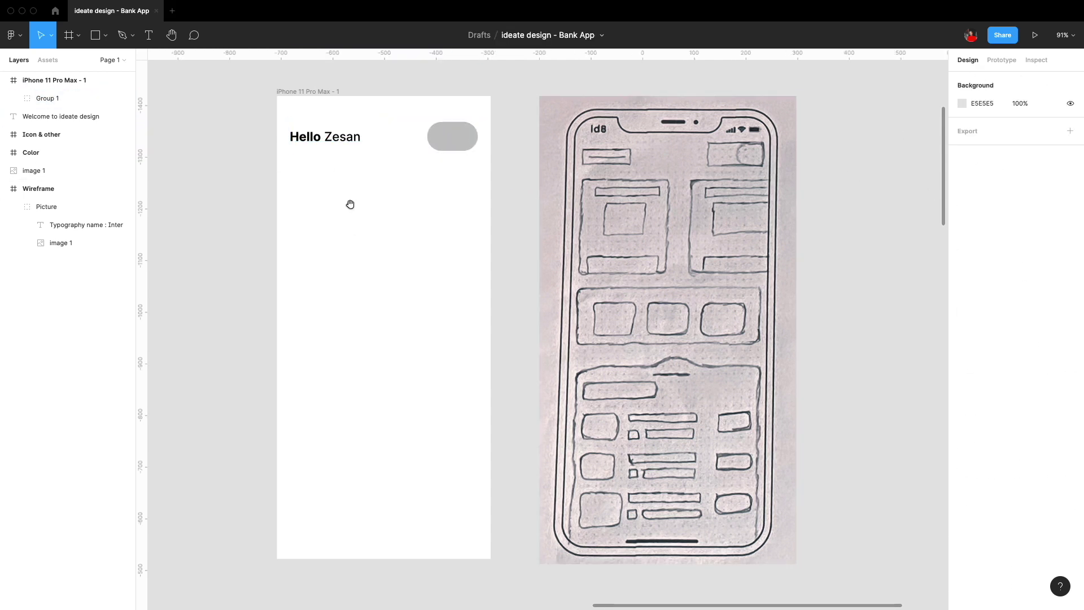
Step: Save the white and green palette swatches as colour styles
{"action": "scroll", "coordinate": [366, 221], "scroll_direction": "left", "scroll_amount": 10}
{"action": "scroll", "coordinate": [535, 257], "scroll_direction": "down", "scroll_amount": 15}
{"action": "left_click", "coordinate": [300, 257]}
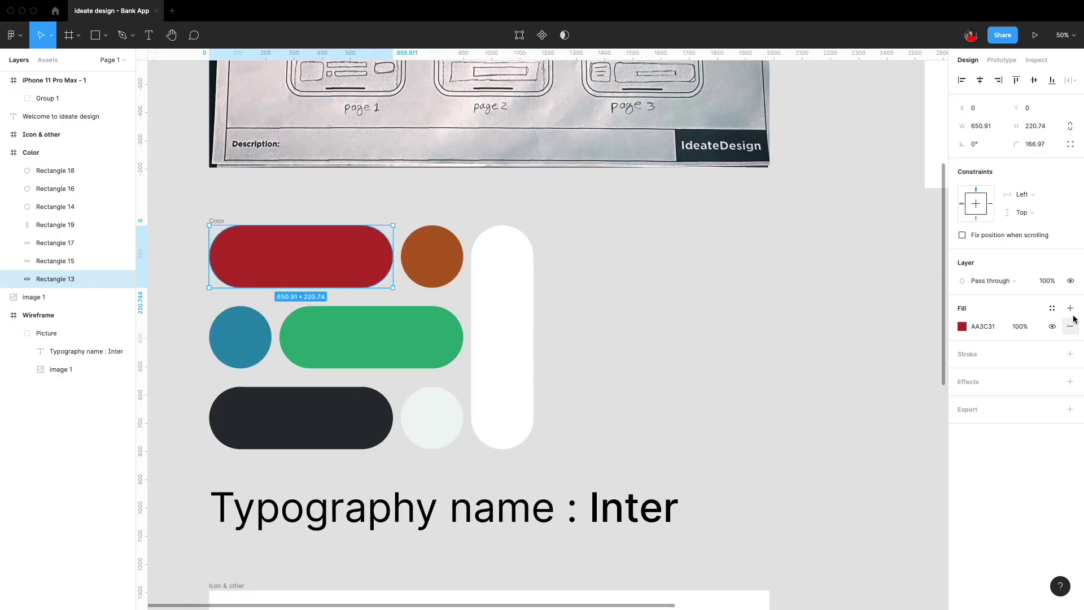
{"action": "left_click", "coordinate": [1052, 308]}
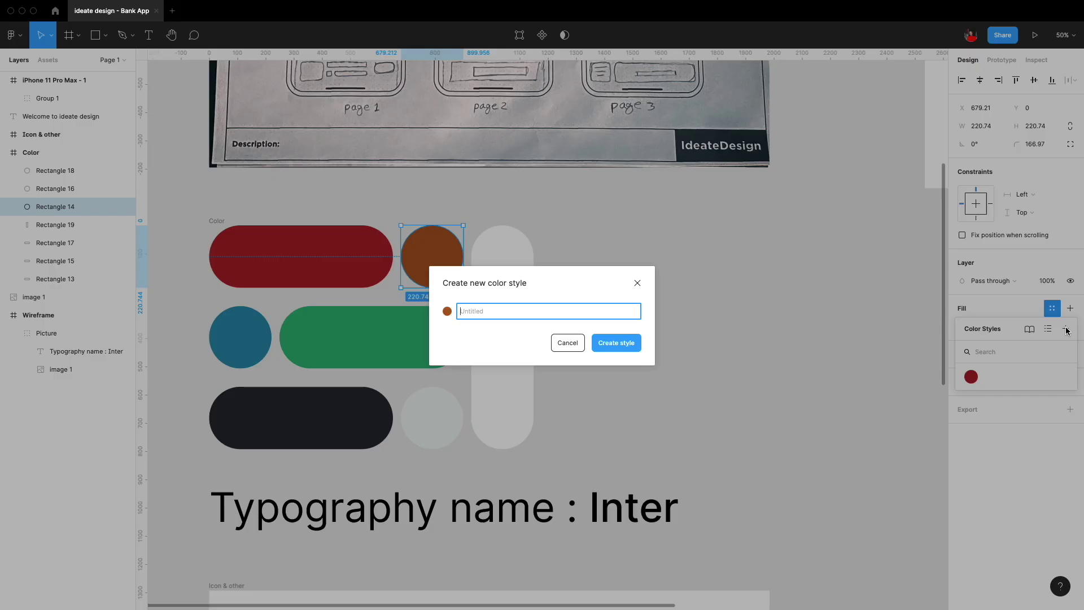
{"action": "left_click", "coordinate": [500, 294]}
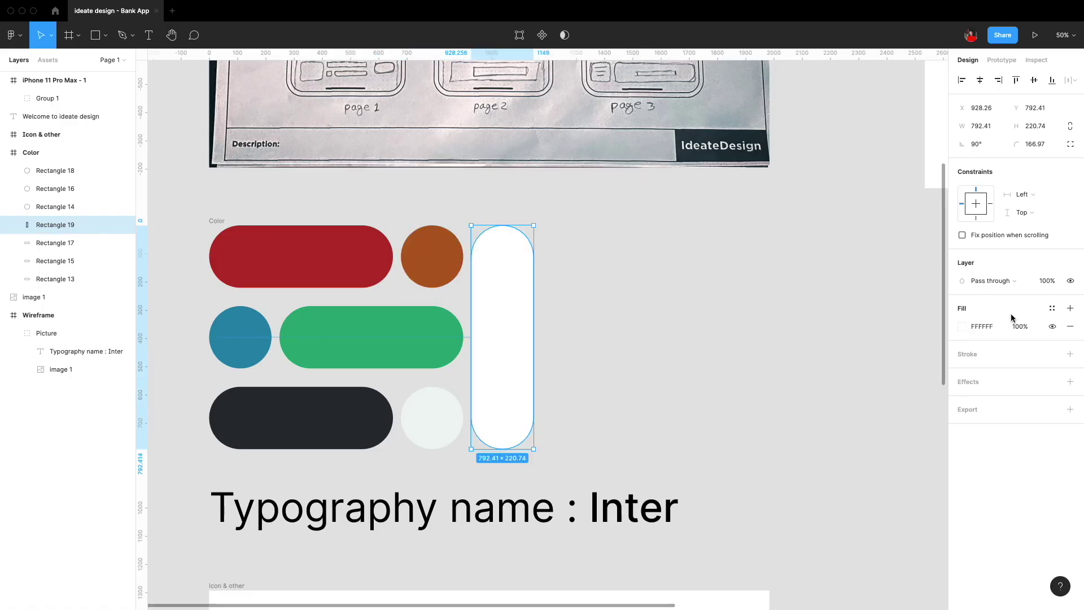
{"action": "left_click", "coordinate": [1052, 307]}
{"action": "left_click", "coordinate": [615, 341]}
{"action": "left_click", "coordinate": [371, 337]}
{"action": "left_click", "coordinate": [1052, 308]}
{"action": "left_click", "coordinate": [616, 341]}
Step: Save the blue, dark and light palette swatches as colour styles
{"action": "left_click", "coordinate": [240, 337]}
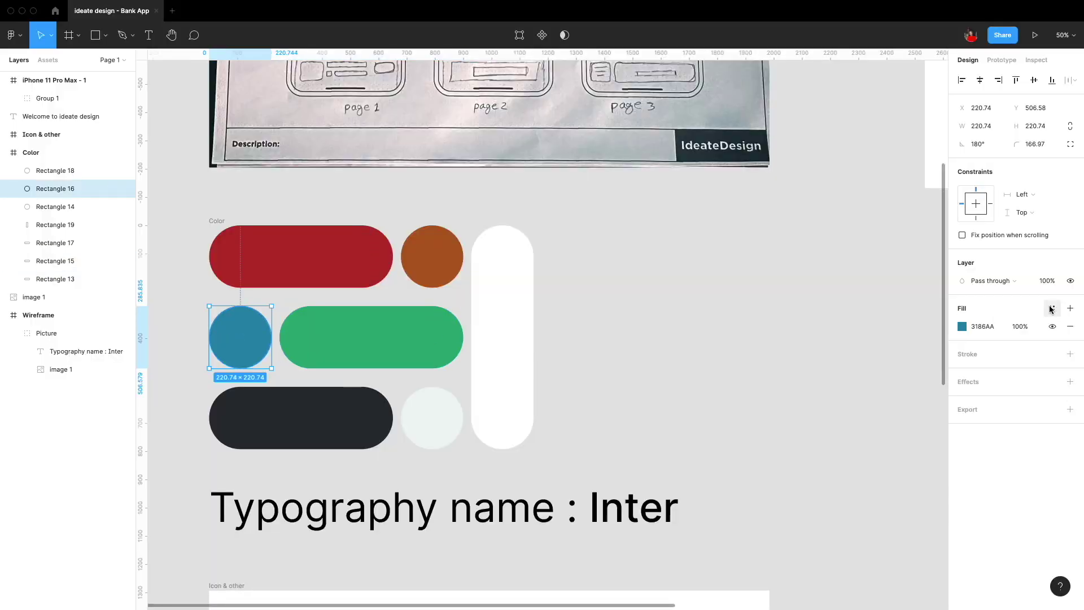
{"action": "left_click", "coordinate": [1052, 308]}
{"action": "left_click", "coordinate": [615, 341]}
{"action": "left_click", "coordinate": [300, 418]}
{"action": "left_click", "coordinate": [1052, 308]}
{"action": "left_click", "coordinate": [616, 341]}
{"action": "left_click", "coordinate": [432, 418]}
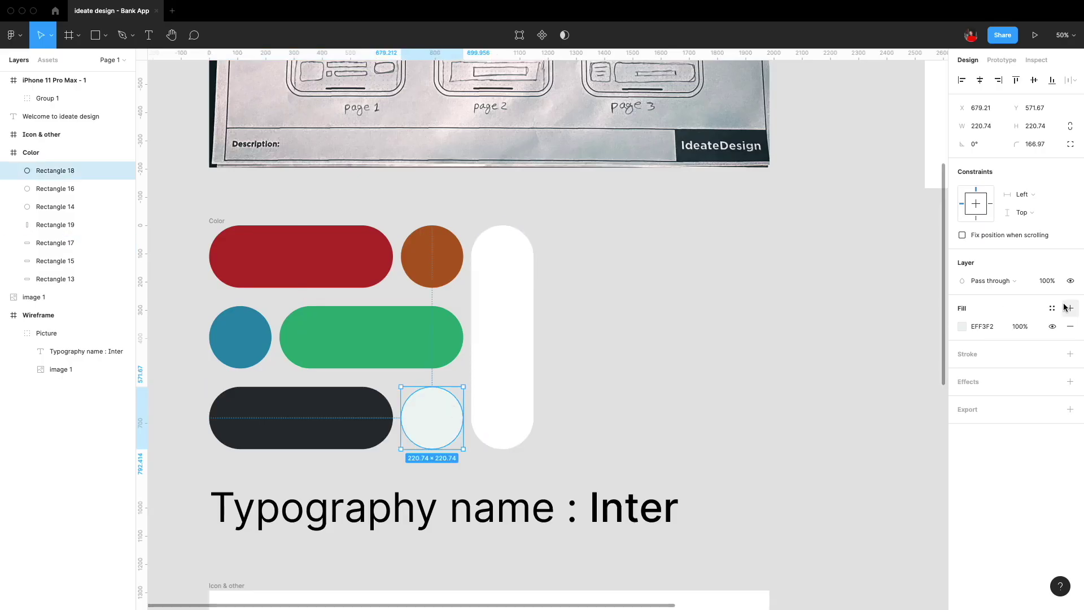
{"action": "left_click", "coordinate": [1052, 308]}
{"action": "left_click", "coordinate": [615, 341]}
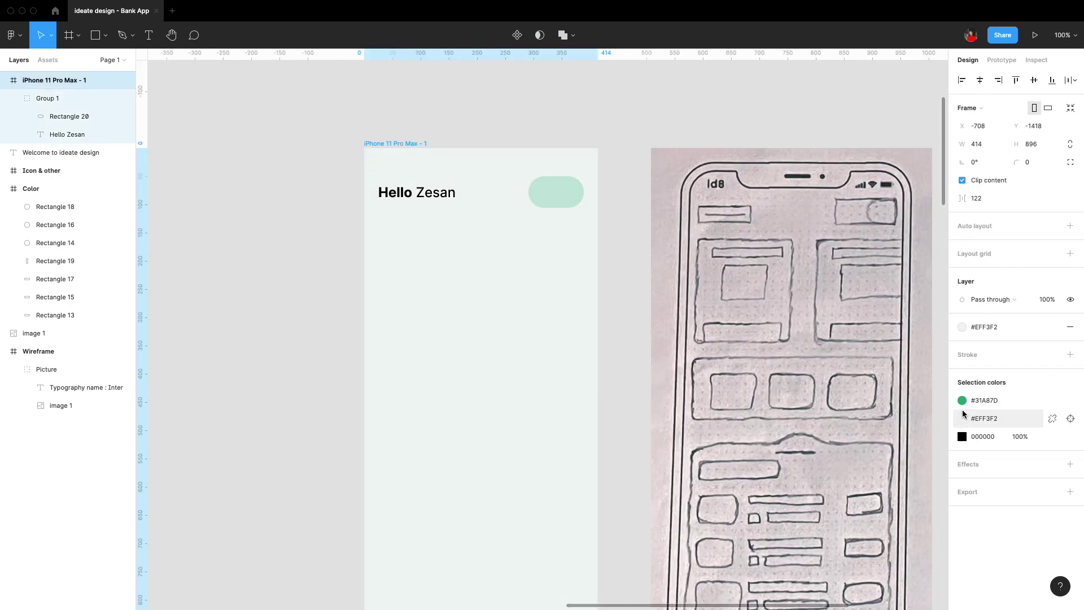
{"action": "scroll", "coordinate": [339, 266], "scroll_direction": "down", "scroll_amount": 2}
{"action": "scroll", "coordinate": [338, 265], "scroll_direction": "right", "scroll_amount": 2}
{"action": "left_click", "coordinate": [301, 155]}
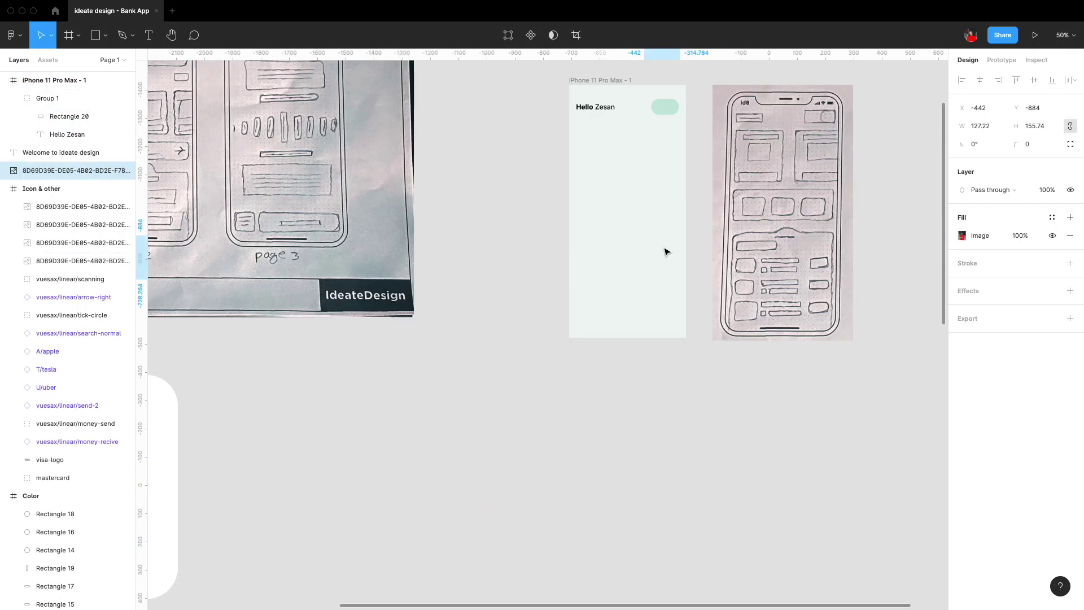
Step: Position a 46×46 circle over the face in the portrait photo
{"action": "left_click_drag", "start_coordinate": [464, 264], "coordinate": [445, 262]}
{"action": "left_click", "coordinate": [602, 232]}
{"action": "left_click_drag", "start_coordinate": [602, 231], "coordinate": [451, 333]}
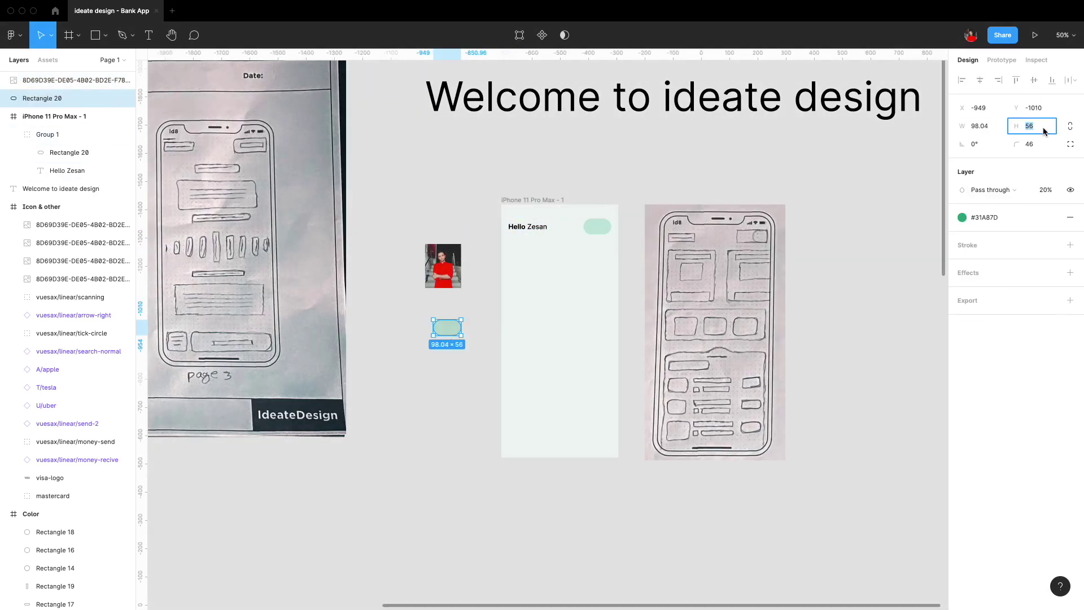
{"action": "left_click_drag", "start_coordinate": [440, 326], "coordinate": [443, 261]}
{"action": "type", "text": "46"}
{"action": "left_click", "coordinate": [451, 280], "text": "shift"}
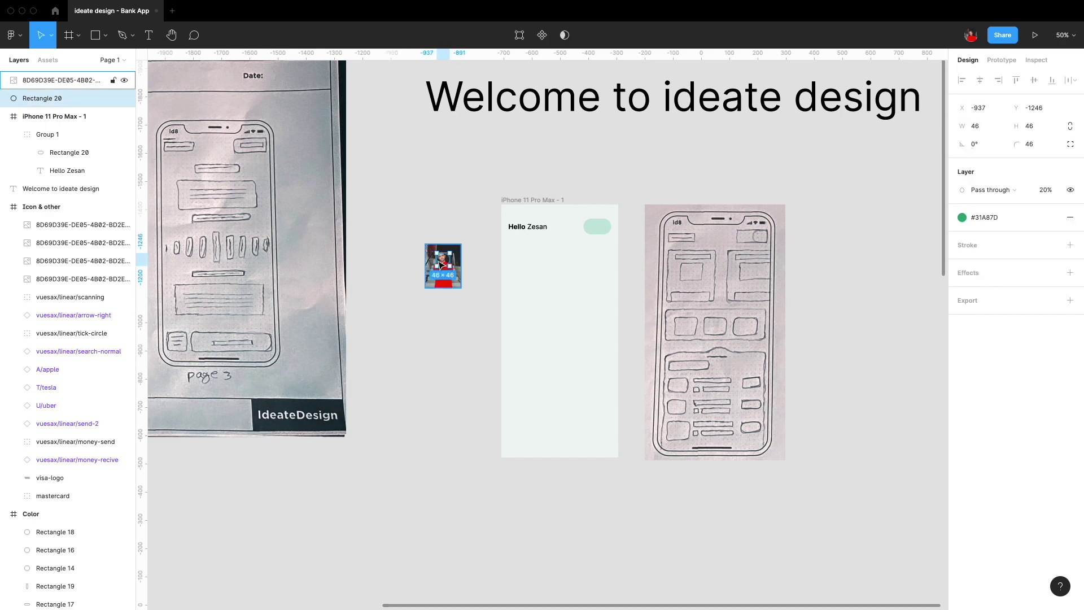
{"action": "scroll", "coordinate": [489, 265], "scroll_direction": "up", "scroll_amount": 5}
{"action": "right_click", "coordinate": [451, 273]}
{"action": "left_click", "coordinate": [485, 424]}
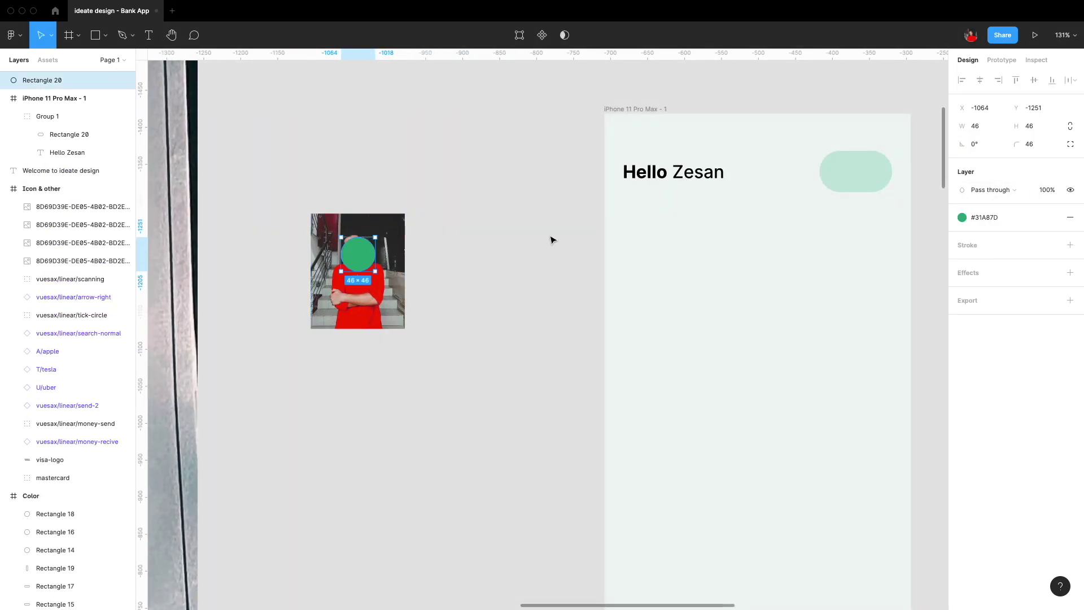
{"action": "right_click", "coordinate": [358, 255]}
{"action": "left_click", "coordinate": [395, 415]}
{"action": "key", "text": "ctrl+z"}
{"action": "left_click_drag", "start_coordinate": [421, 300], "coordinate": [367, 300]}
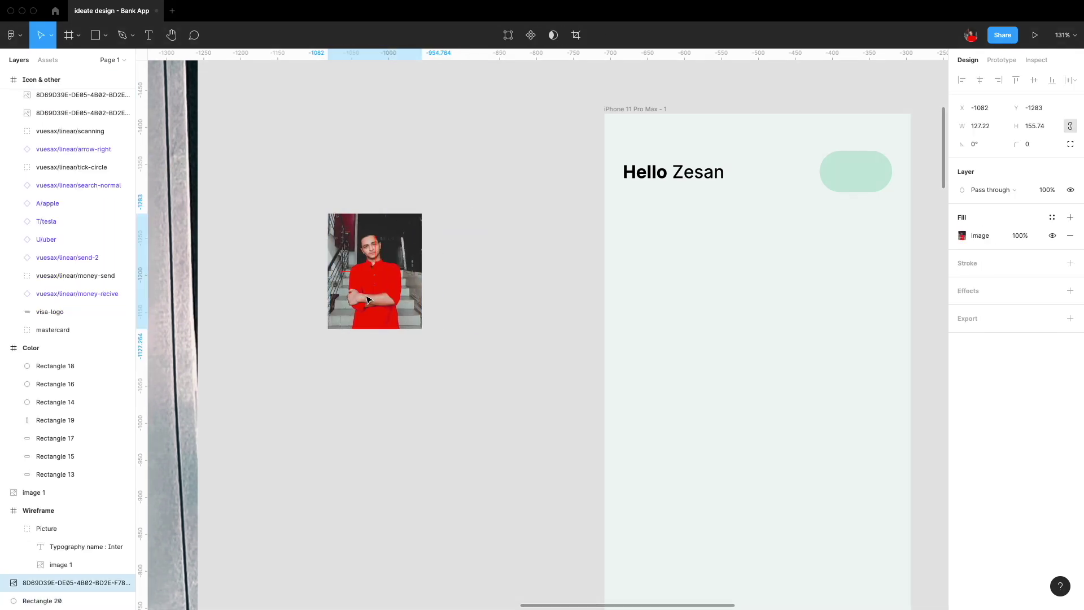
Step: Mask the photo with the circle and place the round avatar inside the green pill
{"action": "right_click", "coordinate": [362, 262]}
{"action": "left_click", "coordinate": [406, 359]}
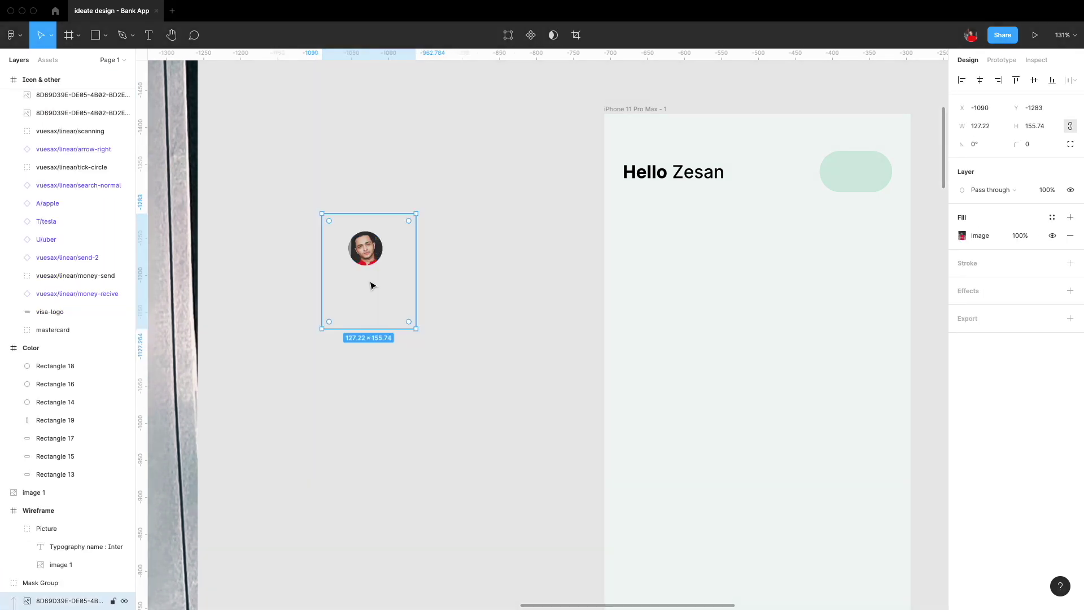
{"action": "left_click_drag", "start_coordinate": [372, 285], "coordinate": [863, 175]}
{"action": "scroll", "coordinate": [327, 380], "scroll_direction": "up", "scroll_amount": 5}
{"action": "scroll", "coordinate": [508, 338], "scroll_direction": "left", "scroll_amount": 3}
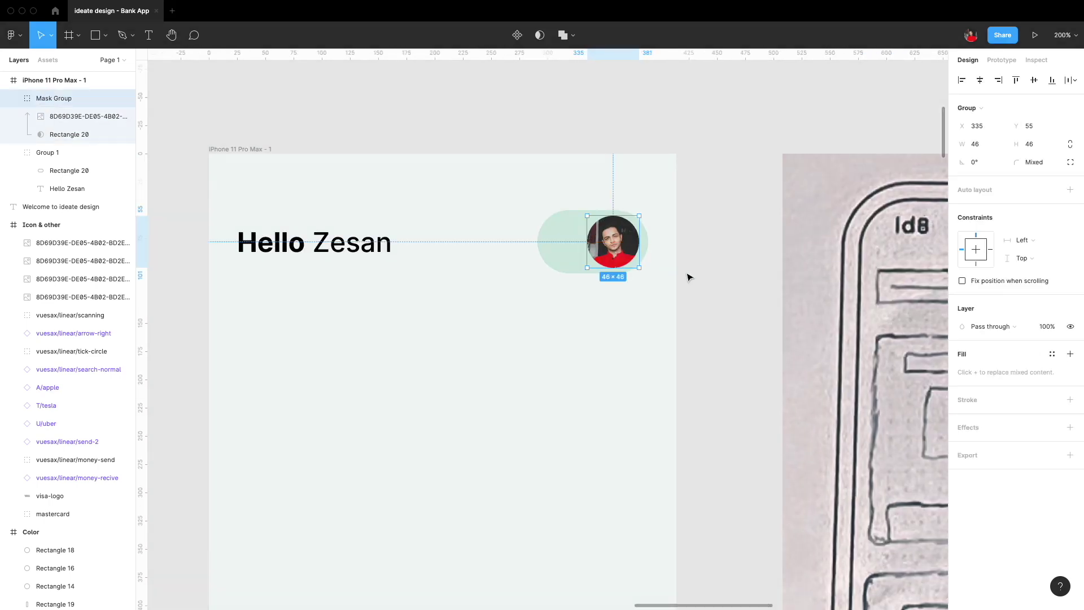
{"action": "left_click", "coordinate": [565, 254]}
{"action": "left_click", "coordinate": [520, 372]}
{"action": "left_click", "coordinate": [559, 259]}
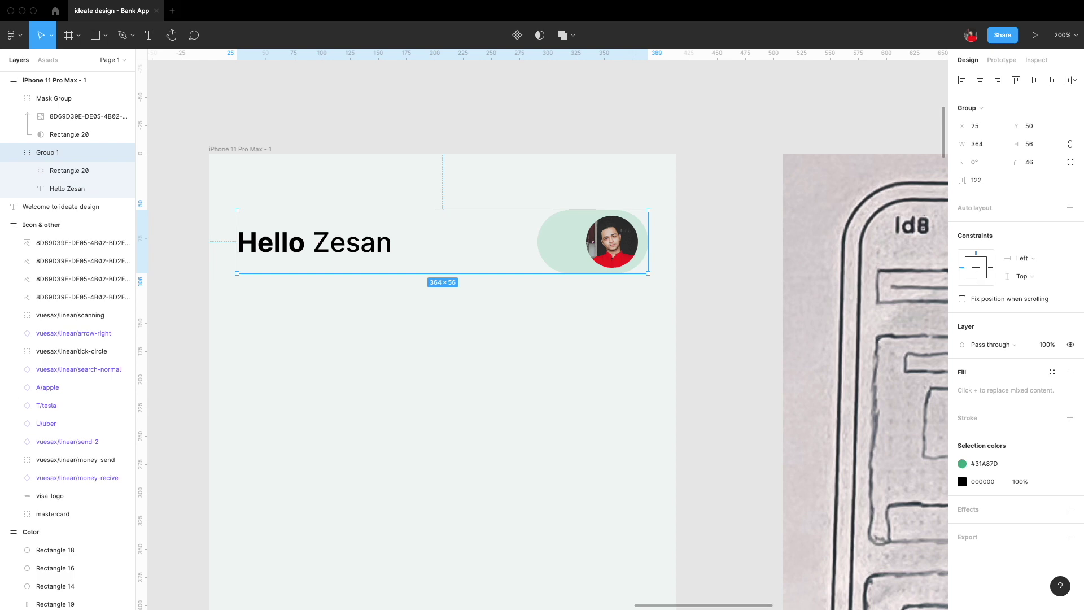
{"action": "left_click", "coordinate": [254, 151]}
{"action": "key", "text": "Escape"}
{"action": "scroll", "coordinate": [551, 469], "scroll_direction": "down", "scroll_amount": 3}
Step: Copy the vuesax search-normal icon into the phone frame's header pill
{"action": "scroll", "coordinate": [467, 348], "scroll_direction": "down", "scroll_amount": 3}
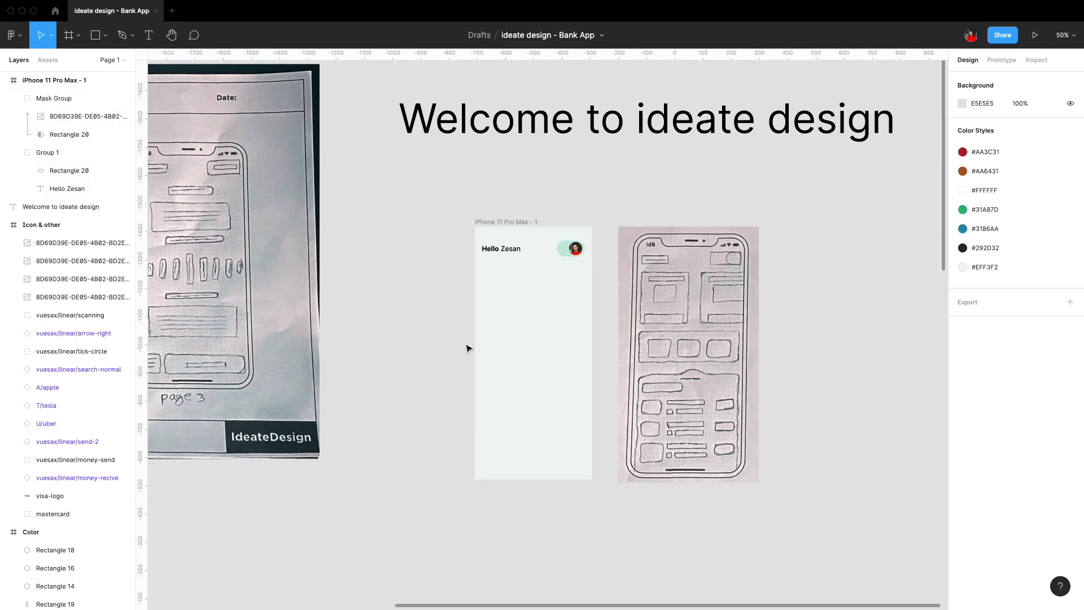
{"action": "scroll", "coordinate": [466, 348], "scroll_direction": "down", "scroll_amount": 5}
{"action": "scroll", "coordinate": [574, 431], "scroll_direction": "down", "scroll_amount": 3}
{"action": "scroll", "coordinate": [673, 426], "scroll_direction": "up", "scroll_amount": 7}
{"action": "scroll", "coordinate": [576, 414], "scroll_direction": "left", "scroll_amount": 2}
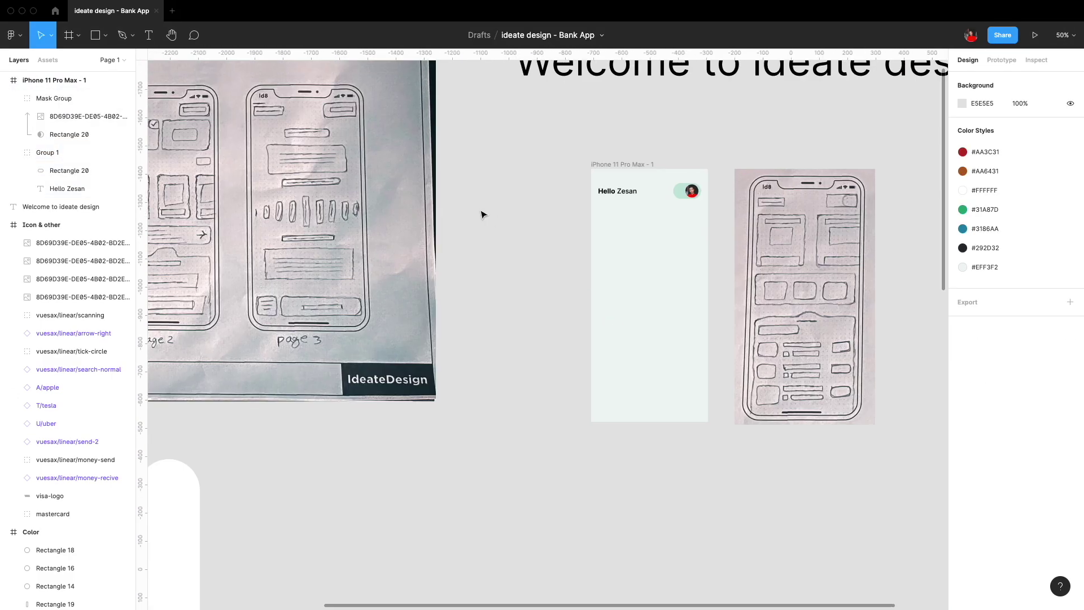
{"action": "scroll", "coordinate": [481, 215], "scroll_direction": "down", "scroll_amount": 5}
{"action": "left_click", "coordinate": [432, 395]}
{"action": "key", "text": "ctrl+c"}
{"action": "scroll", "coordinate": [470, 440], "scroll_direction": "up", "scroll_amount": 5}
{"action": "key", "text": "ctrl+v"}
{"action": "left_click_drag", "start_coordinate": [411, 496], "coordinate": [589, 161]}
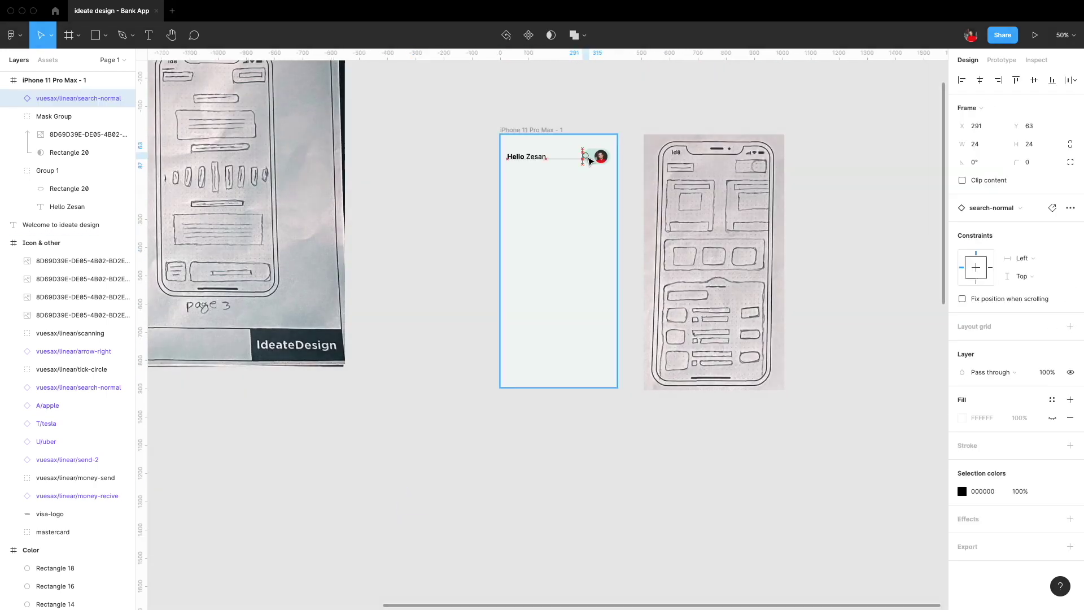
Step: Delete an accidental duplicate avatar, leaving the search icon left of the profile photo
{"action": "scroll", "coordinate": [559, 380], "scroll_direction": "up", "scroll_amount": 5}
{"action": "scroll", "coordinate": [606, 380], "scroll_direction": "up", "scroll_amount": 5}
{"action": "scroll", "coordinate": [606, 380], "scroll_direction": "up", "scroll_amount": 5}
{"action": "left_click", "coordinate": [656, 271]}
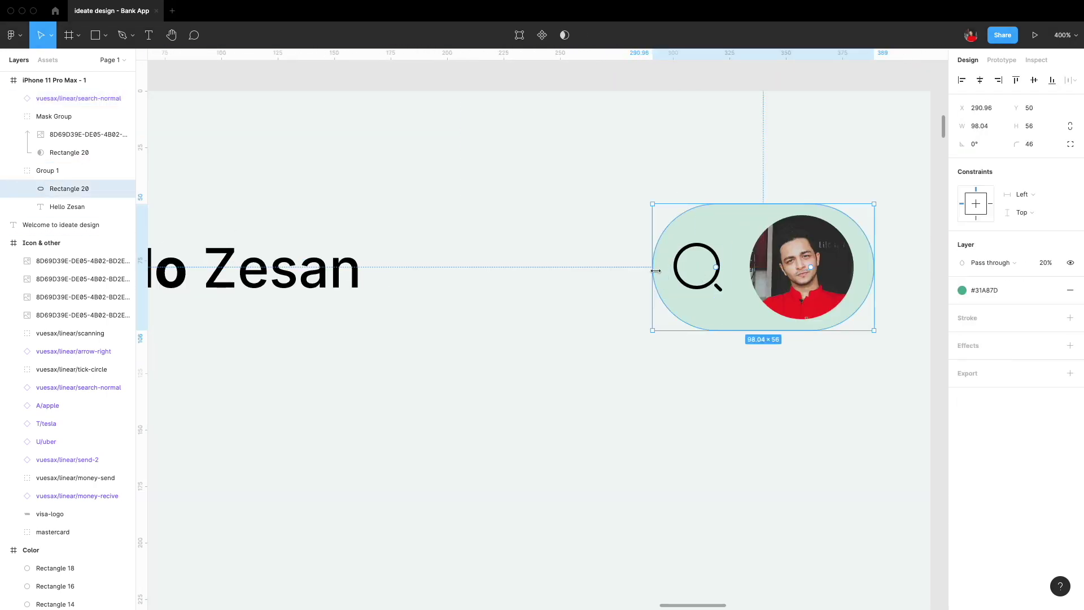
{"action": "left_click", "coordinate": [778, 289]}
{"action": "mouse_move", "coordinate": [778, 289]}
{"action": "left_mouse_down"}
{"action": "mouse_move", "coordinate": [669, 290]}
{"action": "mouse_move", "coordinate": [620, 276]}
{"action": "left_mouse_up"}
{"action": "left_click", "coordinate": [634, 282]}
{"action": "left_click", "coordinate": [686, 302]}
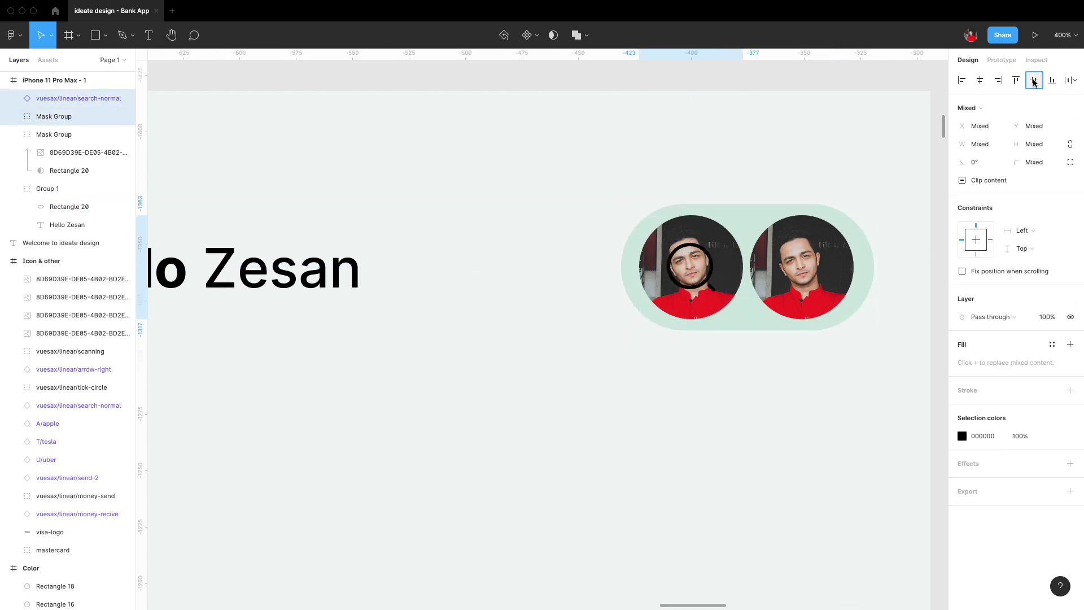
{"action": "key", "text": "Delete"}
{"action": "key", "text": "minus"}
{"action": "left_click", "coordinate": [672, 298]}
{"action": "left_click", "coordinate": [617, 322]}
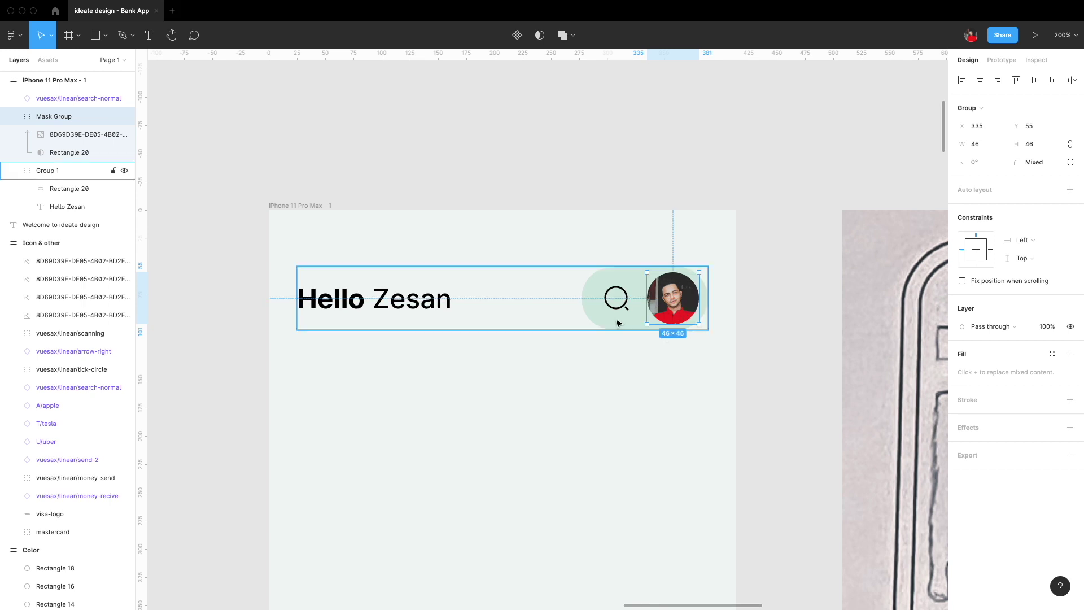
{"action": "double_click", "coordinate": [598, 299]}
{"action": "left_click", "coordinate": [677, 302]}
Step: Draw a card rectangle below the header, aligned with its left edge
{"action": "key", "text": "minus"}
{"action": "left_click", "coordinate": [630, 424]}
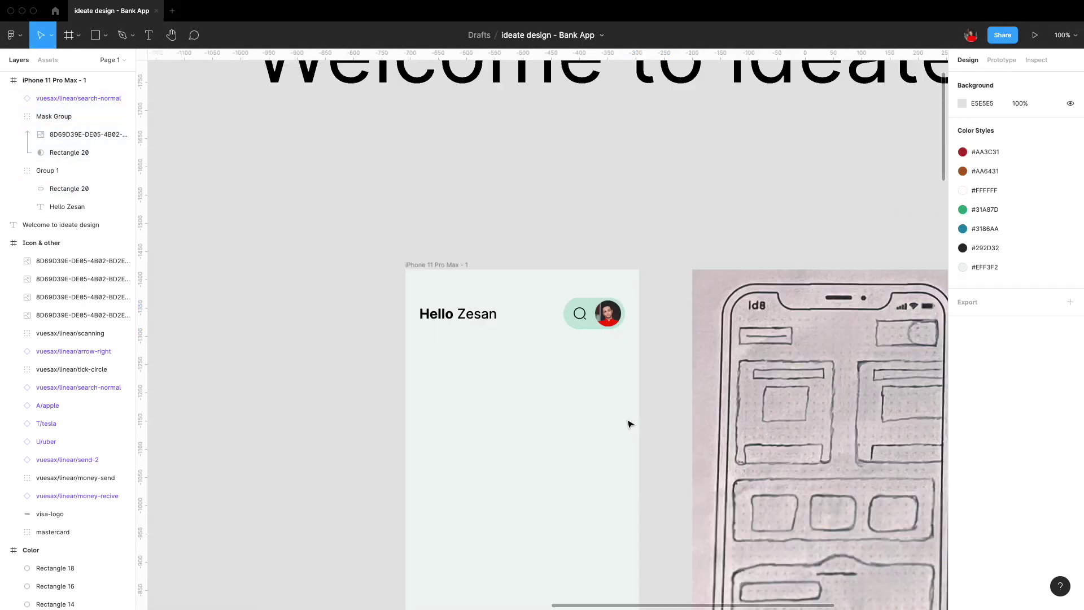
{"action": "scroll", "coordinate": [595, 364], "scroll_direction": "down", "scroll_amount": 4}
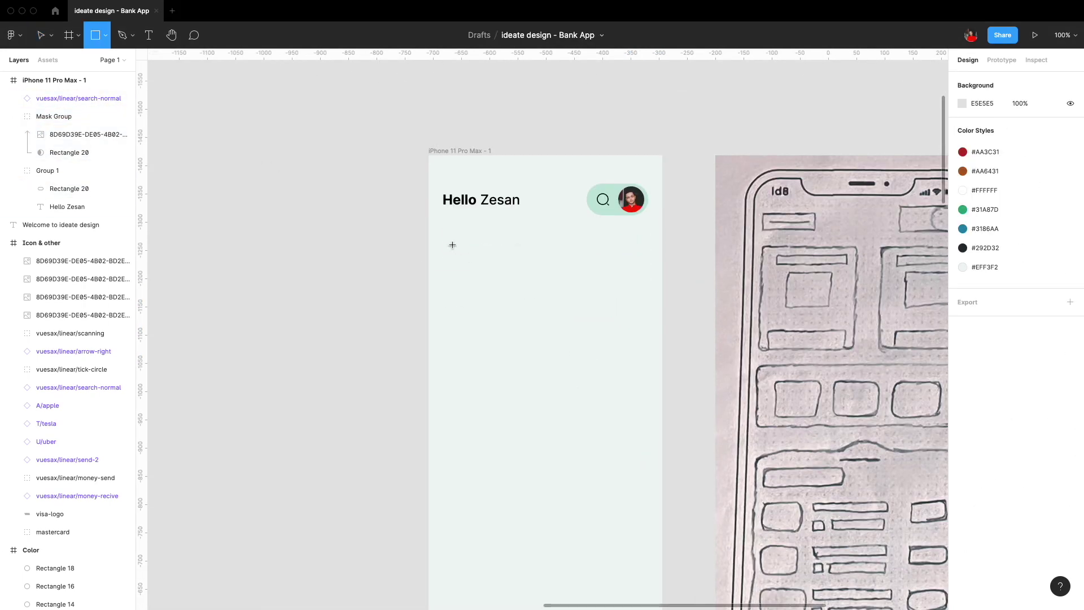
{"action": "left_click_drag", "start_coordinate": [445, 229], "coordinate": [570, 353]}
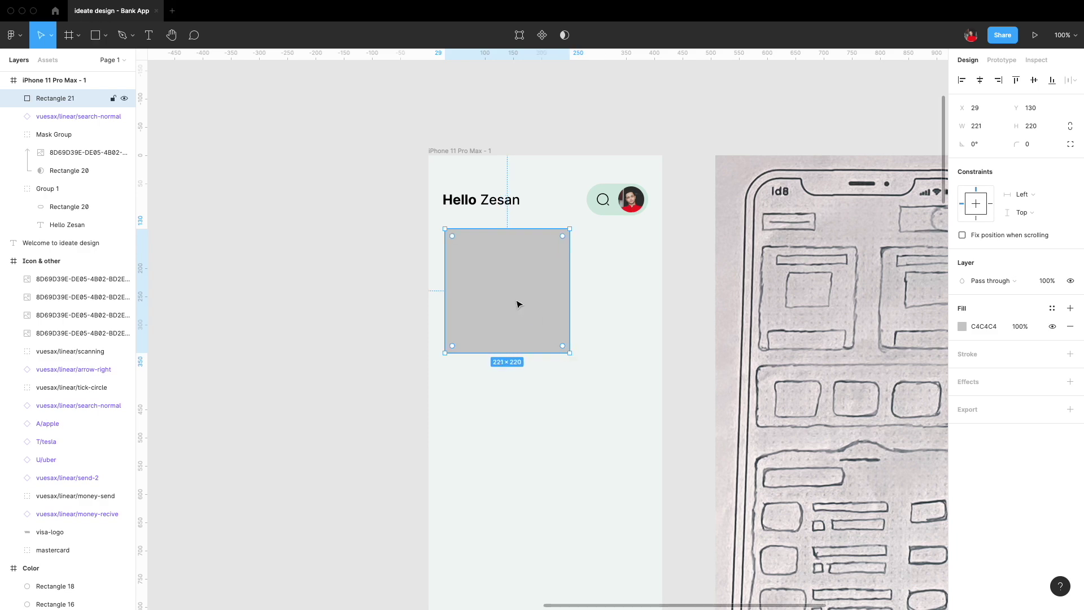
{"action": "left_click_drag", "start_coordinate": [518, 305], "coordinate": [516, 305]}
{"action": "left_click", "coordinate": [537, 201]}
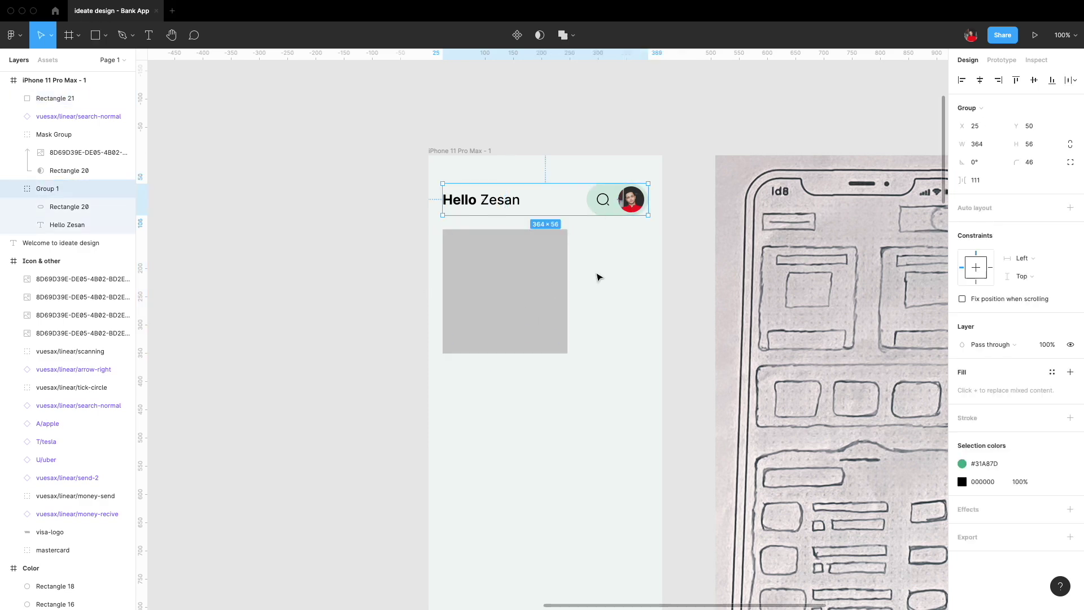
{"action": "left_click", "coordinate": [491, 303]}
{"action": "left_click", "coordinate": [565, 200], "text": "shift"}
{"action": "left_click", "coordinate": [530, 327]}
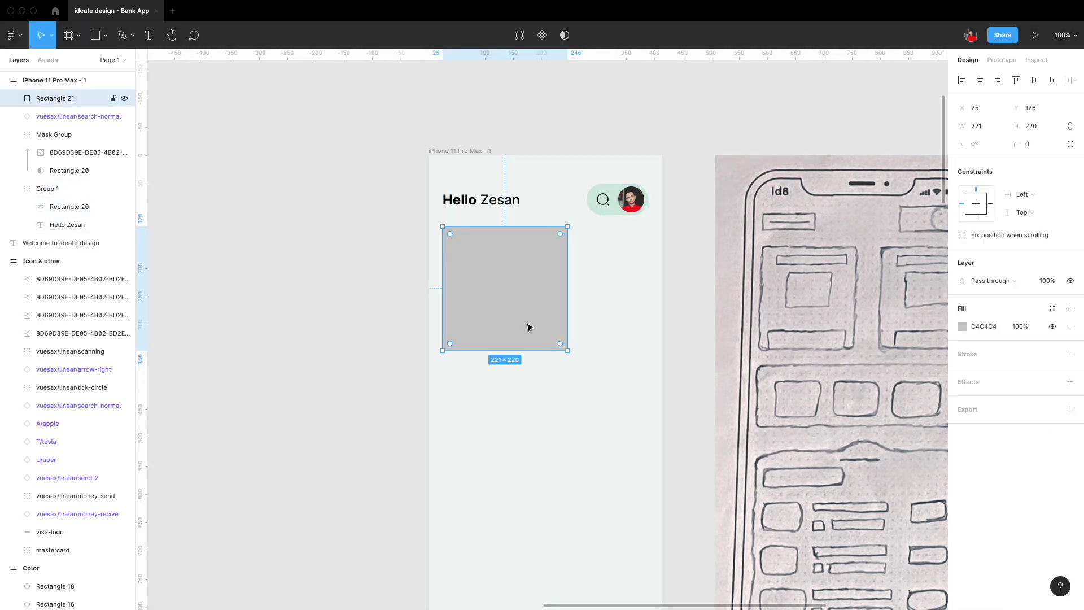
{"action": "left_click_drag", "start_coordinate": [964, 126], "coordinate": [1033, 136]}
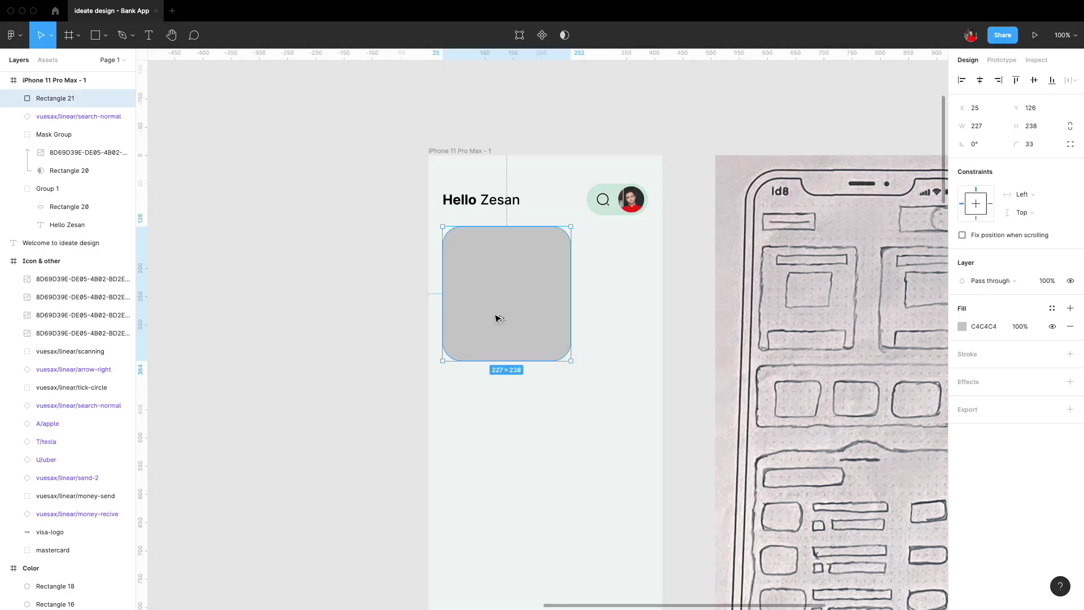
Step: Duplicate the card to the right, colour them #AA3C31 and #AA6431, and add a circle on the red card
{"action": "left_click_drag", "start_coordinate": [496, 315], "coordinate": [635, 315]}
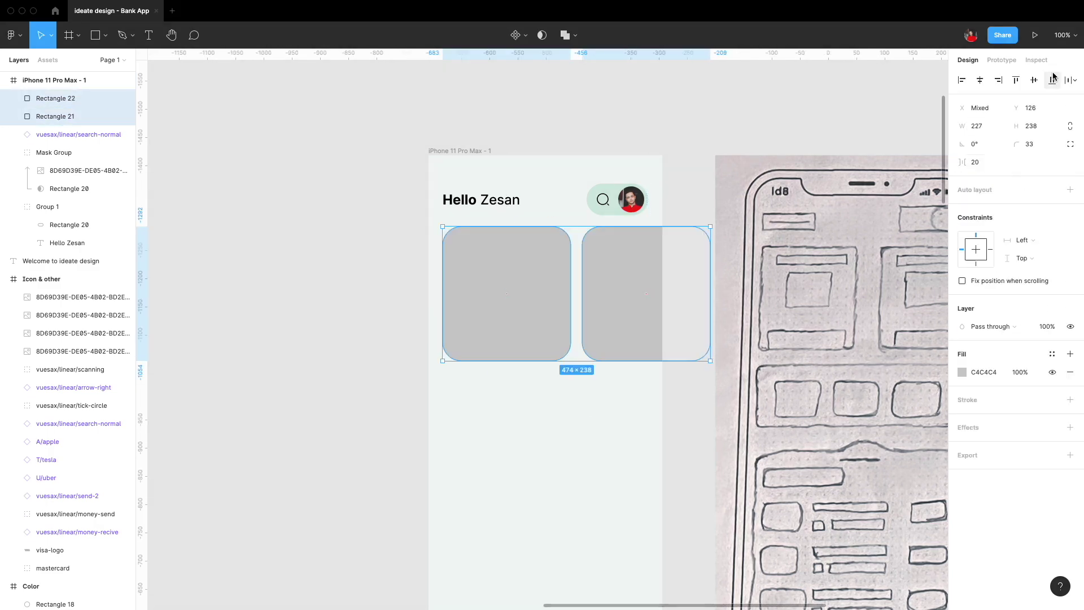
{"action": "key", "text": "Escape"}
{"action": "key", "text": "minus"}
{"action": "left_click", "coordinate": [525, 311]}
{"action": "left_click", "coordinate": [1052, 308]}
{"action": "left_click", "coordinate": [972, 374]}
{"action": "key", "text": "Tab"}
{"action": "left_click", "coordinate": [1052, 308]}
{"action": "left_click", "coordinate": [994, 352]}
{"action": "left_click", "coordinate": [511, 416]}
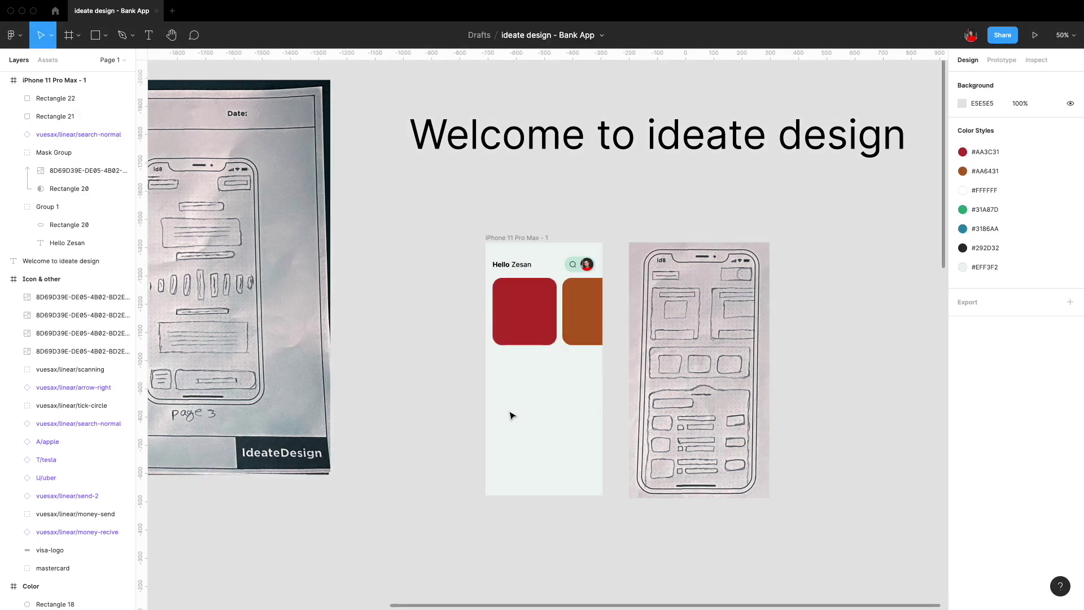
{"action": "key", "text": "shift+0"}
{"action": "key", "text": "o"}
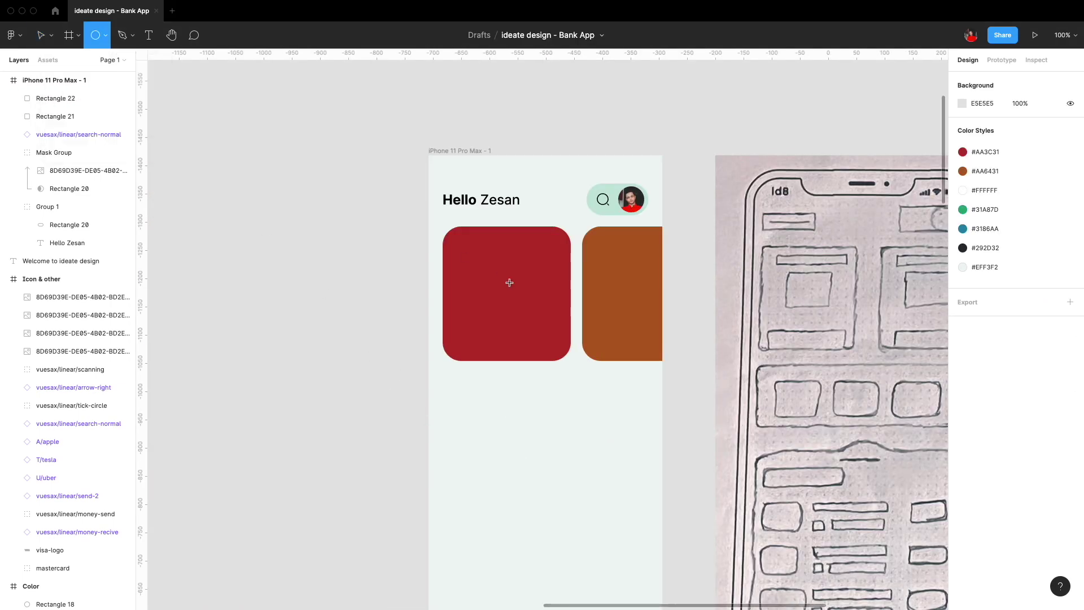
{"action": "left_click", "coordinate": [508, 291]}
Step: Set the circle on the red card to #292D32 at 10% opacity
{"action": "left_click_drag", "start_coordinate": [506, 297], "coordinate": [508, 296]}
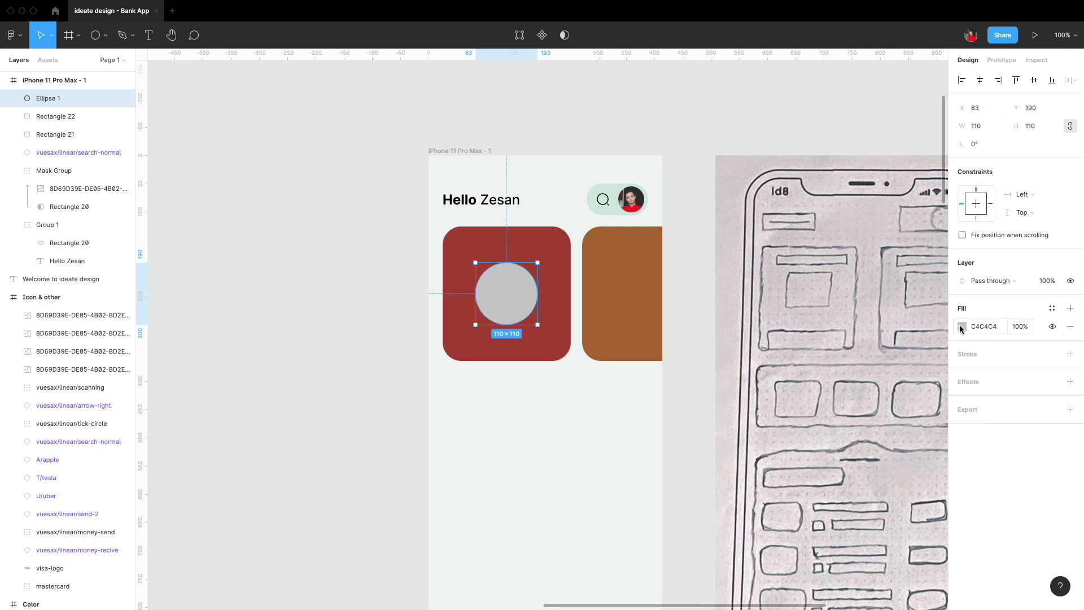
{"action": "type", "text": "10"}
{"action": "left_click", "coordinate": [531, 417]}
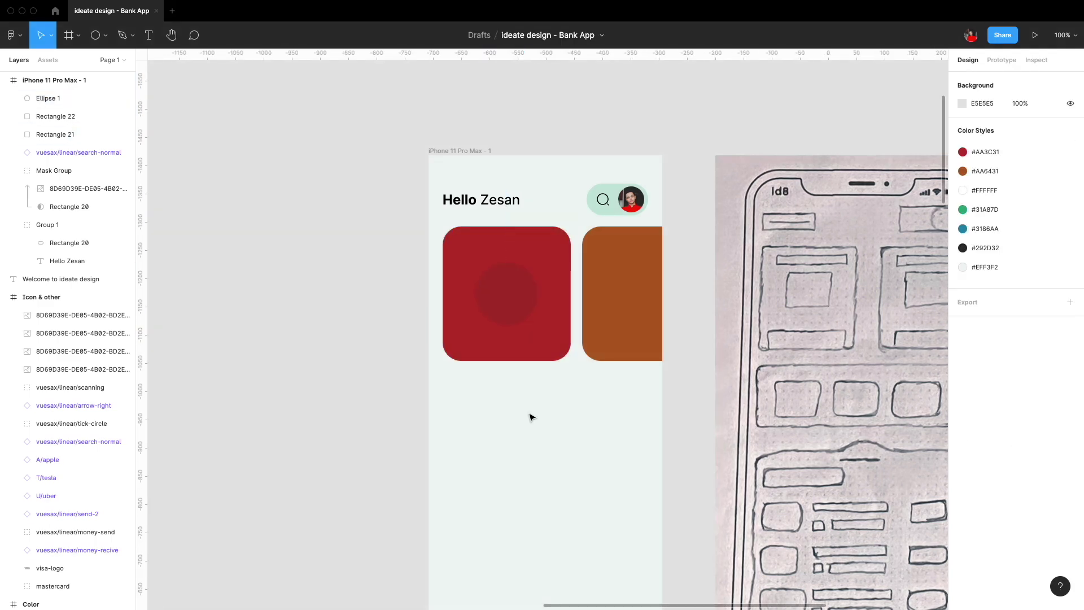
Step: Duplicate the circle onto the red card and make the copy white at 100% opacity
{"action": "key", "text": "ctrl+v"}
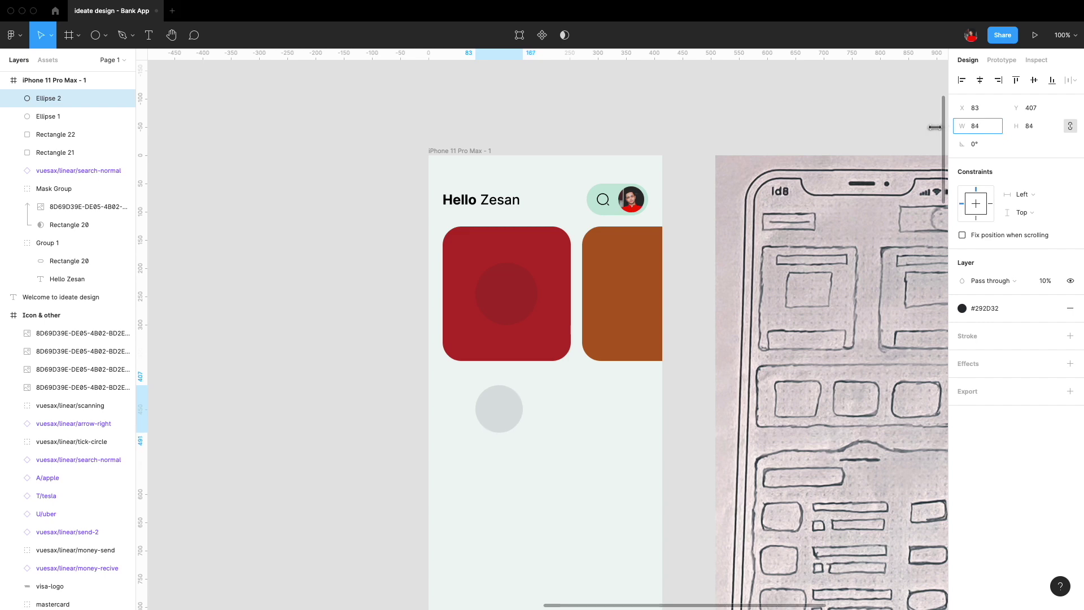
{"action": "left_click_drag", "start_coordinate": [495, 412], "coordinate": [489, 316]}
{"action": "left_click", "coordinate": [553, 338], "text": "shift"}
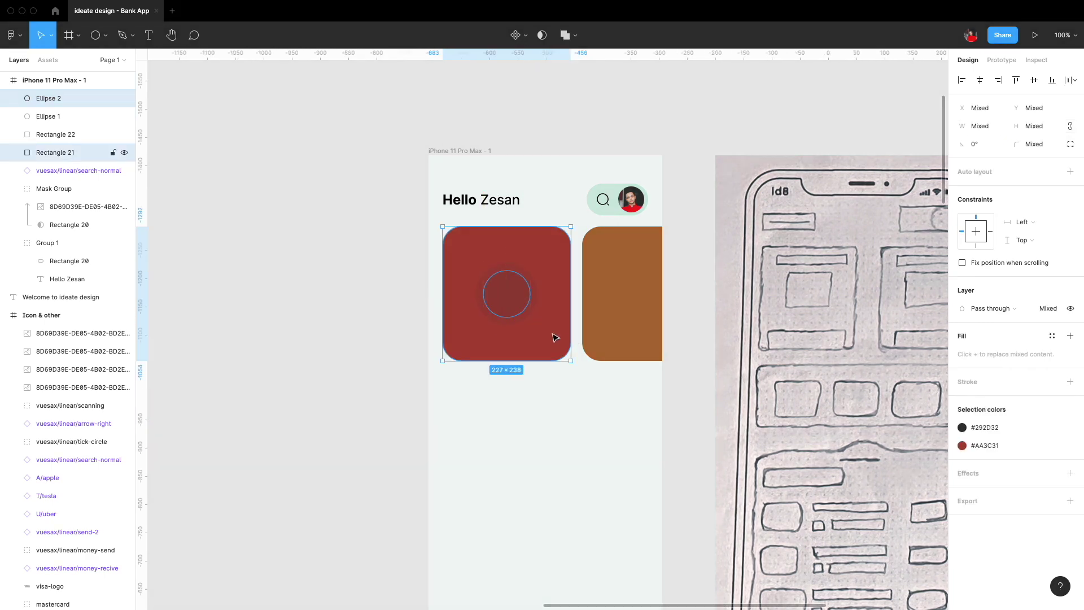
{"action": "left_click", "coordinate": [507, 301]}
{"action": "left_click", "coordinate": [962, 309]}
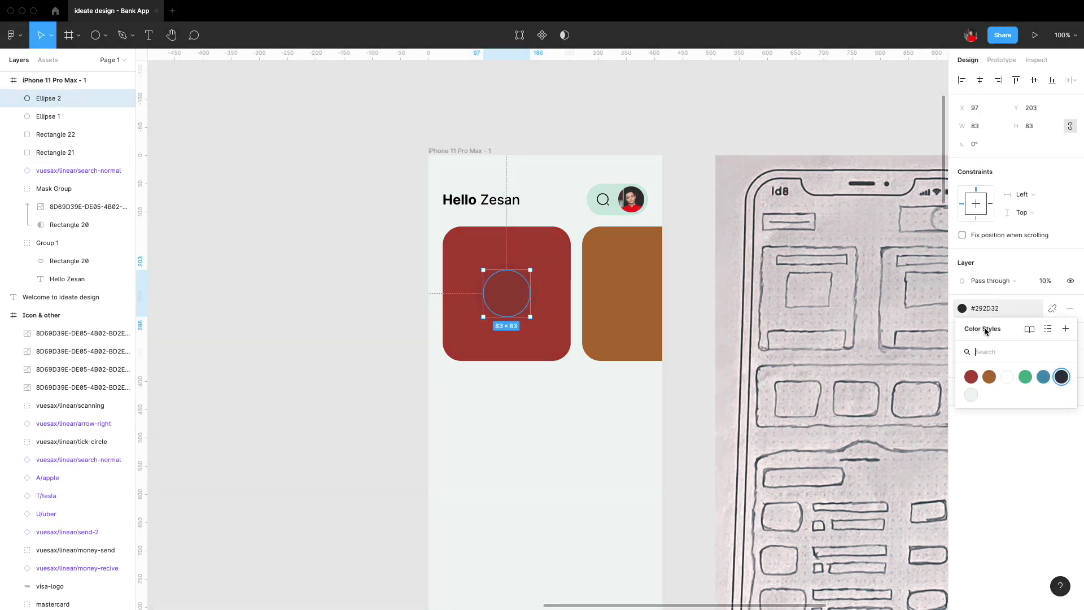
{"action": "left_click", "coordinate": [1007, 375]}
{"action": "left_click", "coordinate": [1046, 281]}
{"action": "type", "text": "100"}
{"action": "left_click", "coordinate": [576, 436]}
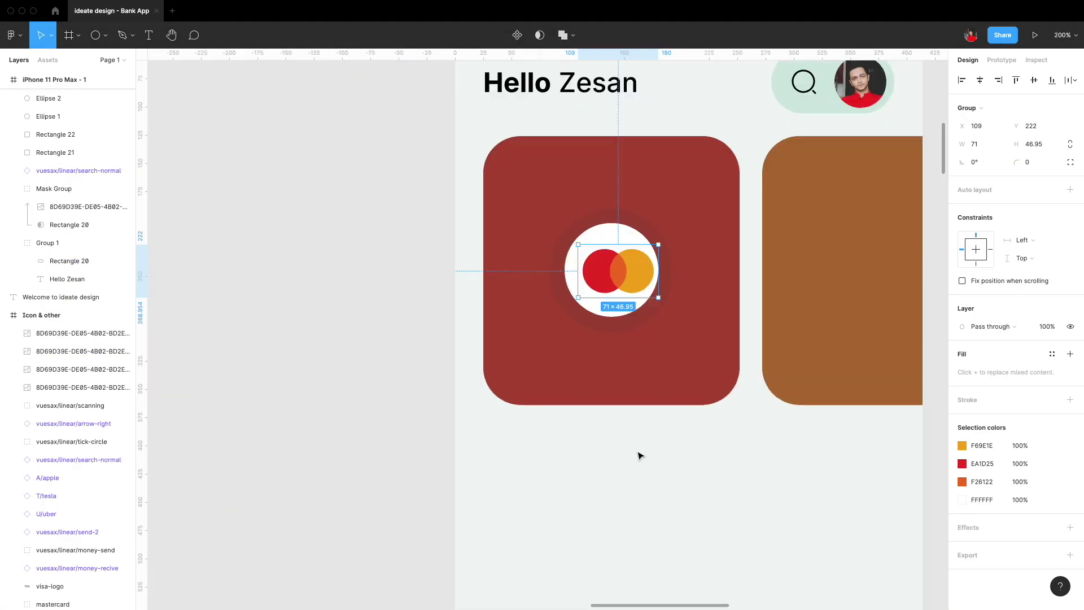
Step: Draw a 181×21 grey bar across the top of the red card
{"action": "left_click", "coordinate": [576, 482]}
{"action": "left_click", "coordinate": [105, 35]}
{"action": "left_click", "coordinate": [99, 61]}
{"action": "mouse_move", "coordinate": [462, 204]}
{"action": "left_mouse_down"}
{"action": "mouse_move", "coordinate": [586, 229]}
{"action": "mouse_move", "coordinate": [662, 228]}
{"action": "left_mouse_up"}
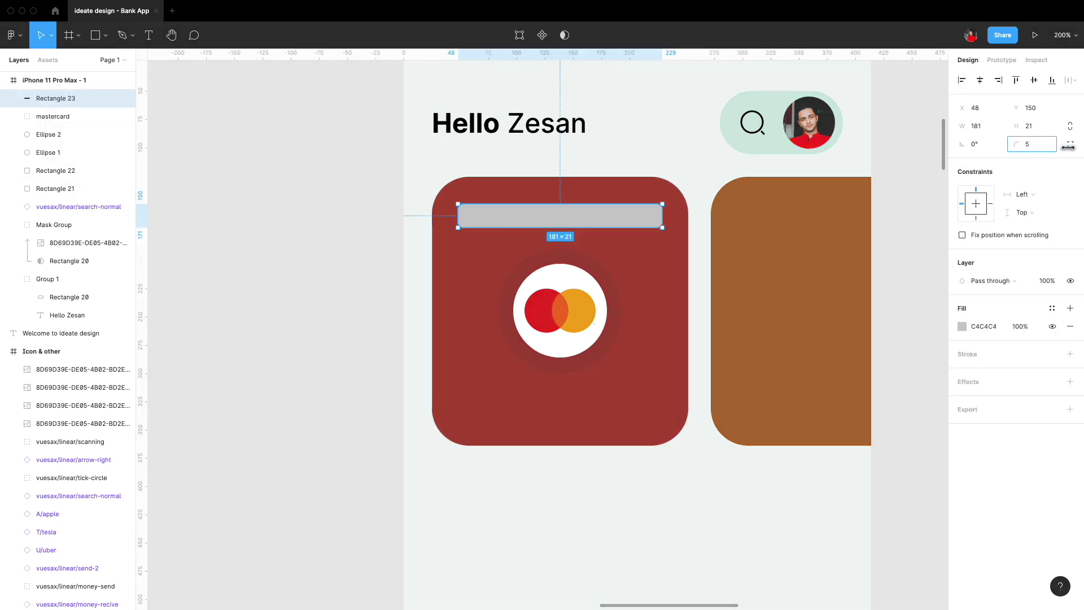
Step: Make the bar dark #292D32 at 10% opacity
{"action": "left_click", "coordinate": [1052, 308]}
{"action": "left_click", "coordinate": [1056, 375]}
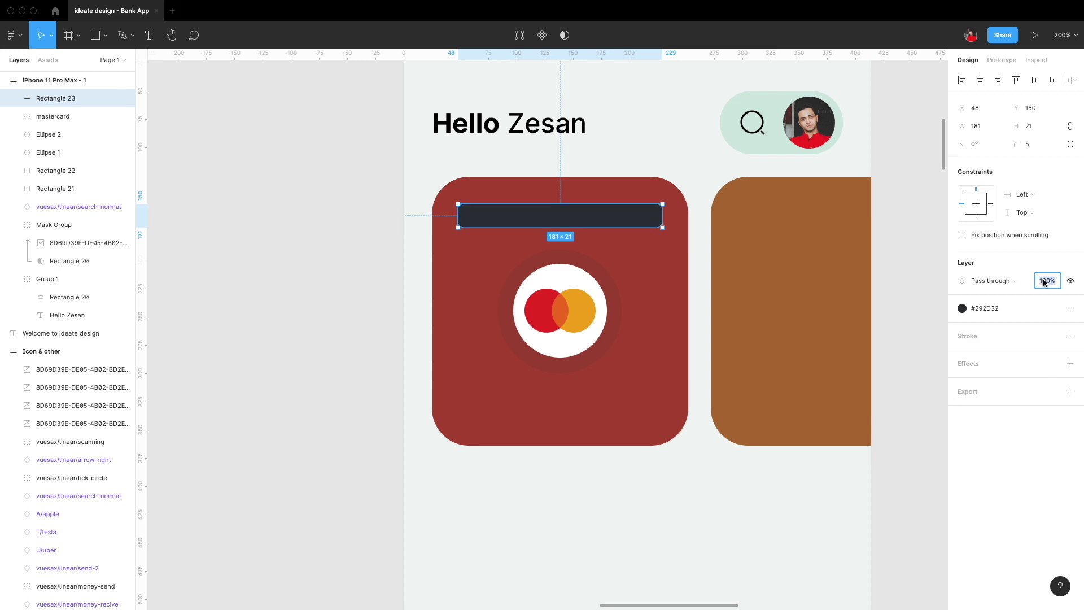
{"action": "type", "text": "10"}
{"action": "left_click", "coordinate": [380, 211]}
Step: Paste the masking dots beside 4756 and set the 4756 text to size 10
{"action": "key", "text": "t"}
{"action": "left_click", "coordinate": [472, 214]}
{"action": "type", "text": "4756"}
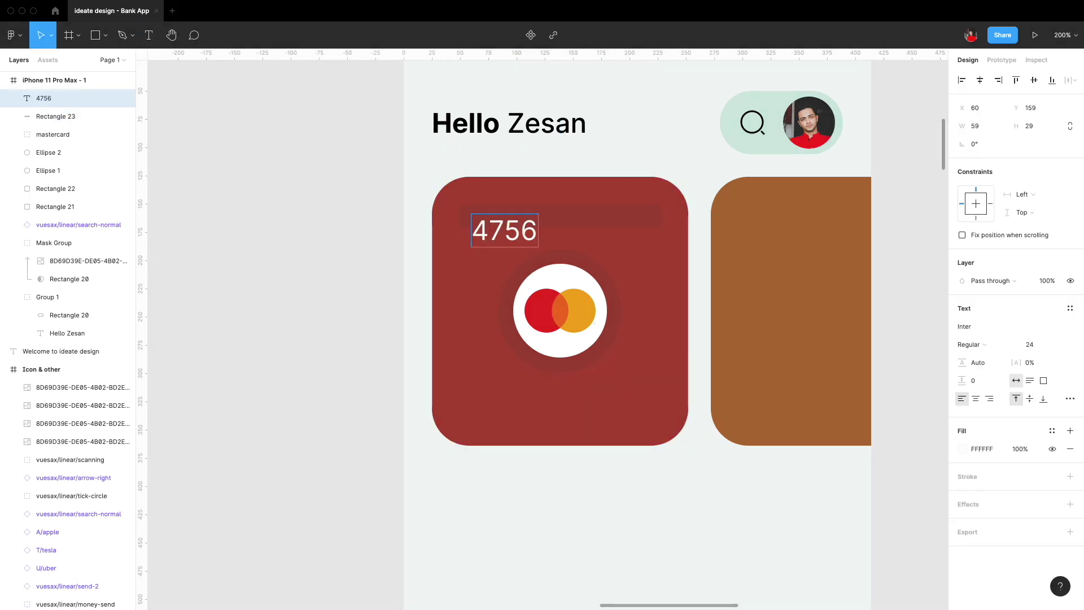
{"action": "left_click", "coordinate": [281, 309]}
{"action": "key", "text": "ctrl+v"}
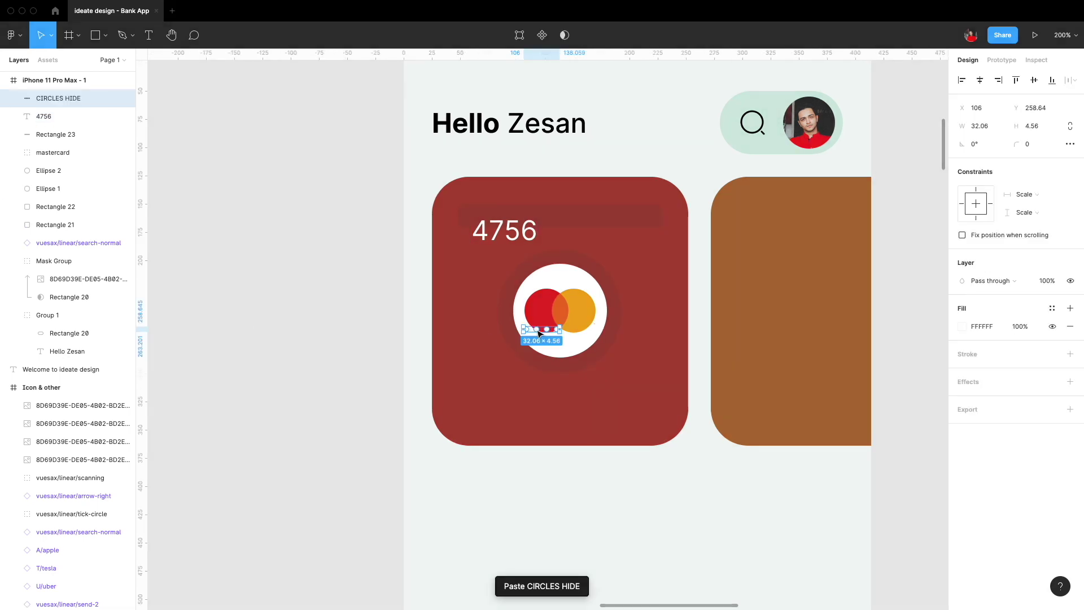
{"action": "left_click_drag", "start_coordinate": [559, 314], "coordinate": [556, 223]}
{"action": "left_click", "coordinate": [521, 239]}
{"action": "left_click", "coordinate": [1027, 347]}
{"action": "type", "text": "10"}
{"action": "key", "text": "Return"}
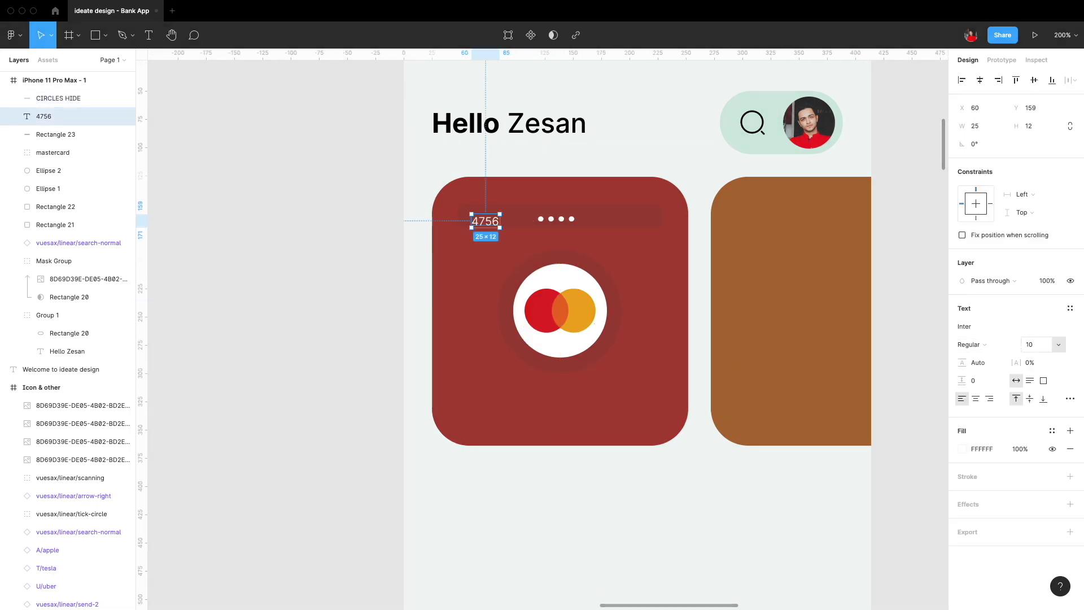
Step: Duplicate the number and dots across the bar, distribute them evenly, and group them
{"action": "left_click_drag", "start_coordinate": [483, 217], "coordinate": [608, 220]}
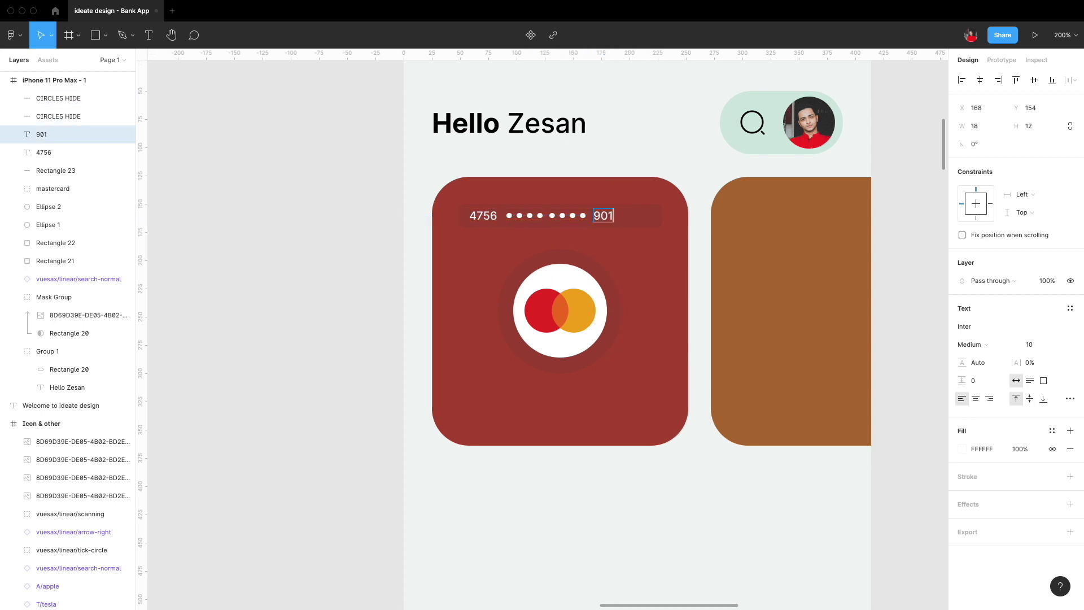
{"action": "left_click", "coordinate": [483, 215], "text": "shift"}
{"action": "left_click", "coordinate": [520, 215], "text": "shift"}
{"action": "left_click", "coordinate": [573, 215], "text": "shift"}
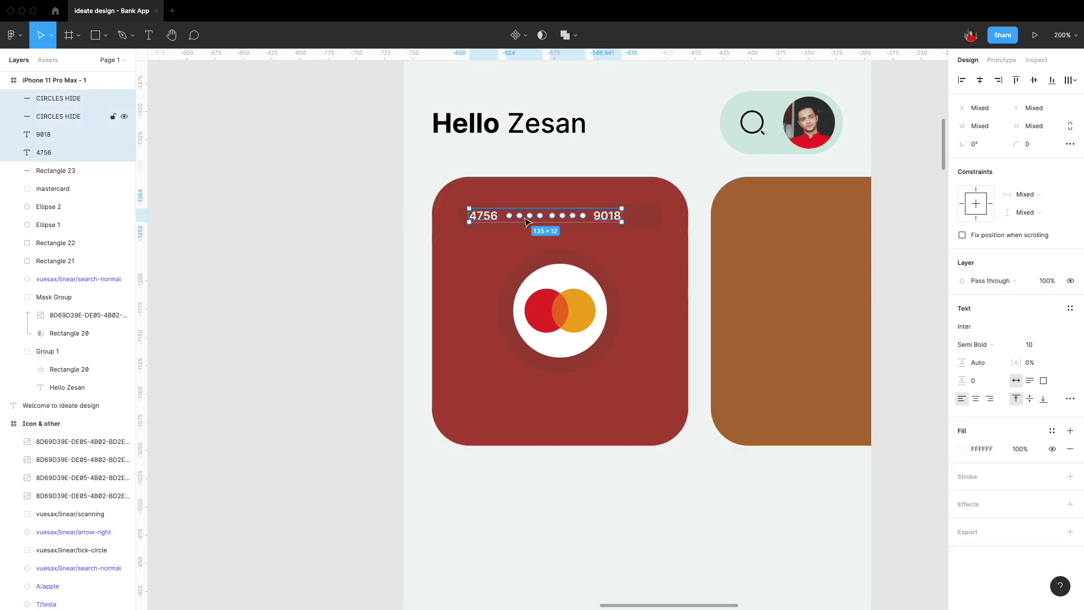
{"action": "left_click", "coordinate": [1071, 80]}
{"action": "left_click", "coordinate": [1011, 130]}
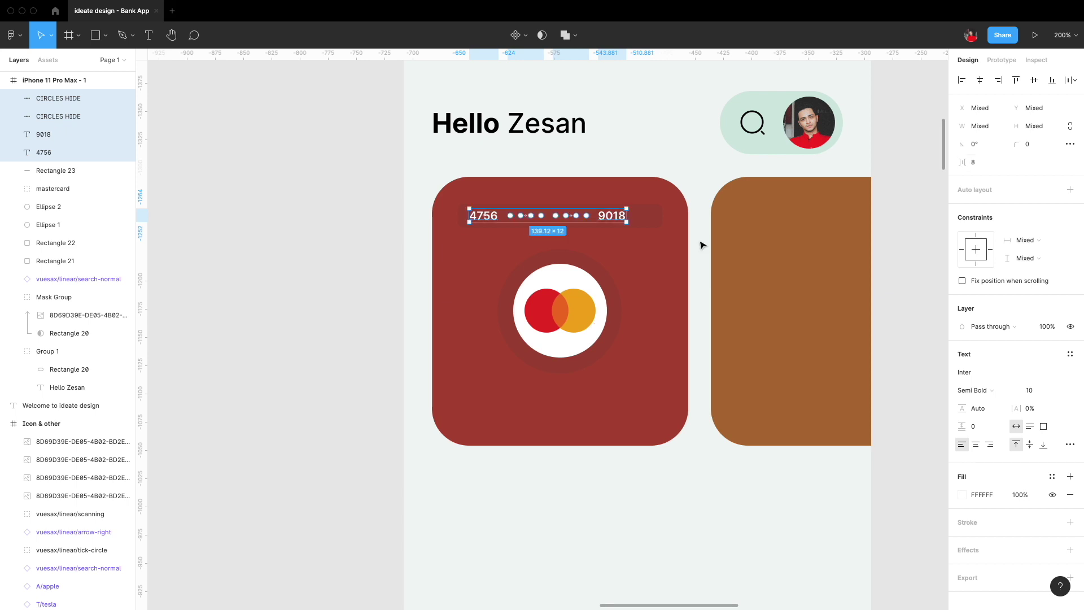
{"action": "key", "text": "ctrl+g"}
Step: Shift the card number group left on the bar, widen its spacing, and regroup it
{"action": "left_click", "coordinate": [652, 223], "text": "shift"}
{"action": "left_click", "coordinate": [591, 220]}
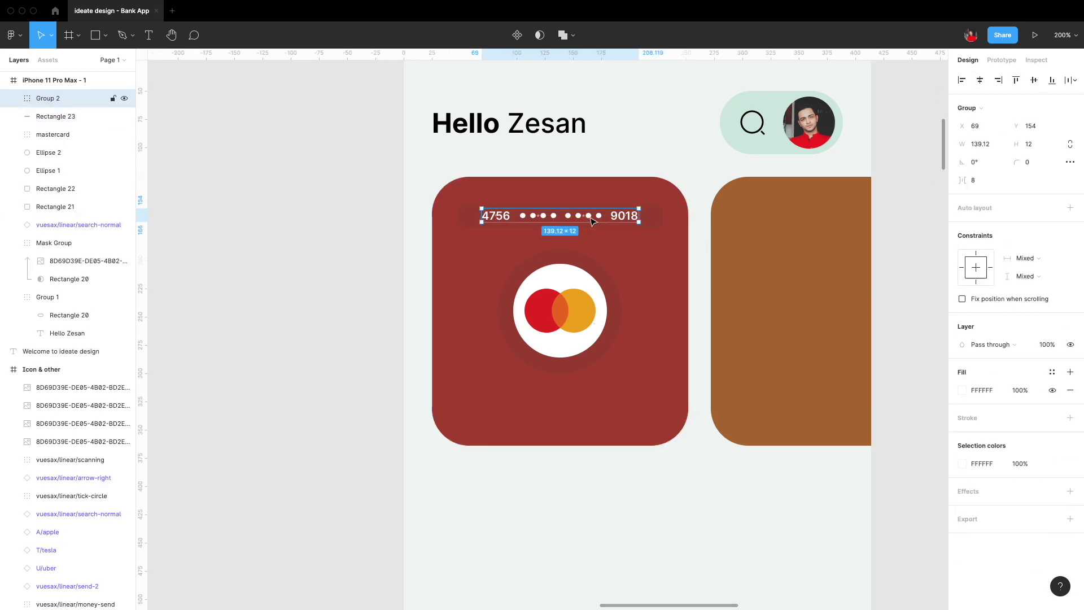
{"action": "left_click_drag", "start_coordinate": [484, 224], "coordinate": [477, 225]}
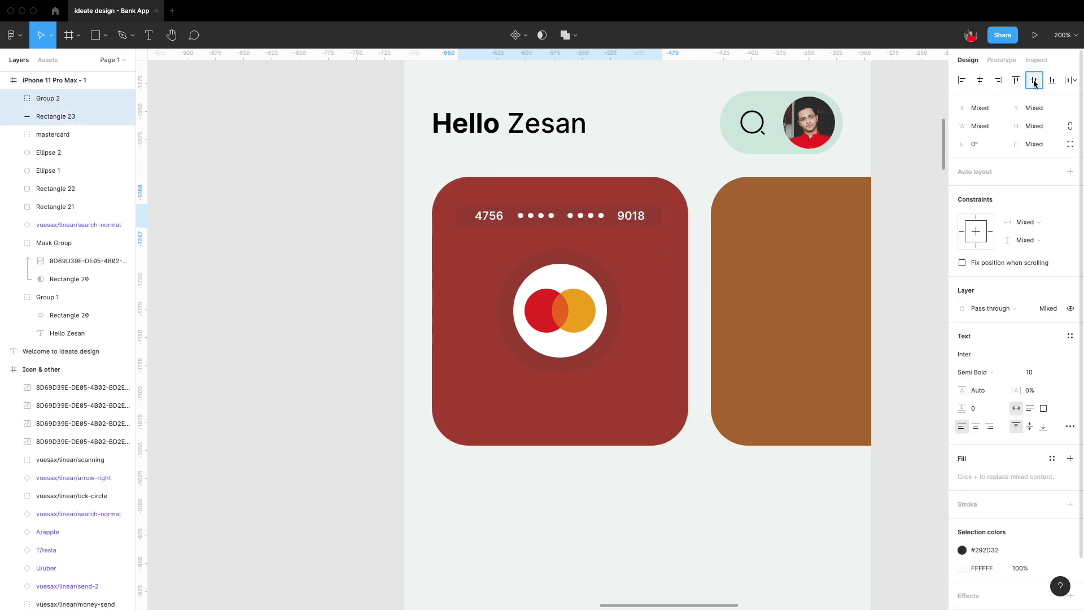
{"action": "left_click_drag", "start_coordinate": [961, 180], "coordinate": [967, 180]}
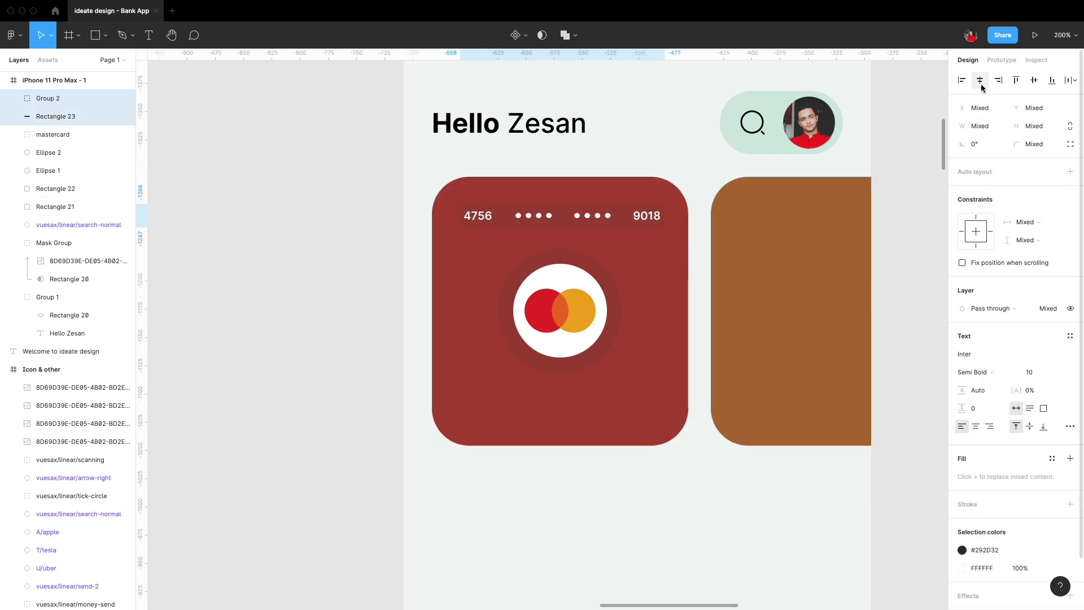
{"action": "key", "text": "ctrl+z"}
{"action": "key", "text": "ctrl+z"}
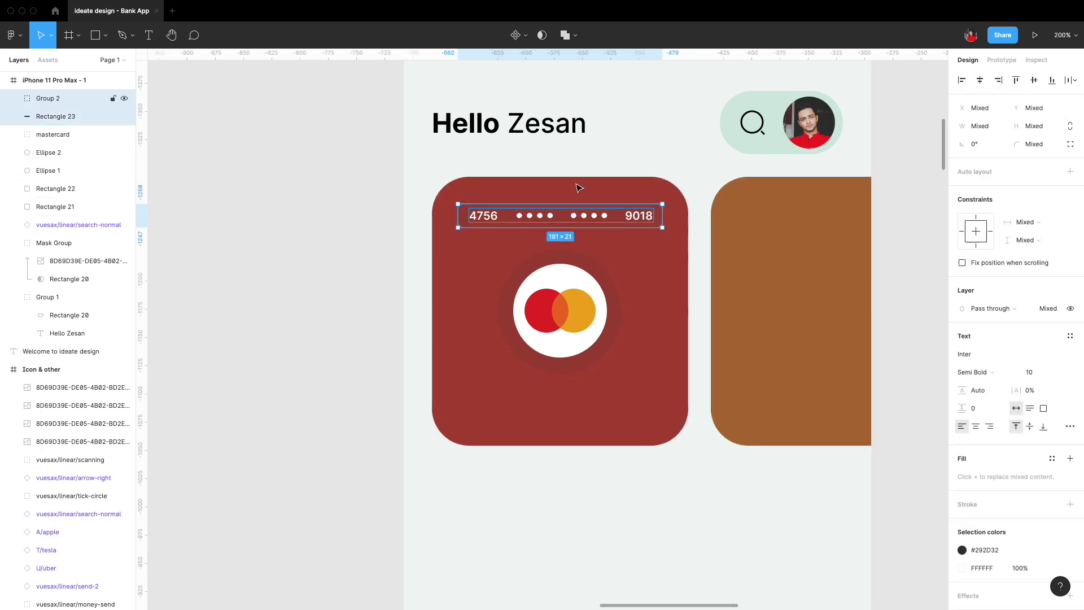
{"action": "key", "text": "ctrl+g"}
{"action": "left_click", "coordinate": [392, 355]}
{"action": "scroll", "coordinate": [530, 457], "scroll_direction": "down", "scroll_amount": 3}
Step: Add a size-10 'Balance' label on the red card and copy it below
{"action": "key", "text": "shift+0"}
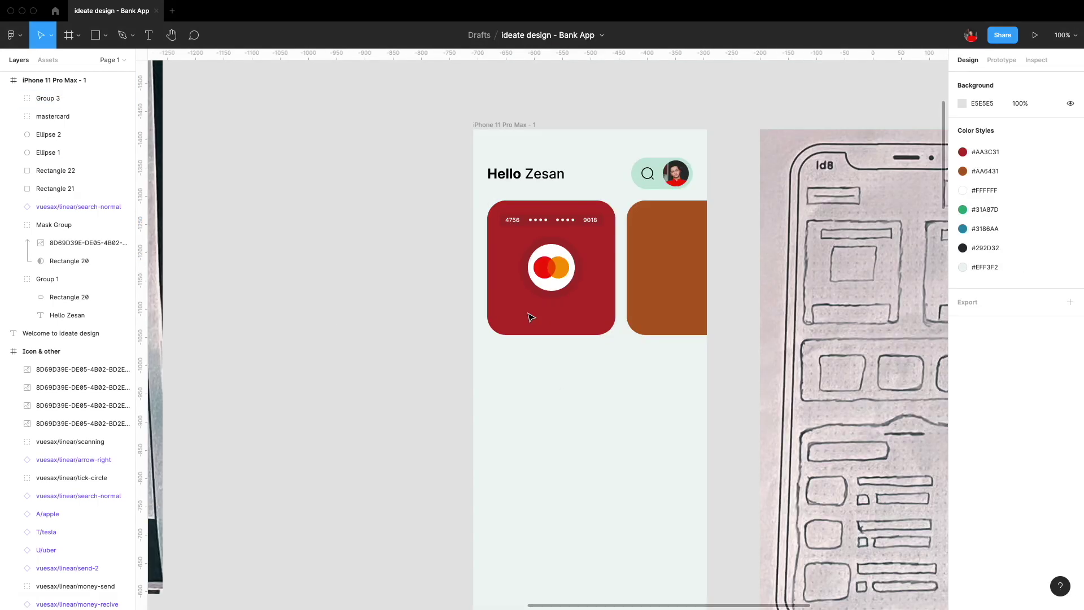
{"action": "left_click", "coordinate": [529, 314]}
{"action": "key", "text": "t"}
{"action": "left_click", "coordinate": [543, 311]}
{"action": "type", "text": "Balance"}
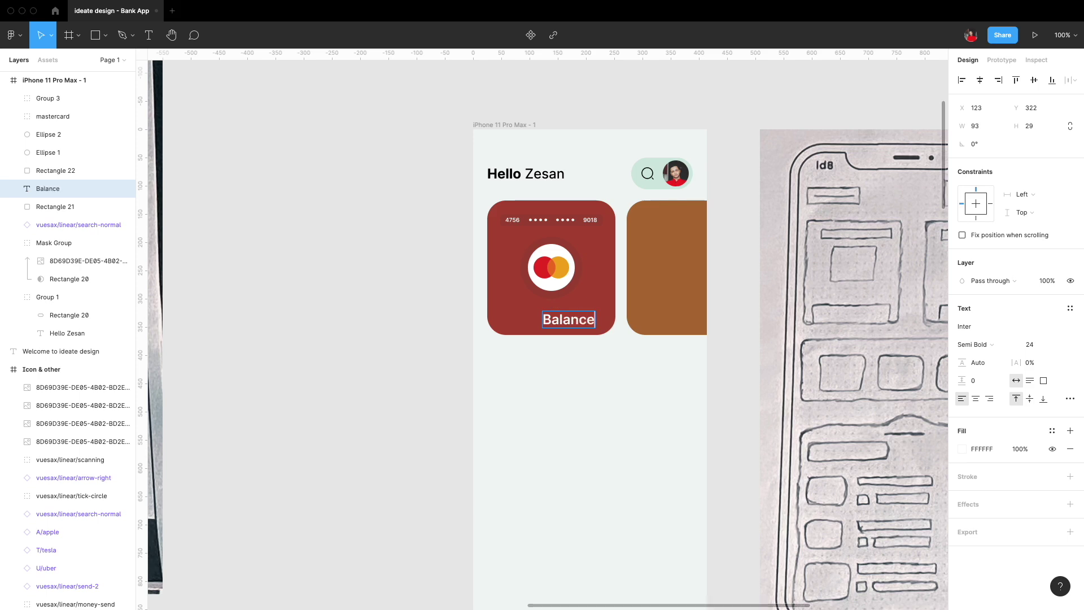
{"action": "left_click", "coordinate": [625, 358]}
{"action": "left_click", "coordinate": [568, 319]}
{"action": "scroll", "coordinate": [577, 345], "scroll_direction": "up", "scroll_amount": 5}
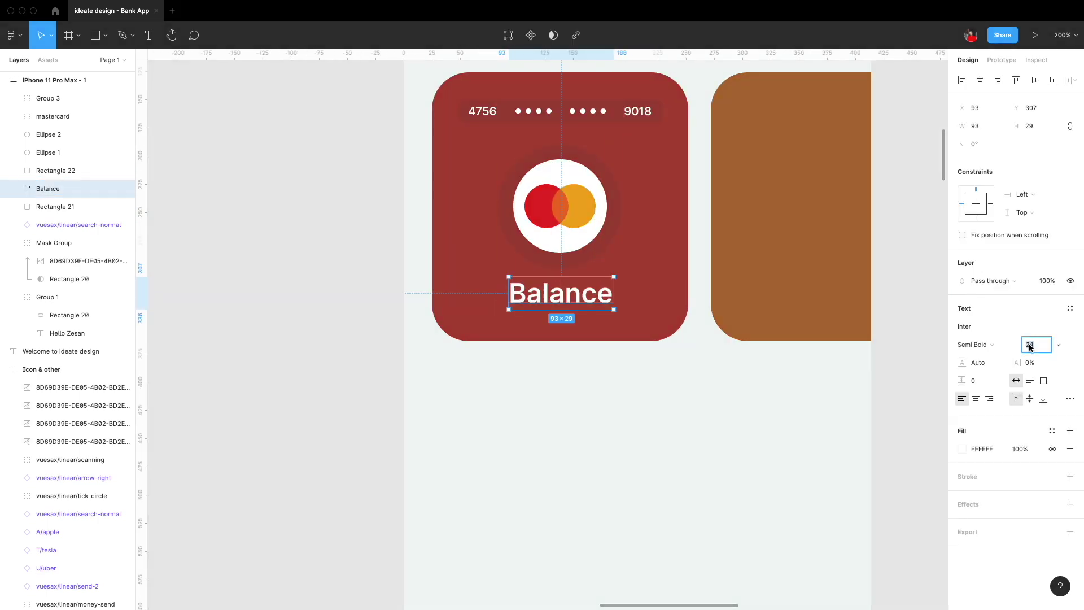
{"action": "type", "text": "10"}
{"action": "key", "text": "Return"}
{"action": "mouse_move", "coordinate": [538, 288]}
{"action": "left_mouse_down"}
{"action": "mouse_move", "coordinate": [567, 299]}
{"action": "mouse_move", "coordinate": [568, 310]}
{"action": "left_mouse_up"}
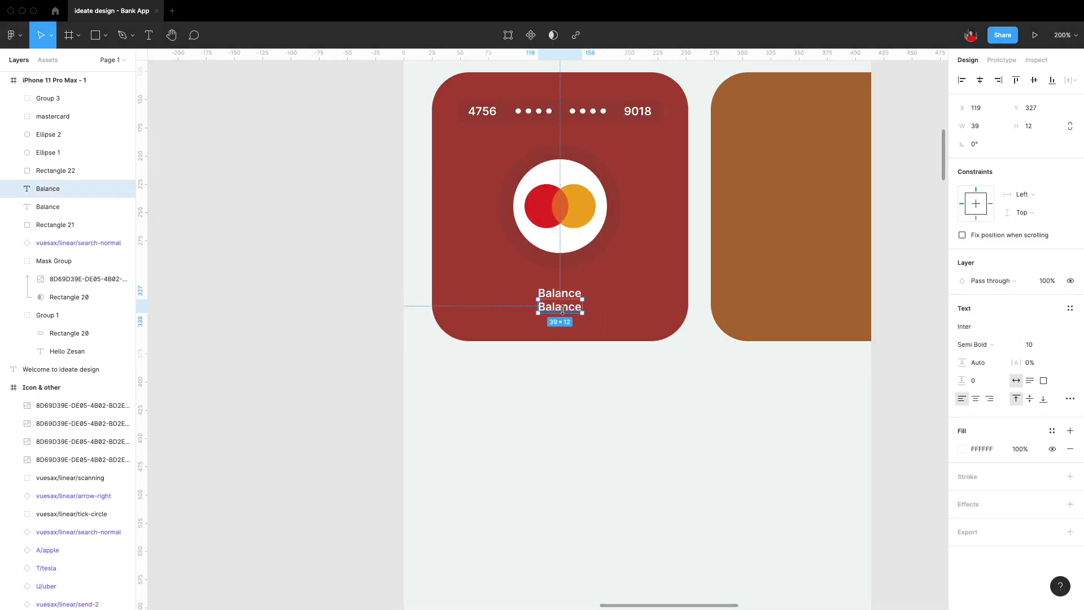
Step: Turn the copy into a size-18 '$3.469.53' amount centred under the logo
{"action": "left_click", "coordinate": [1029, 344]}
{"action": "type", "text": "18"}
{"action": "key", "text": "Return"}
{"action": "double_click", "coordinate": [576, 314]}
{"action": "type", "text": "$3.469.5"}
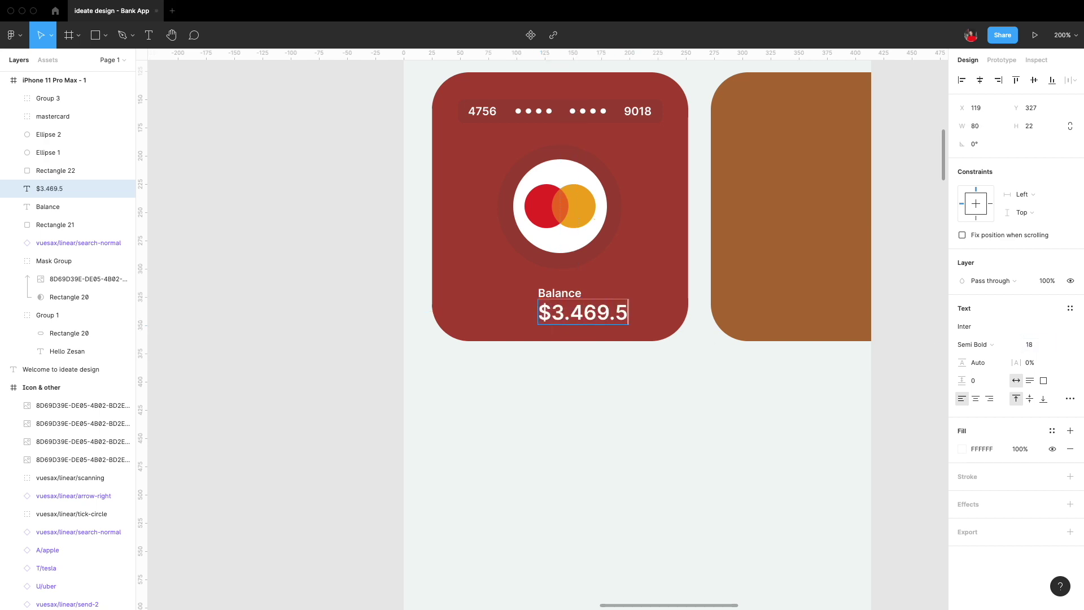
{"action": "type", "text": "3"}
{"action": "key", "text": "Escape"}
{"action": "left_click_drag", "start_coordinate": [591, 312], "coordinate": [561, 311]}
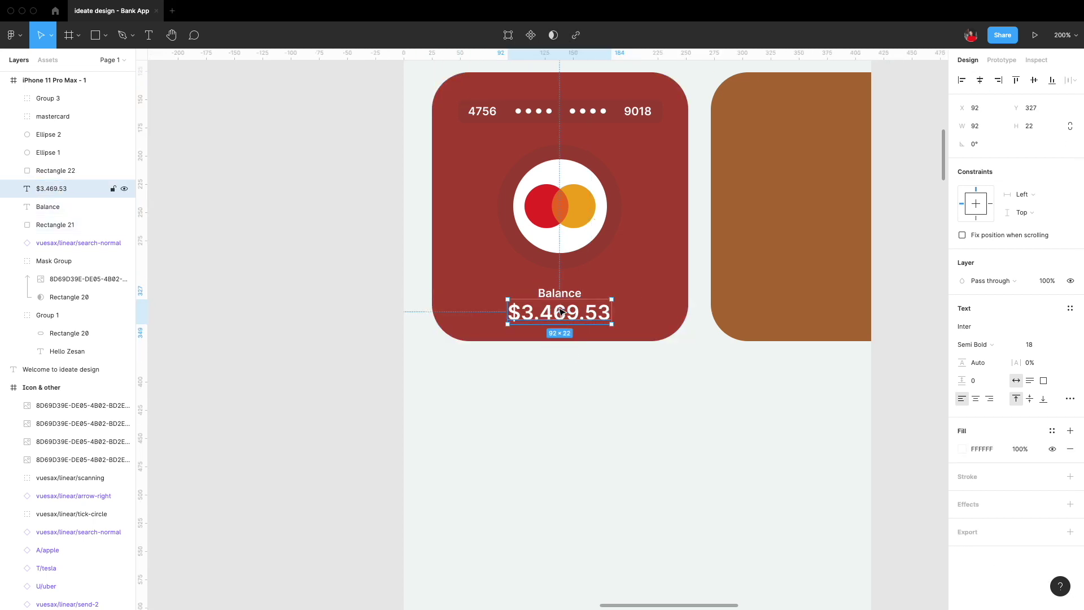
Step: Fade the Balance label to 50% opacity with a medium weight
{"action": "key", "text": "Tab"}
{"action": "left_click", "coordinate": [966, 344]}
{"action": "key", "text": "Escape"}
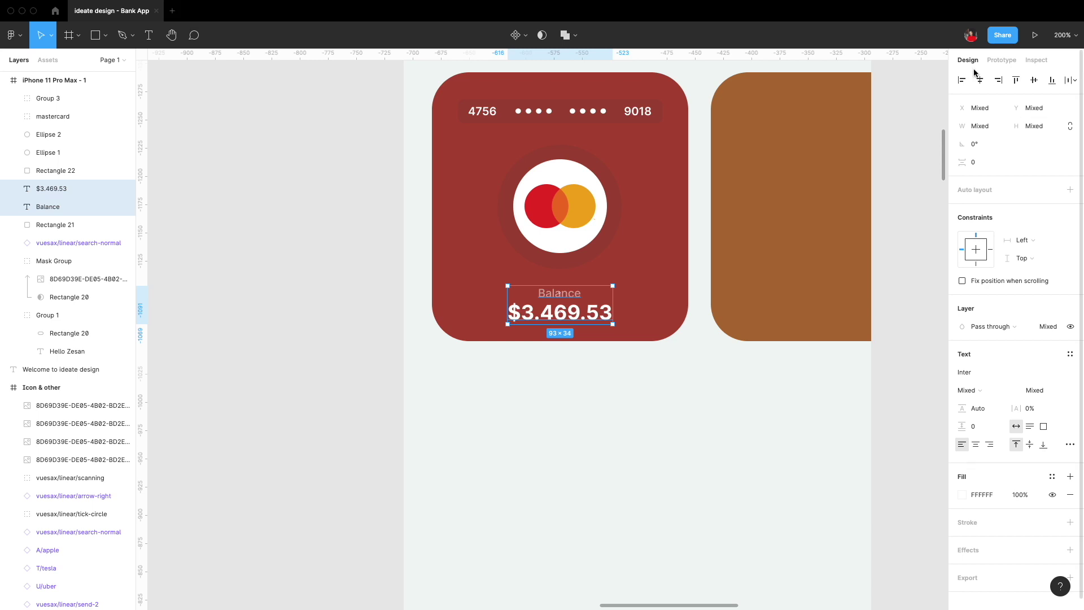
Step: Group the card number row with the amount and widen the gap between them
{"action": "left_click", "coordinate": [48, 99]}
{"action": "left_click", "coordinate": [52, 188], "text": "shift"}
{"action": "key", "text": "ctrl+g"}
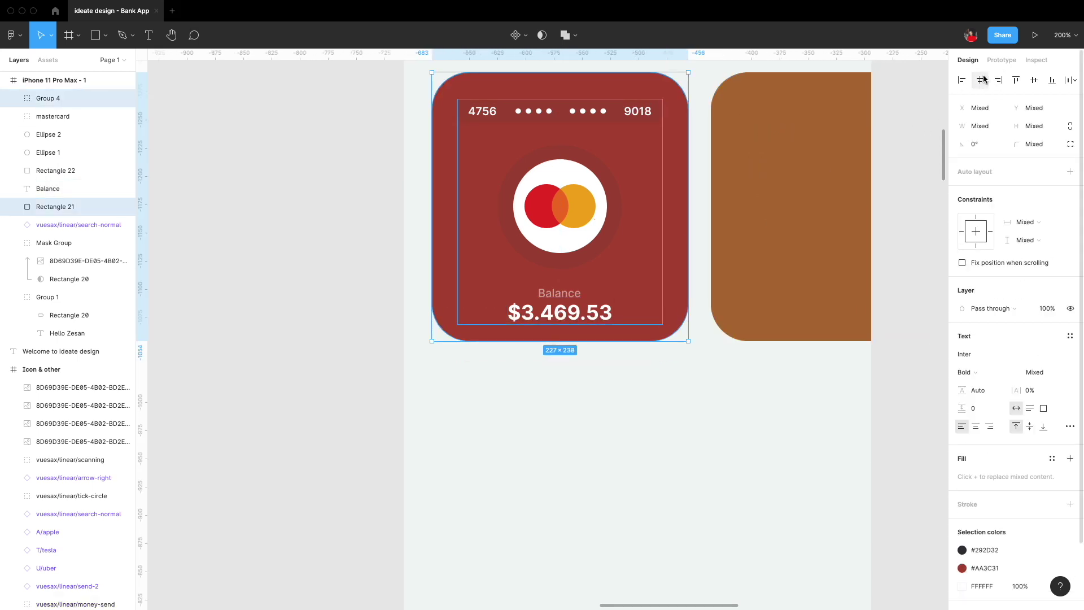
{"action": "key", "text": "Up"}
{"action": "key", "text": "Up"}
{"action": "key", "text": "Up"}
{"action": "left_click_drag", "start_coordinate": [962, 181], "coordinate": [961, 183]}
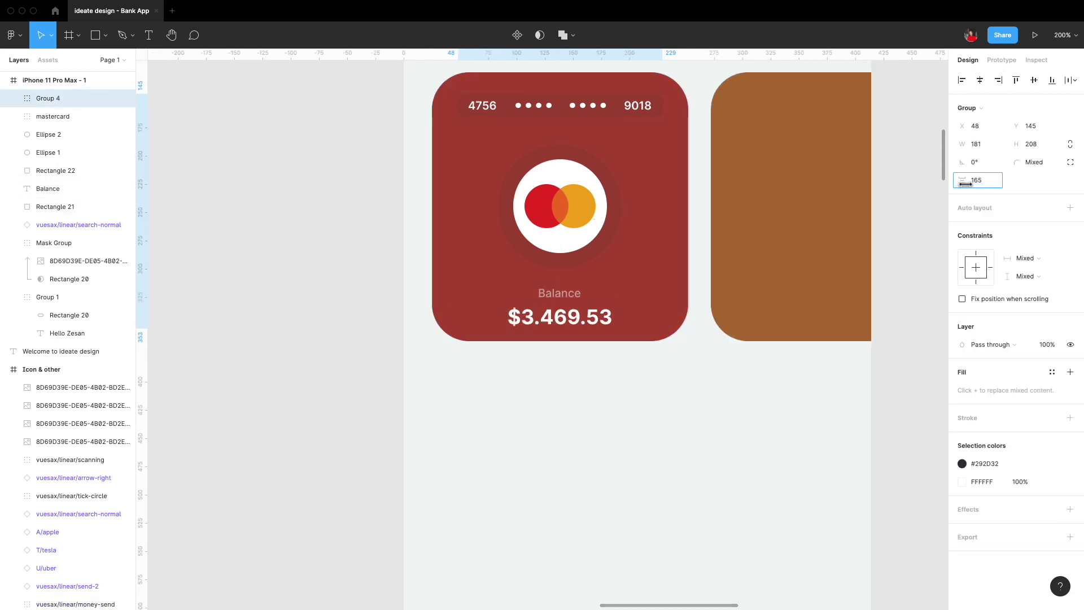
Step: Try centring the contents vertically on the card, then undo the background's move
{"action": "left_click", "coordinate": [675, 226], "text": "shift"}
{"action": "left_click", "coordinate": [1034, 79]}
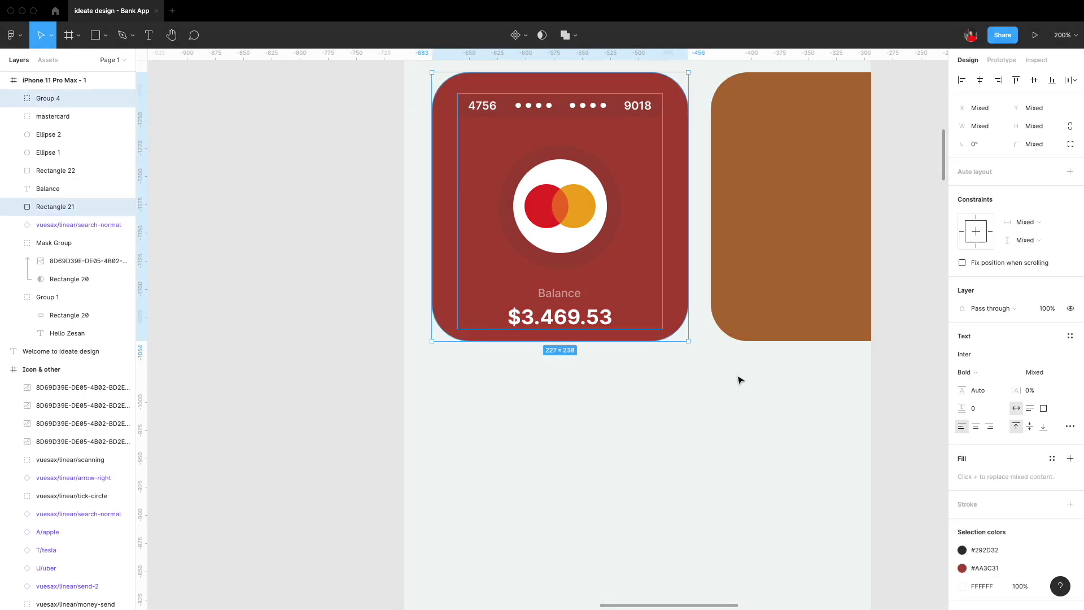
{"action": "key", "text": "Escape"}
{"action": "left_click", "coordinate": [675, 242]}
{"action": "left_click", "coordinate": [980, 79]}
{"action": "key", "text": "ctrl+z"}
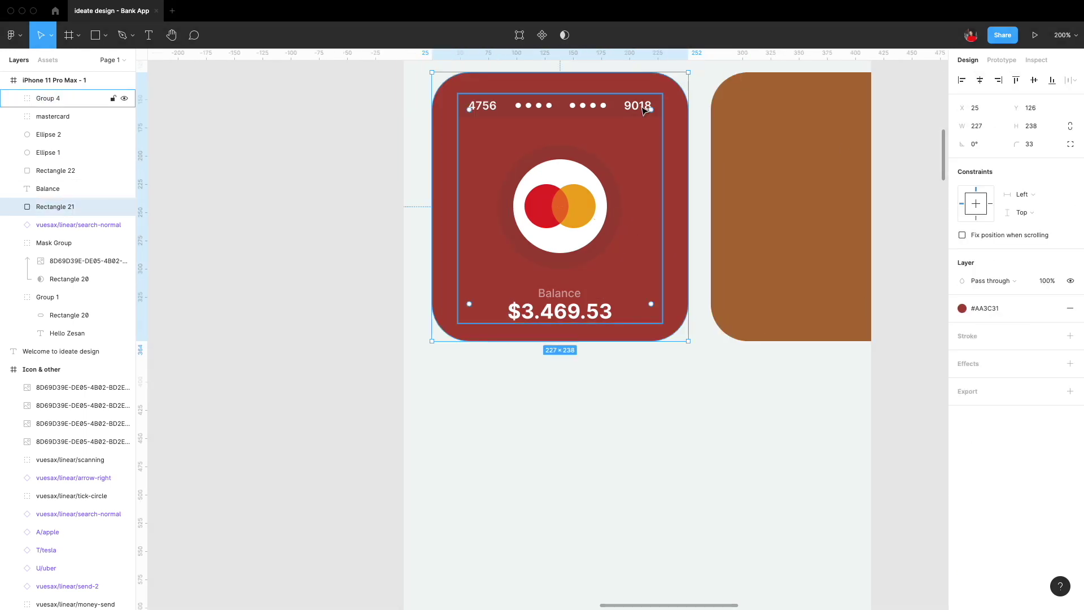
Step: Group the two Mastercard logo circles and nudge the Balance label slightly upward
{"action": "double_click", "coordinate": [619, 226]}
{"action": "left_click", "coordinate": [619, 225], "text": "shift"}
{"action": "key", "text": "ctrl+g"}
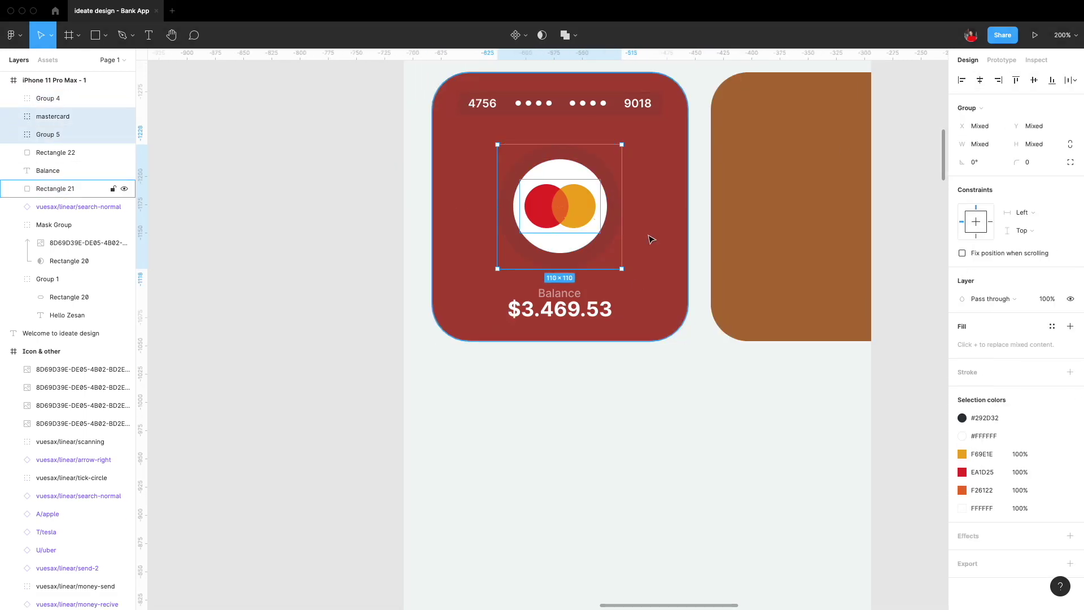
{"action": "left_click_drag", "start_coordinate": [564, 296], "coordinate": [563, 292]}
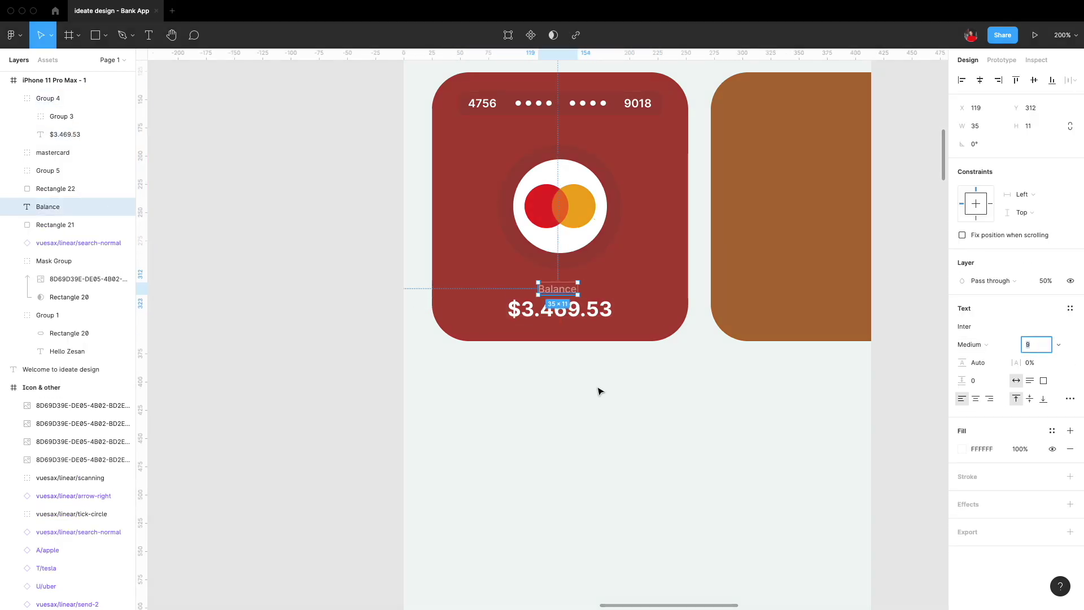
{"action": "key", "text": "Escape"}
{"action": "left_click", "coordinate": [576, 427]}
Step: Select the red card's layers, then undo back to remove the orange placeholder card
{"action": "key", "text": "ctrl+z"}
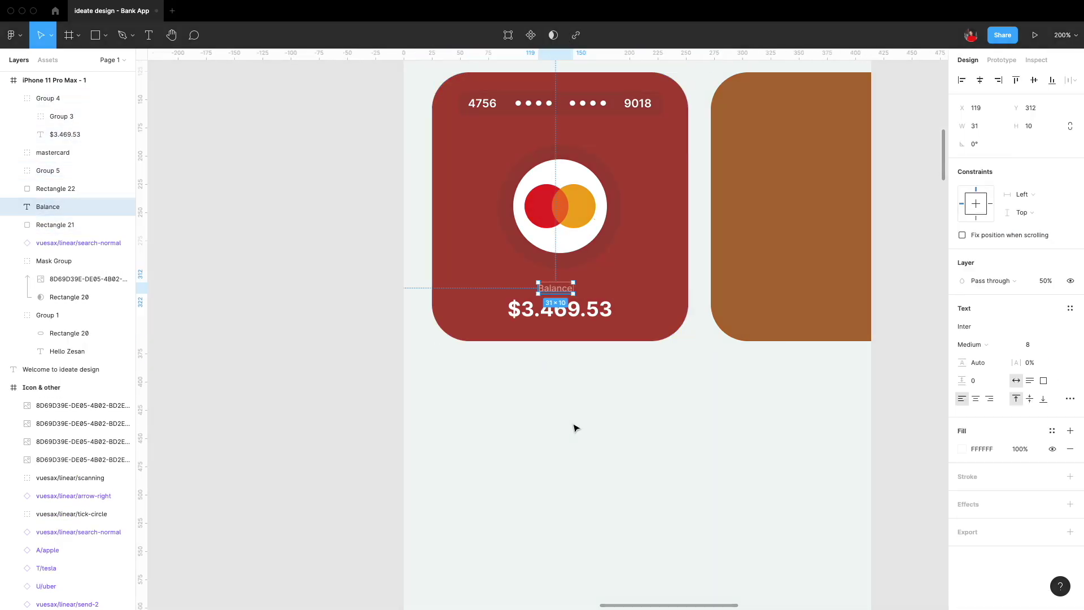
{"action": "left_click", "coordinate": [971, 345]}
{"action": "key", "text": "Escape"}
{"action": "left_click_drag", "start_coordinate": [791, 377], "coordinate": [589, 222]}
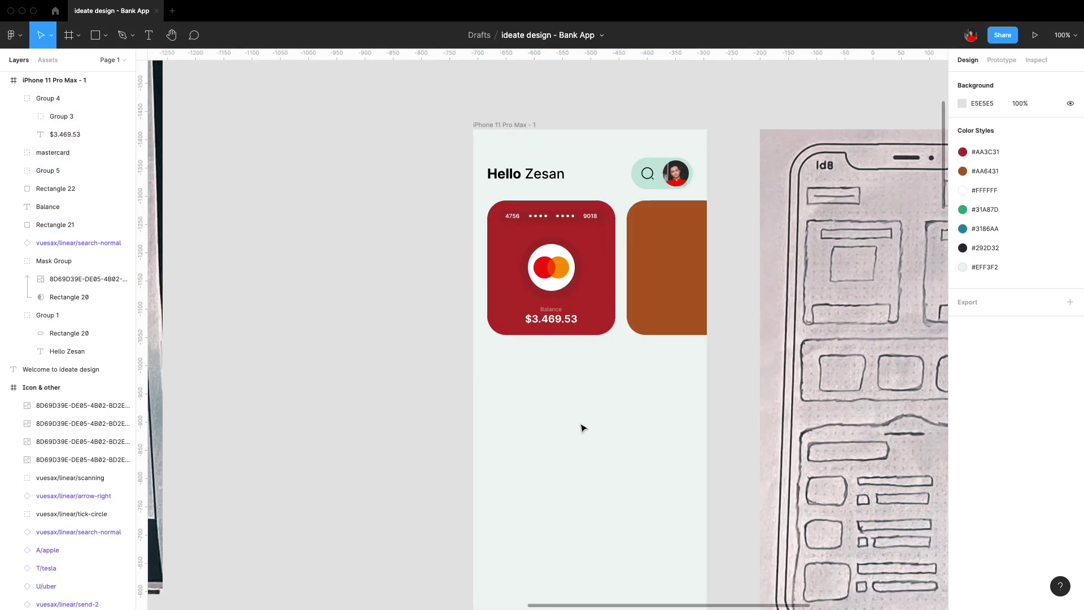
{"action": "key", "text": "ctrl+z"}
{"action": "key", "text": "ctrl+z"}
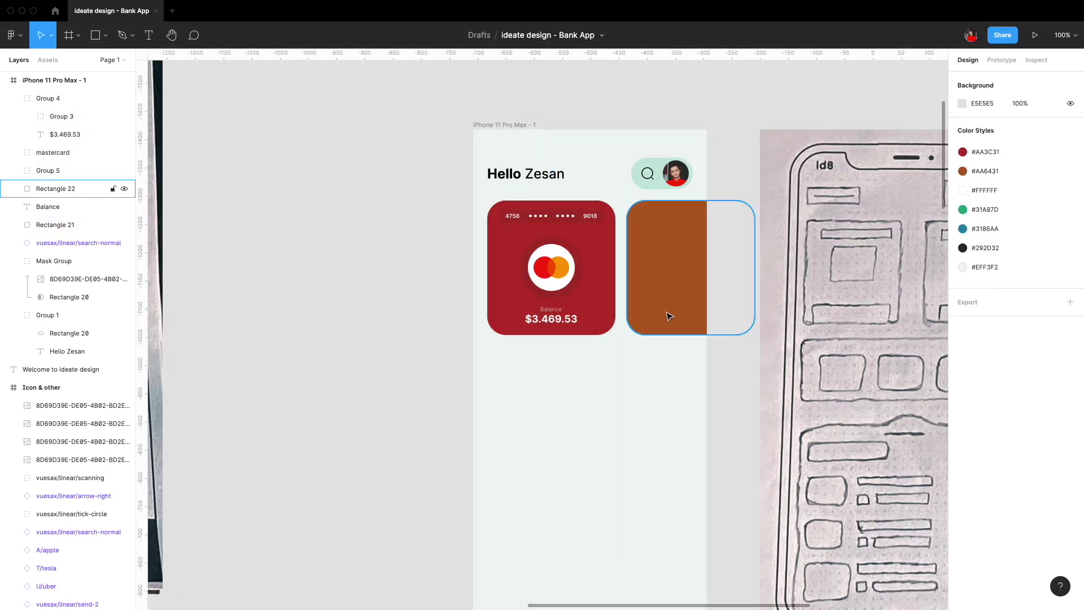
{"action": "key", "text": "ctrl+z"}
Step: Make an orange #AA6431 copy of the red card reading $5.212.12, without the Mastercard logo
{"action": "left_click_drag", "start_coordinate": [587, 212], "coordinate": [393, 229]}
{"action": "left_click", "coordinate": [962, 215]}
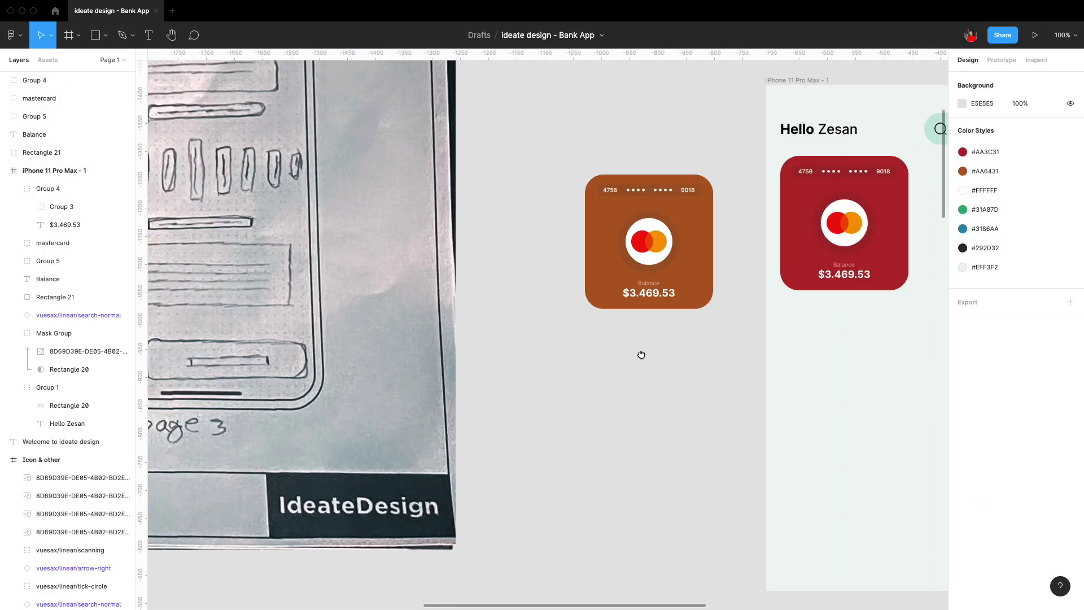
{"action": "left_click_drag", "start_coordinate": [641, 355], "coordinate": [680, 358]}
{"action": "double_click", "coordinate": [581, 338]}
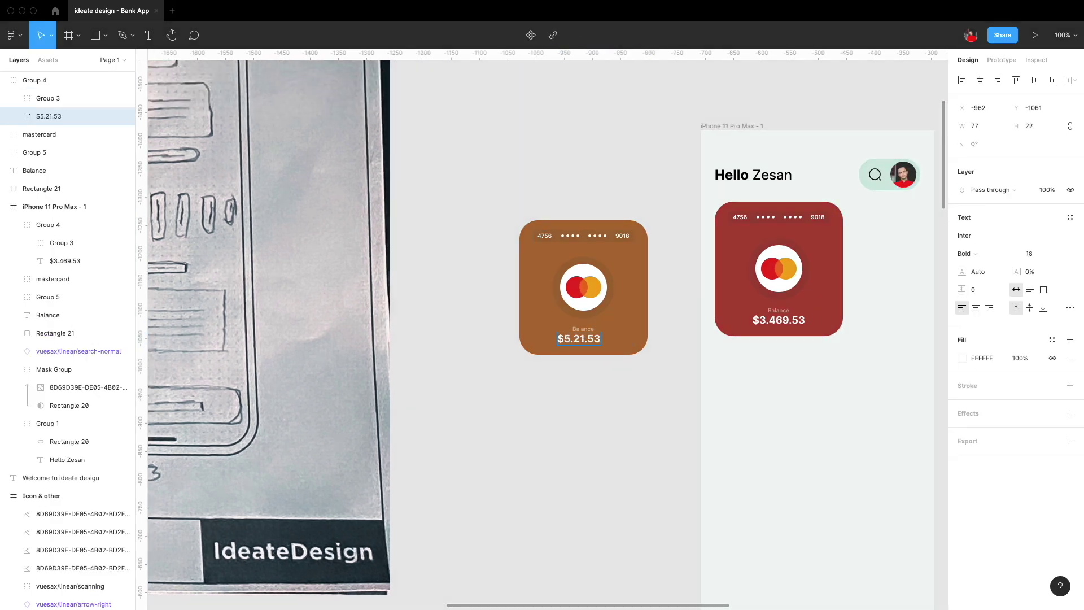
{"action": "left_click", "coordinate": [597, 295]}
{"action": "key", "text": "Delete"}
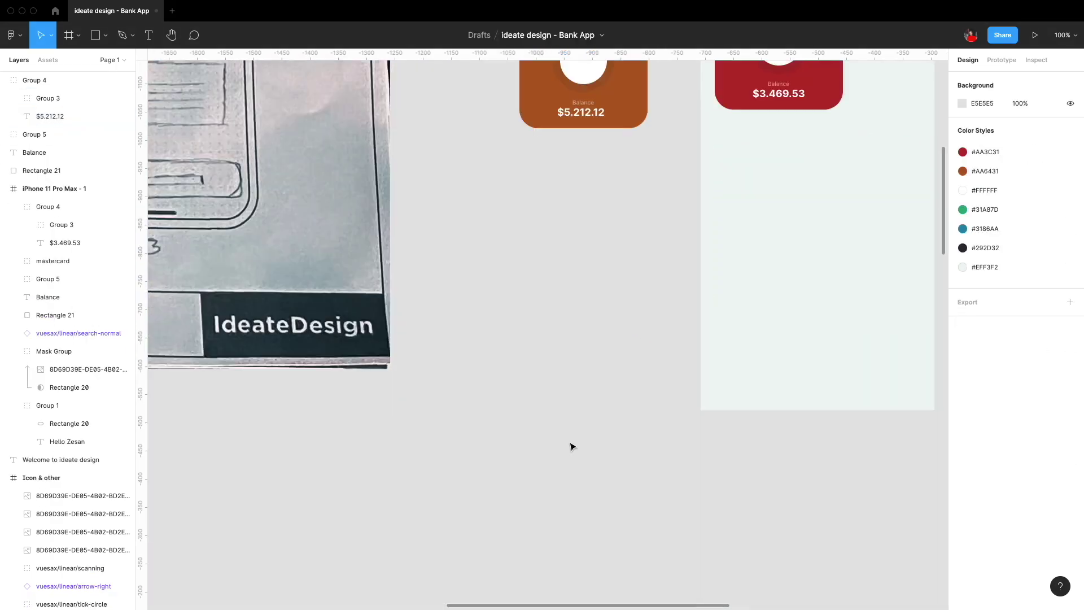
{"action": "scroll", "coordinate": [571, 445], "scroll_direction": "down", "scroll_amount": 10}
Step: Paste the Visa logo into the circle, move the orange card beside the red card, and group it
{"action": "key", "text": "ctrl+v"}
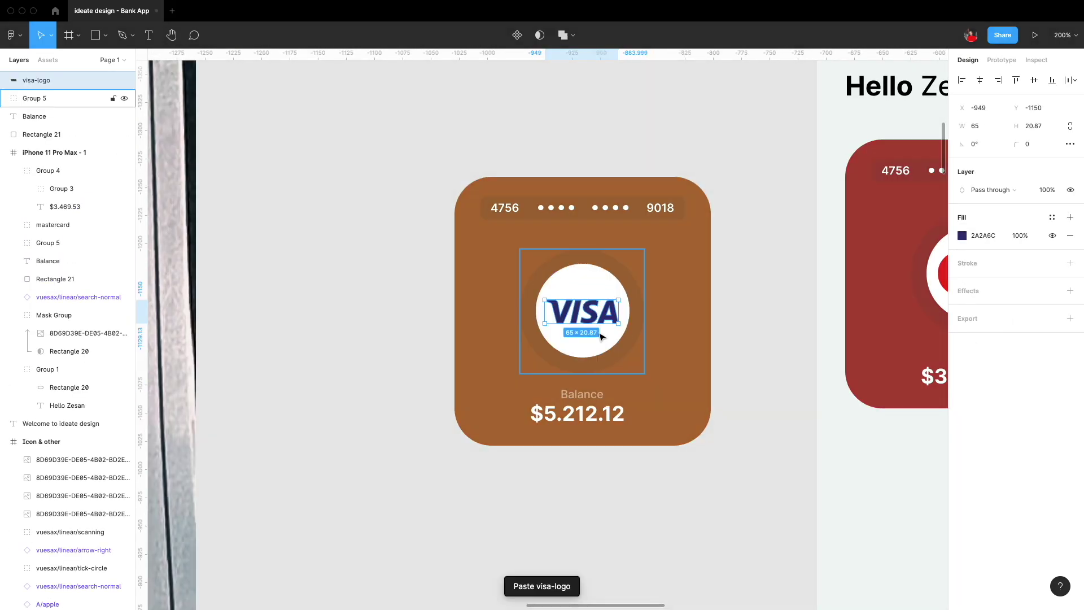
{"action": "scroll", "coordinate": [542, 322], "scroll_direction": "down", "scroll_amount": 5}
{"action": "left_click_drag", "start_coordinate": [552, 324], "coordinate": [706, 323]}
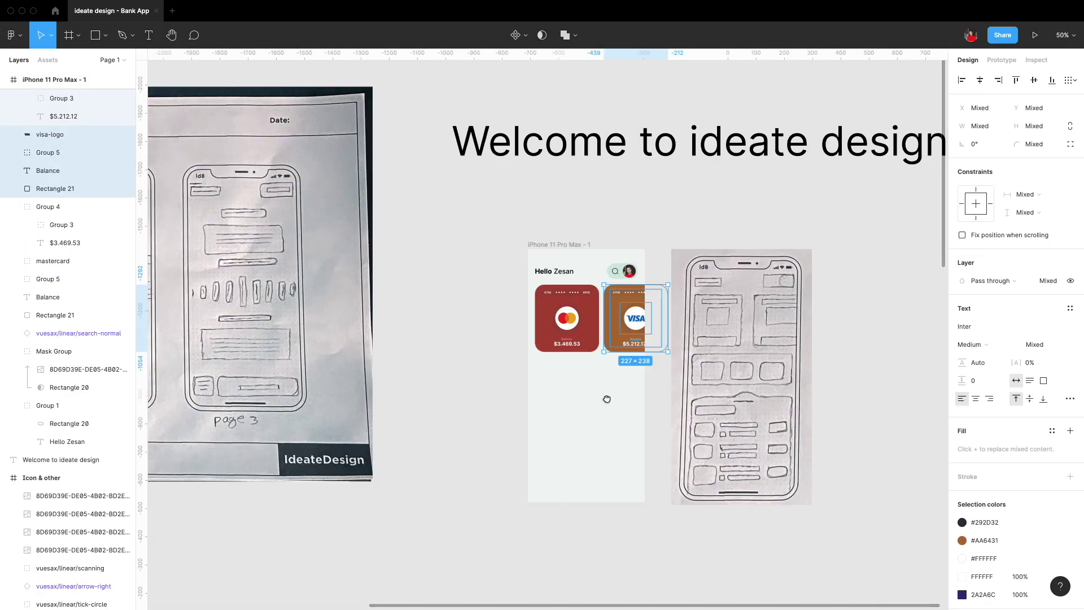
{"action": "scroll", "coordinate": [604, 399], "scroll_direction": "up", "scroll_amount": 5}
{"action": "key", "text": "ctrl+g"}
Step: Change the orange card's number to 1232 •••• •••• 2723 and select both cards
{"action": "double_click", "coordinate": [497, 342]}
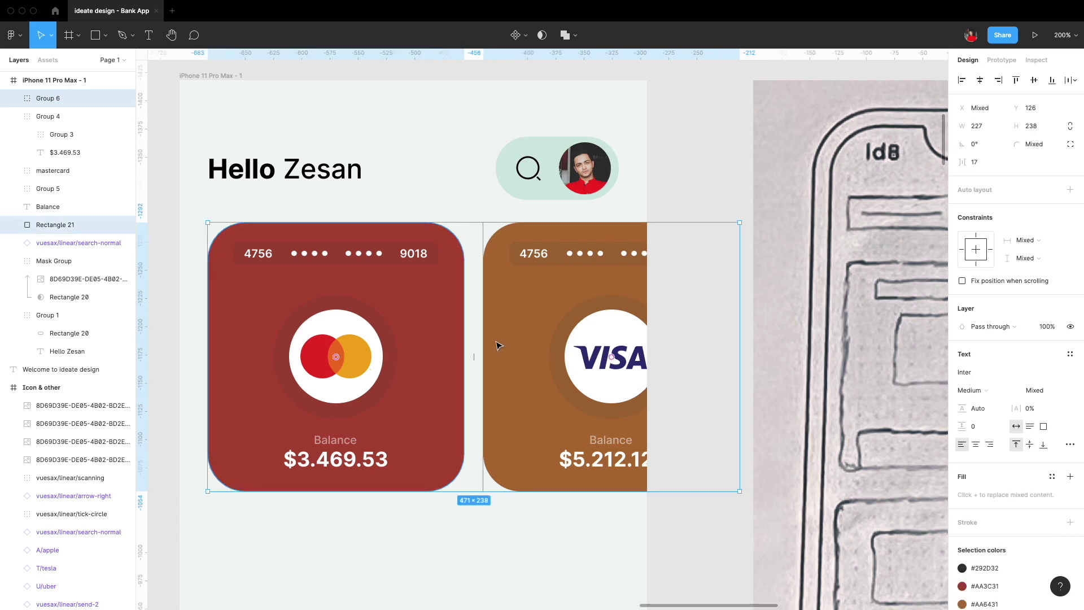
{"action": "double_click", "coordinate": [526, 253]}
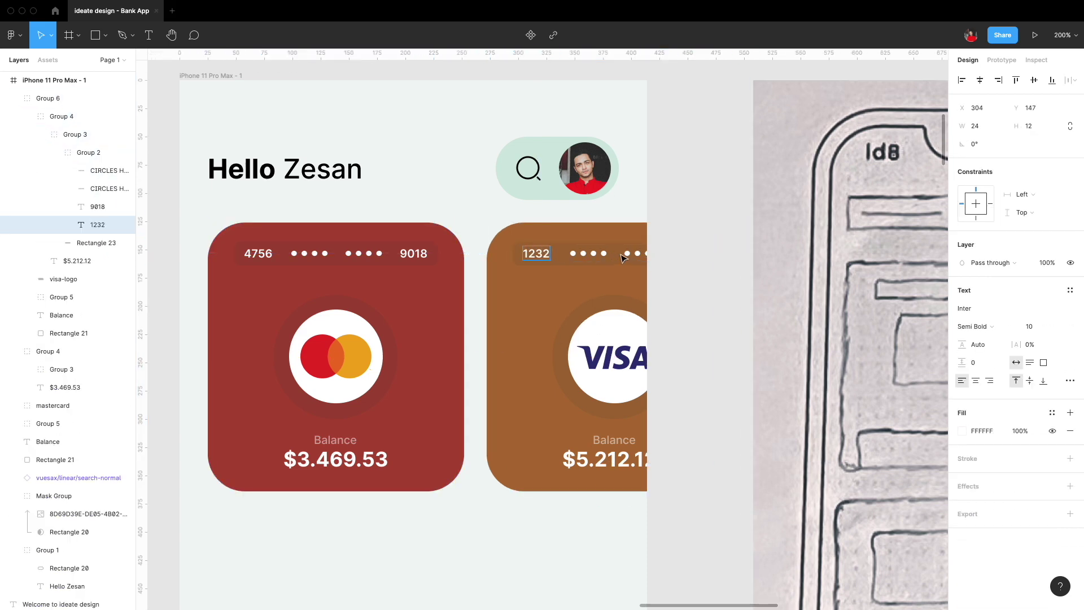
{"action": "left_click_drag", "start_coordinate": [622, 258], "coordinate": [462, 409]}
{"action": "double_click", "coordinate": [521, 405]}
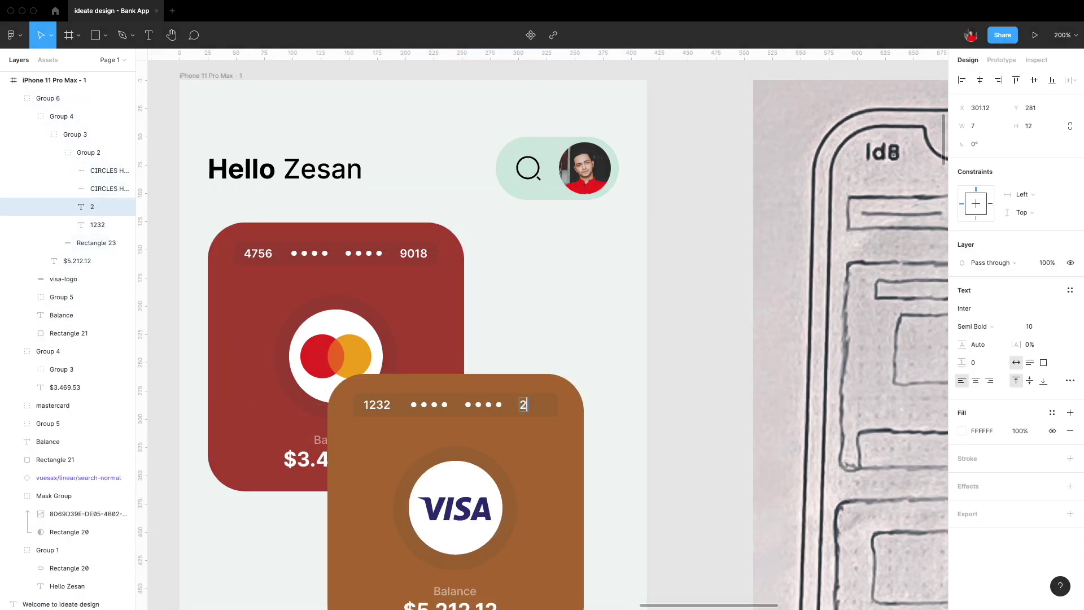
{"action": "key", "text": "ctrl+z"}
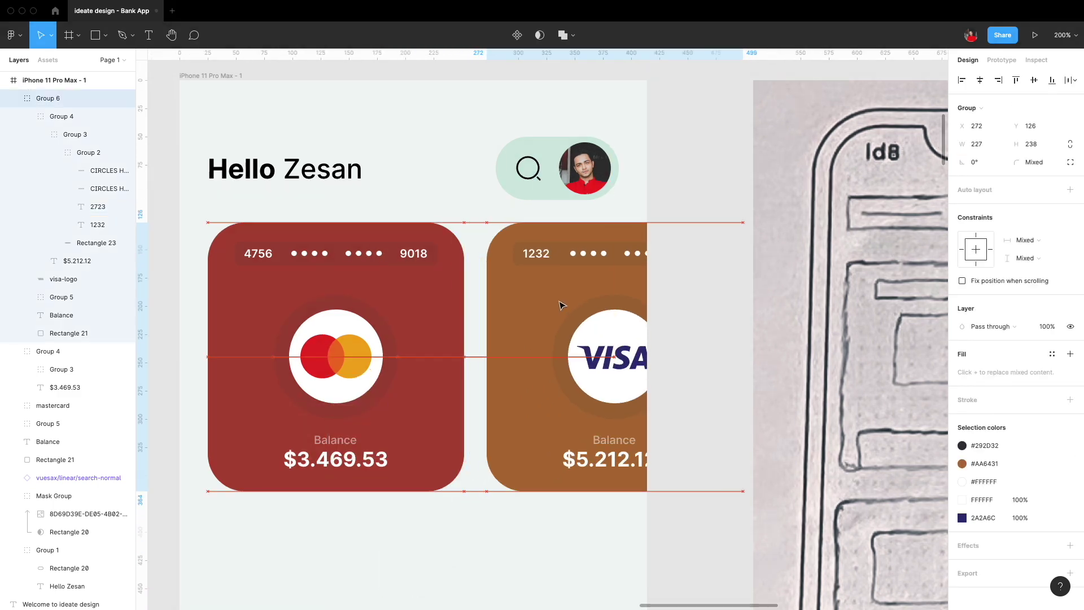
{"action": "left_click", "coordinate": [451, 343], "text": "shift"}
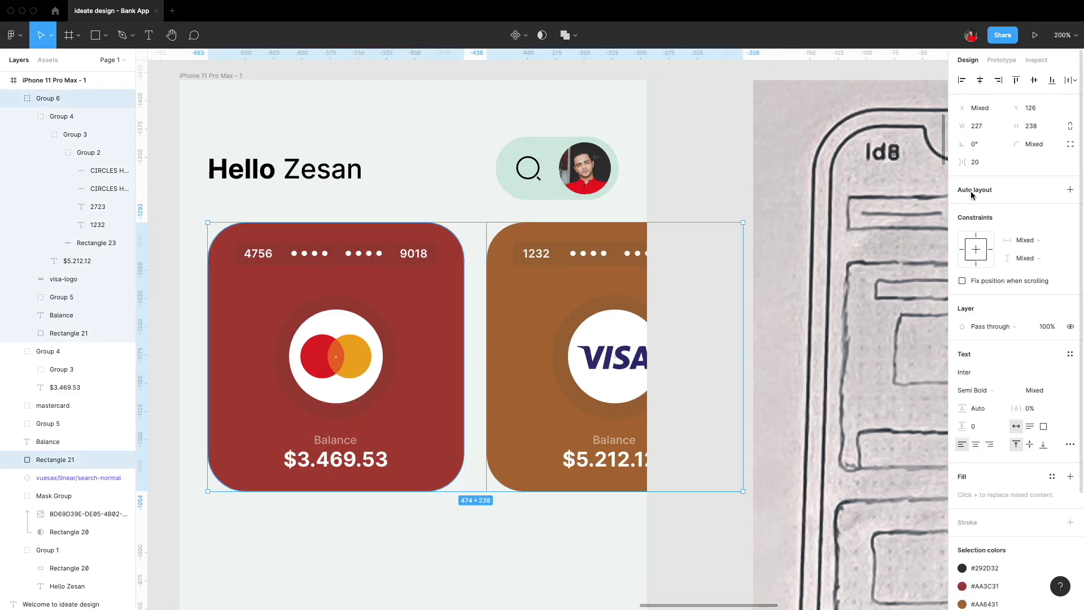
{"action": "key", "text": "minus"}
{"action": "left_click", "coordinate": [508, 528]}
{"action": "scroll", "coordinate": [536, 452], "scroll_direction": "down", "scroll_amount": 4}
{"action": "scroll", "coordinate": [537, 452], "scroll_direction": "left", "scroll_amount": 4}
Step: Duplicate the card shape below the cards and resize it into a 364×133 panel
{"action": "left_click", "coordinate": [565, 282], "text": "super"}
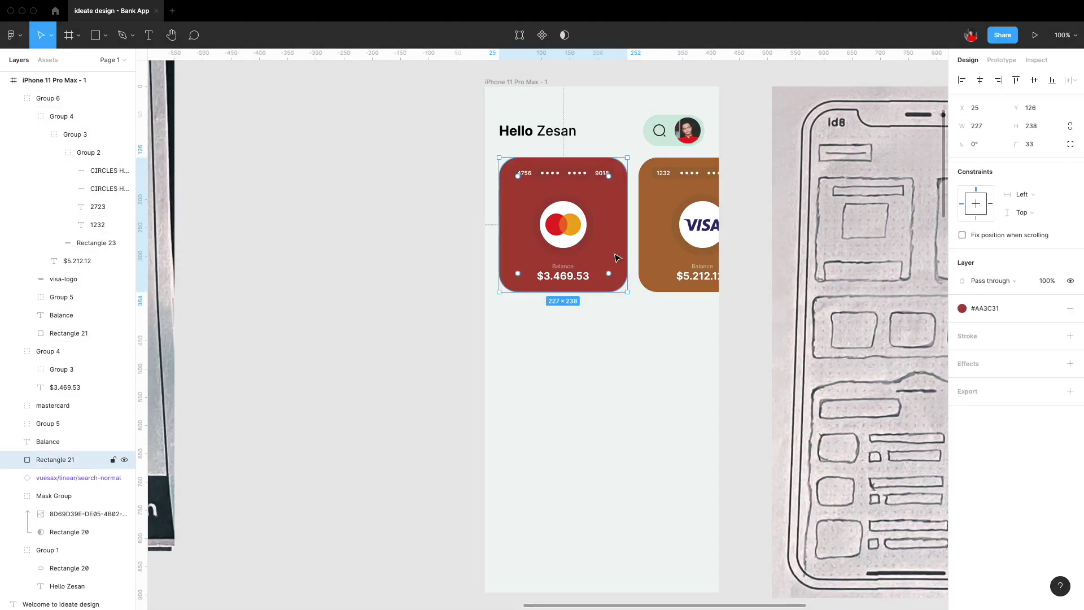
{"action": "left_click_drag", "start_coordinate": [618, 254], "coordinate": [619, 400]}
{"action": "left_click_drag", "start_coordinate": [580, 438], "coordinate": [579, 373]}
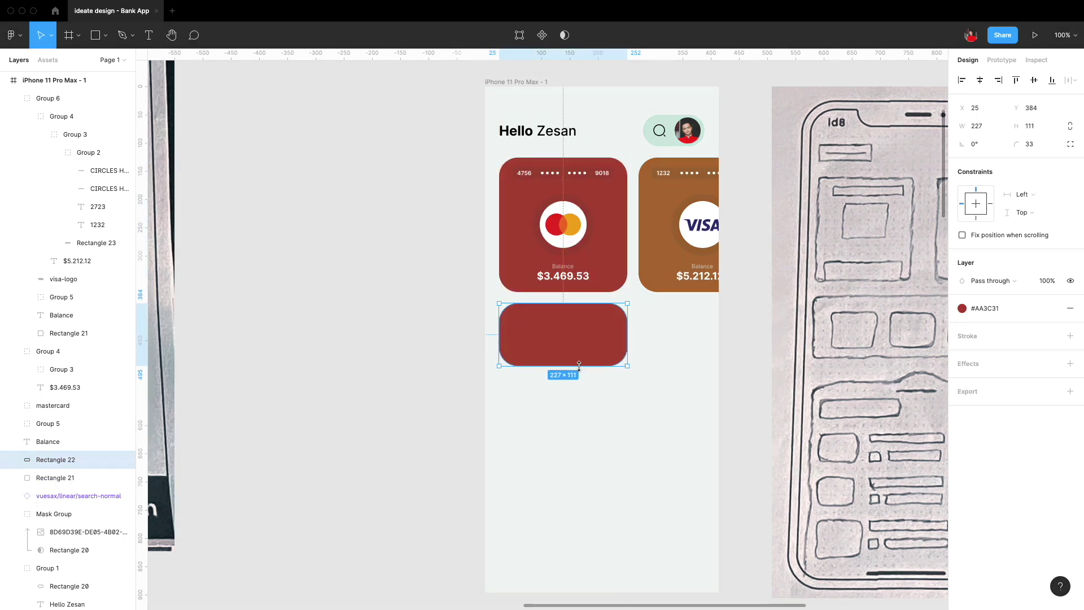
{"action": "left_click_drag", "start_coordinate": [628, 336], "coordinate": [705, 337]}
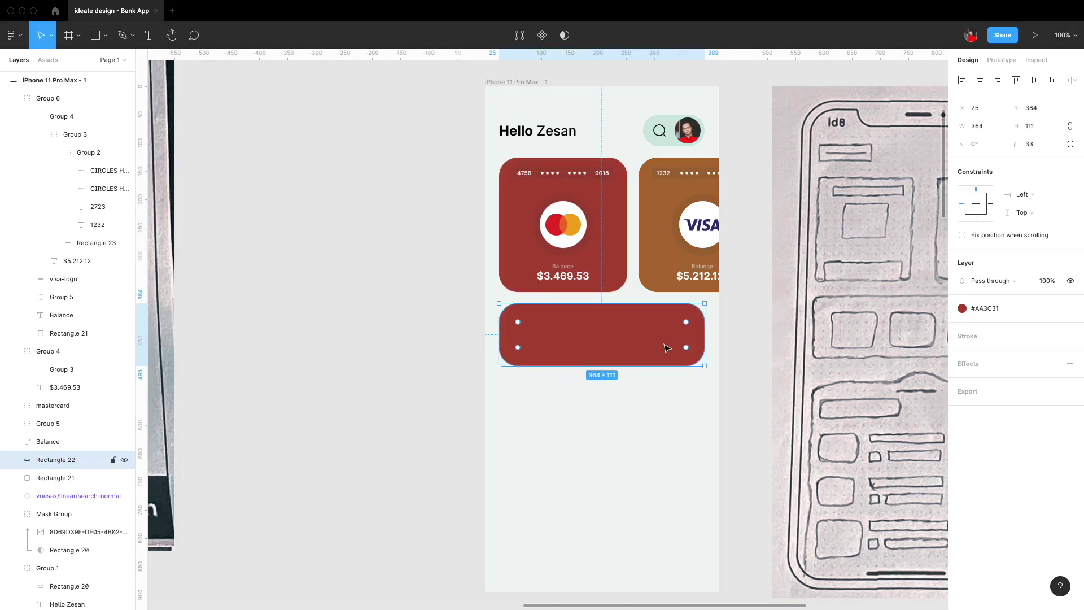
{"action": "left_click_drag", "start_coordinate": [624, 364], "coordinate": [621, 374]}
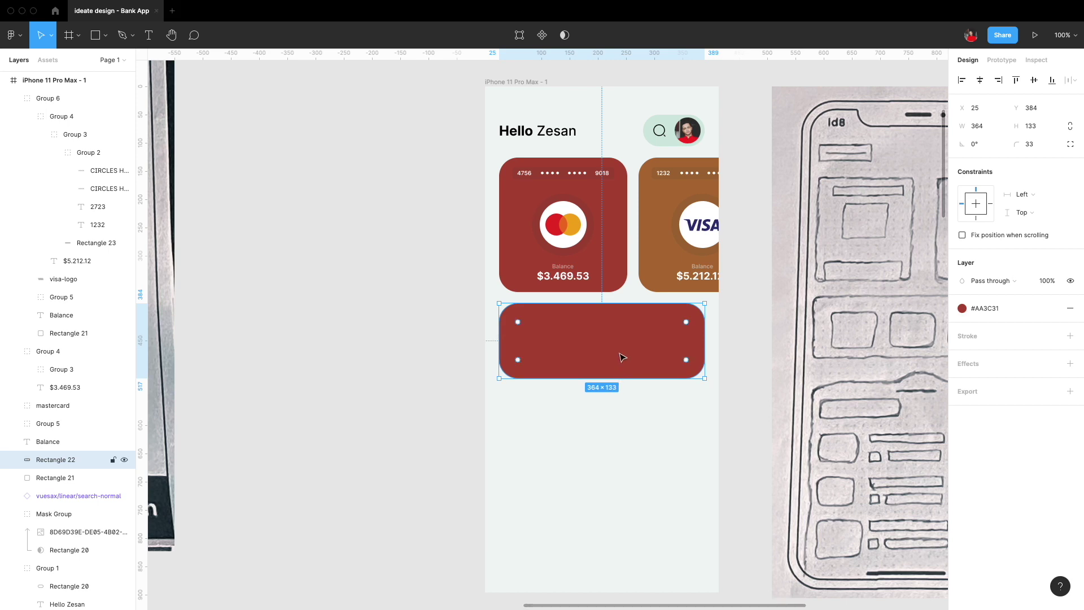
Step: Fill the panel with the blue #3186AA colour style and select the send and money icons
{"action": "left_click", "coordinate": [1052, 308]}
{"action": "left_click", "coordinate": [1044, 376]}
{"action": "left_click", "coordinate": [461, 439]}
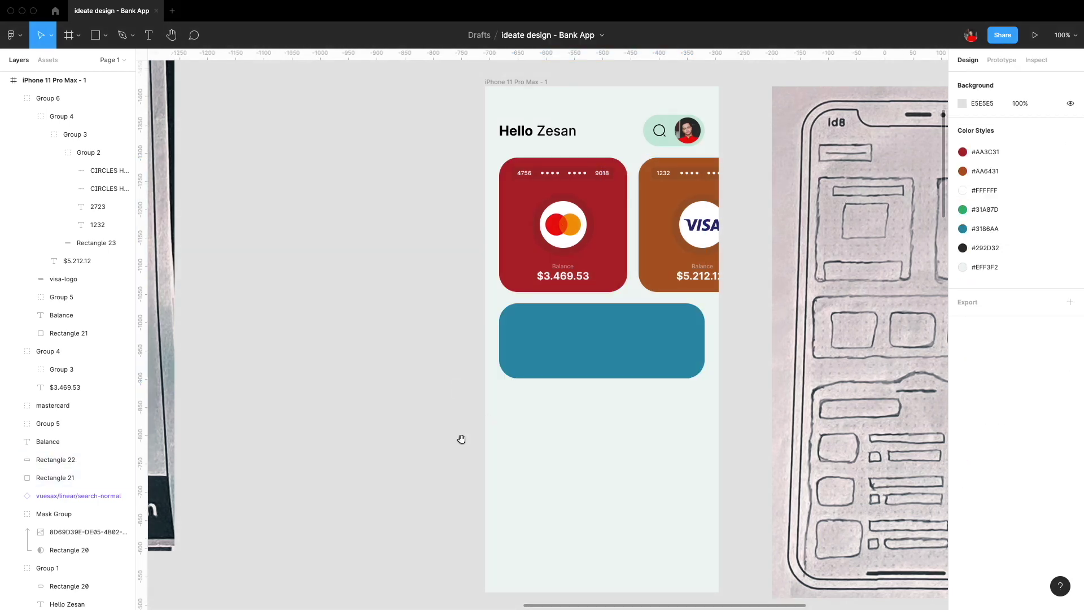
{"action": "scroll", "coordinate": [462, 439], "scroll_direction": "down", "scroll_amount": 3}
{"action": "scroll", "coordinate": [495, 429], "scroll_direction": "down", "scroll_amount": 5}
{"action": "left_click_drag", "start_coordinate": [418, 367], "coordinate": [452, 390]}
Step: Bring the three icons onto the blue panel and copy a white circle behind the receive icon
{"action": "scroll", "coordinate": [423, 459], "scroll_direction": "up", "scroll_amount": 5}
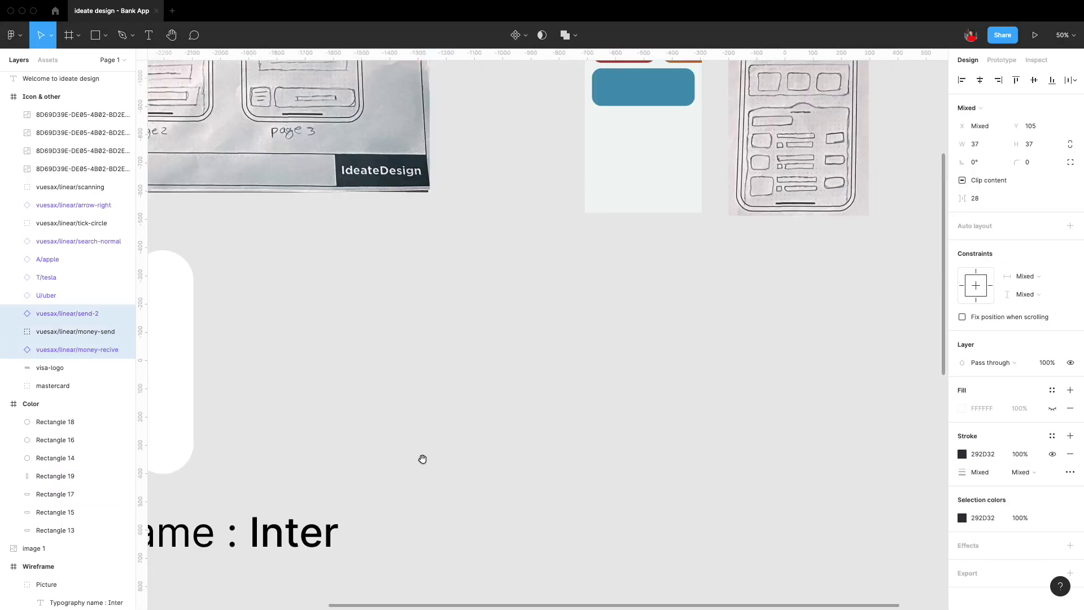
{"action": "key", "text": "shift+2"}
{"action": "scroll", "coordinate": [418, 461], "scroll_direction": "down", "scroll_amount": 3}
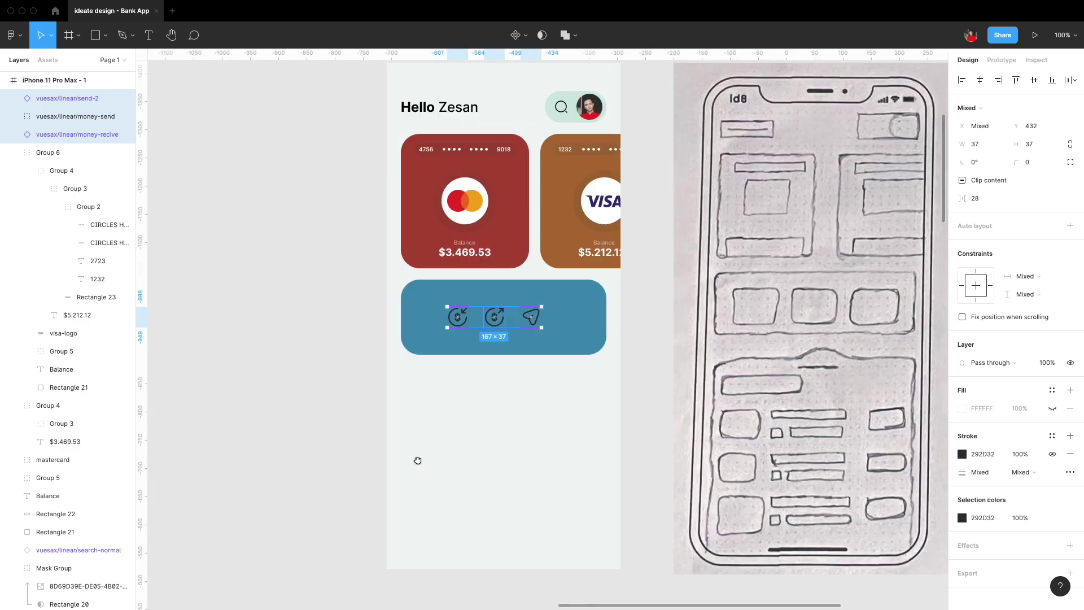
{"action": "left_click", "coordinate": [469, 210], "text": "ctrl"}
{"action": "left_click_drag", "start_coordinate": [470, 210], "coordinate": [342, 340]}
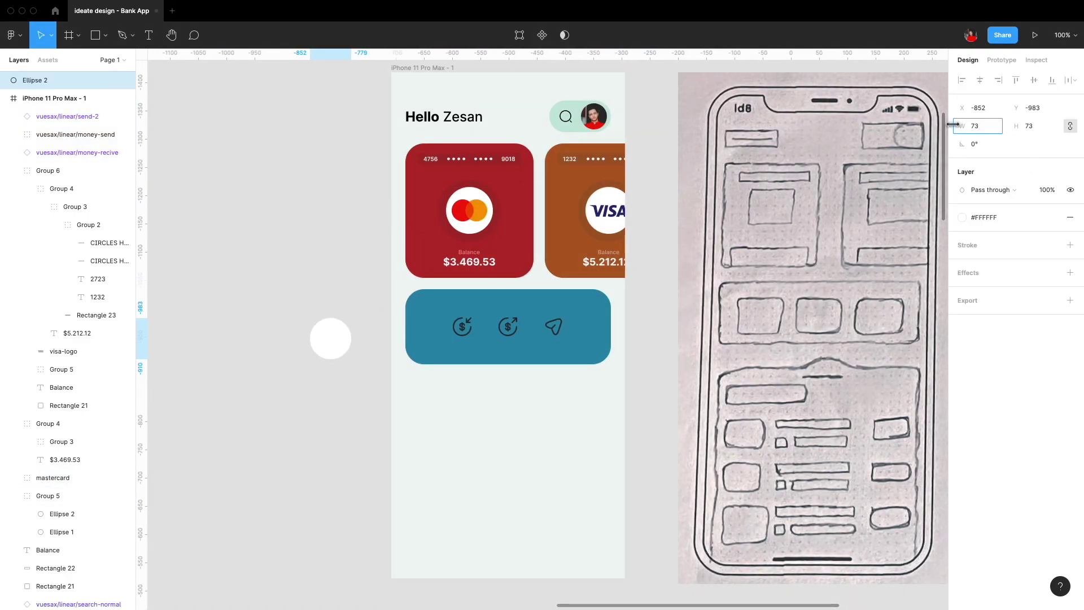
{"action": "left_click_drag", "start_coordinate": [329, 338], "coordinate": [442, 326]}
Step: Bring the receive icon in front of its circle, and do the same for the money-send icon's circle
{"action": "left_click", "coordinate": [441, 327]}
{"action": "right_click", "coordinate": [438, 326]}
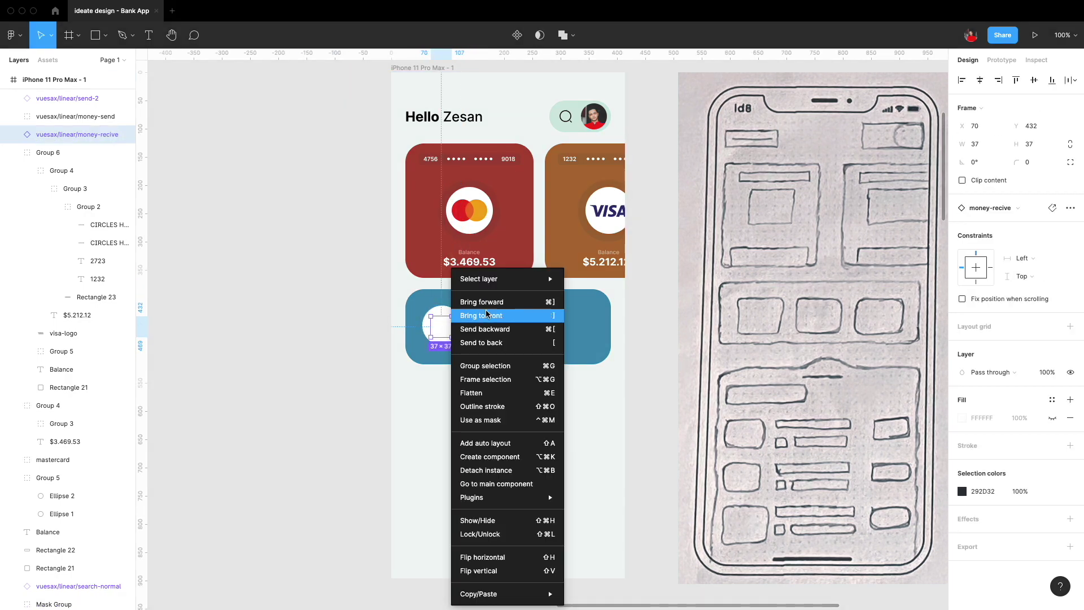
{"action": "left_click", "coordinate": [495, 310]}
{"action": "left_click", "coordinate": [464, 328], "text": "shift"}
{"action": "left_click_drag", "start_coordinate": [442, 325], "coordinate": [567, 330]}
{"action": "right_click", "coordinate": [502, 328]}
{"action": "left_click", "coordinate": [556, 392]}
Step: Add a circle under the send icon and group each icon with its circle
{"action": "left_click", "coordinate": [553, 326], "text": "shift"}
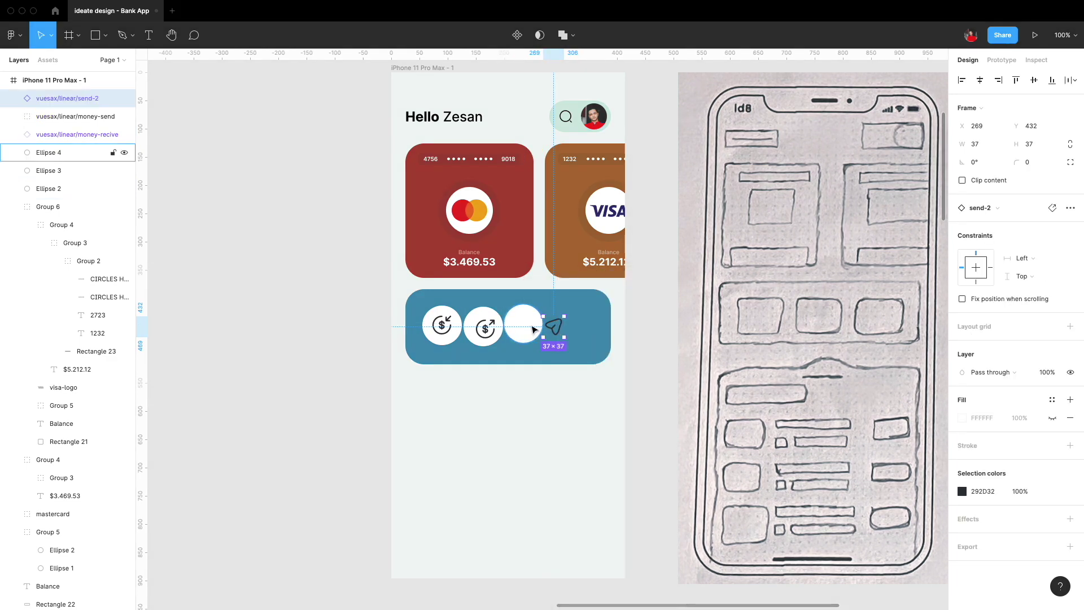
{"action": "key", "text": "ctrl+g"}
{"action": "left_click", "coordinate": [484, 326]}
{"action": "left_click", "coordinate": [492, 339], "text": "shift"}
{"action": "key", "text": "ctrl+g"}
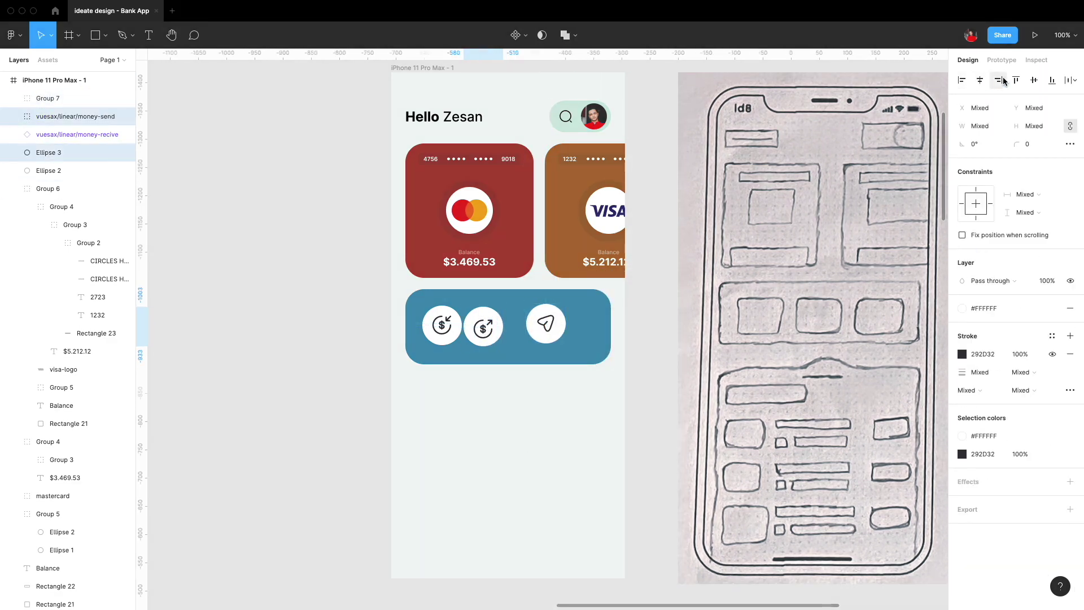
{"action": "left_click", "coordinate": [442, 325]}
{"action": "left_click", "coordinate": [452, 341], "text": "shift"}
{"action": "key", "text": "ctrl+g"}
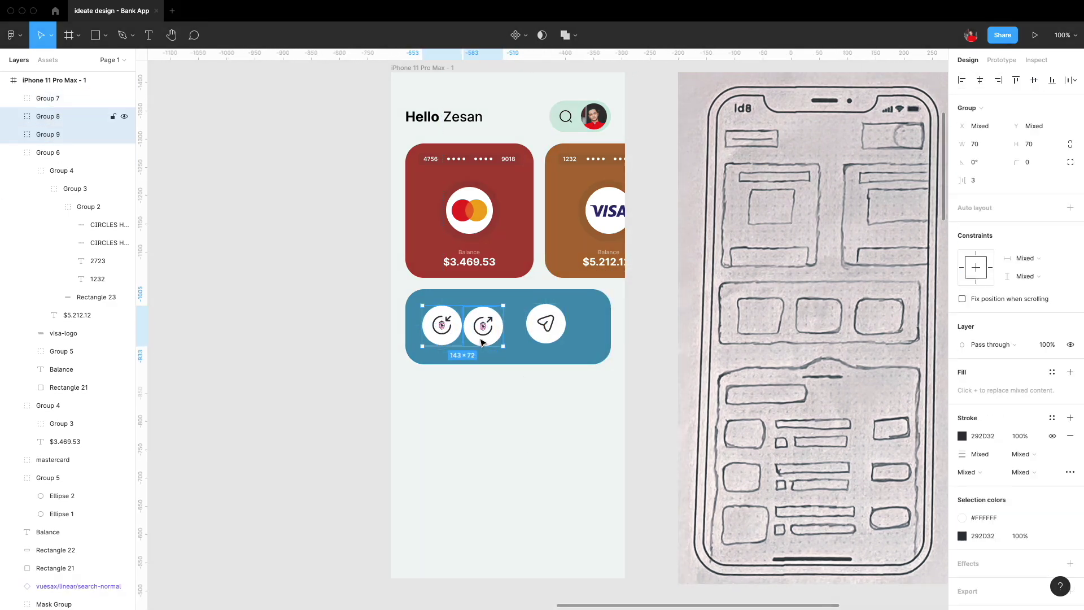
Step: Space the three icon groups evenly and start a text label under the first icon
{"action": "left_click", "coordinate": [57, 98], "text": "shift"}
{"action": "key", "text": "alt+shift+h"}
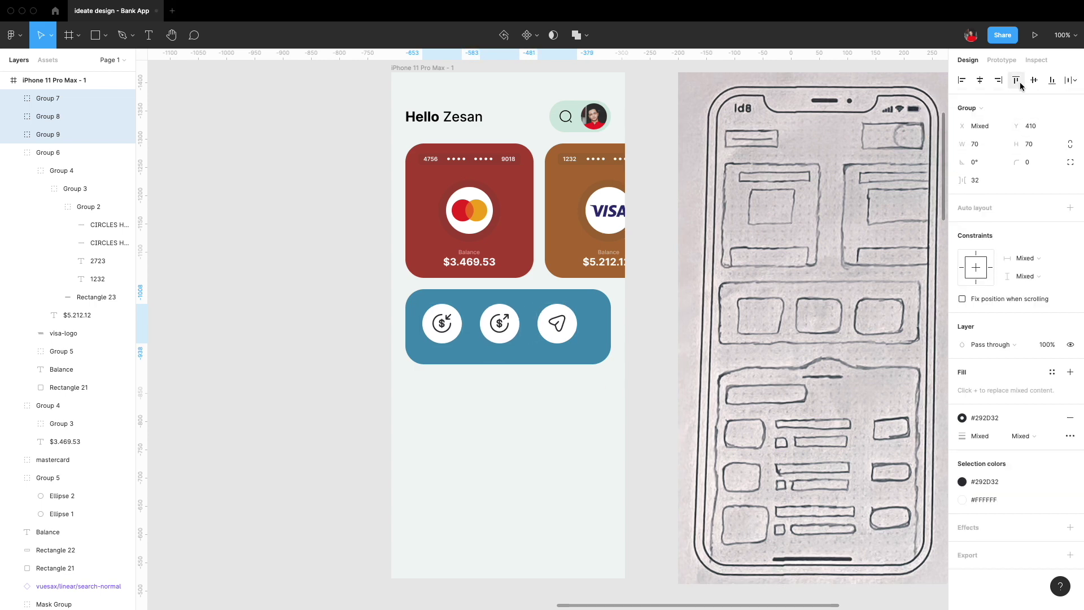
{"action": "left_click", "coordinate": [525, 425]}
{"action": "scroll", "coordinate": [459, 335], "scroll_direction": "up", "scroll_amount": 5}
{"action": "key", "text": "t"}
{"action": "left_click", "coordinate": [400, 369]}
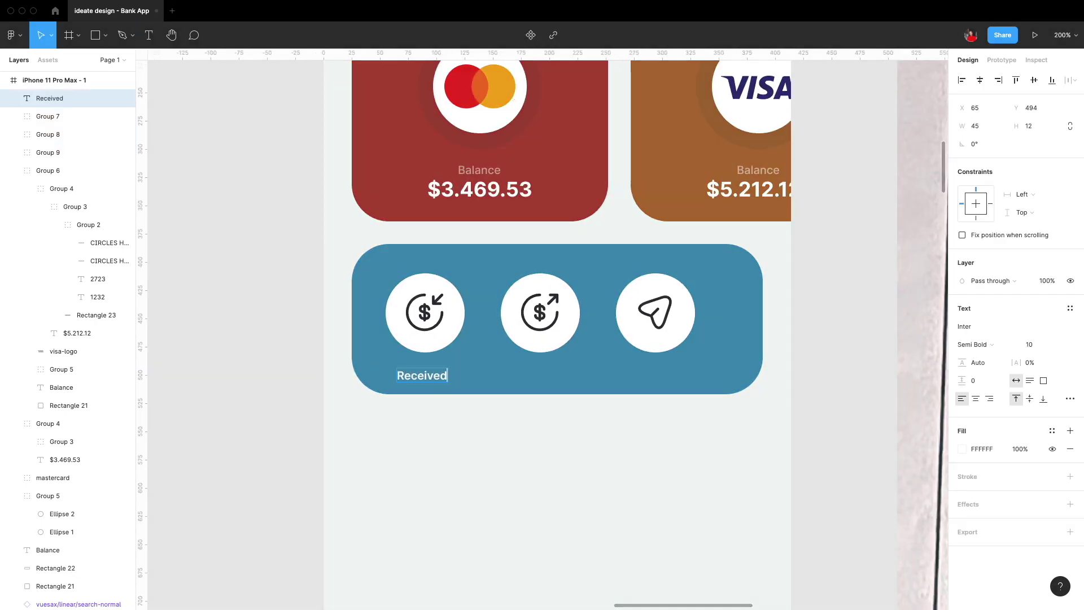
Step: Copy the Received label under the other two icons and rename the copies Payment and Send
{"action": "key", "text": "Escape"}
{"action": "left_click_drag", "start_coordinate": [423, 376], "coordinate": [648, 367]}
{"action": "double_click", "coordinate": [541, 368]}
{"action": "key", "text": "Escape"}
{"action": "double_click", "coordinate": [647, 368]}
{"action": "type", "text": "Send"}
{"action": "key", "text": "Escape"}
{"action": "key", "text": "Escape"}
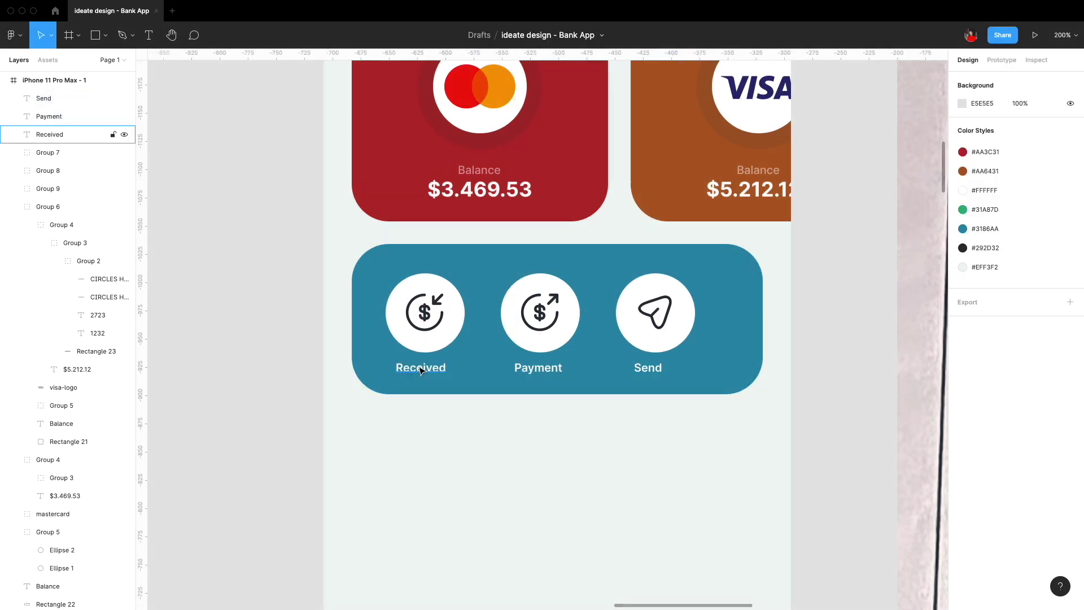
Step: Centre the Received label under its icon, tighten the gap, and group them
{"action": "left_click", "coordinate": [48, 188], "text": "shift"}
{"action": "left_click", "coordinate": [980, 82]}
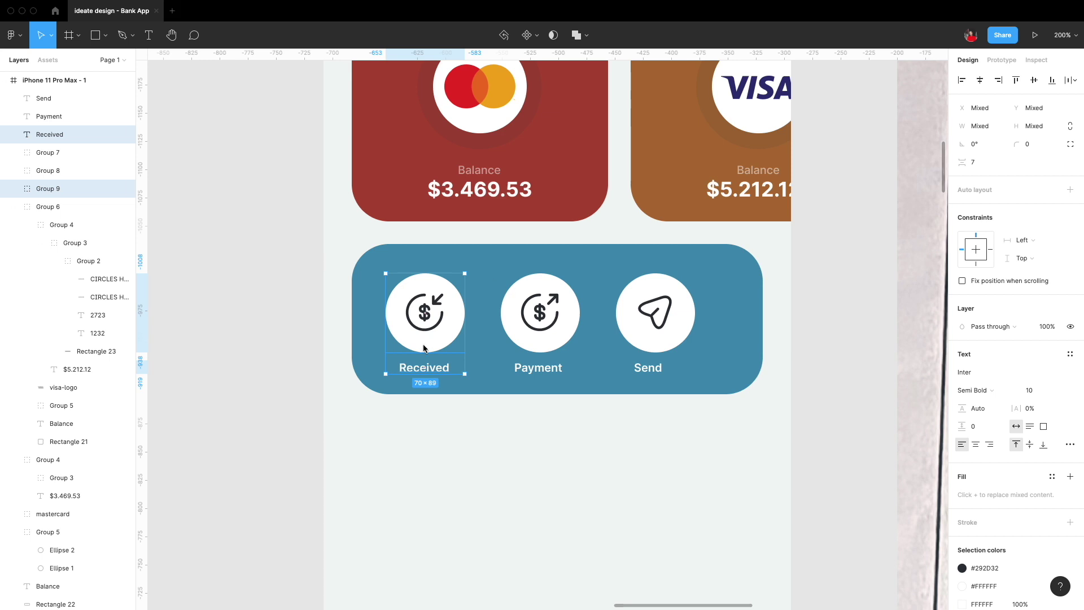
{"action": "key", "text": "Up"}
{"action": "key", "text": "Up"}
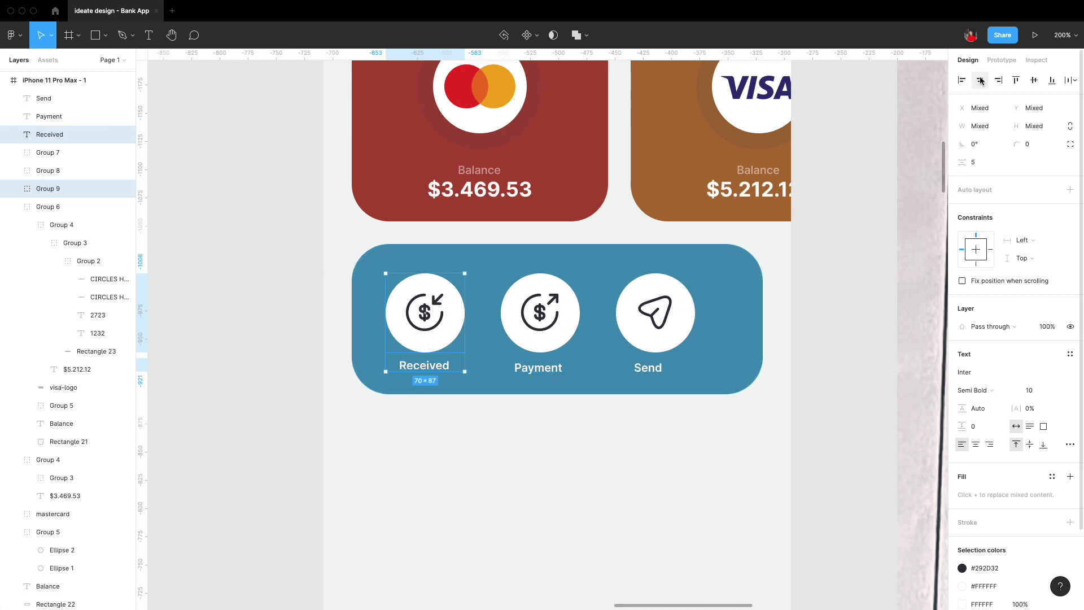
{"action": "key", "text": "ctrl+g"}
{"action": "left_click", "coordinate": [48, 117]}
{"action": "left_click", "coordinate": [48, 170], "text": "shift"}
Step: Centre the Payment and Send labels under their icons and group each pair
{"action": "left_click", "coordinate": [981, 80]}
{"action": "key", "text": "ctrl+g"}
{"action": "left_click", "coordinate": [655, 333]}
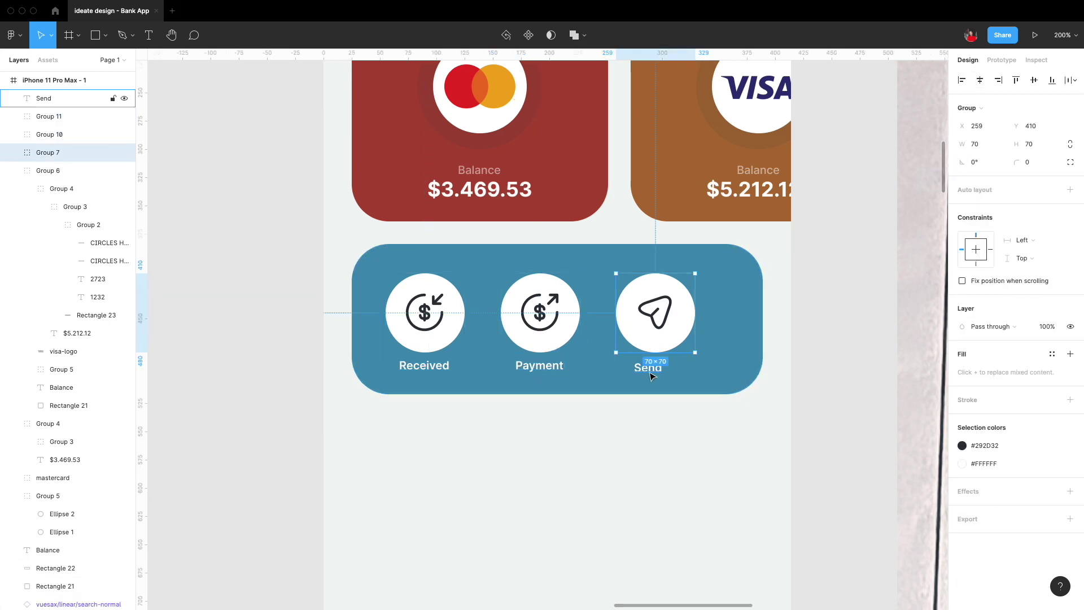
{"action": "left_click", "coordinate": [649, 368]}
{"action": "left_click", "coordinate": [655, 313], "text": "shift"}
{"action": "key", "text": "ctrl+g"}
Step: Widen the spacing of the three labelled icons and group them with the blue panel
{"action": "left_click", "coordinate": [424, 316]}
{"action": "left_click", "coordinate": [535, 337], "text": "shift"}
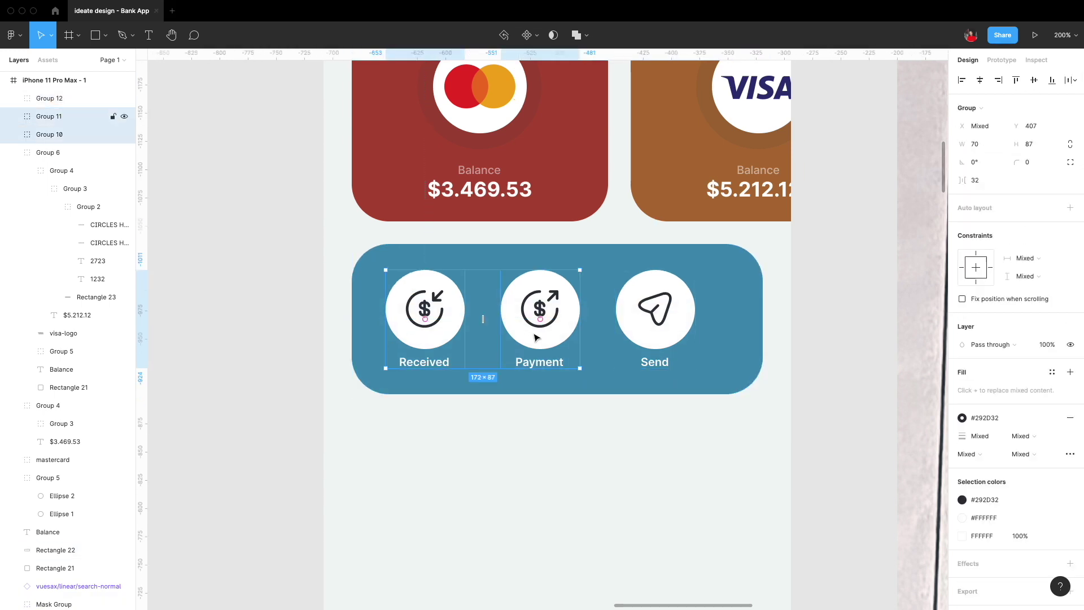
{"action": "left_click", "coordinate": [655, 334], "text": "shift"}
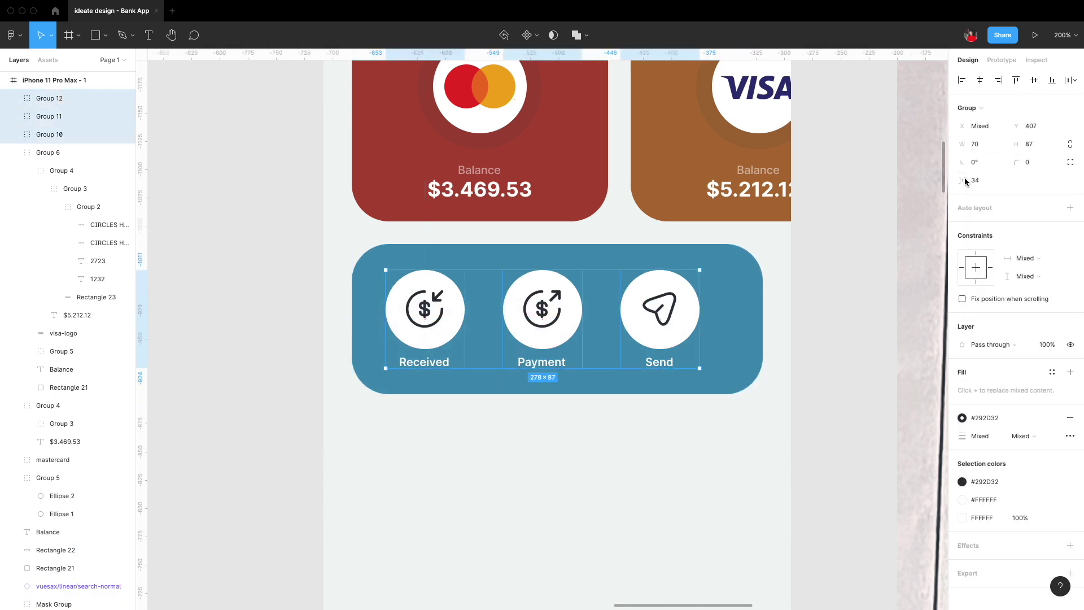
{"action": "left_click_drag", "start_coordinate": [964, 180], "coordinate": [977, 180]}
{"action": "key", "text": "ctrl+g"}
{"action": "left_click", "coordinate": [756, 390], "text": "shift"}
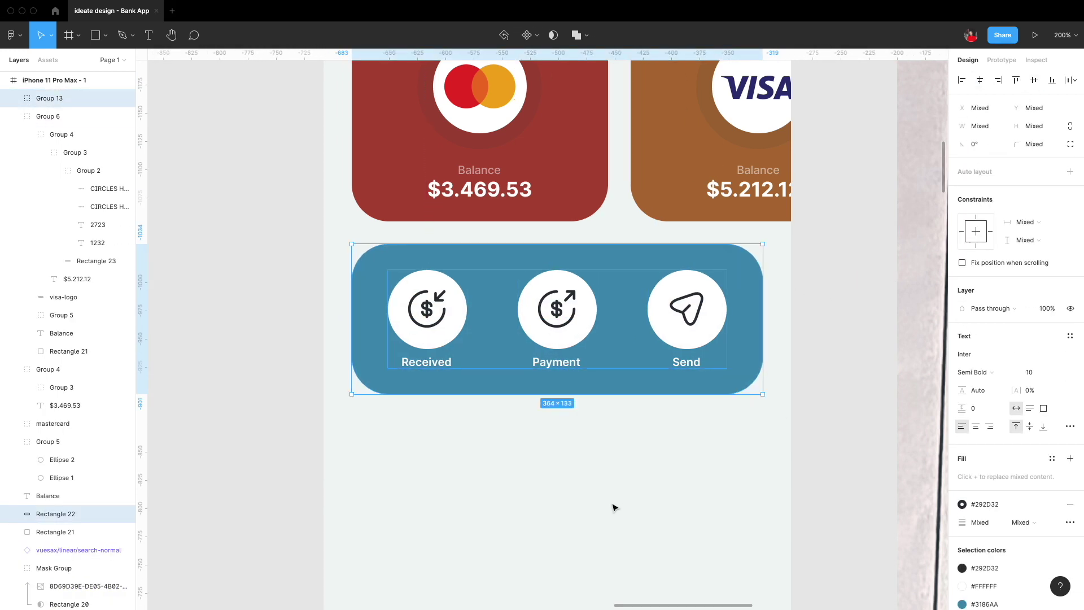
{"action": "left_click", "coordinate": [615, 507]}
{"action": "scroll", "coordinate": [605, 497], "scroll_direction": "down", "scroll_amount": 5}
{"action": "scroll", "coordinate": [600, 476], "scroll_direction": "down", "scroll_amount": 5}
Step: Draw a full-width rectangle below the action panel, extending past the frame's bottom
{"action": "scroll", "coordinate": [561, 404], "scroll_direction": "down", "scroll_amount": 2}
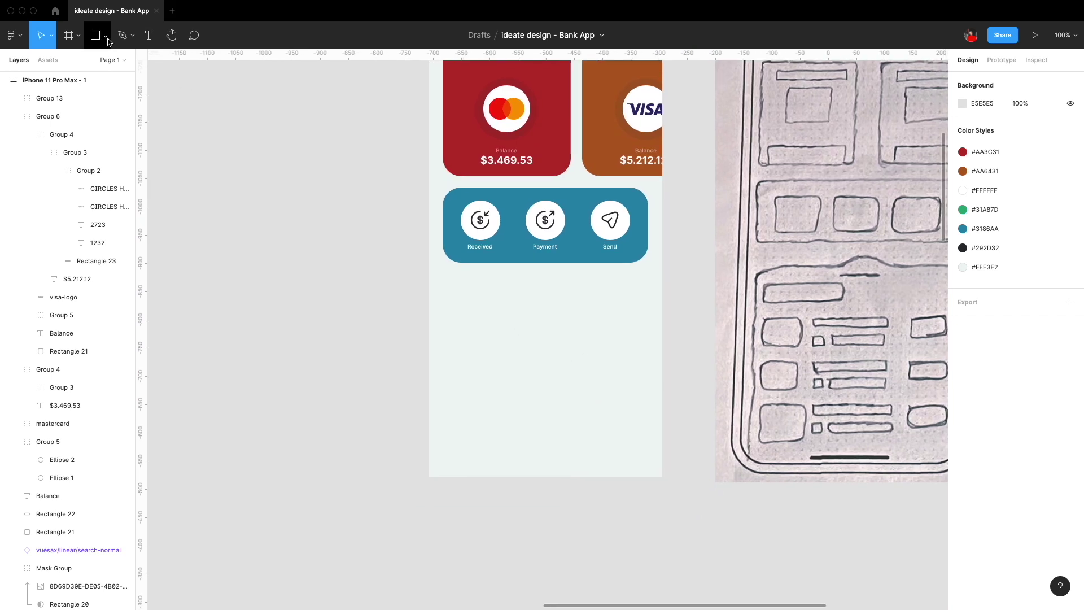
{"action": "key", "text": "v"}
{"action": "left_click_drag", "start_coordinate": [444, 224], "coordinate": [429, 312]}
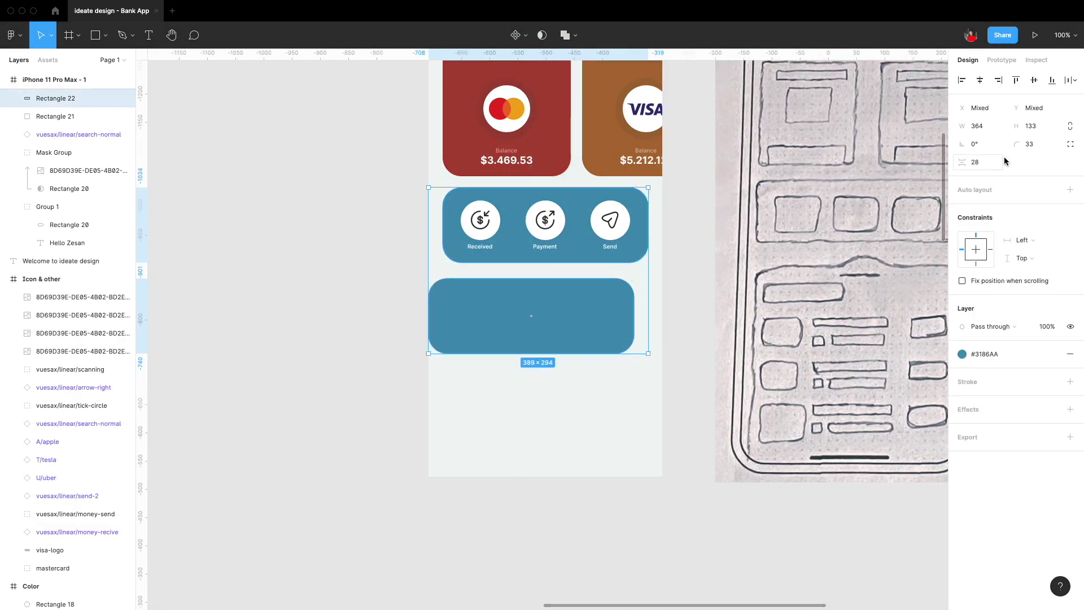
{"action": "key", "text": "r"}
{"action": "left_click_drag", "start_coordinate": [429, 280], "coordinate": [662, 476]}
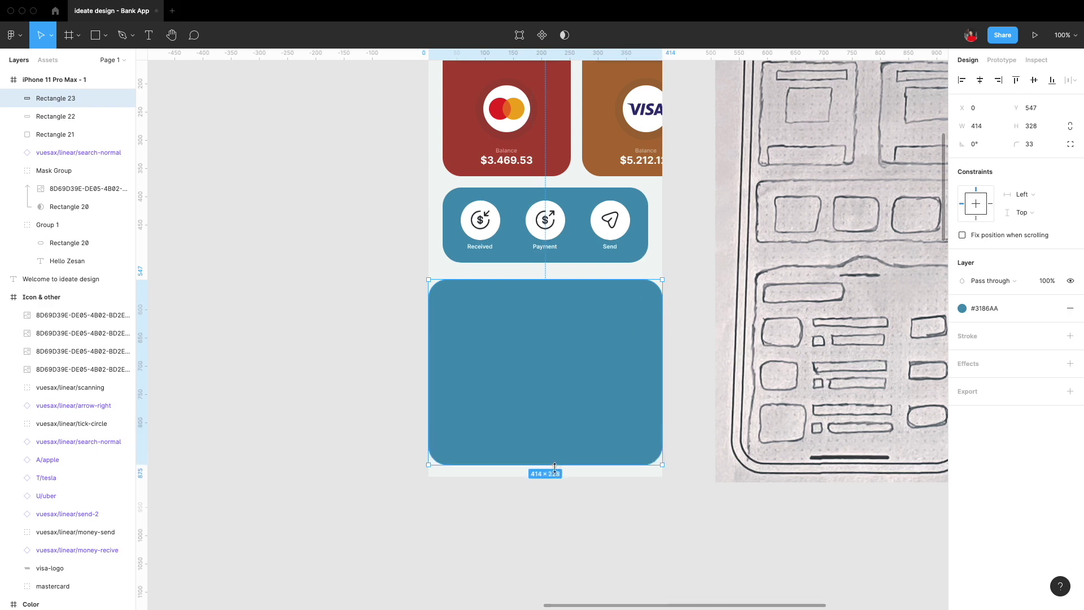
{"action": "left_click", "coordinate": [1070, 144]}
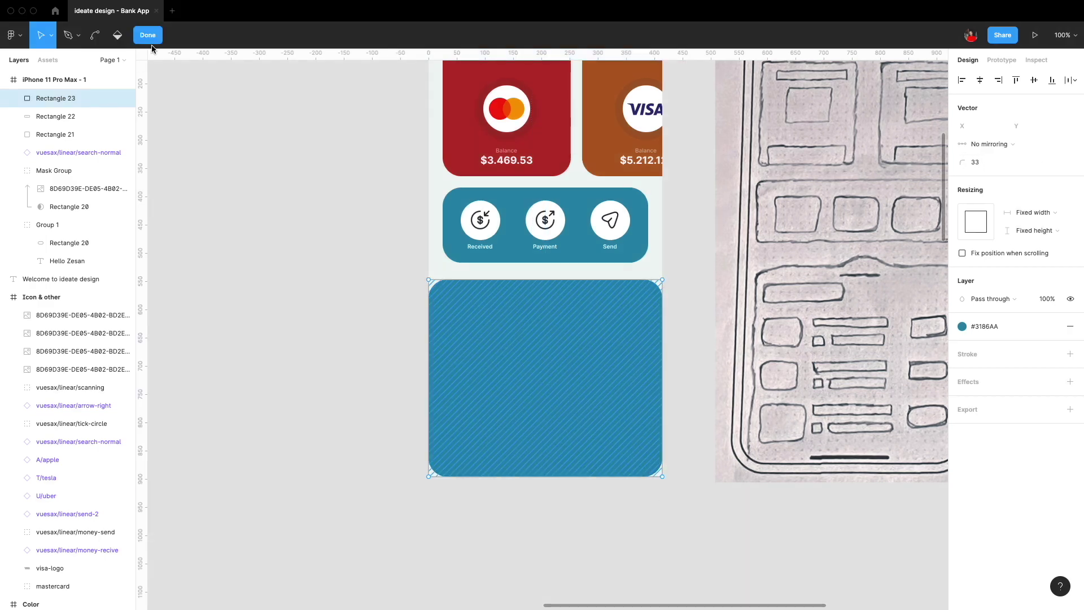
{"action": "left_click_drag", "start_coordinate": [546, 476], "coordinate": [546, 510]}
Step: Edit the rectangle's points to pull the middle of its top edge into a peak
{"action": "double_click", "coordinate": [551, 314]}
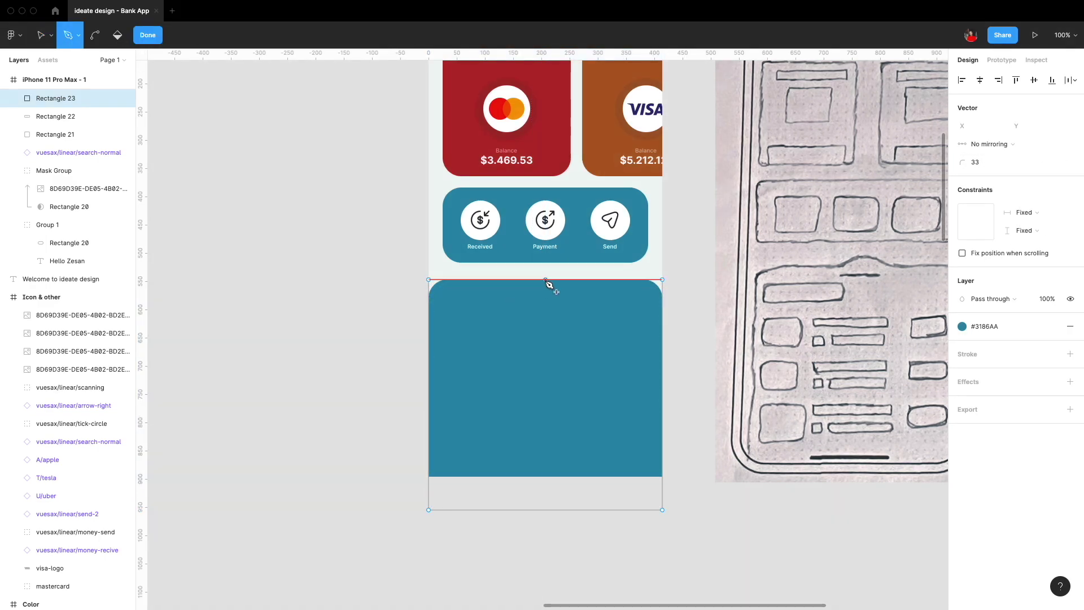
{"action": "key", "text": "ctrl"}
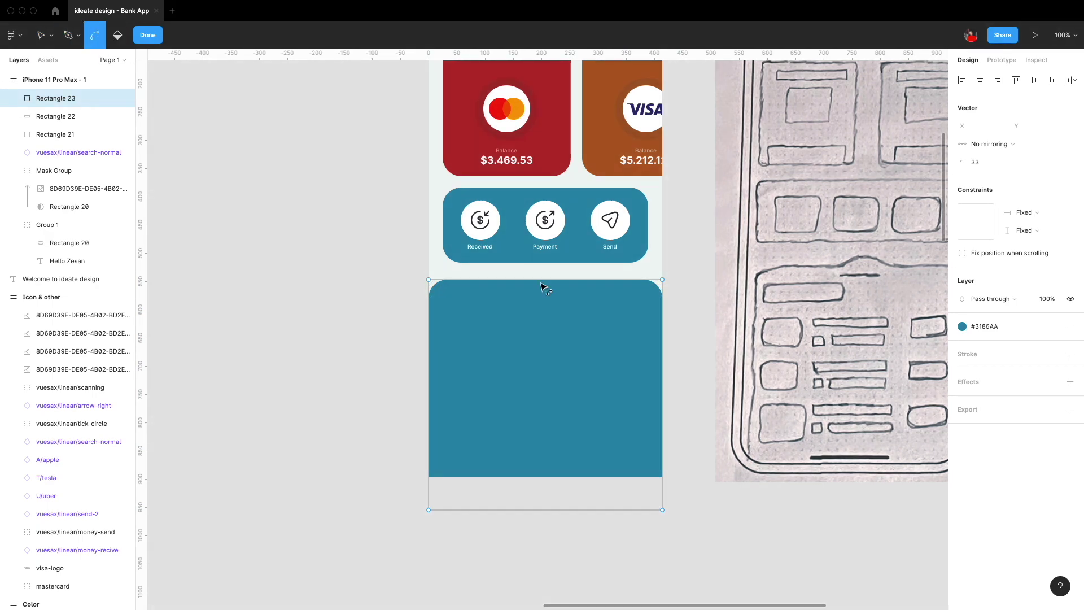
{"action": "left_click_drag", "start_coordinate": [541, 285], "coordinate": [547, 281]}
{"action": "key", "text": "p"}
{"action": "key", "text": "plus"}
{"action": "key", "text": "plus"}
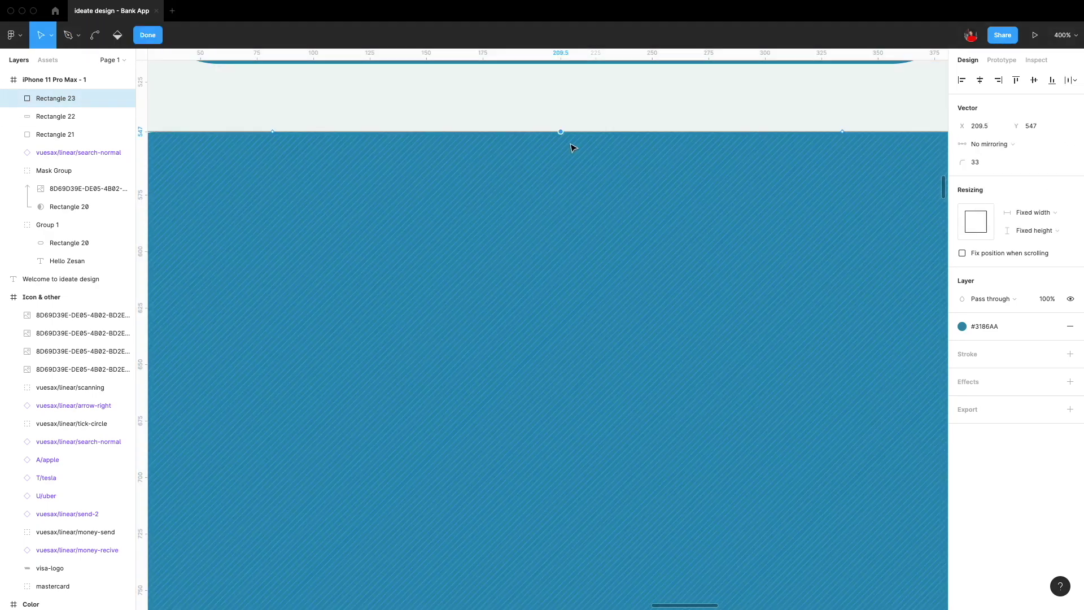
{"action": "left_click_drag", "start_coordinate": [560, 132], "coordinate": [560, 102]}
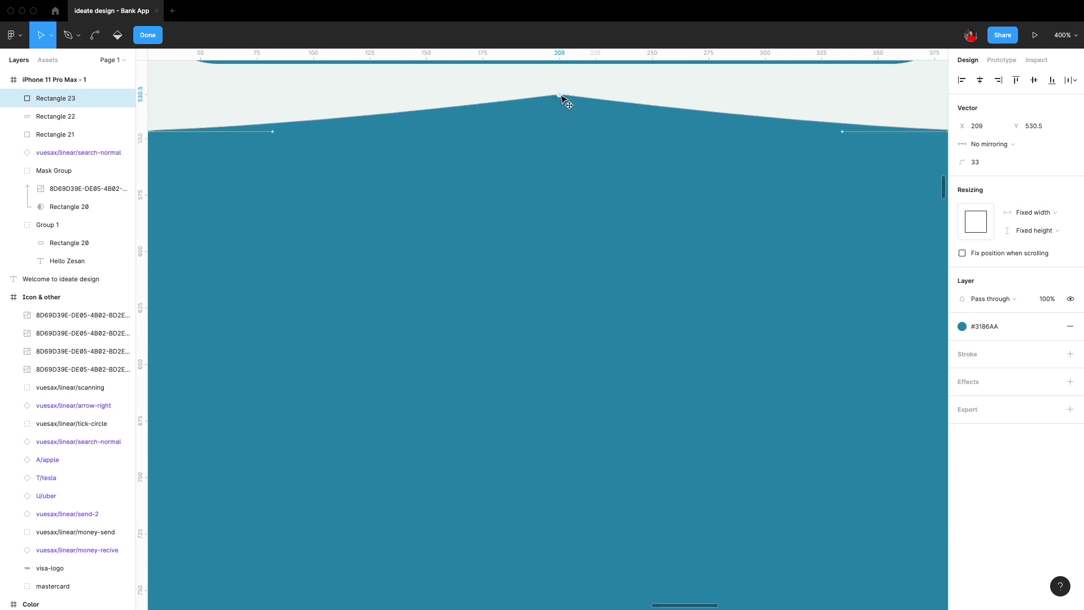
{"action": "key", "text": "Escape"}
{"action": "key", "text": "shift+0"}
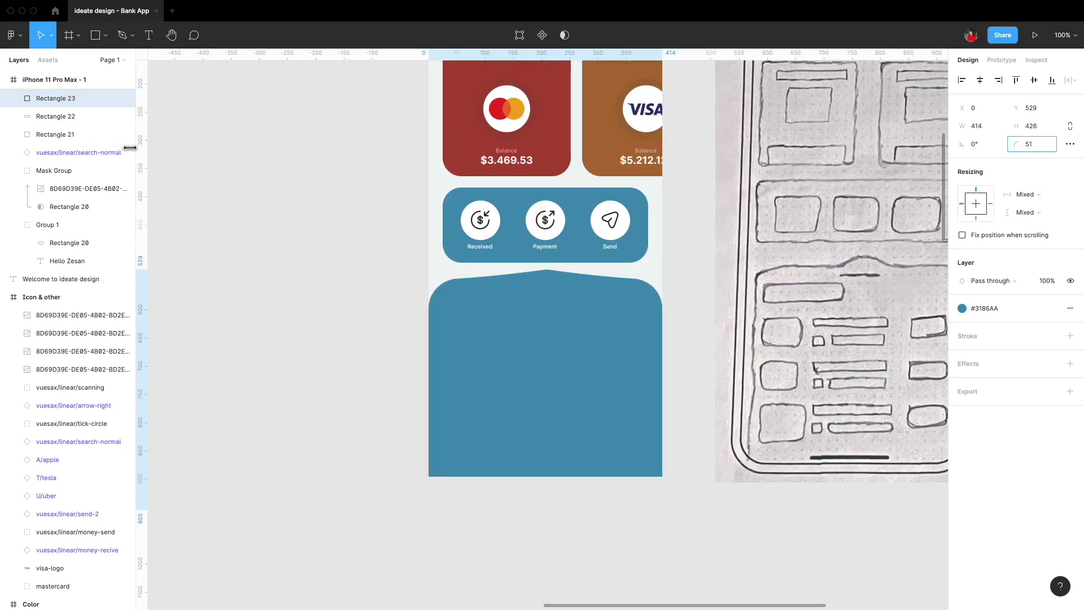
{"action": "key", "text": "Escape"}
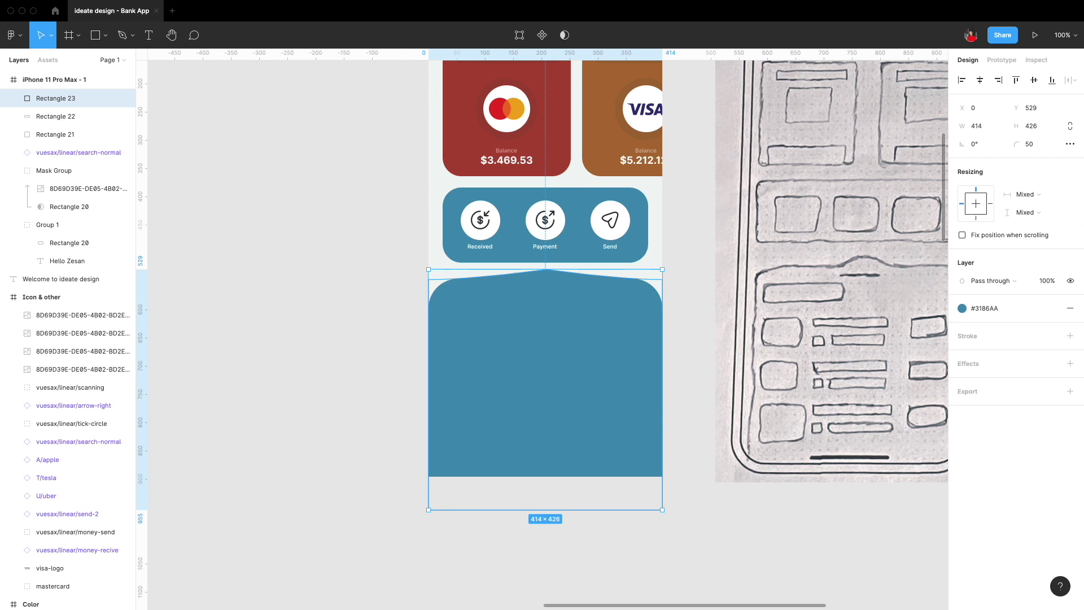
Step: Curve the shape's top-right edge, then delete the shape to start over
{"action": "left_click", "coordinate": [363, 337]}
{"action": "left_click", "coordinate": [620, 290]}
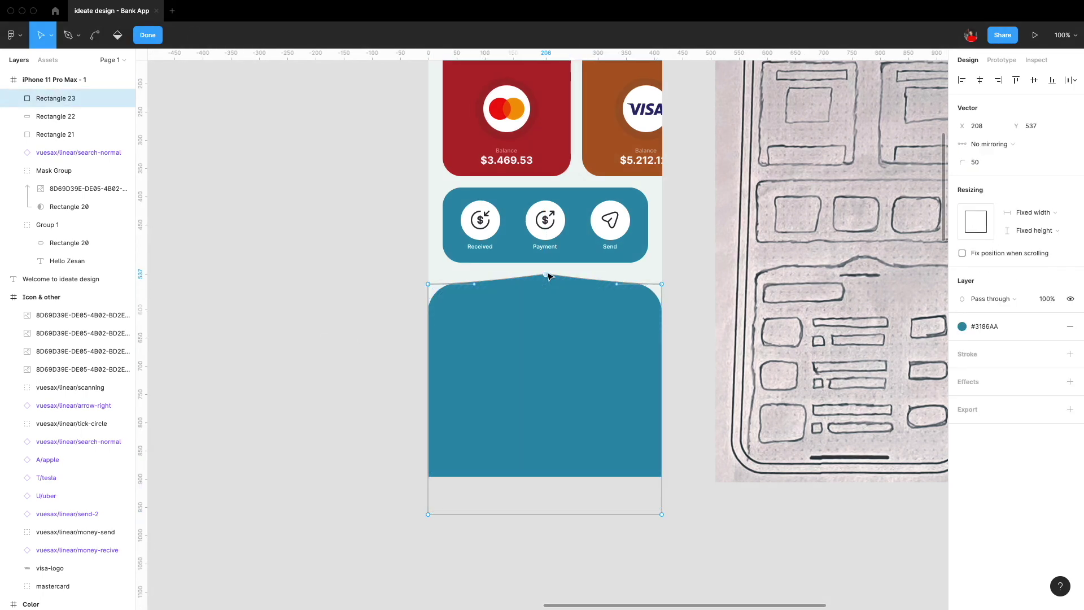
{"action": "key", "text": "Return"}
{"action": "left_click_drag", "start_coordinate": [618, 287], "coordinate": [607, 299]}
{"action": "key", "text": "Escape"}
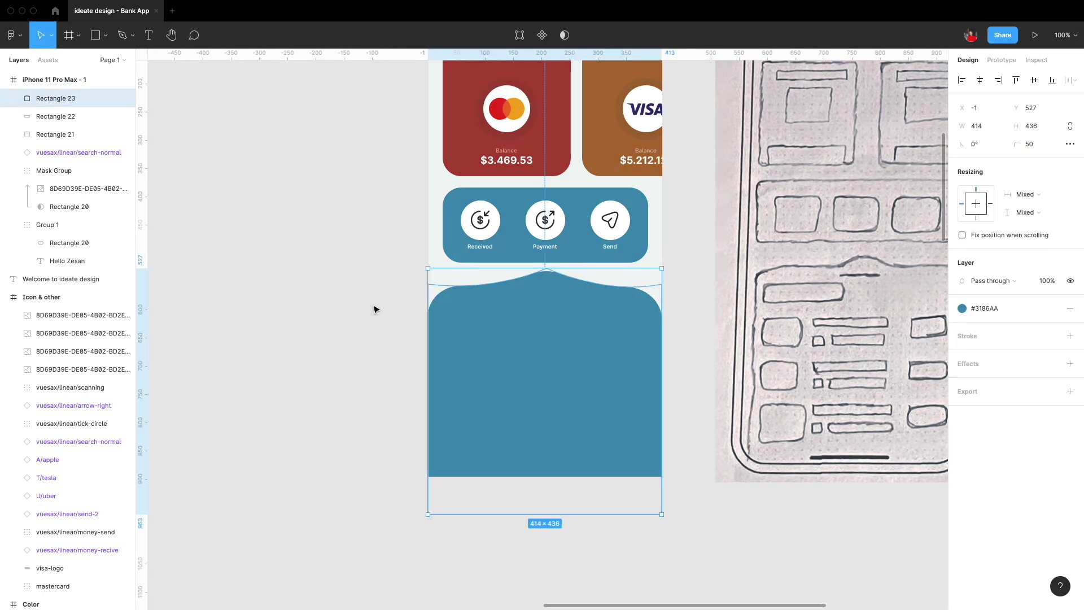
{"action": "key", "text": "Return"}
{"action": "left_click", "coordinate": [375, 307]}
{"action": "left_click", "coordinate": [502, 351]}
{"action": "key", "text": "Delete"}
Step: Draw a new rectangle down to the frame bottom and add points along its top edge
{"action": "key", "text": "r"}
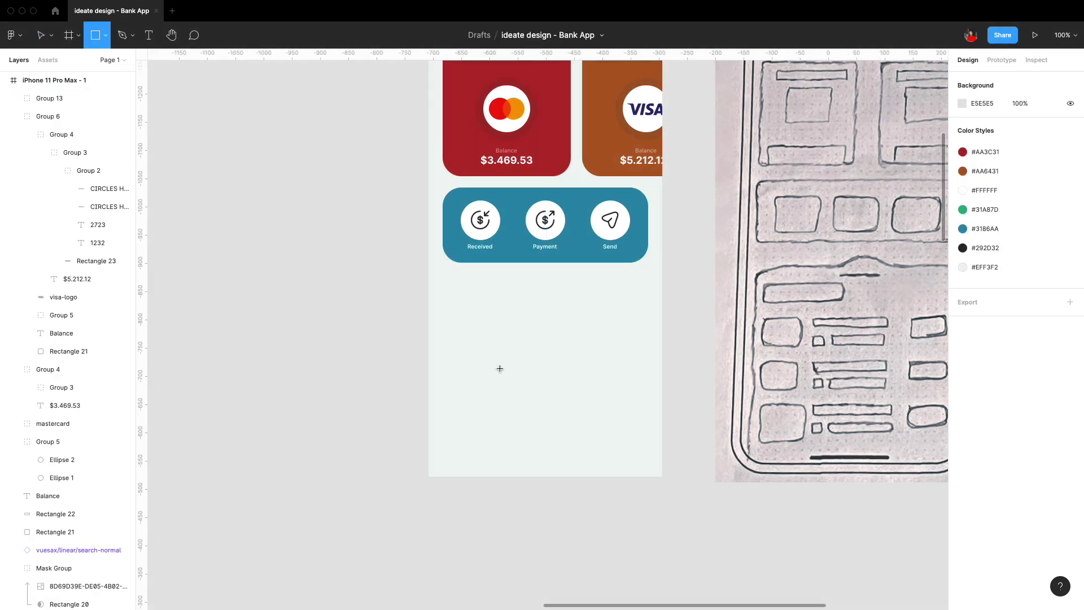
{"action": "left_click_drag", "start_coordinate": [446, 301], "coordinate": [662, 376]}
{"action": "left_click_drag", "start_coordinate": [560, 375], "coordinate": [547, 482]}
{"action": "key", "text": "Return"}
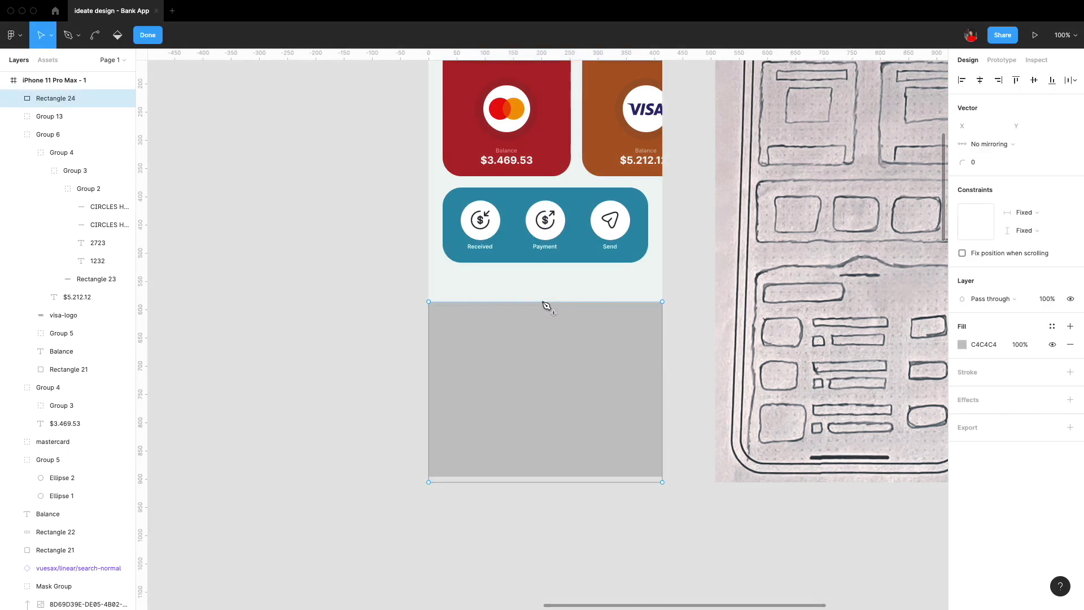
{"action": "left_click", "coordinate": [545, 302]}
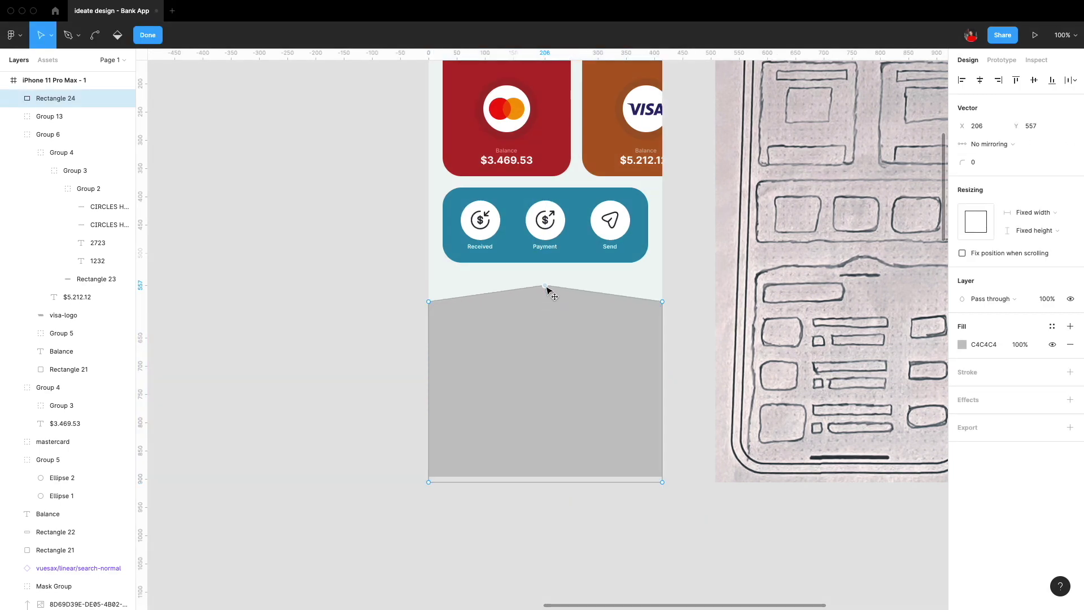
{"action": "left_click", "coordinate": [486, 294]}
{"action": "key", "text": "Escape"}
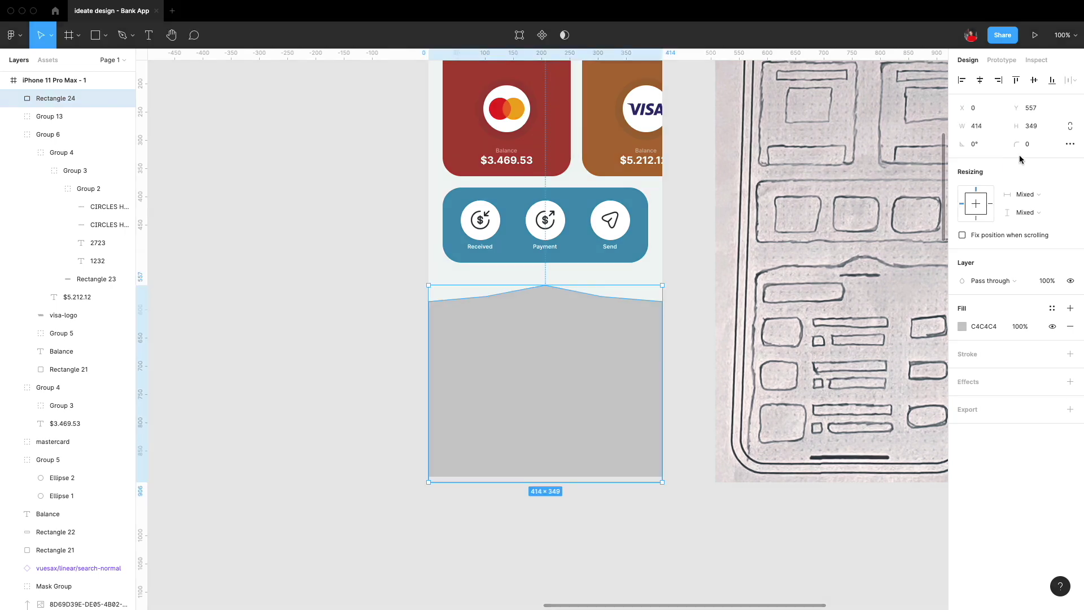
Step: Round the shape's corners, set its height to 397 and fill it green #31A87D
{"action": "left_click_drag", "start_coordinate": [1017, 144], "coordinate": [262, 179]}
{"action": "left_click", "coordinate": [334, 363]}
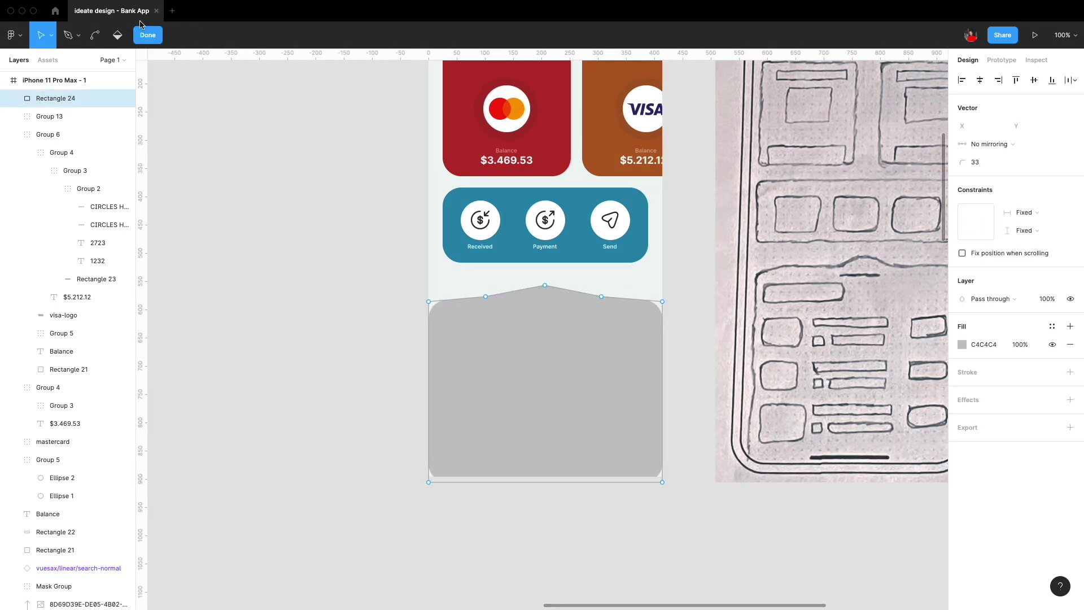
{"action": "left_click_drag", "start_coordinate": [574, 394], "coordinate": [571, 383]}
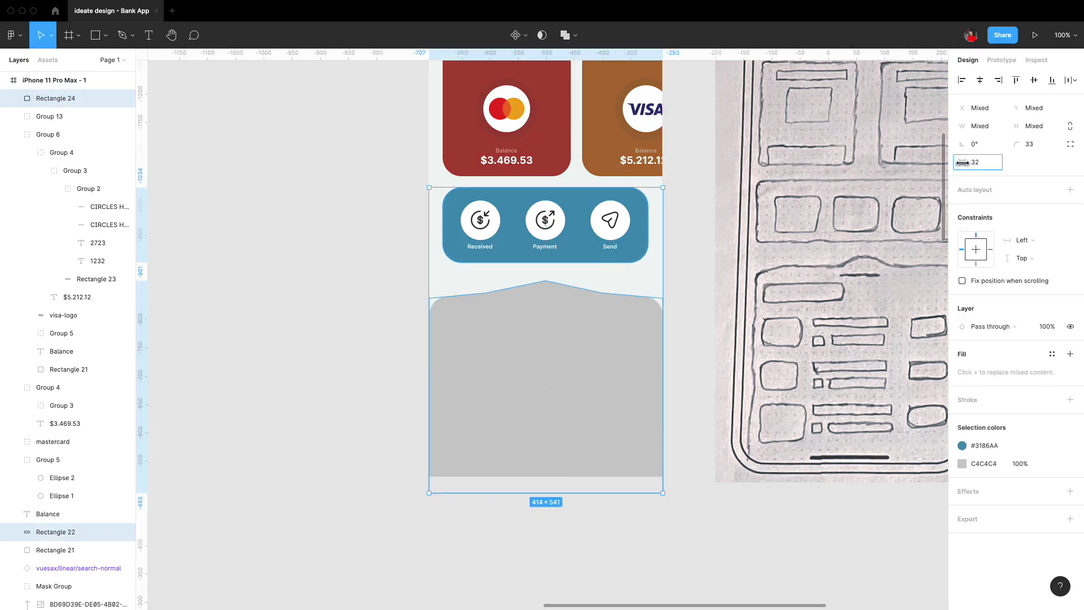
{"action": "left_click_drag", "start_coordinate": [545, 486], "coordinate": [545, 498]}
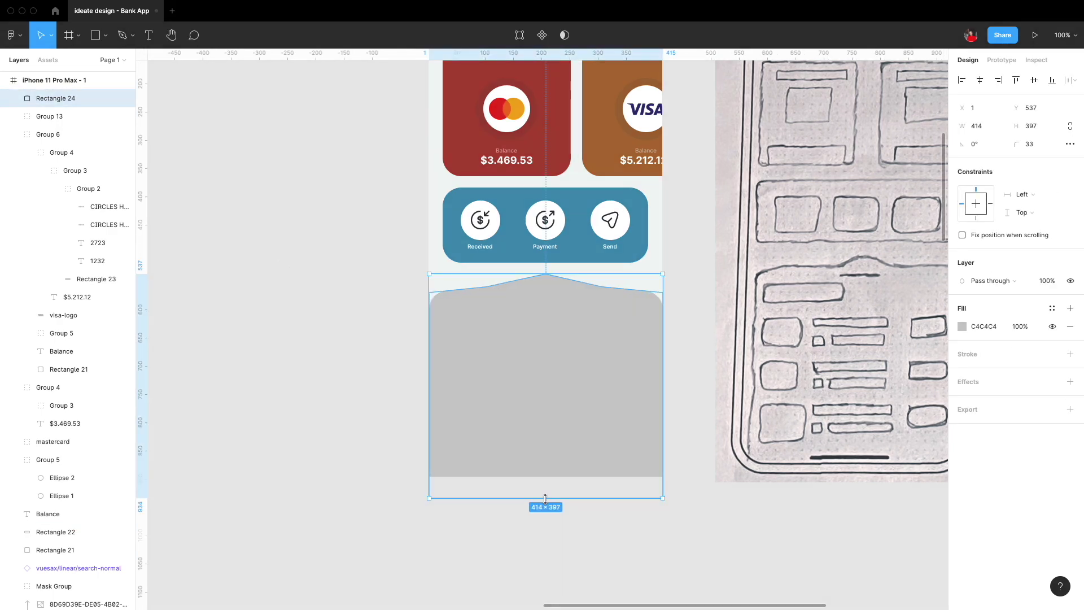
{"action": "key", "text": "ctrl+alt+v"}
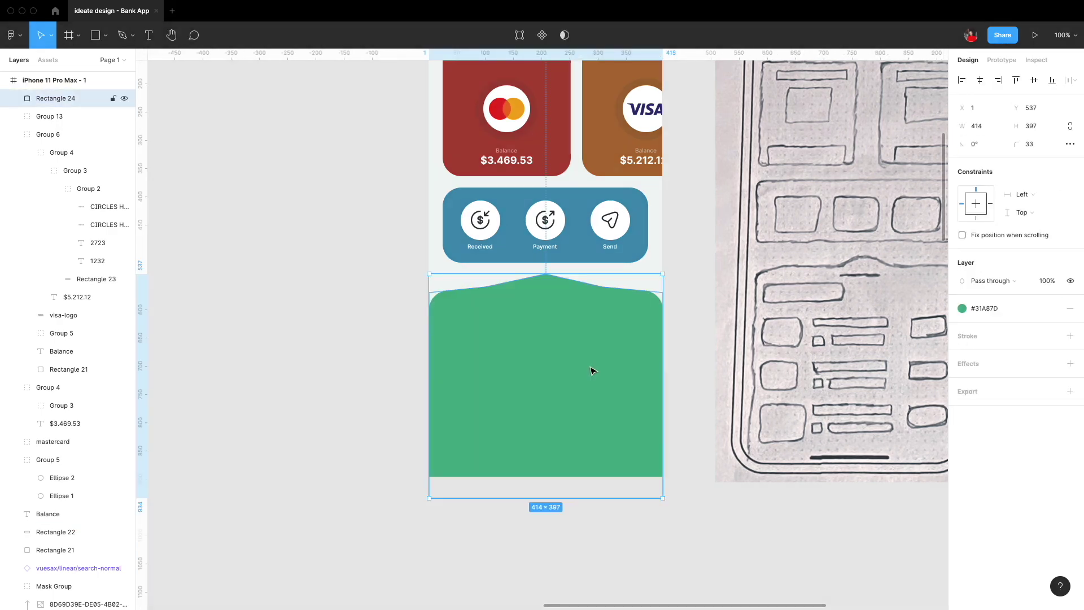
{"action": "left_click", "coordinate": [379, 364]}
Step: Draw a short handle line at the top of the green sheet
{"action": "key", "text": "ctrl+z"}
{"action": "left_click", "coordinate": [395, 354]}
{"action": "key", "text": "p"}
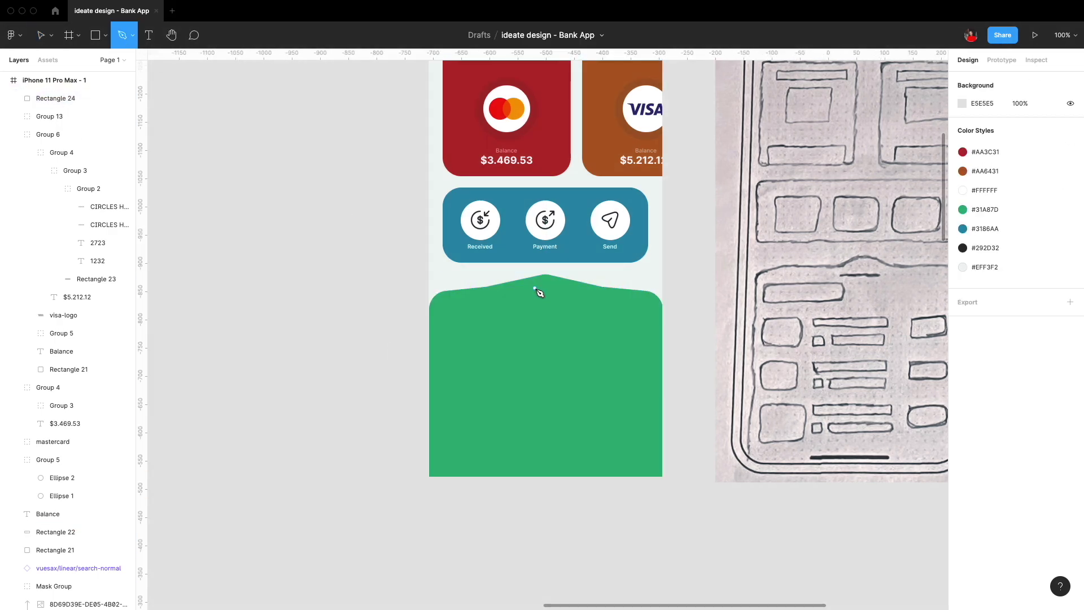
{"action": "left_click", "coordinate": [558, 288]}
{"action": "key", "text": "Escape"}
Step: Give the handle line's stroke rounded end caps
{"action": "left_click", "coordinate": [1071, 391]}
{"action": "left_click", "coordinate": [978, 391]}
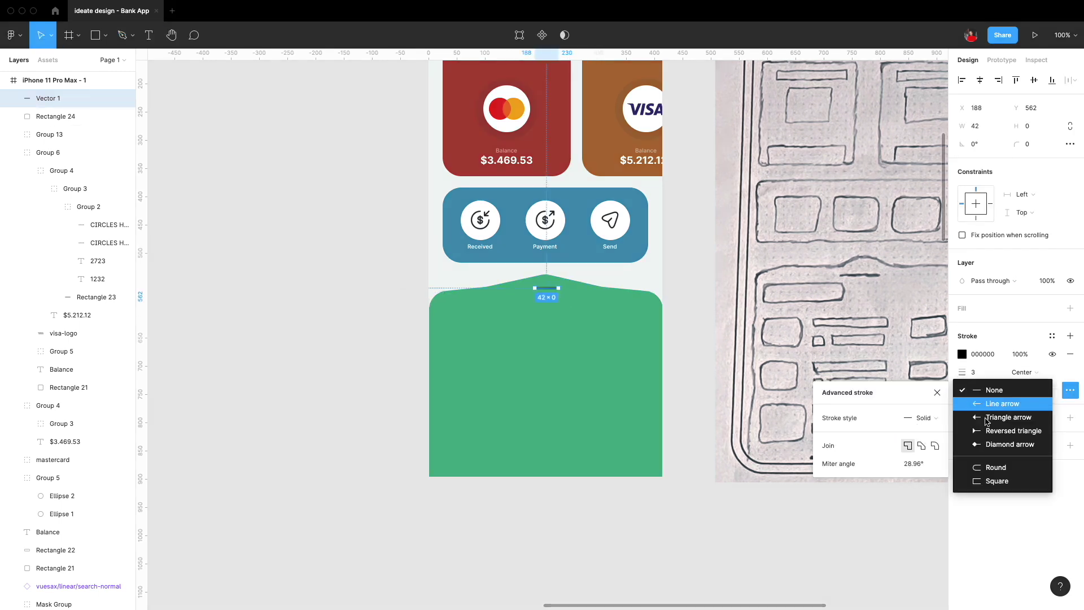
{"action": "left_click", "coordinate": [987, 417]}
{"action": "left_click", "coordinate": [581, 380], "text": "shift"}
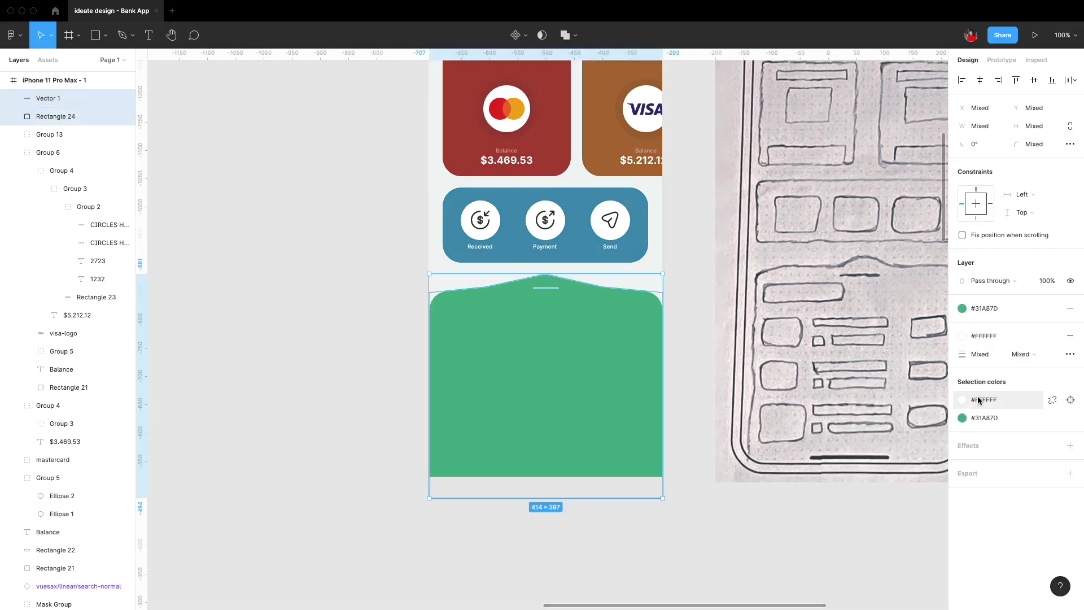
{"action": "left_click", "coordinate": [980, 398]}
{"action": "left_click", "coordinate": [613, 375], "text": "shift"}
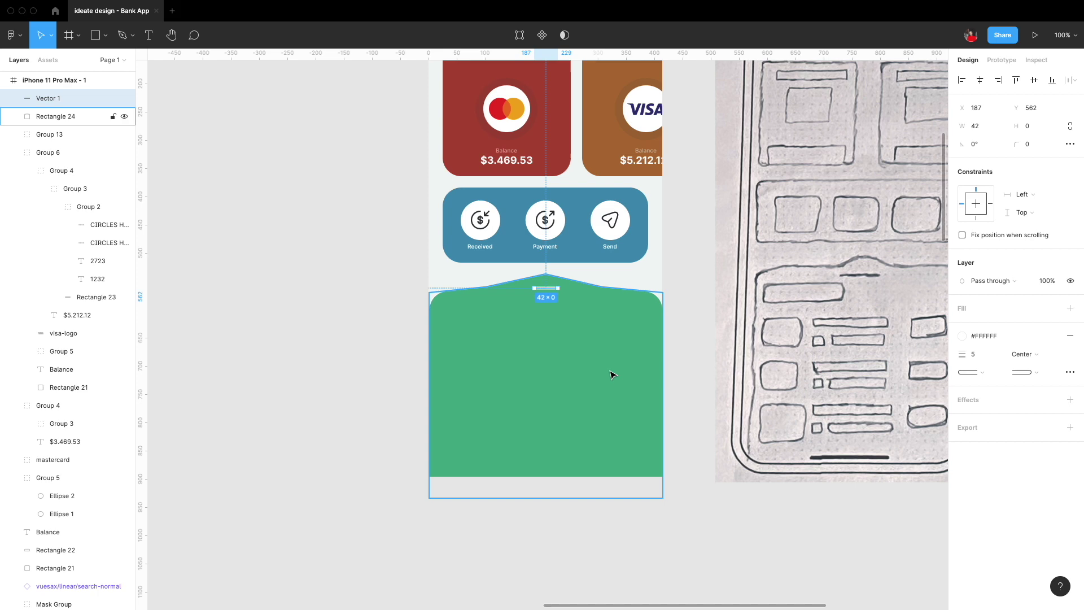
{"action": "left_click", "coordinate": [336, 286]}
Step: Copy the Hello Zesan heading onto the green sheet, aligned at x=25
{"action": "scroll", "coordinate": [336, 285], "scroll_direction": "up", "scroll_amount": 3}
{"action": "left_click", "coordinate": [480, 98]}
{"action": "right_click", "coordinate": [441, 416]}
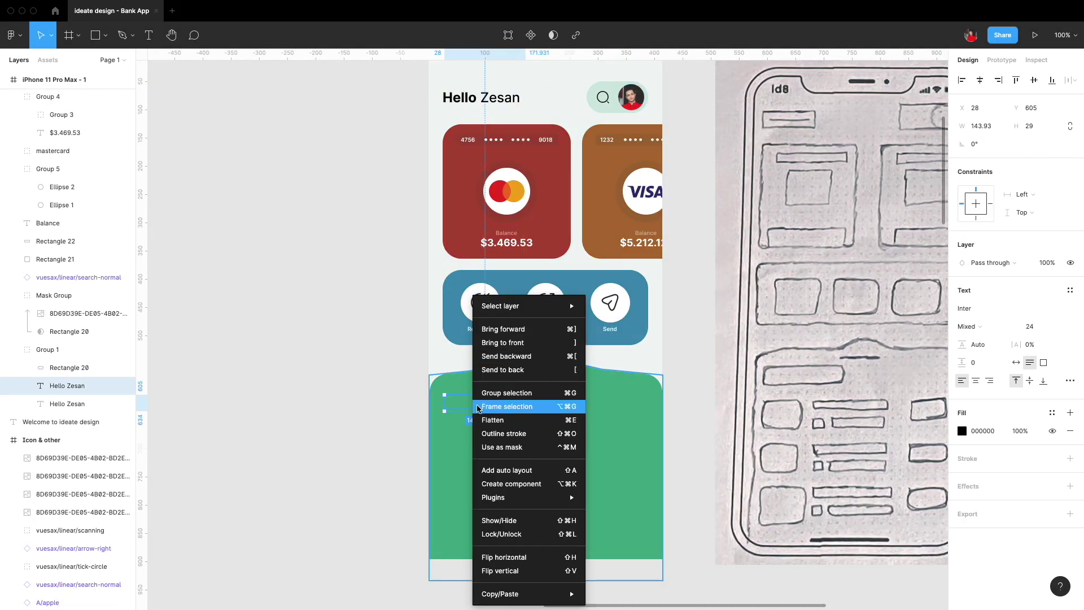
{"action": "left_click", "coordinate": [448, 554]}
{"action": "key", "text": "Return"}
{"action": "left_click_drag", "start_coordinate": [358, 406], "coordinate": [478, 400]}
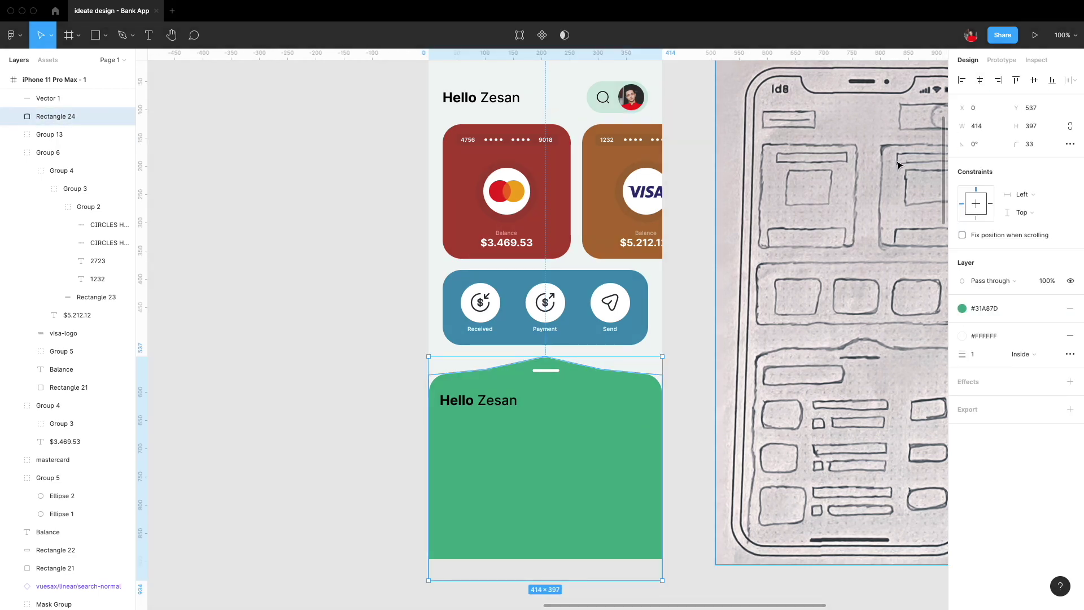
{"action": "left_click_drag", "start_coordinate": [474, 403], "coordinate": [475, 400]}
Step: Retype the copied heading as a bold, white Transactions heading sized to one line
{"action": "double_click", "coordinate": [475, 396]}
{"action": "type", "text": "Transactions"}
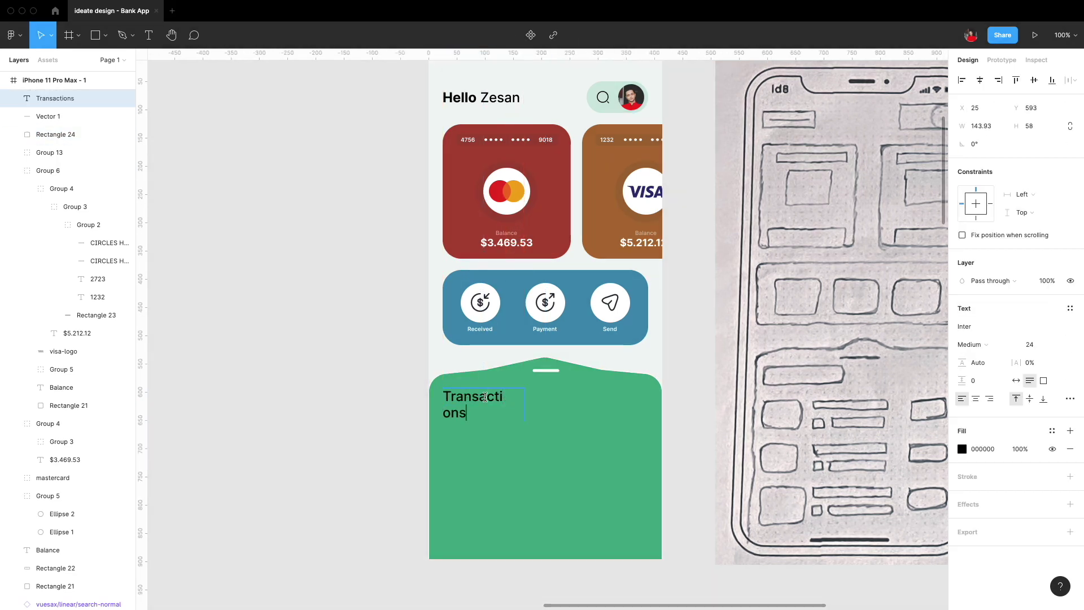
{"action": "left_click", "coordinate": [1016, 380]}
{"action": "left_click", "coordinate": [971, 345]}
{"action": "left_click", "coordinate": [982, 371]}
{"action": "key", "text": "Escape"}
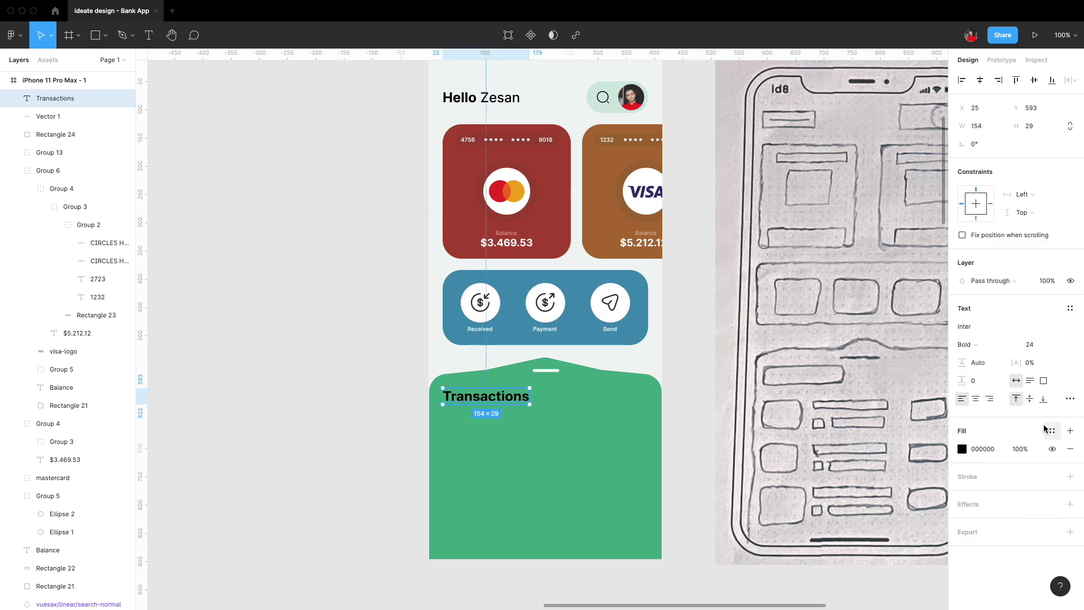
{"action": "left_click", "coordinate": [1050, 430]}
{"action": "left_click", "coordinate": [1009, 496]}
{"action": "left_click", "coordinate": [375, 384]}
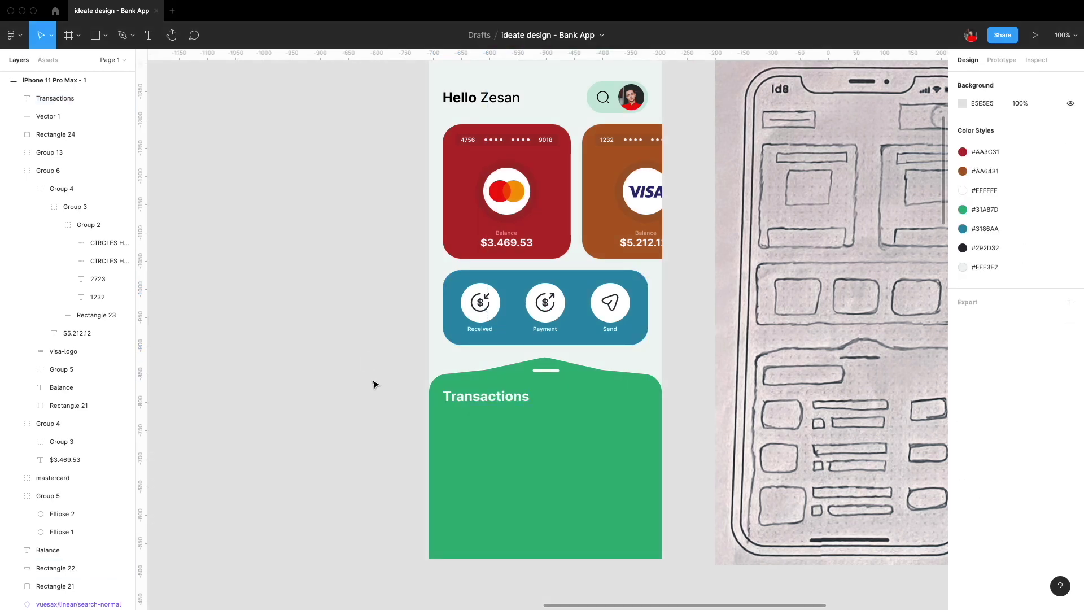
Step: Select the Visa card's background shape and open its corner smoothing settings
{"action": "left_click", "coordinate": [55, 585]}
{"action": "left_click", "coordinate": [1070, 162]}
{"action": "left_click", "coordinate": [644, 169]}
Step: Increase the corner radius of the green Transactions sheet
{"action": "left_click", "coordinate": [1070, 163]}
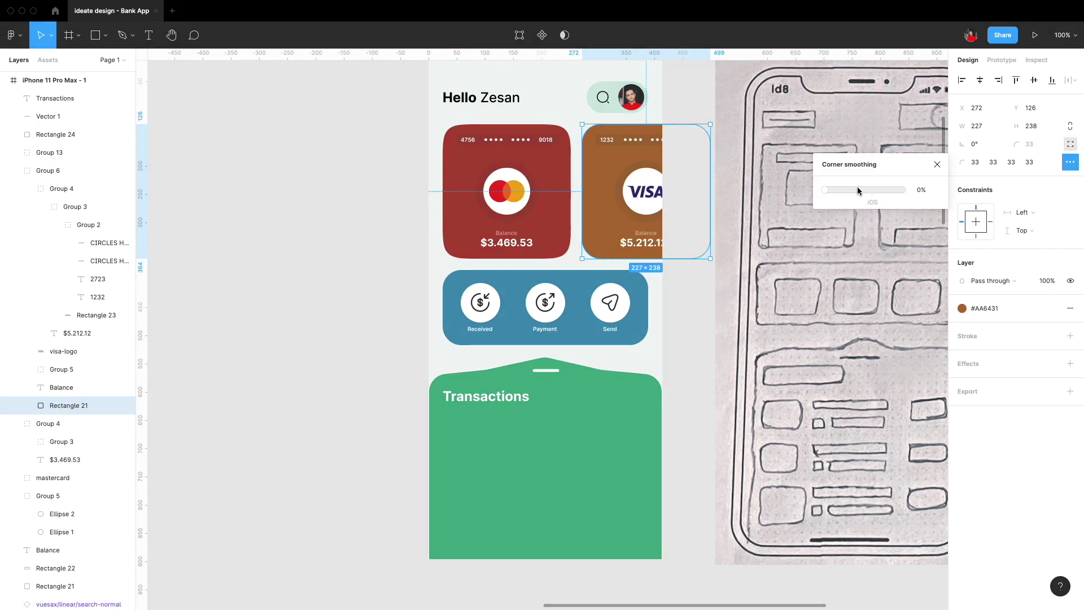
{"action": "left_click", "coordinate": [655, 371]}
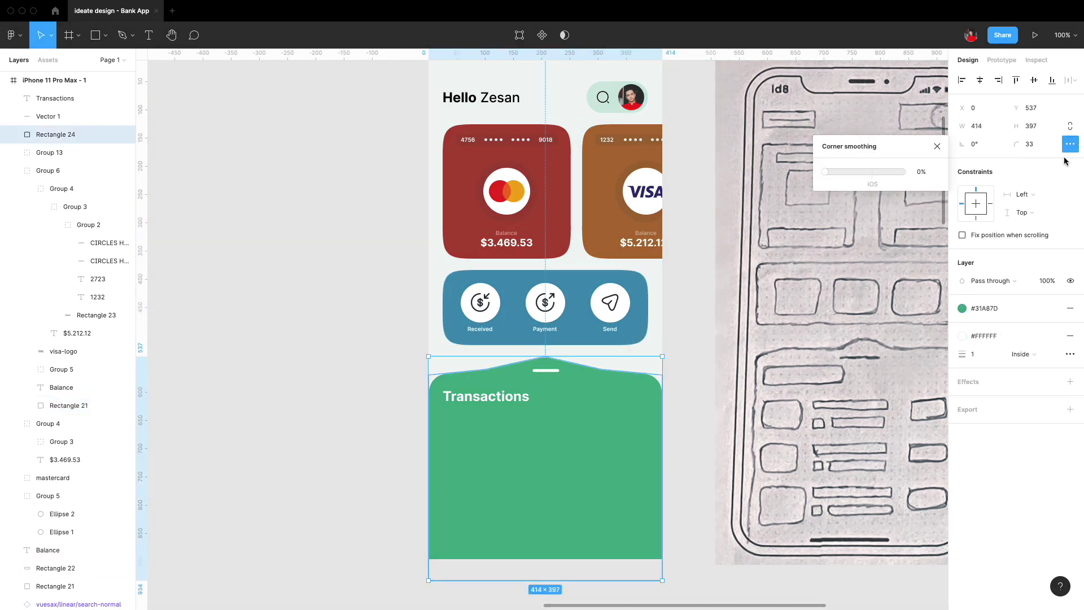
{"action": "left_click", "coordinate": [384, 471]}
{"action": "left_click", "coordinate": [56, 133]}
{"action": "left_click_drag", "start_coordinate": [1016, 144], "coordinate": [82, 145]}
Step: Round the peak vertex on the sheet's top edge in vector edit mode
{"action": "double_click", "coordinate": [568, 428]}
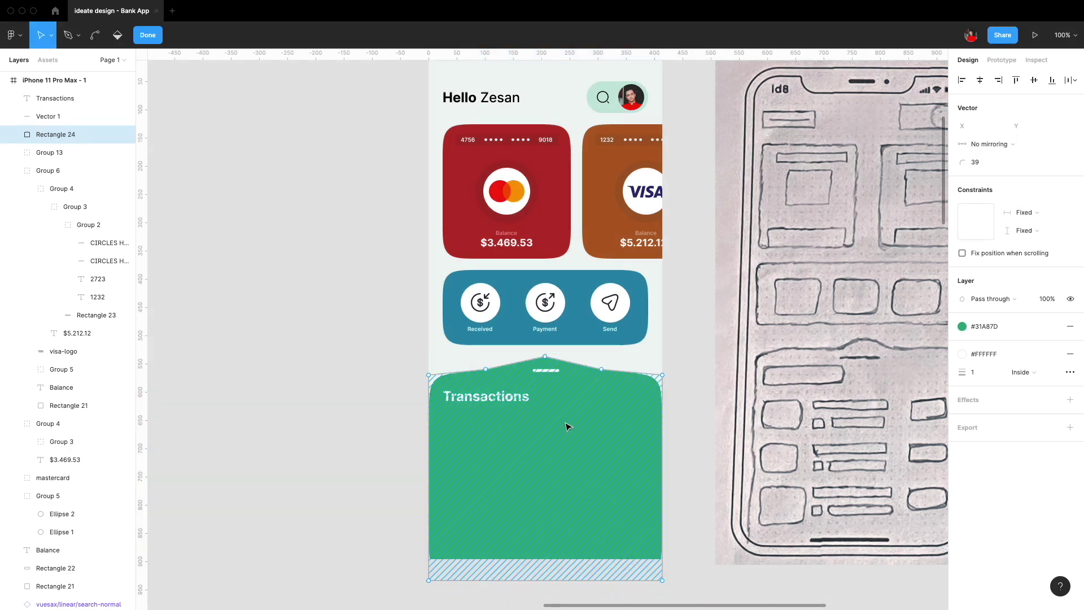
{"action": "left_click", "coordinate": [349, 388]}
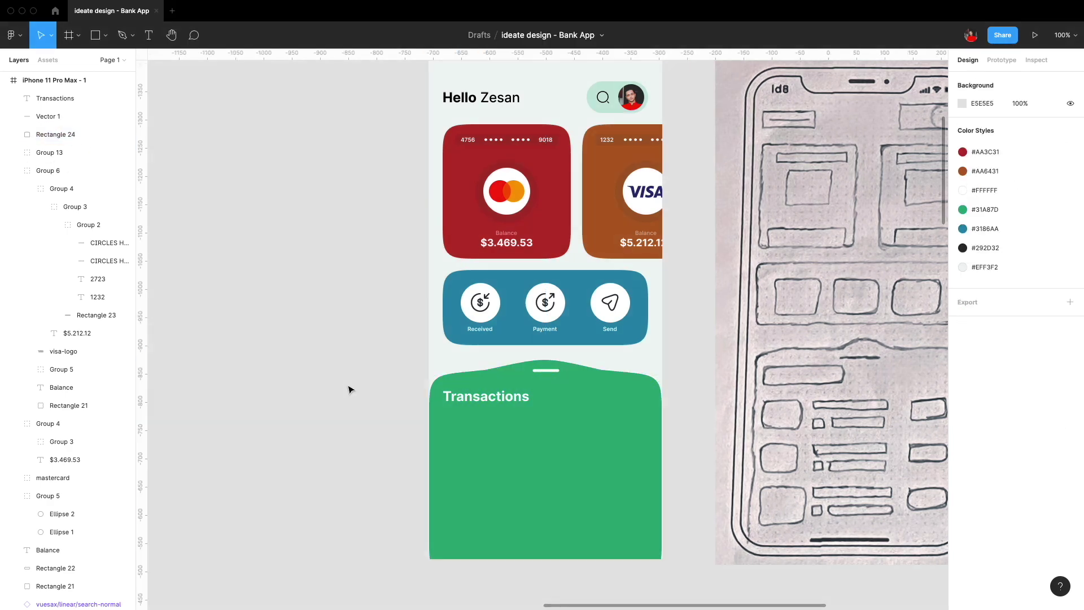
{"action": "left_click", "coordinate": [55, 134]}
{"action": "left_click", "coordinate": [266, 414]}
{"action": "scroll", "coordinate": [580, 401], "scroll_direction": "up", "scroll_amount": 5}
{"action": "double_click", "coordinate": [563, 328]}
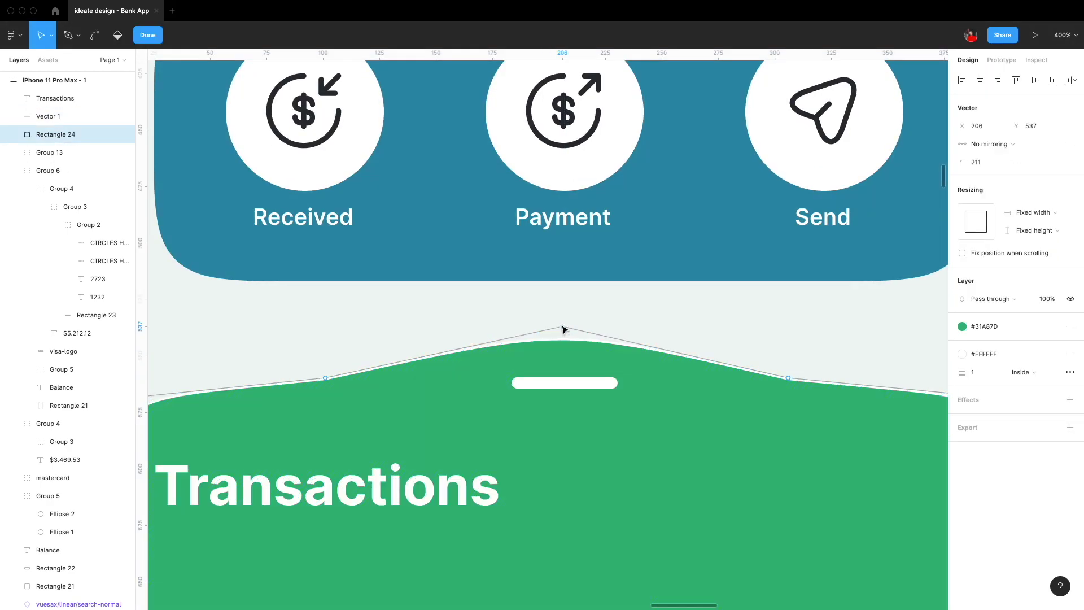
{"action": "left_click", "coordinate": [605, 317]}
{"action": "scroll", "coordinate": [771, 416], "scroll_direction": "down", "scroll_amount": 5}
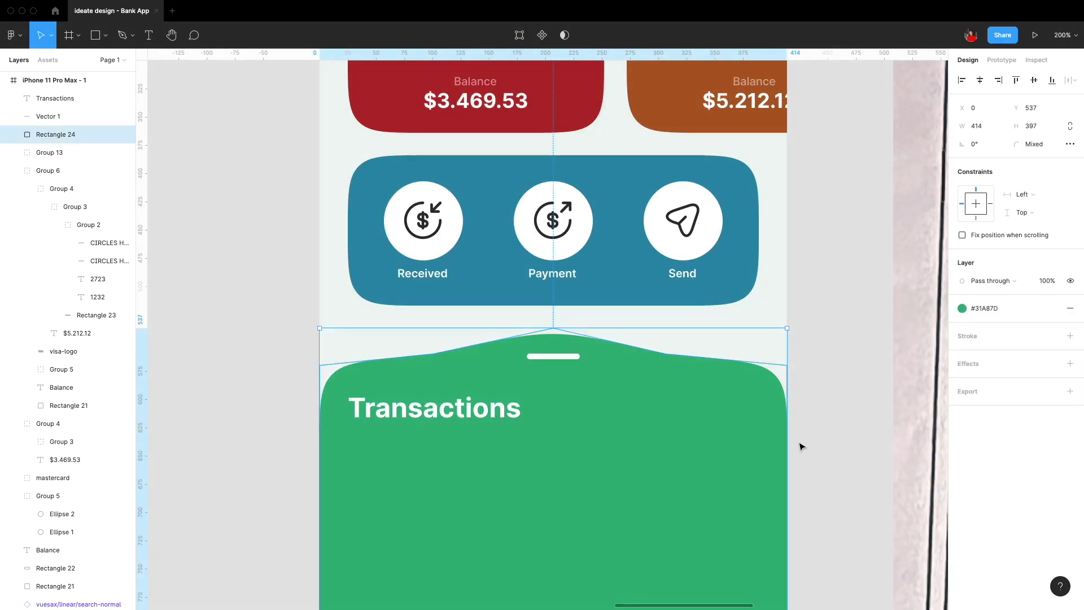
{"action": "scroll", "coordinate": [658, 476], "scroll_direction": "down", "scroll_amount": 3}
Step: Set the green sheet's corner smoothing to 100%
{"action": "left_click", "coordinate": [515, 408]}
{"action": "left_click", "coordinate": [980, 150]}
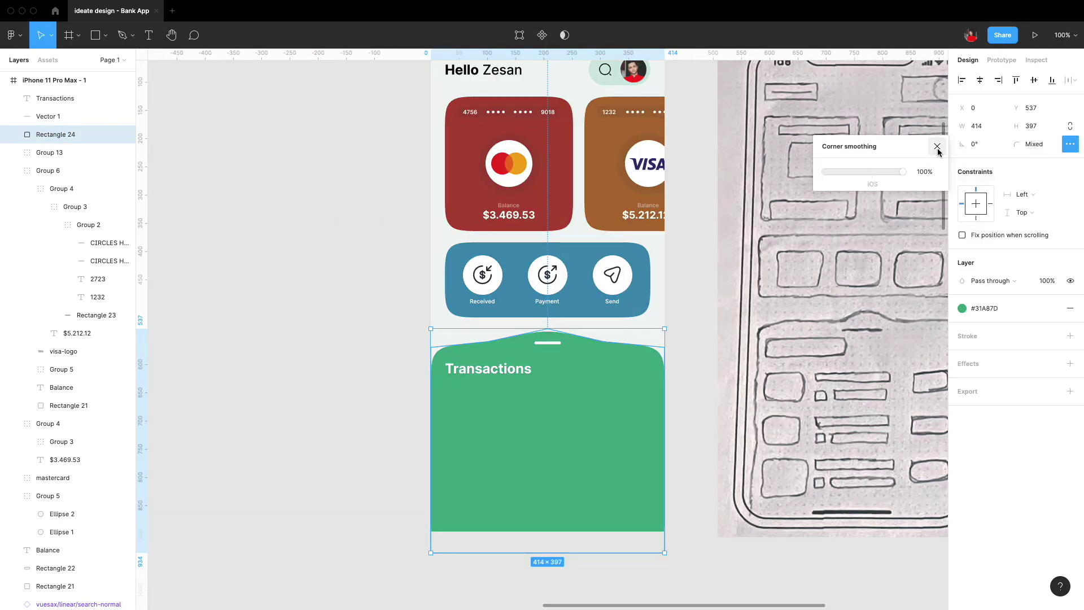
{"action": "left_click", "coordinate": [338, 368]}
{"action": "scroll", "coordinate": [338, 368], "scroll_direction": "down", "scroll_amount": 2}
{"action": "double_click", "coordinate": [464, 226]}
{"action": "left_click", "coordinate": [416, 277]}
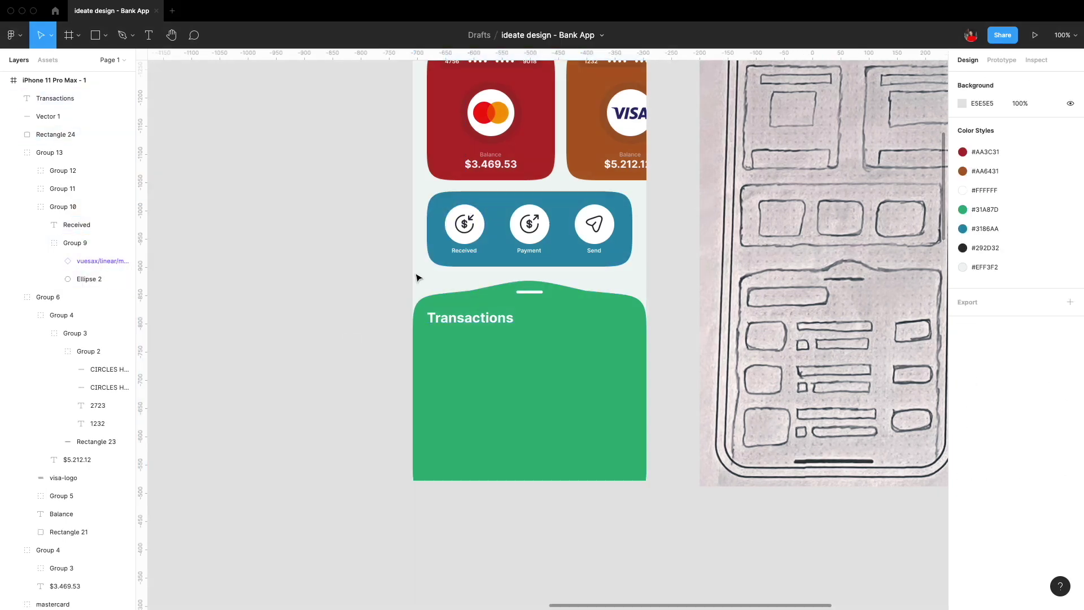
Step: Draw a white circle and duplicate it into a closely spaced column of three
{"action": "mouse_move", "coordinate": [464, 224]}
{"action": "left_mouse_down"}
{"action": "mouse_move", "coordinate": [367, 371]}
{"action": "mouse_move", "coordinate": [447, 358]}
{"action": "mouse_move", "coordinate": [447, 408]}
{"action": "left_mouse_up"}
{"action": "key", "text": "ctrl+d"}
{"action": "left_click_drag", "start_coordinate": [466, 476], "coordinate": [464, 470]}
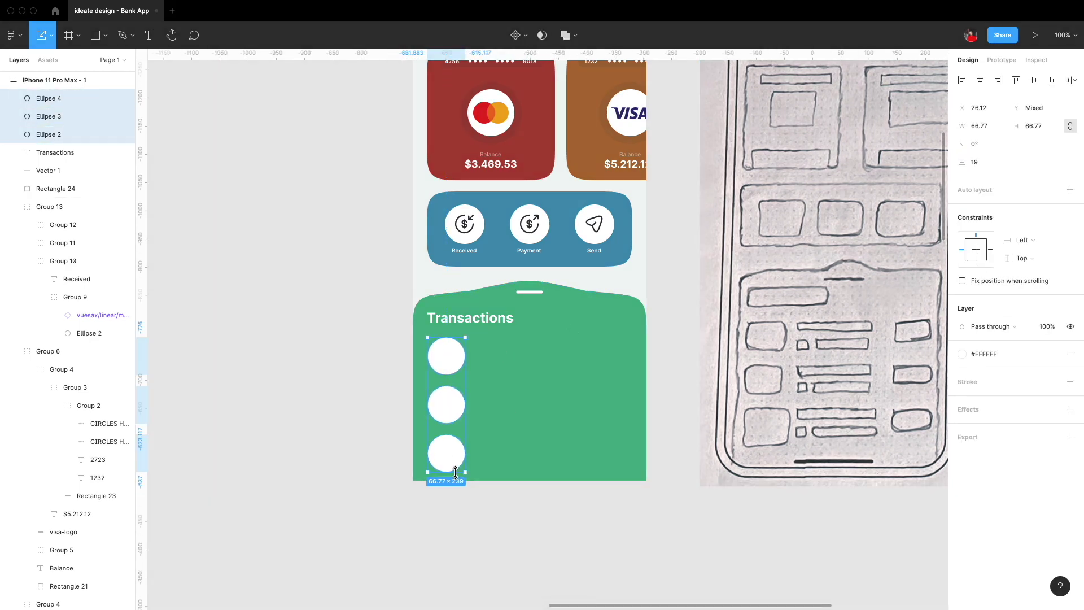
{"action": "left_click", "coordinate": [317, 400]}
Step: Copy the Apple, Tesla and Uber logos into the Transactions card
{"action": "scroll", "coordinate": [318, 399], "scroll_direction": "down", "scroll_amount": 5}
{"action": "left_click_drag", "start_coordinate": [429, 403], "coordinate": [475, 421]}
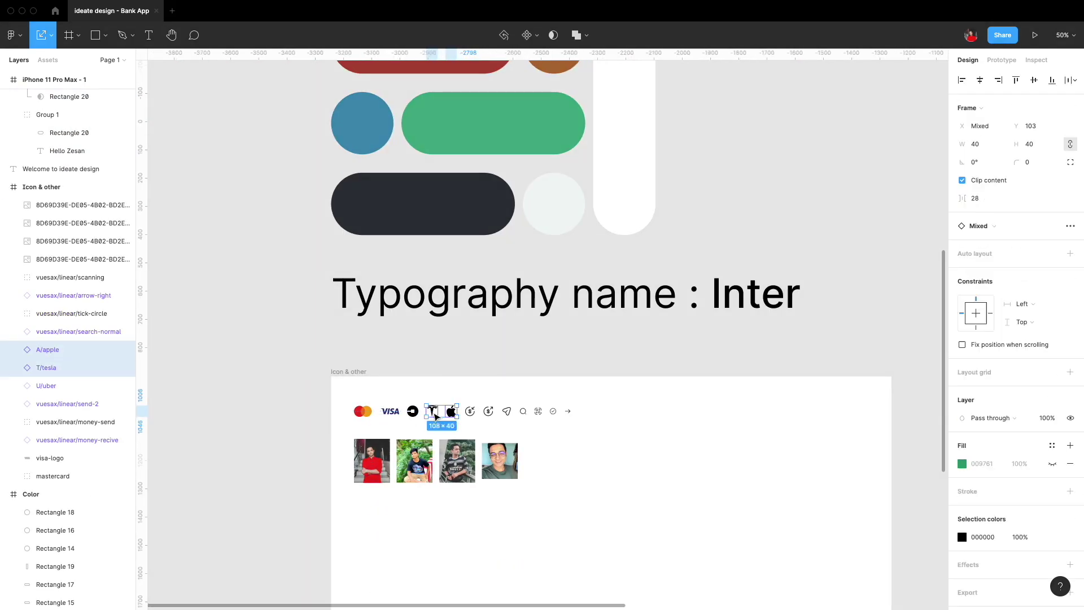
{"action": "scroll", "coordinate": [484, 475], "scroll_direction": "up", "scroll_amount": 5}
{"action": "scroll", "coordinate": [318, 418], "scroll_direction": "up", "scroll_amount": 5}
{"action": "key", "text": "ctrl+v"}
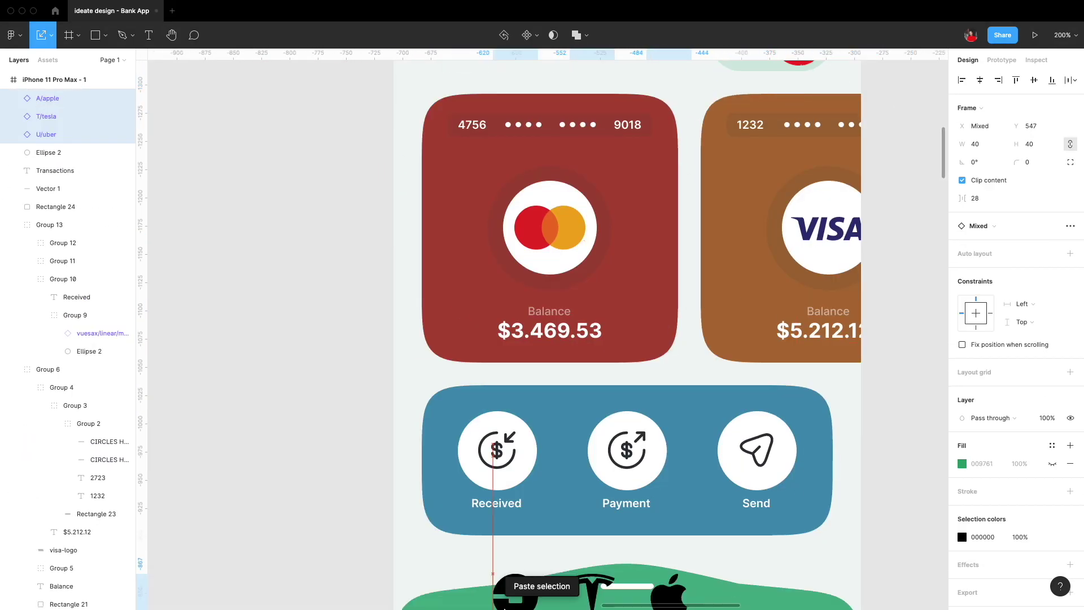
{"action": "mouse_move", "coordinate": [719, 104]}
{"action": "left_mouse_down"}
{"action": "mouse_move", "coordinate": [574, 285]}
{"action": "mouse_move", "coordinate": [460, 493]}
{"action": "mouse_move", "coordinate": [459, 481]}
{"action": "left_mouse_up"}
Step: Place the Uber, Tesla and Apple logos on their circles, centring Apple
{"action": "left_click_drag", "start_coordinate": [646, 285], "coordinate": [459, 384]}
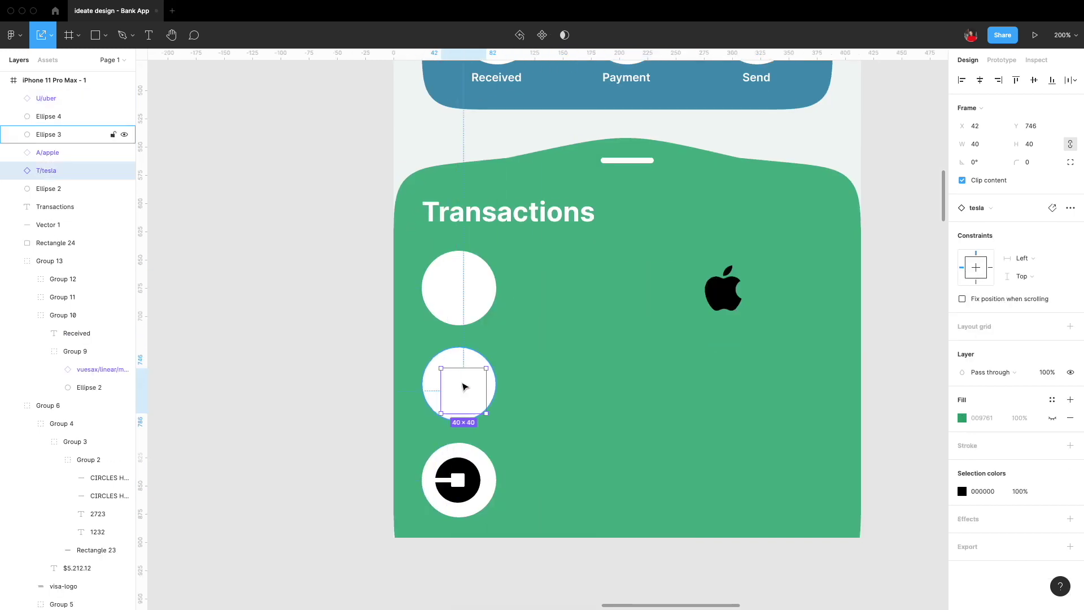
{"action": "mouse_move", "coordinate": [722, 289]}
{"action": "left_mouse_down"}
{"action": "mouse_move", "coordinate": [545, 300]}
{"action": "mouse_move", "coordinate": [417, 290]}
{"action": "left_mouse_up"}
{"action": "left_click", "coordinate": [485, 295], "text": "shift"}
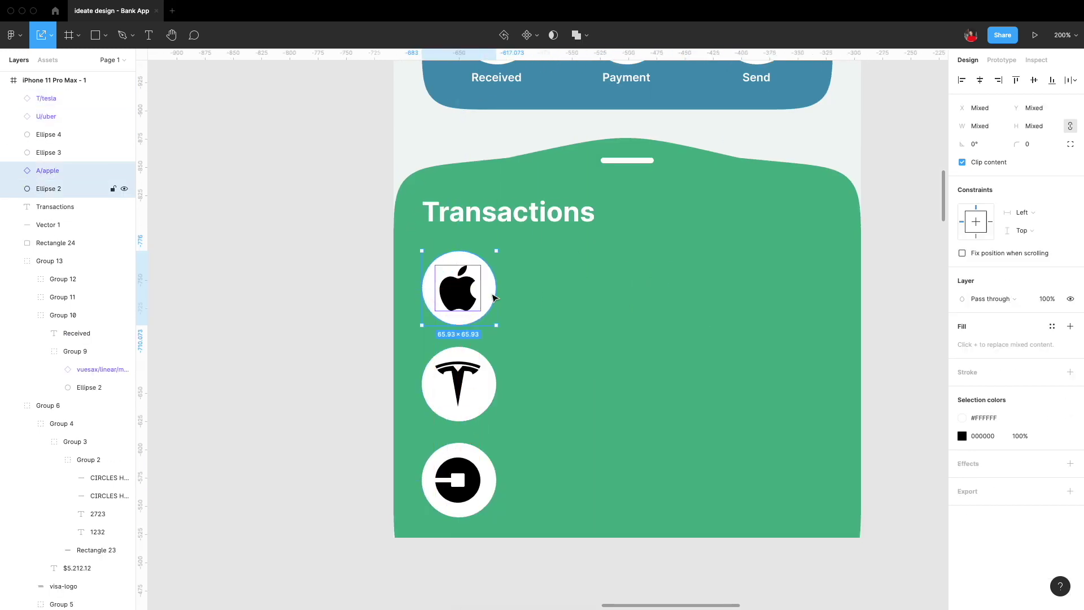
{"action": "left_click", "coordinate": [980, 80]}
{"action": "left_click", "coordinate": [318, 399]}
{"action": "left_click", "coordinate": [459, 288]}
{"action": "left_click", "coordinate": [458, 384]}
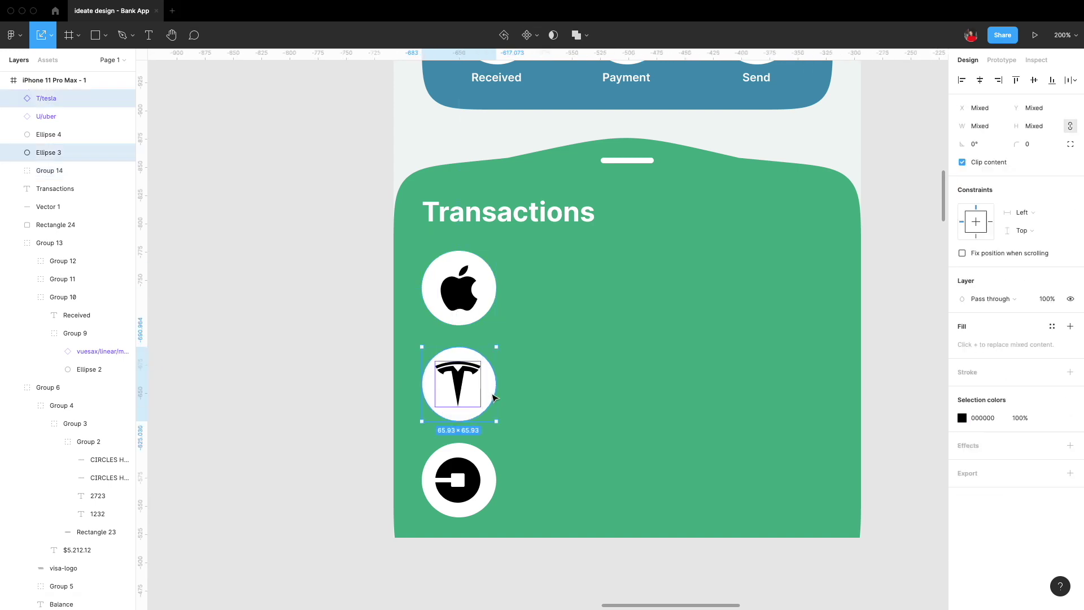
Step: Centre and group the Tesla and Uber logos; copy the Transactions heading beside Apple
{"action": "left_click", "coordinate": [1034, 79]}
{"action": "left_click", "coordinate": [459, 480]}
{"action": "left_click", "coordinate": [490, 491], "text": "shift"}
{"action": "key", "text": "ctrl+g"}
{"action": "left_click", "coordinate": [356, 260]}
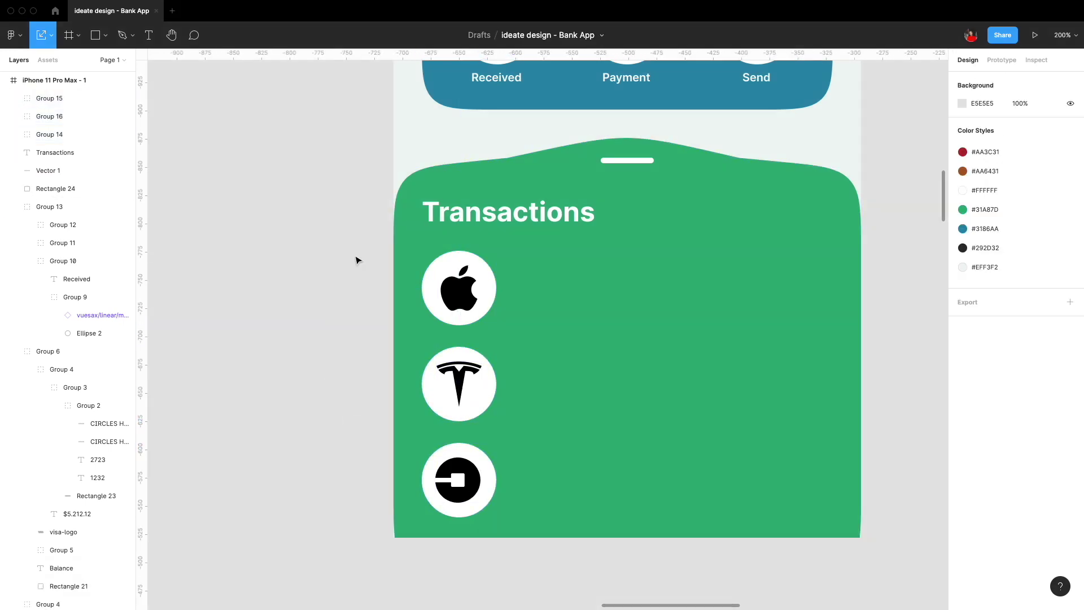
{"action": "left_click_drag", "start_coordinate": [503, 225], "coordinate": [590, 285]}
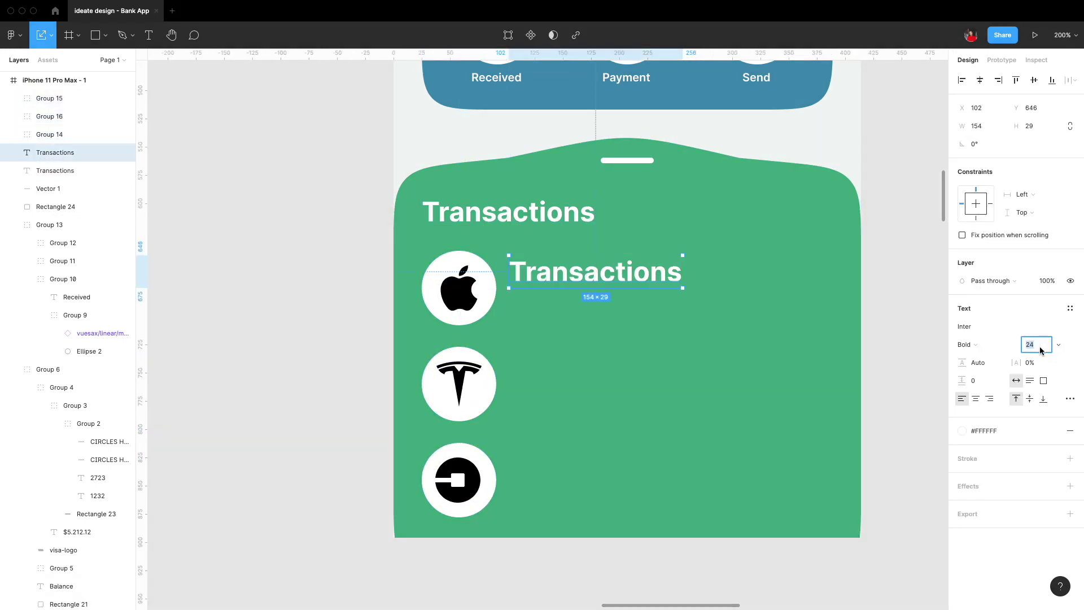
Step: Resize the copied label to 20 and retitle it 'IPhone 13 pro max'
{"action": "type", "text": "20"}
{"action": "key", "text": "Return"}
{"action": "double_click", "coordinate": [581, 274]}
{"action": "type", "text": "IPhone 13 pro max"}
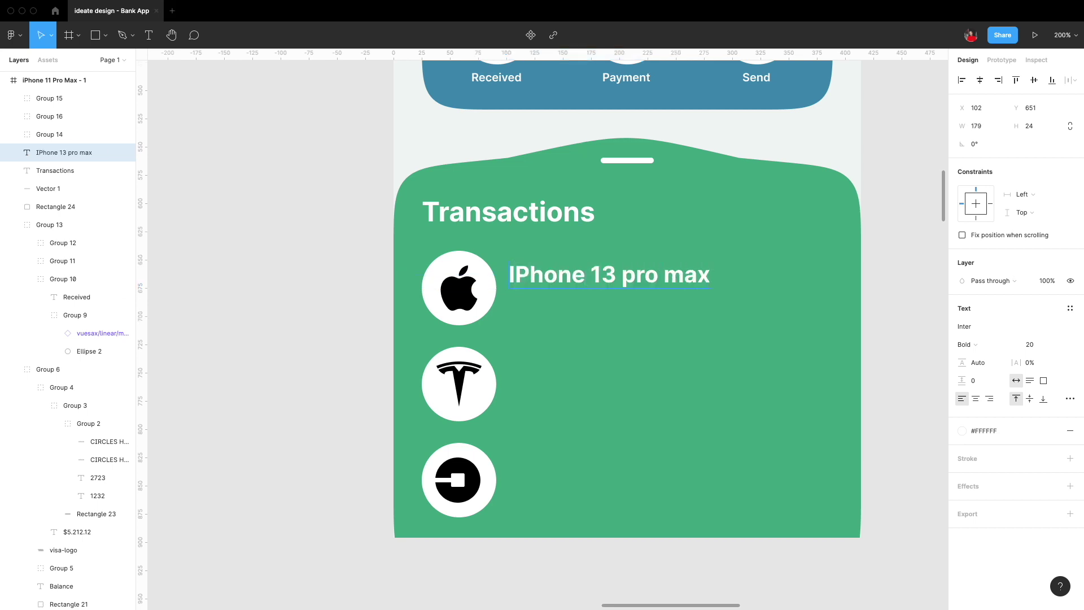
{"action": "key", "text": "Return"}
Step: Add a 10 px 'Payment for Pre-order' subtitle below the title
{"action": "left_click_drag", "start_coordinate": [649, 275], "coordinate": [649, 298]}
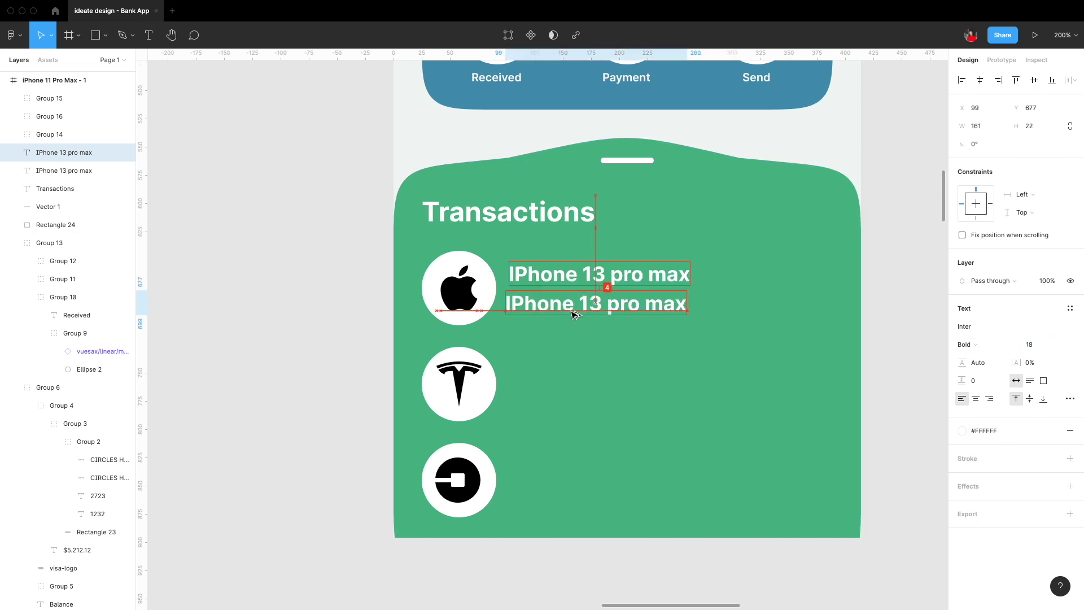
{"action": "left_click", "coordinate": [1036, 344]}
{"action": "type", "text": "10"}
{"action": "key", "text": "Return"}
{"action": "left_click_drag", "start_coordinate": [523, 297], "coordinate": [559, 299]}
{"action": "double_click", "coordinate": [560, 297]}
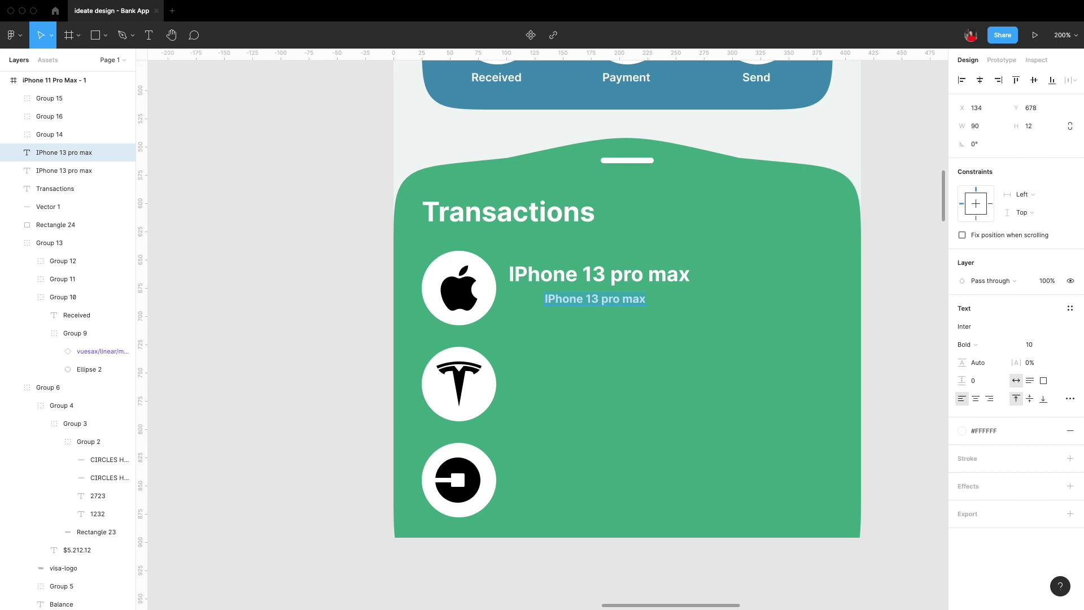
{"action": "type", "text": "Payment for Pre-order"}
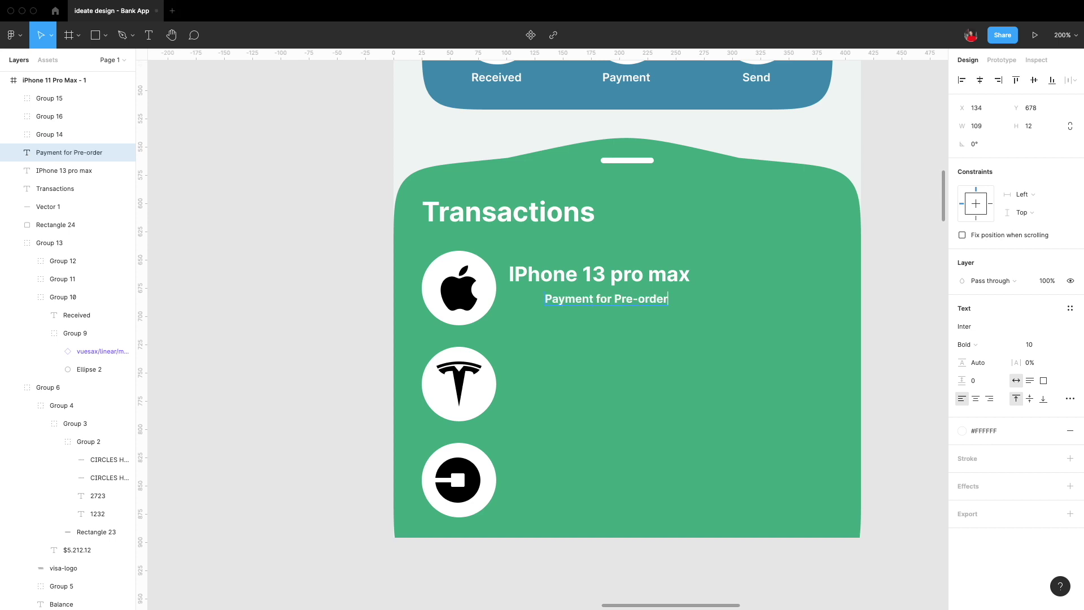
Step: Add a scaled white money-send icon to the subtitle and group it with the title
{"action": "scroll", "coordinate": [537, 169], "scroll_direction": "up", "scroll_amount": 5}
{"action": "left_click", "coordinate": [627, 162]}
{"action": "mouse_move", "coordinate": [626, 162]}
{"action": "left_mouse_down"}
{"action": "mouse_move", "coordinate": [259, 322]}
{"action": "mouse_move", "coordinate": [516, 436]}
{"action": "left_mouse_up"}
{"action": "key", "text": "k"}
{"action": "left_click", "coordinate": [606, 436], "text": "shift"}
{"action": "left_click", "coordinate": [1034, 80]}
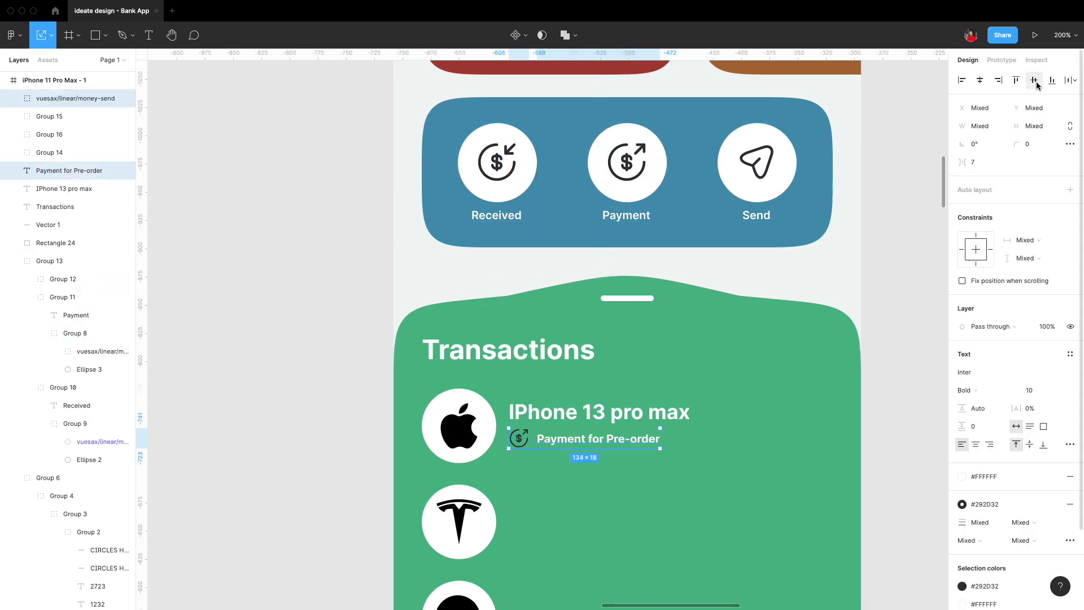
{"action": "scroll", "coordinate": [1017, 339], "scroll_direction": "down", "scroll_amount": 3}
{"action": "left_click", "coordinate": [963, 512]}
{"action": "left_click", "coordinate": [888, 551]}
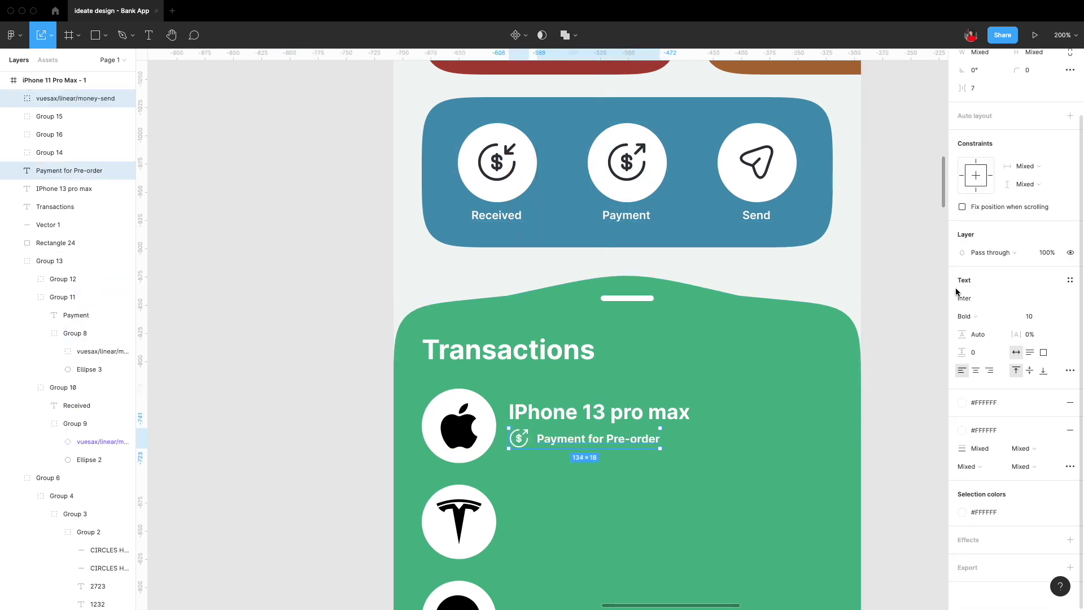
{"action": "key", "text": "ctrl+g"}
{"action": "left_click", "coordinate": [598, 412], "text": "shift"}
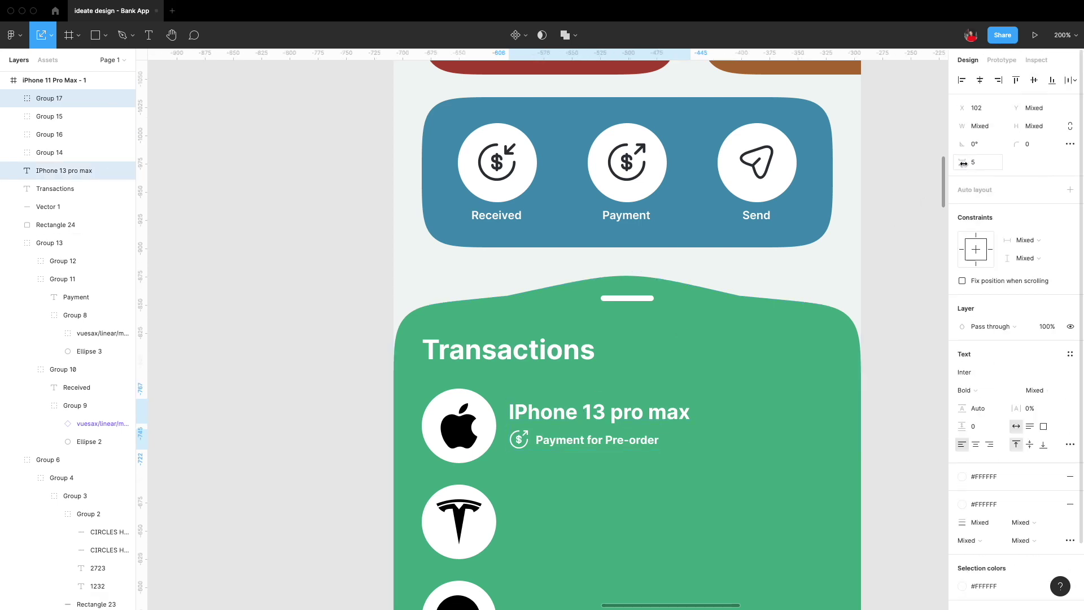
{"action": "key", "text": "ctrl+g"}
Step: Add a $1099 price at the right end of the Apple row
{"action": "key", "text": "v"}
{"action": "scroll", "coordinate": [853, 441], "scroll_direction": "down", "scroll_amount": 2}
{"action": "left_click", "coordinate": [529, 360], "text": "ctrl"}
{"action": "mouse_move", "coordinate": [529, 359]}
{"action": "left_mouse_down"}
{"action": "mouse_move", "coordinate": [777, 377]}
{"action": "mouse_move", "coordinate": [744, 383]}
{"action": "left_mouse_up"}
{"action": "double_click", "coordinate": [754, 380]}
{"action": "type", "text": "$1"}
{"action": "key", "text": "Escape"}
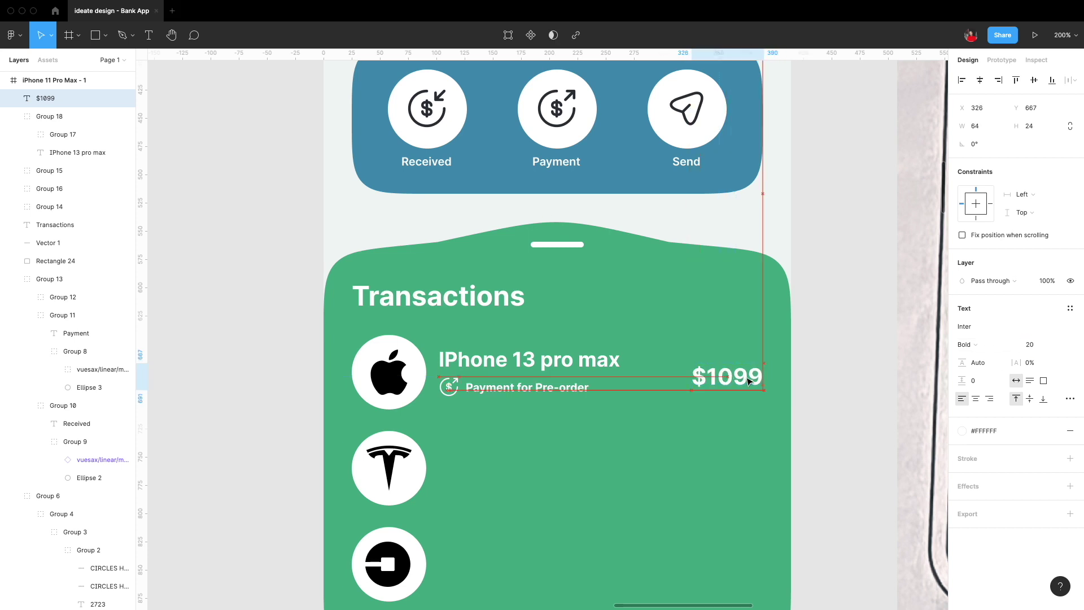
Step: Duplicate the finished Apple row beside the Tesla and Uber icons
{"action": "left_click_drag", "start_coordinate": [888, 370], "coordinate": [593, 395]}
{"action": "left_click", "coordinate": [850, 439]}
{"action": "key", "text": "shift+0"}
{"action": "left_click", "coordinate": [551, 293]}
{"action": "left_click", "coordinate": [649, 298], "text": "shift"}
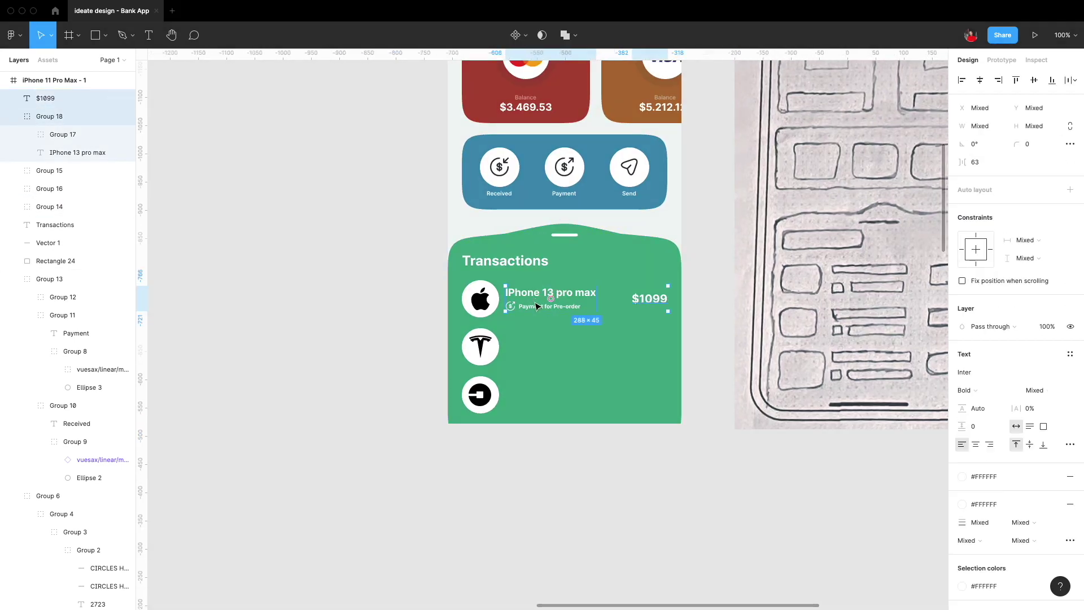
{"action": "left_click_drag", "start_coordinate": [551, 298], "coordinate": [550, 346]}
{"action": "key", "text": "ctrl+d"}
{"action": "left_click", "coordinate": [480, 395]}
Step: Change the Tesla subtitle to 'Monthly Payment' and the prices to $549 and $21
{"action": "left_click", "coordinate": [480, 347]}
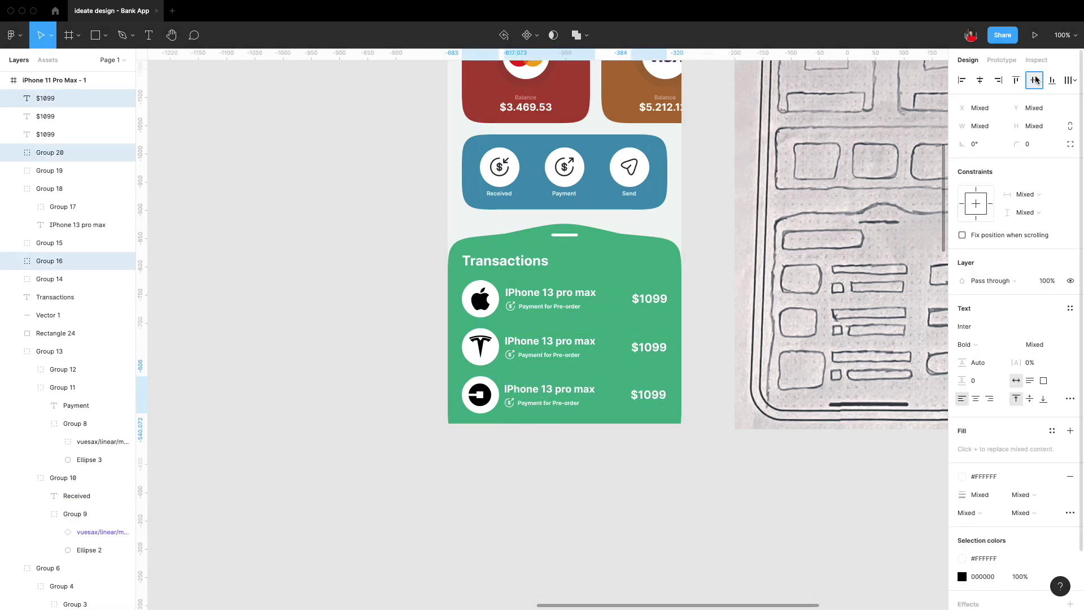
{"action": "left_click", "coordinate": [550, 341], "text": "shift"}
{"action": "left_click", "coordinate": [649, 346], "text": "shift"}
{"action": "mouse_move", "coordinate": [391, 313]}
{"action": "left_mouse_down"}
{"action": "mouse_move", "coordinate": [271, 383]}
{"action": "mouse_move", "coordinate": [314, 355]}
{"action": "left_mouse_up"}
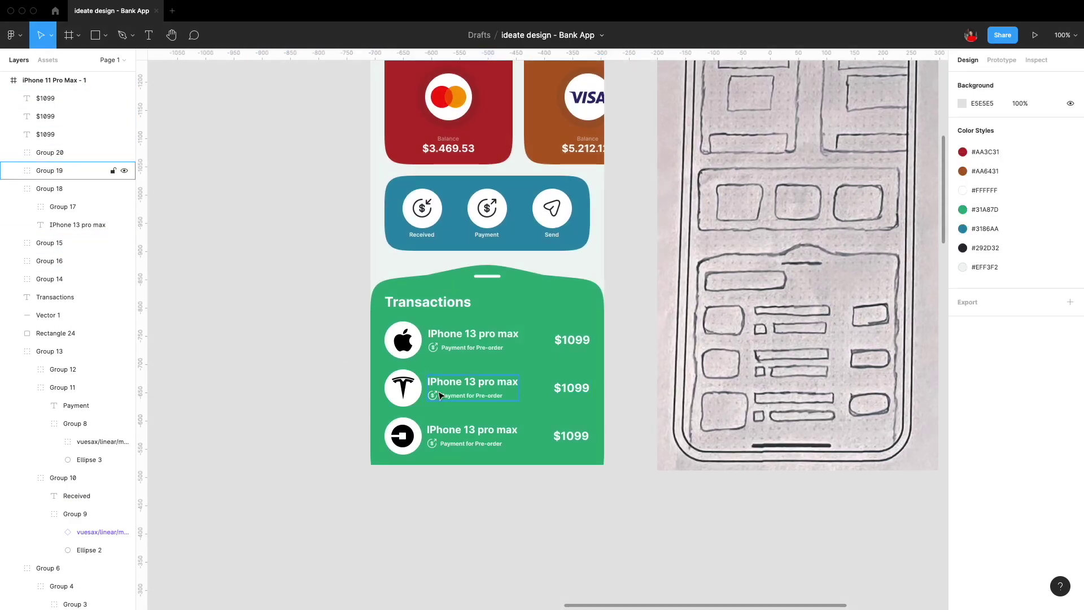
{"action": "double_click", "coordinate": [452, 395]}
{"action": "type", "text": "Monthly Payment"}
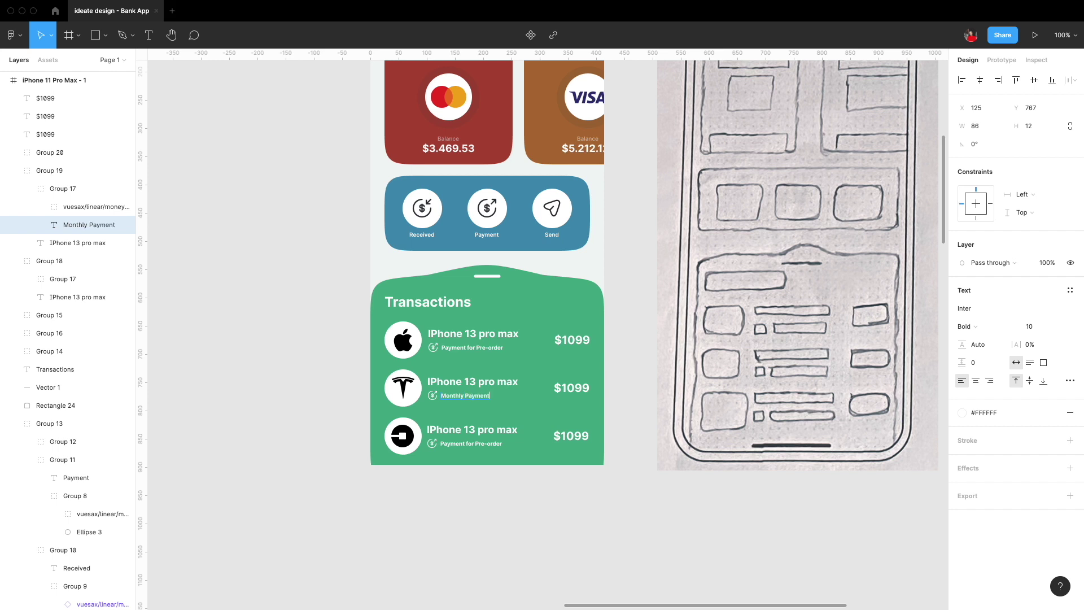
{"action": "double_click", "coordinate": [564, 388]}
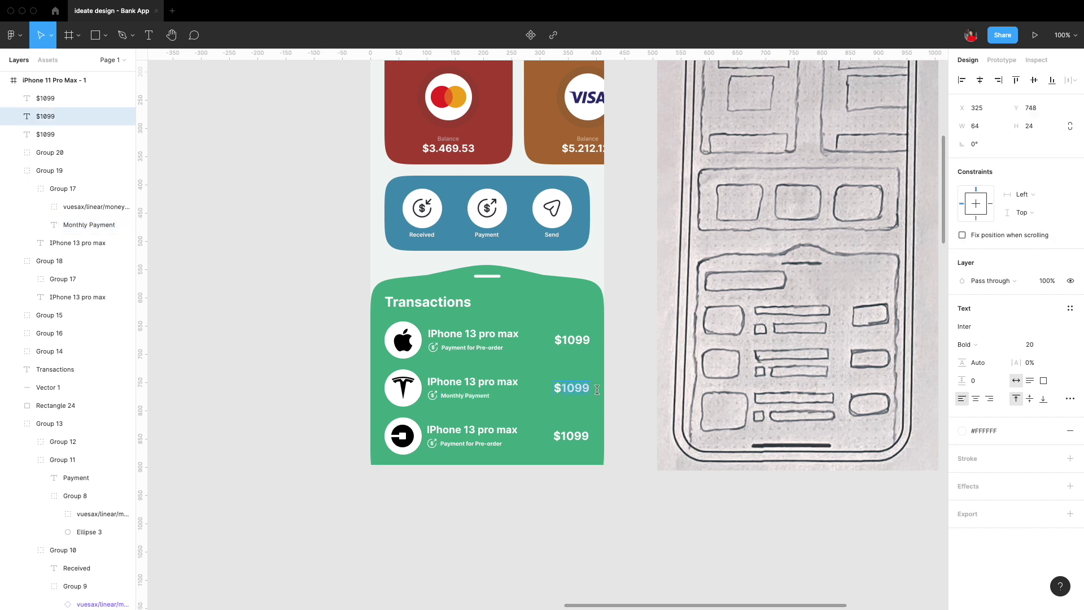
{"action": "type", "text": "$5949"}
{"action": "key", "text": "Escape"}
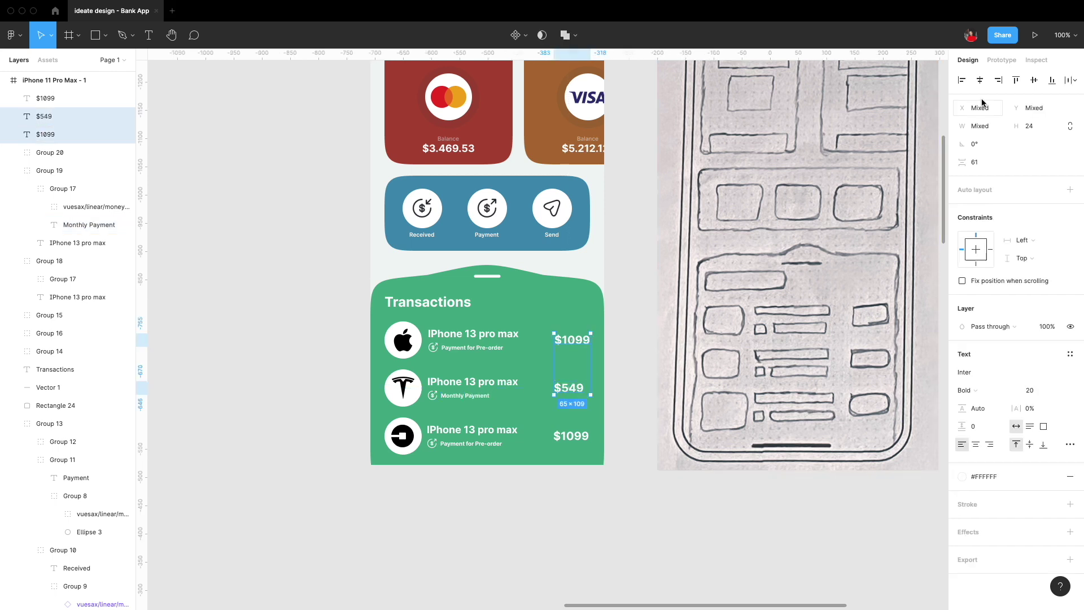
{"action": "double_click", "coordinate": [572, 438]}
{"action": "type", "text": "21"}
{"action": "key", "text": "Escape"}
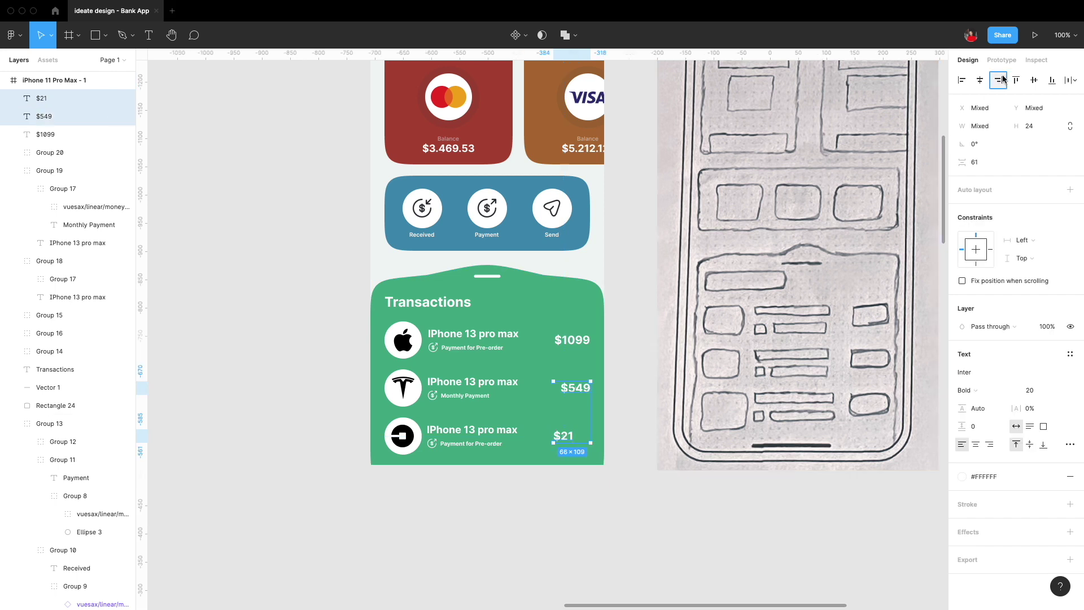
Step: Retitle the rows 'Tesla Model X' and 'Uber Fare', with Uber subtitle 'Payment for Ride'
{"action": "left_click", "coordinate": [443, 380]}
{"action": "double_click", "coordinate": [444, 381]}
{"action": "type", "text": "Tesla Model X"}
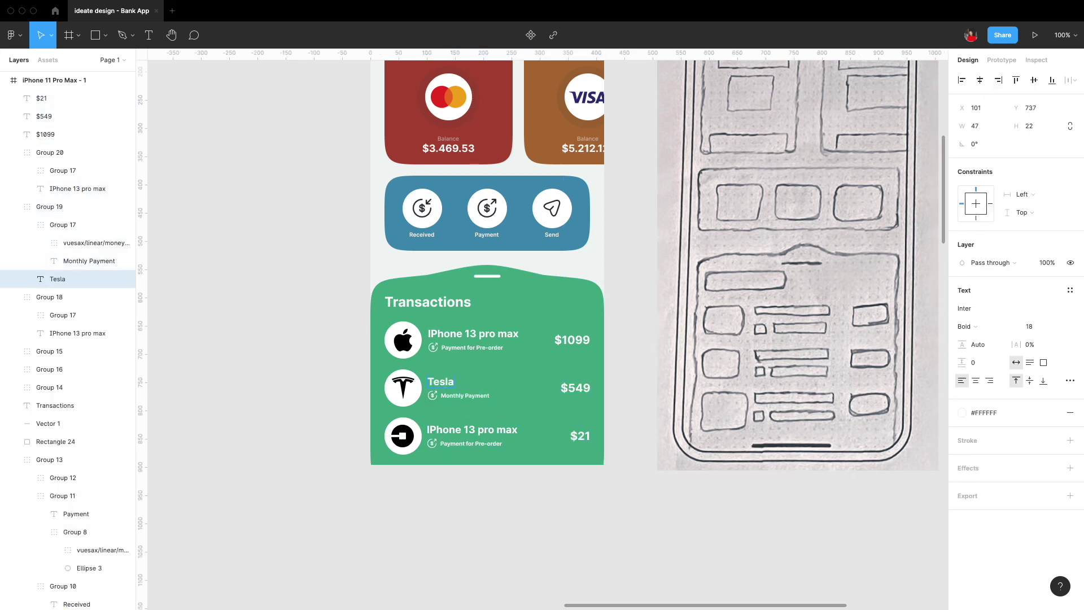
{"action": "double_click", "coordinate": [438, 428]}
{"action": "type", "text": "Uber Fare"}
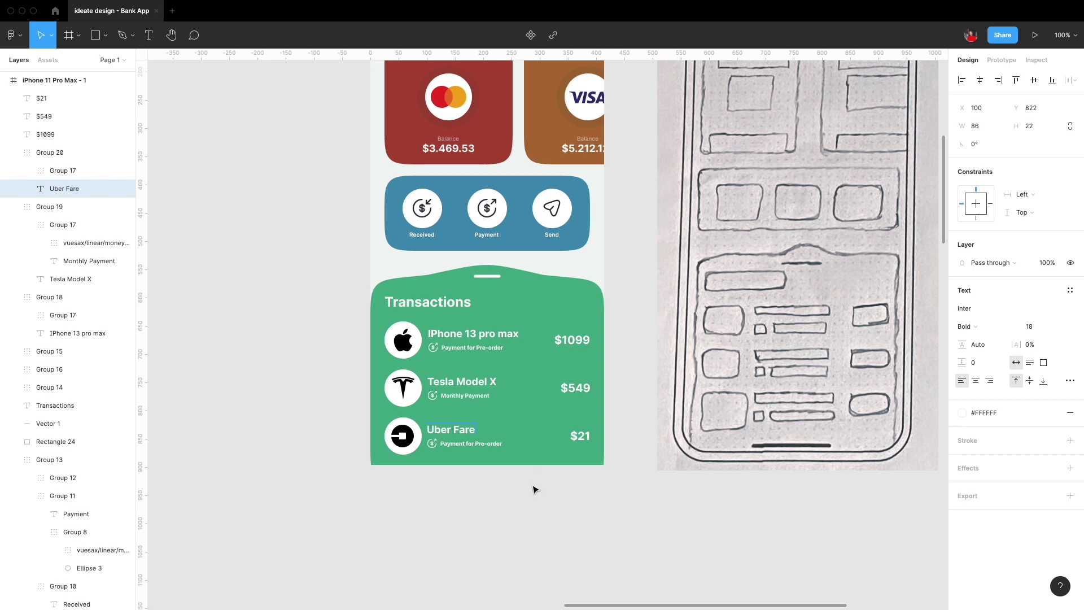
{"action": "double_click", "coordinate": [471, 444]}
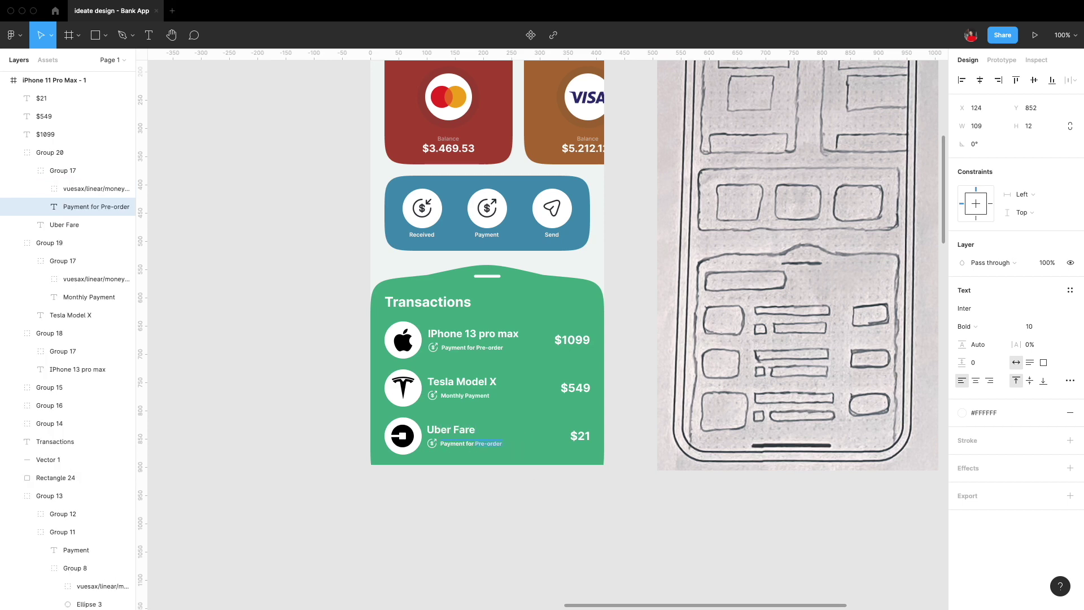
{"action": "left_click", "coordinate": [507, 494]}
{"action": "scroll", "coordinate": [538, 472], "scroll_direction": "down", "scroll_amount": 5}
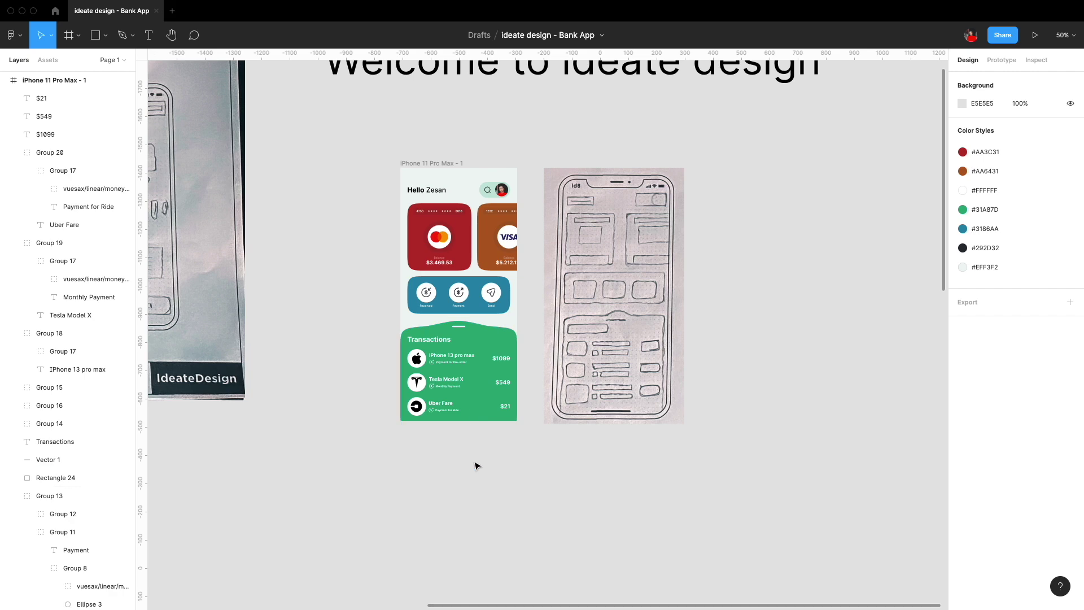
Step: Check the green Transactions panel, wave divider and wireframe image on the home screen
{"action": "double_click", "coordinate": [431, 333]}
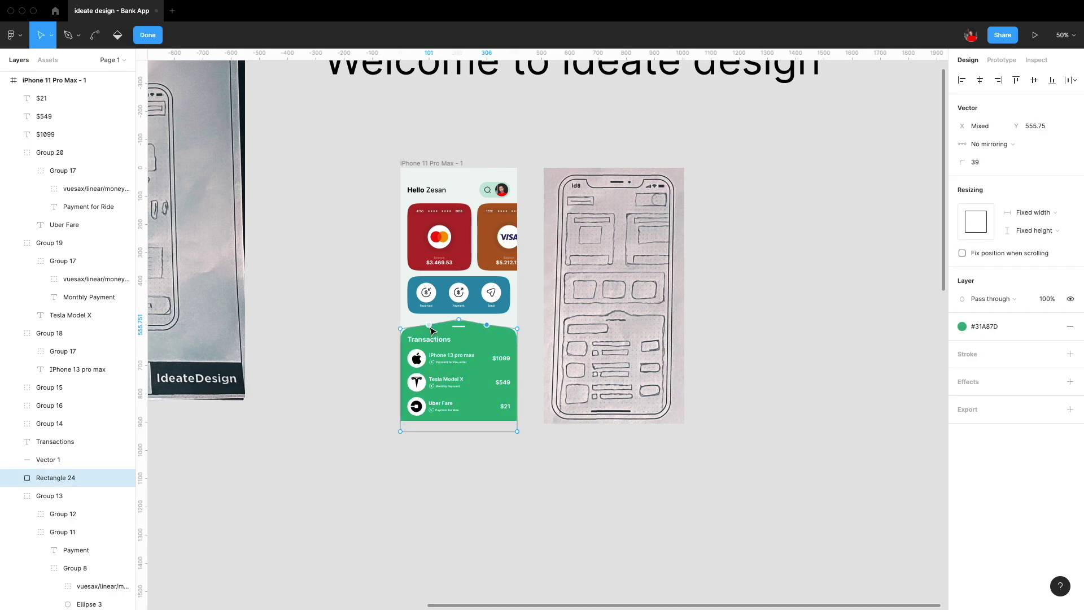
{"action": "left_click", "coordinate": [354, 322]}
{"action": "key", "text": "shift+0"}
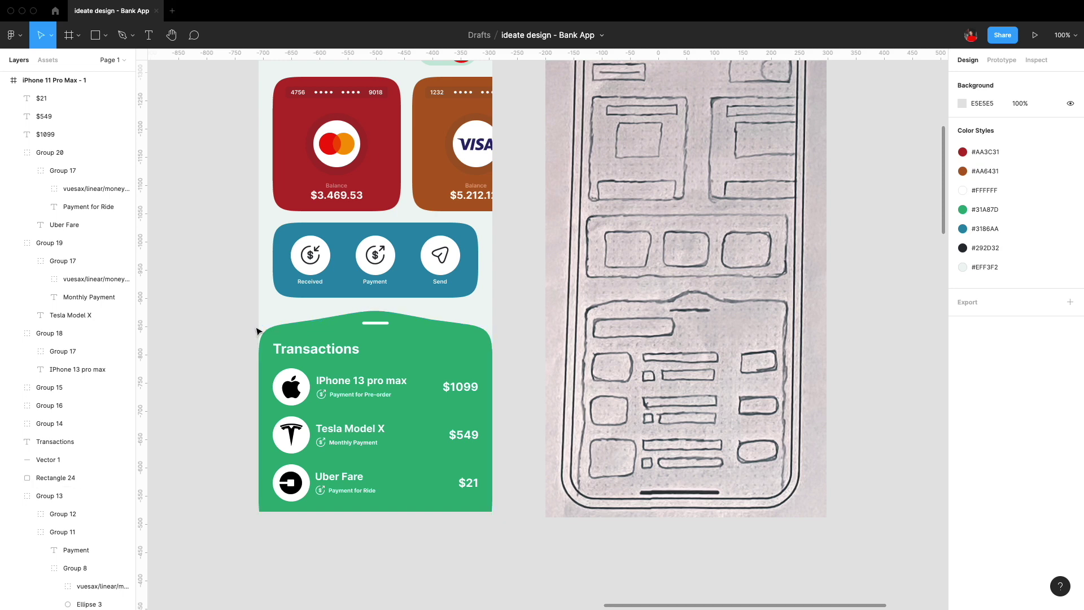
{"action": "left_click", "coordinate": [376, 323]}
{"action": "left_click", "coordinate": [533, 368]}
{"action": "scroll", "coordinate": [533, 369], "scroll_direction": "down", "scroll_amount": 5}
{"action": "left_click", "coordinate": [528, 444]}
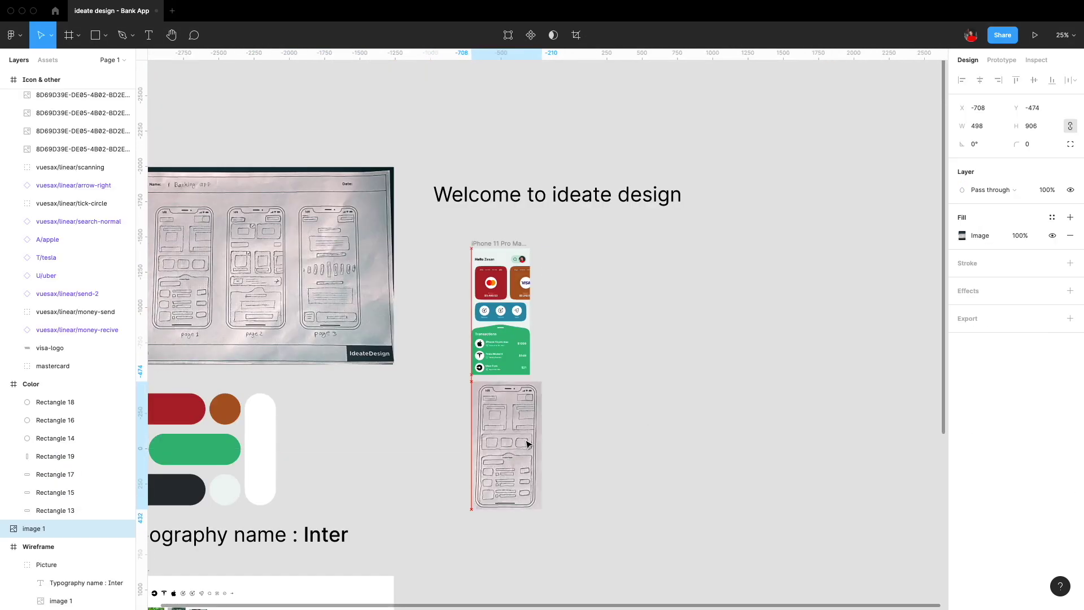
{"action": "left_click", "coordinate": [617, 413]}
{"action": "key", "text": "ctrl+plus"}
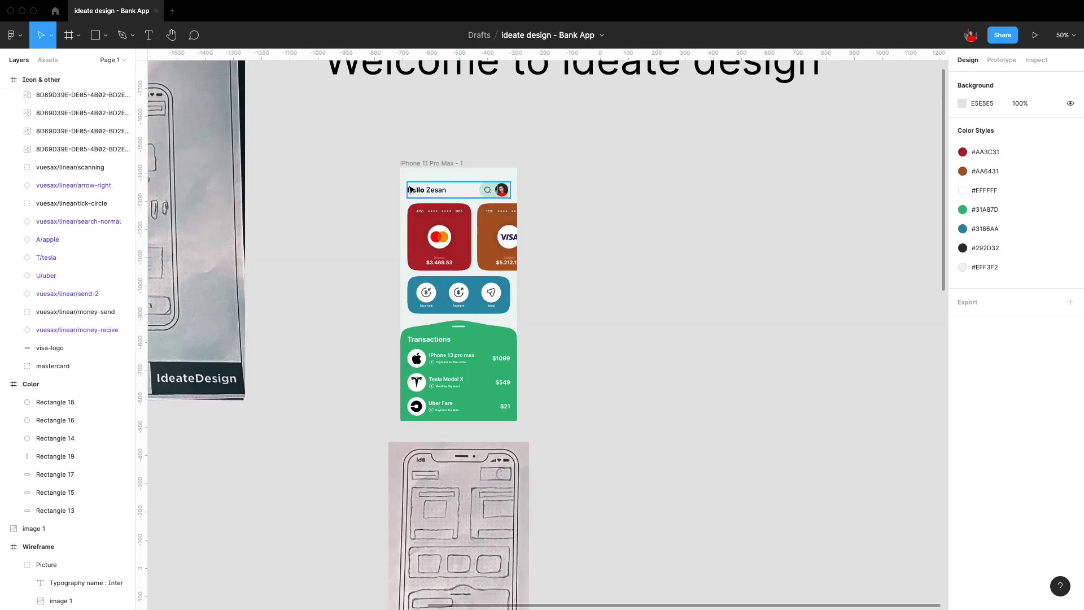
Step: Name the home screen frame 'Page 1' and add a new iPhone 11 Pro Max frame
{"action": "left_click", "coordinate": [414, 161]}
{"action": "left_click", "coordinate": [249, 126]}
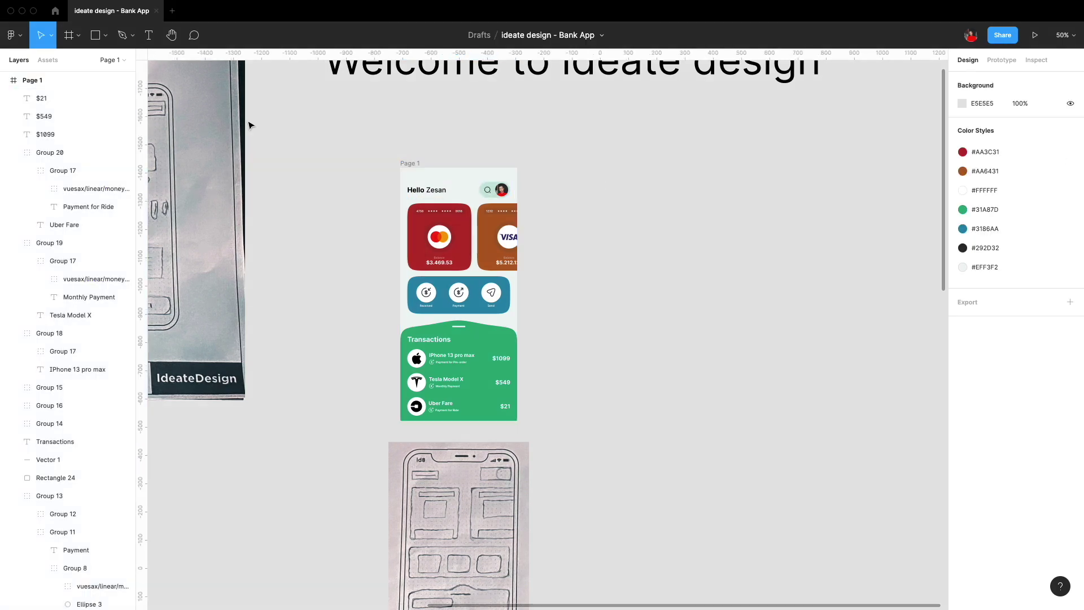
{"action": "key", "text": "f"}
{"action": "left_click", "coordinate": [980, 170]}
Step: Duplicate the paper wireframe, crop it to one phone sketch, and place it beside the new frame
{"action": "scroll", "coordinate": [663, 383], "scroll_direction": "down", "scroll_amount": 5}
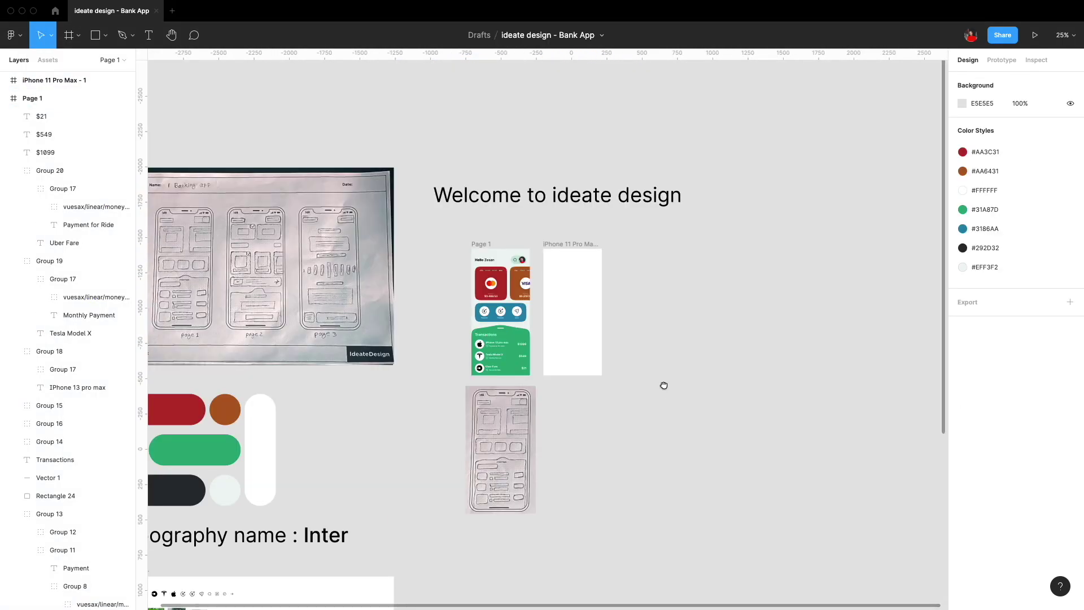
{"action": "left_click", "coordinate": [375, 245]}
{"action": "key", "text": "ctrl+d"}
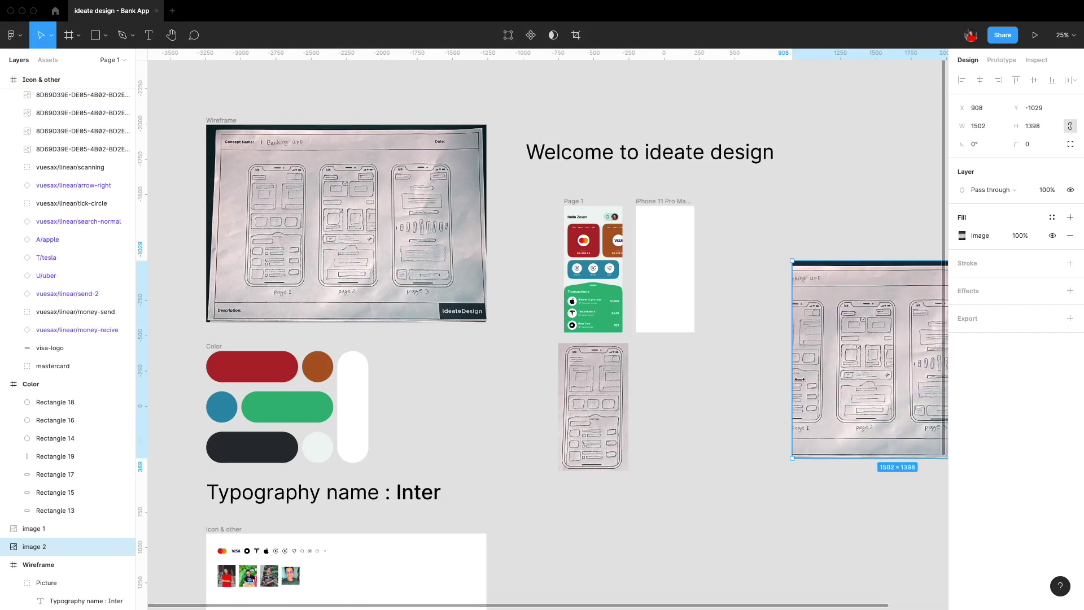
{"action": "scroll", "coordinate": [832, 365], "scroll_direction": "right", "scroll_amount": 5}
{"action": "mouse_move", "coordinate": [725, 365]}
{"action": "left_mouse_down"}
{"action": "mouse_move", "coordinate": [832, 365]}
{"action": "mouse_move", "coordinate": [763, 395]}
{"action": "left_mouse_up"}
{"action": "left_click_drag", "start_coordinate": [727, 247], "coordinate": [727, 282]}
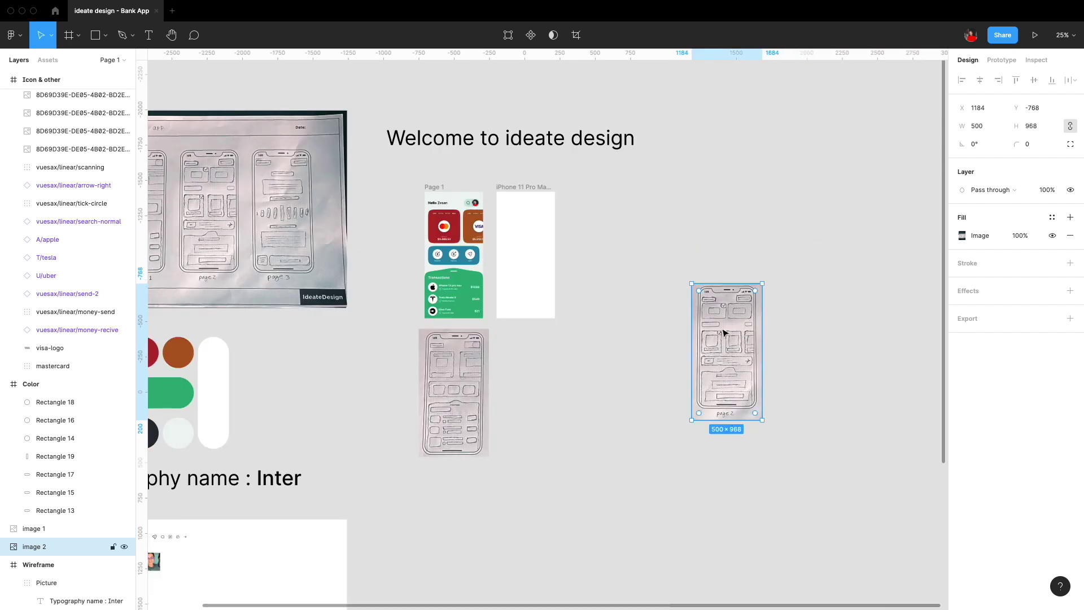
{"action": "left_click_drag", "start_coordinate": [718, 362], "coordinate": [597, 266]}
{"action": "key", "text": "Escape"}
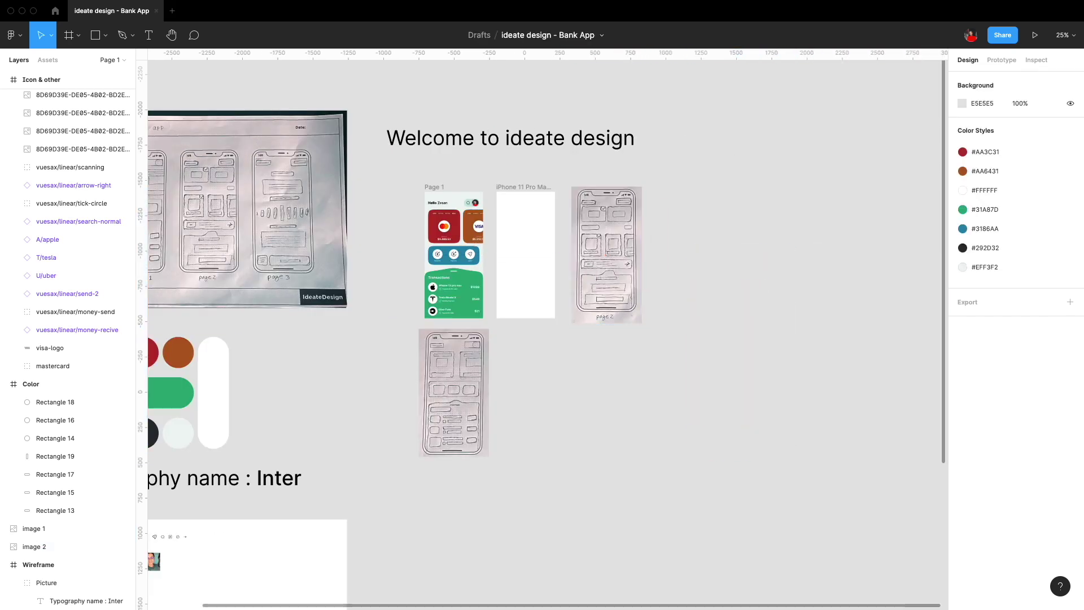
Step: Fill the new blank frame with the light EFF3F2 background
{"action": "left_click", "coordinate": [525, 192]}
{"action": "left_click", "coordinate": [1011, 375]}
{"action": "key", "text": "Escape"}
{"action": "scroll", "coordinate": [545, 330], "scroll_direction": "up", "scroll_amount": 5}
{"action": "scroll", "coordinate": [577, 310], "scroll_direction": "left", "scroll_amount": 2}
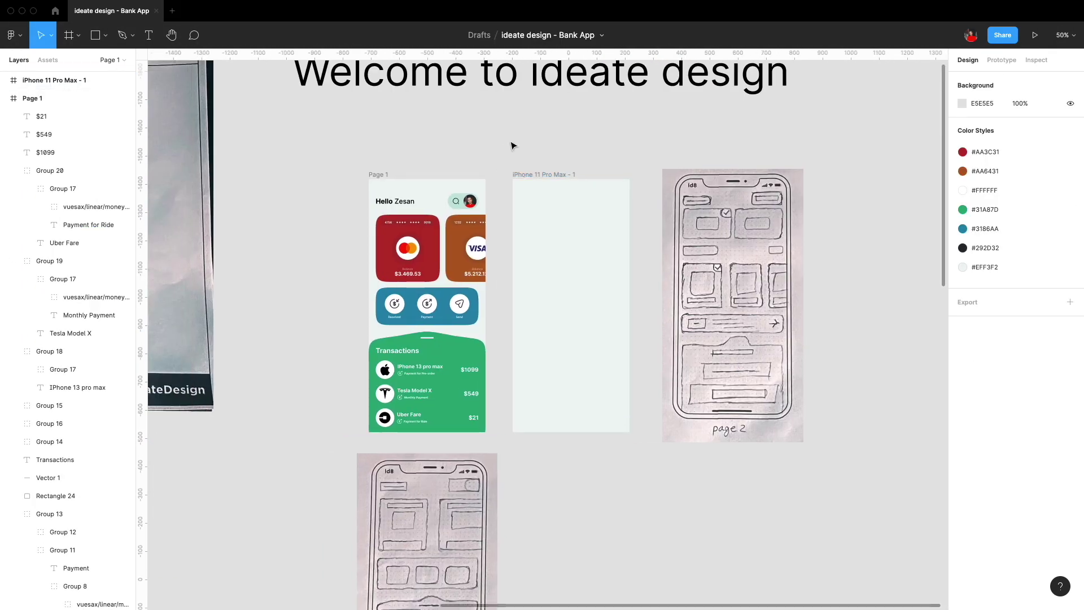
Step: Inspect the home screen's blue action bar, transactions section and whole frame
{"action": "left_click", "coordinate": [420, 310]}
{"action": "left_click", "coordinate": [1071, 499]}
{"action": "key", "text": "Escape"}
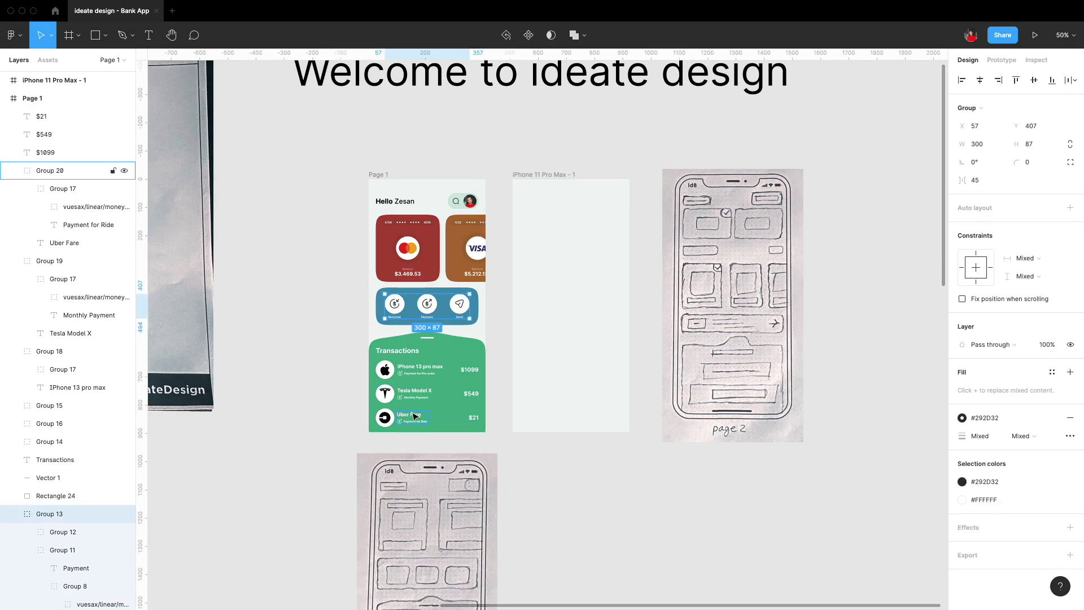
{"action": "left_click_drag", "start_coordinate": [362, 332], "coordinate": [491, 435]}
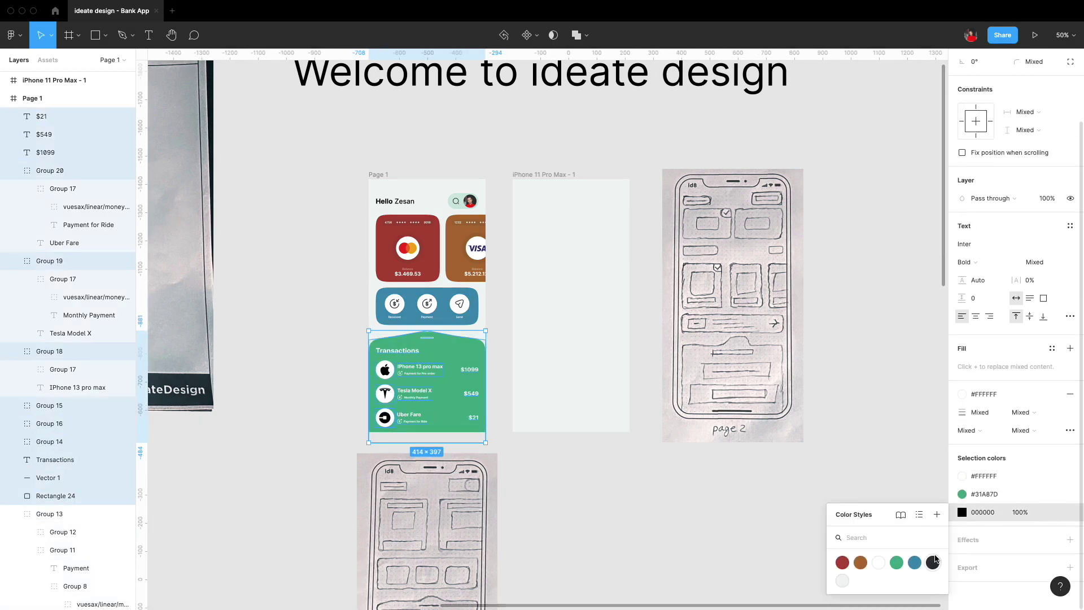
{"action": "left_click", "coordinate": [379, 175]}
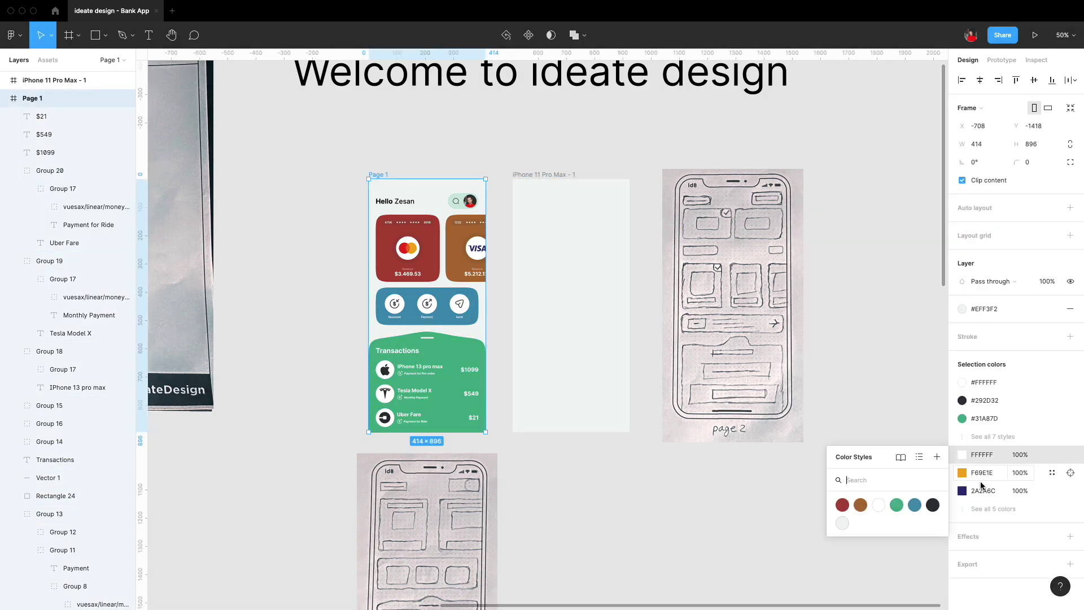
Step: Copy the Hello Zesan header group from the home screen into the empty frame
{"action": "left_click", "coordinate": [581, 305]}
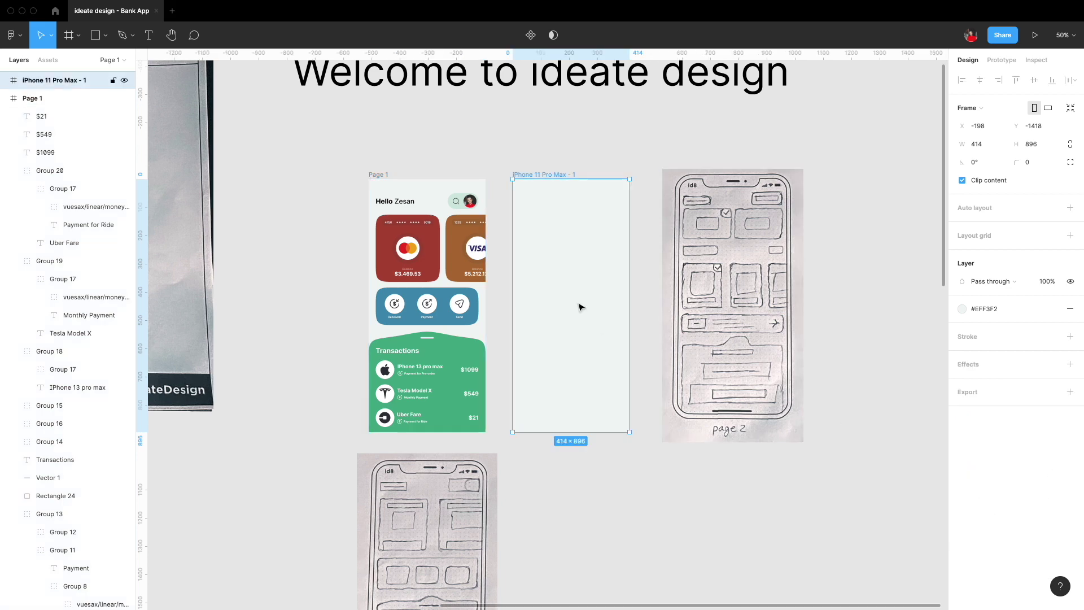
{"action": "key", "text": "shift+0"}
{"action": "left_click", "coordinate": [363, 177]}
{"action": "key", "text": "ctrl+c"}
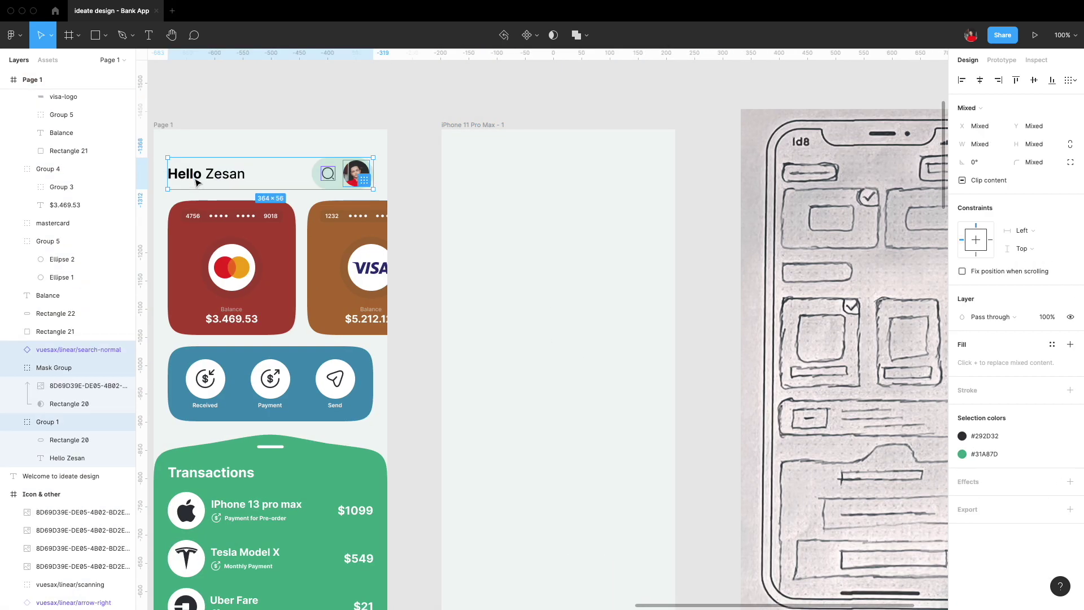
{"action": "left_click", "coordinate": [484, 177]}
{"action": "key", "text": "ctrl+v"}
{"action": "left_click", "coordinate": [180, 169], "text": "shift"}
{"action": "left_click", "coordinate": [167, 126]}
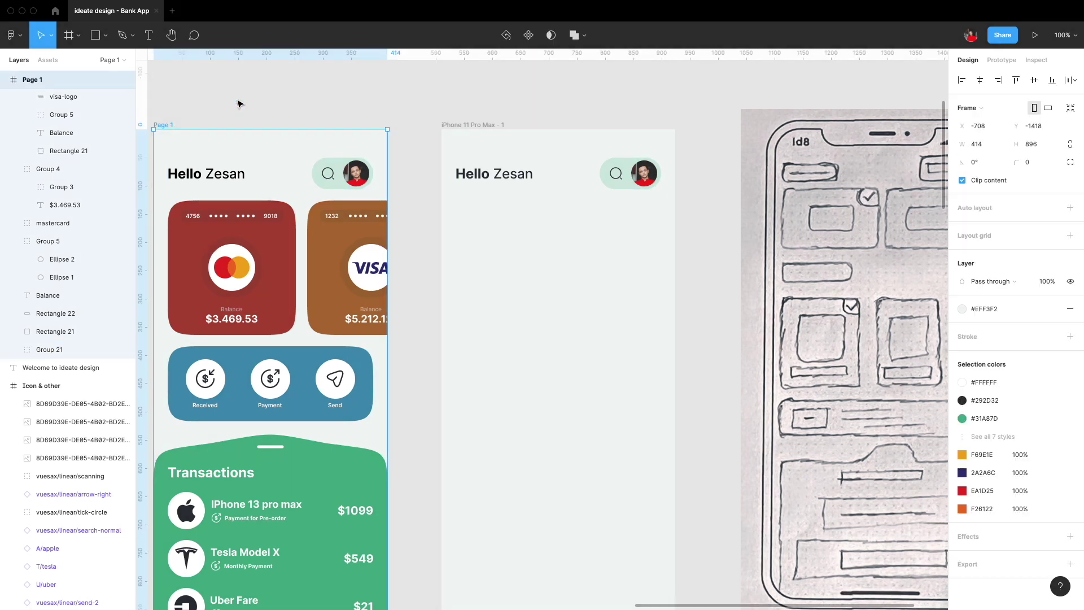
Step: Retype the copied heading as 'Send Money' and set it to Bold
{"action": "double_click", "coordinate": [497, 174]}
{"action": "type", "text": "Send Money"}
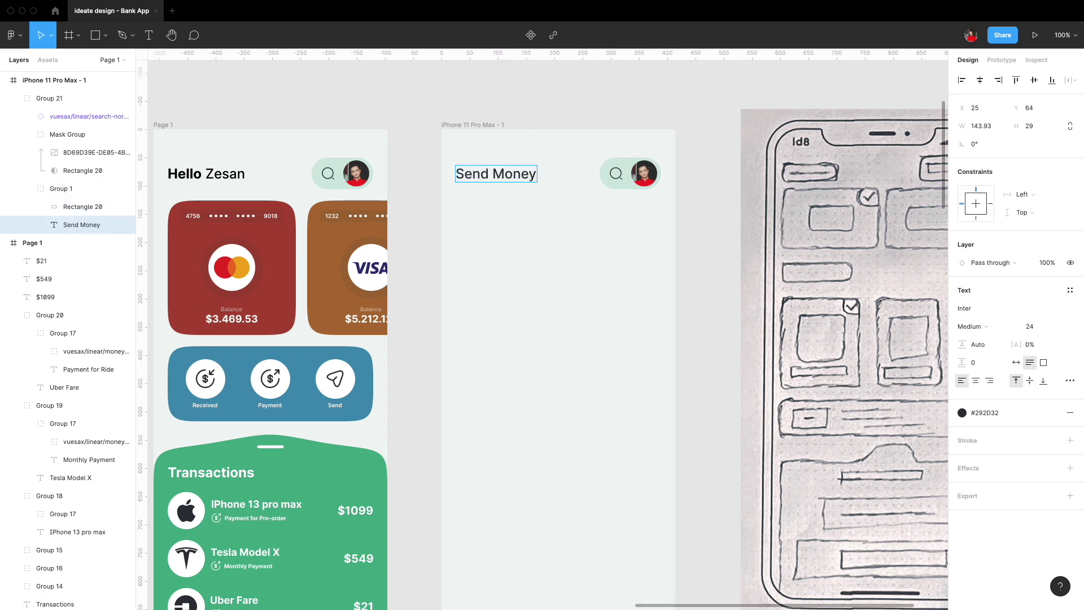
{"action": "left_click", "coordinate": [971, 327]}
{"action": "left_click", "coordinate": [972, 354]}
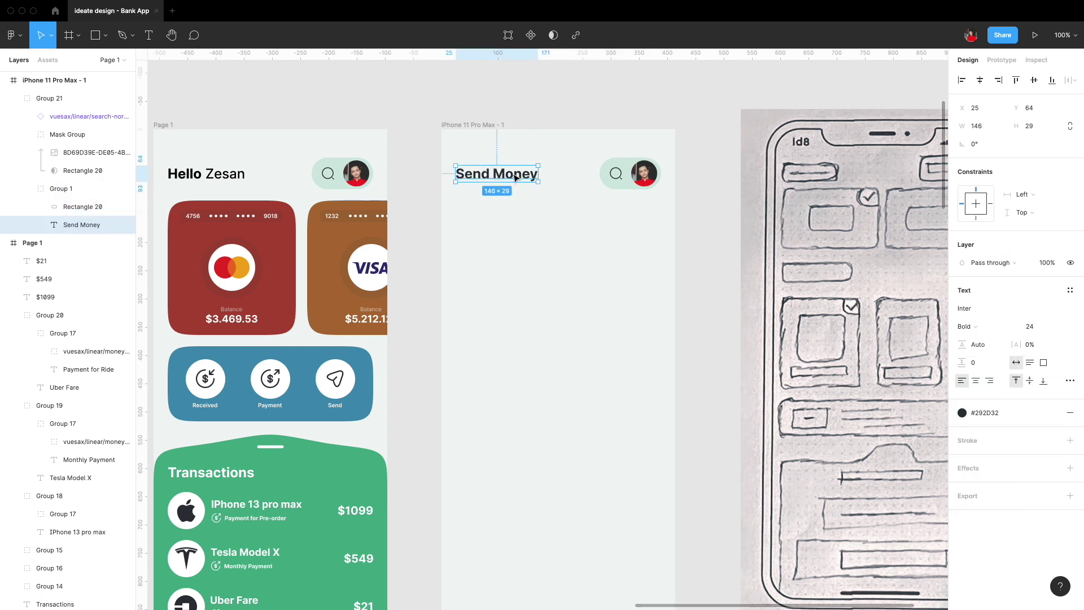
{"action": "scroll", "coordinate": [515, 177], "scroll_direction": "left", "scroll_amount": 3}
{"action": "scroll", "coordinate": [515, 177], "scroll_direction": "right", "scroll_amount": 5}
{"action": "key", "text": "Escape"}
Step: Replace the search icon and avatar with a size-24 'Cancel' label inside the green pill
{"action": "left_click", "coordinate": [591, 168]}
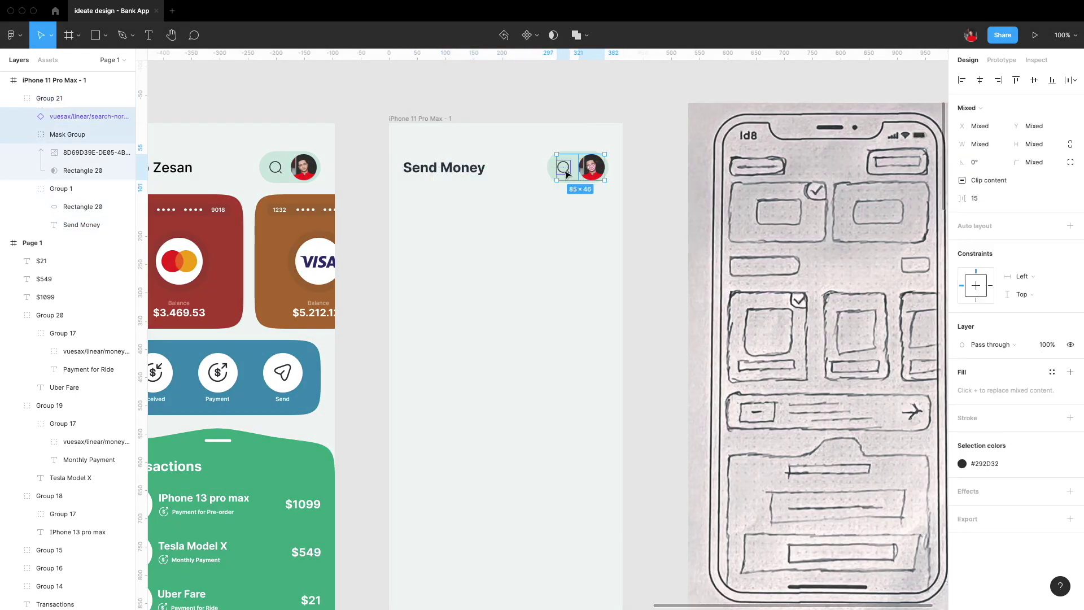
{"action": "key", "text": "Delete"}
{"action": "left_click", "coordinate": [518, 215]}
{"action": "type", "text": "Cancel"}
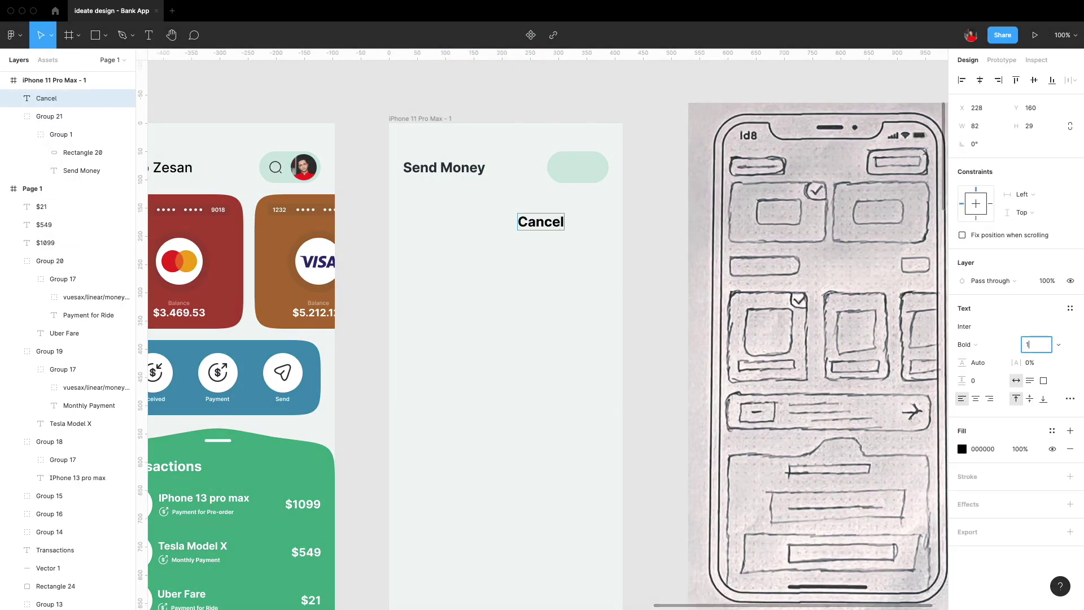
{"action": "key", "text": "Escape"}
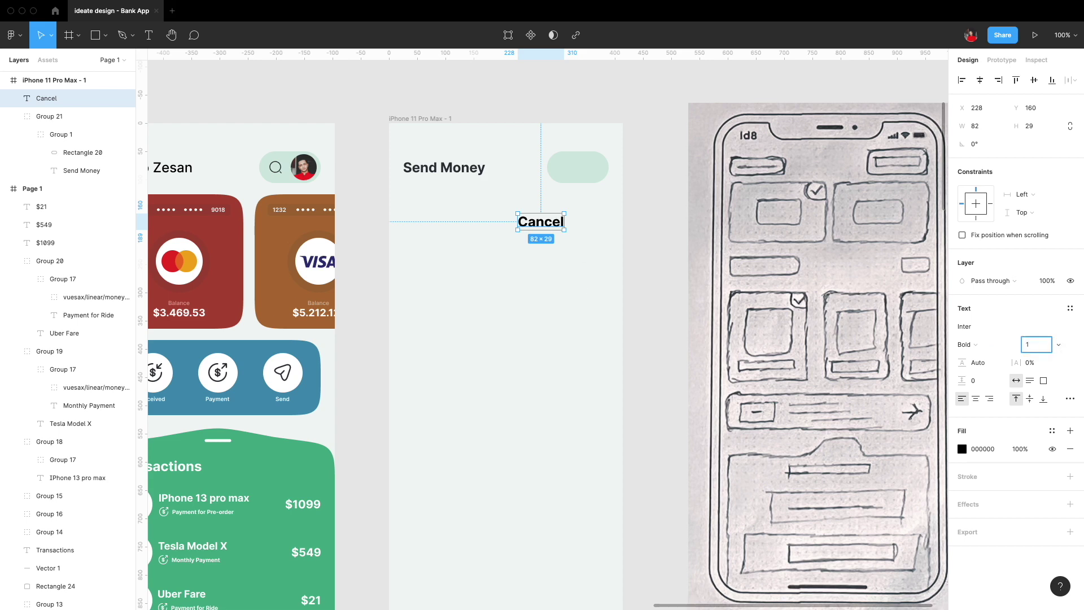
{"action": "left_click_drag", "start_coordinate": [541, 221], "coordinate": [577, 167]}
{"action": "left_click", "coordinate": [606, 170], "text": "shift"}
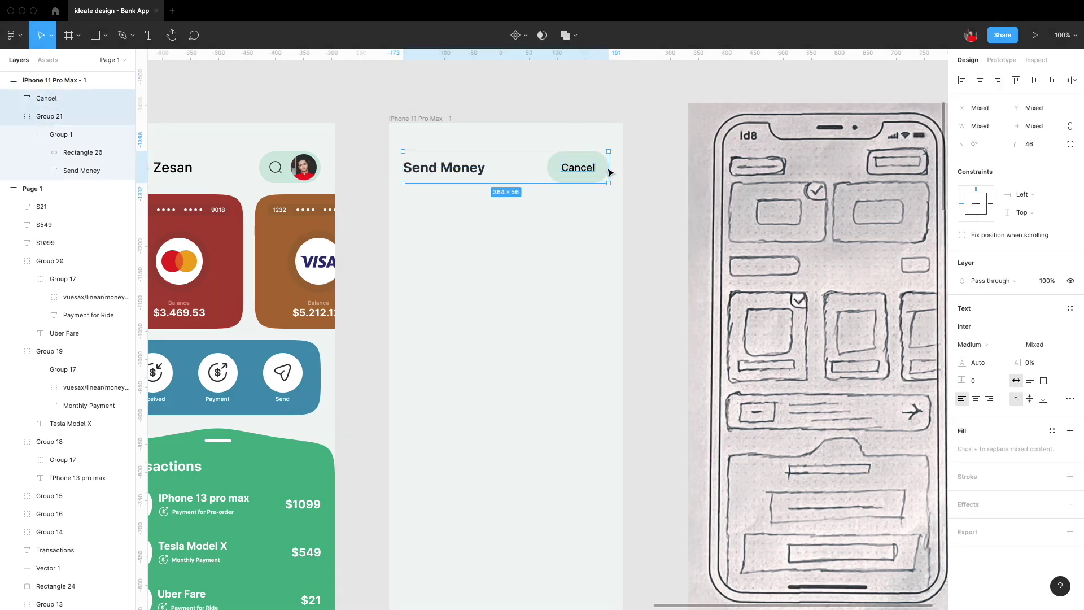
{"action": "left_click", "coordinate": [461, 295]}
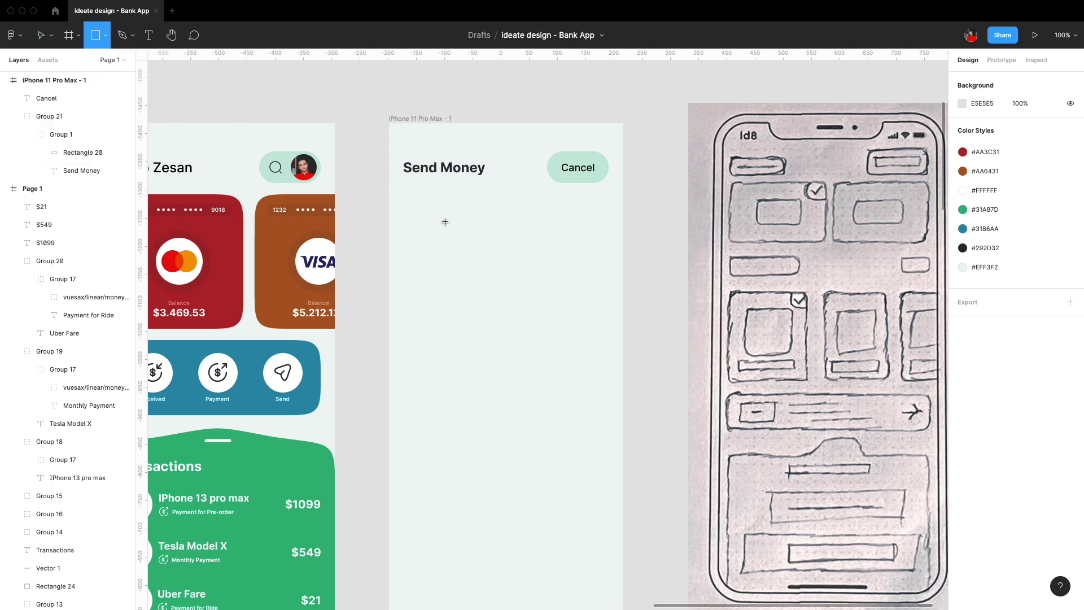
Step: Draw two side-by-side rectangles under Send Money, make them taller, and round corners to 33
{"action": "key", "text": "r"}
{"action": "mouse_move", "coordinate": [411, 205]}
{"action": "left_mouse_down"}
{"action": "mouse_move", "coordinate": [472, 237]}
{"action": "mouse_move", "coordinate": [435, 213]}
{"action": "mouse_move", "coordinate": [603, 212]}
{"action": "left_mouse_up"}
{"action": "left_click", "coordinate": [289, 178]}
{"action": "left_click", "coordinate": [438, 213]}
{"action": "left_click", "coordinate": [615, 247]}
{"action": "left_click", "coordinate": [438, 210], "text": "shift"}
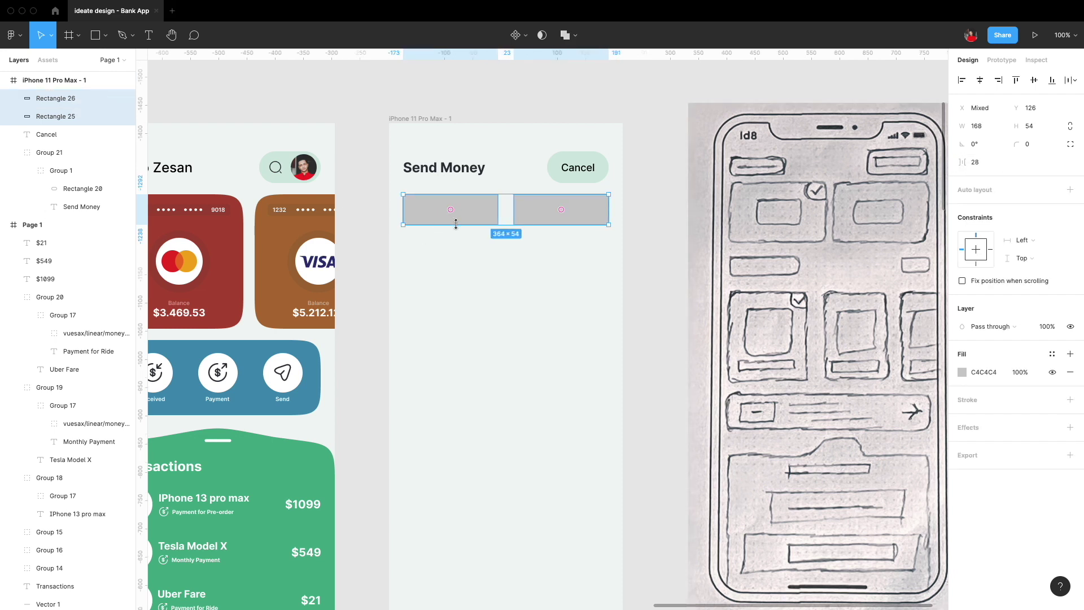
{"action": "left_click_drag", "start_coordinate": [456, 224], "coordinate": [455, 265]}
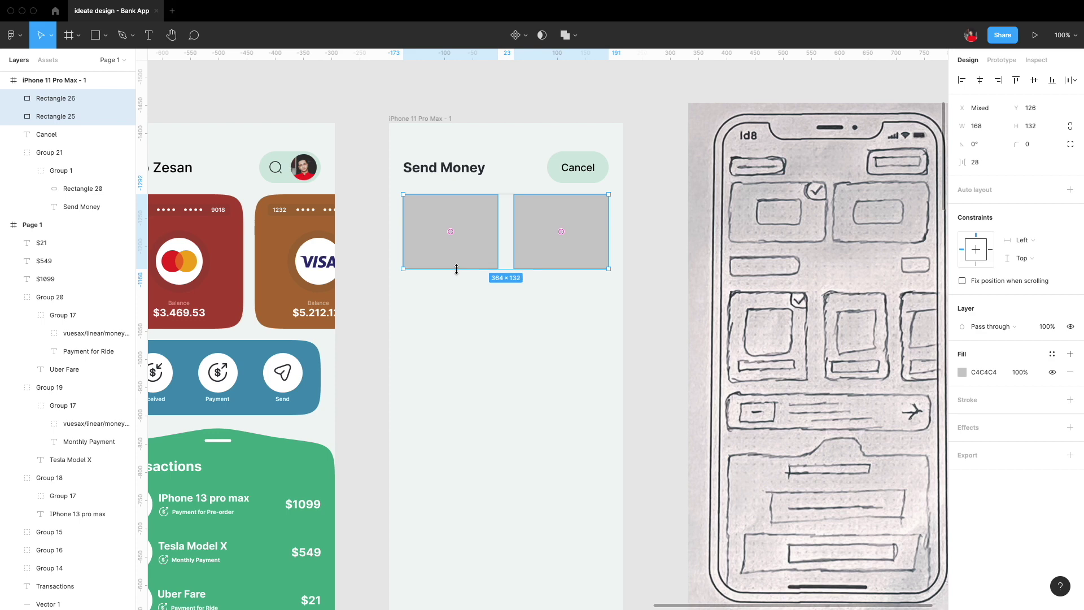
{"action": "left_click", "coordinate": [463, 287]}
{"action": "left_click_drag", "start_coordinate": [373, 215], "coordinate": [519, 293]}
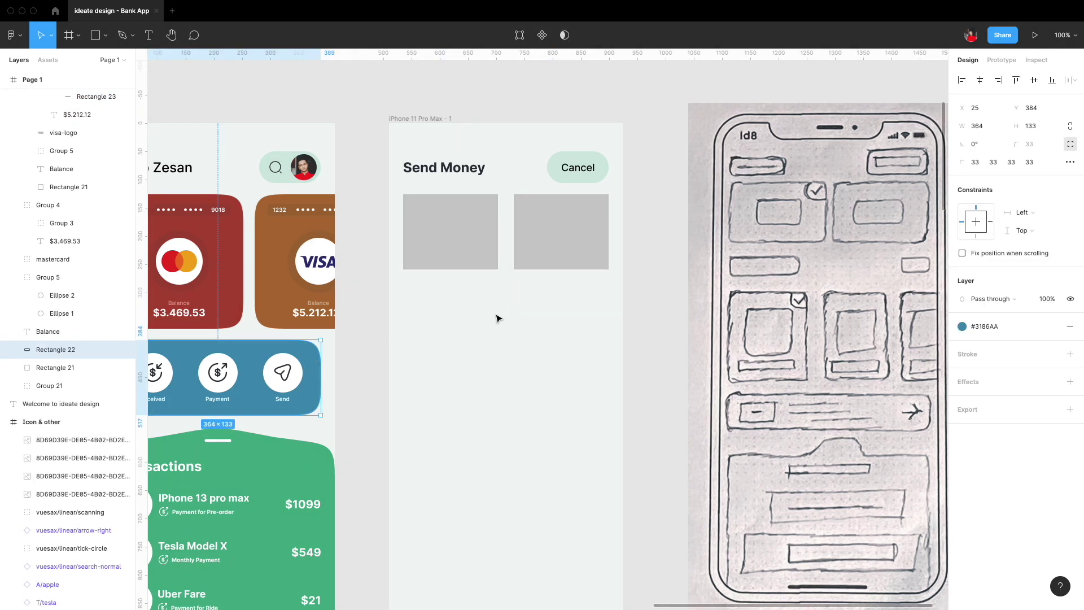
{"action": "left_click", "coordinate": [1031, 145]}
{"action": "left_click", "coordinate": [1071, 145]}
Step: Put the Mastercard logo on the left rectangle and fill it with the red colour style
{"action": "left_click", "coordinate": [464, 317]}
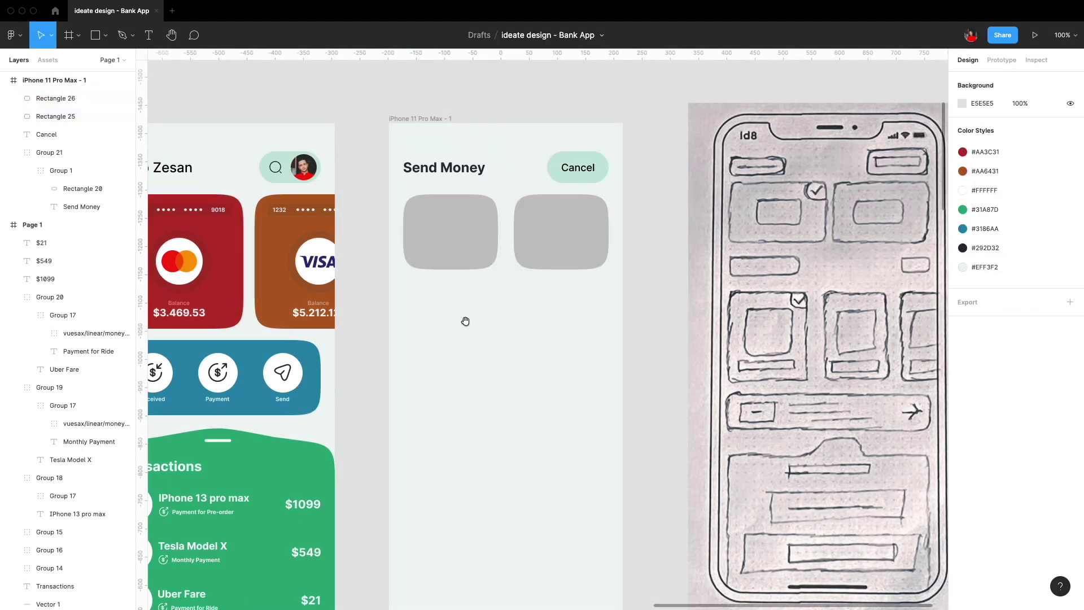
{"action": "scroll", "coordinate": [465, 317], "scroll_direction": "left", "scroll_amount": 3}
{"action": "mouse_move", "coordinate": [277, 234]}
{"action": "left_mouse_down"}
{"action": "mouse_move", "coordinate": [570, 212]}
{"action": "mouse_move", "coordinate": [554, 212]}
{"action": "left_mouse_up"}
{"action": "left_click", "coordinate": [587, 236]}
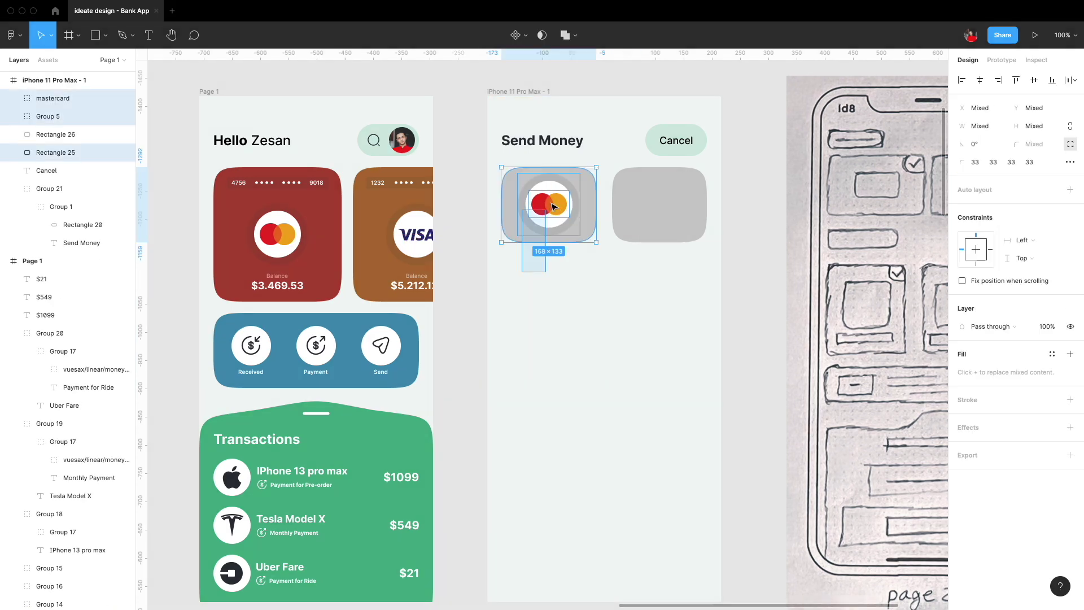
{"action": "left_click", "coordinate": [962, 345]}
{"action": "left_click", "coordinate": [971, 392]}
{"action": "key", "text": "Escape"}
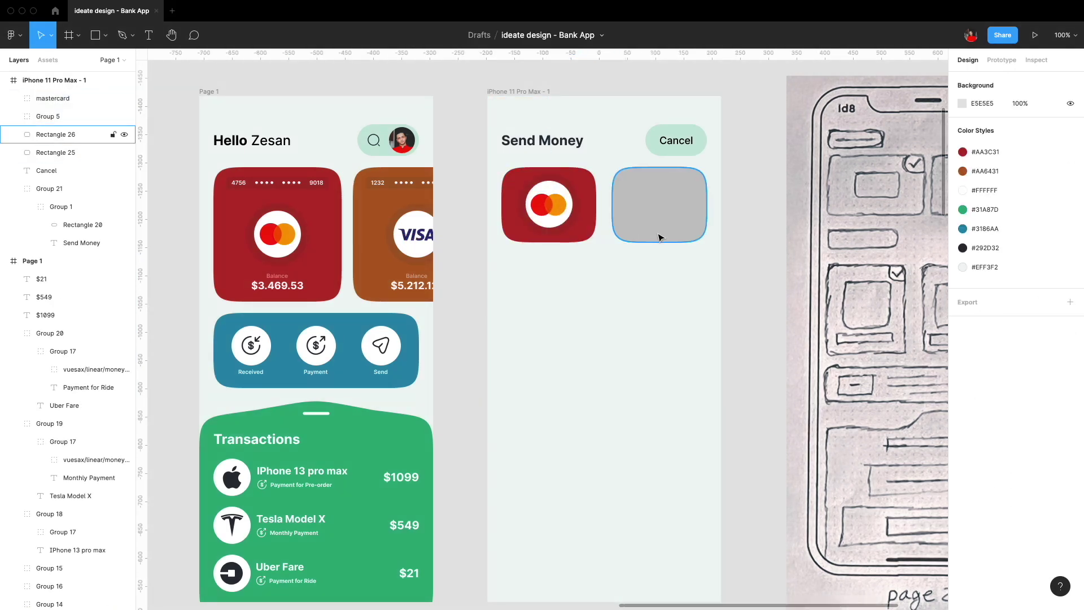
Step: Put a VISA logo copy on the right rectangle and fill it brown AA6431
{"action": "left_click", "coordinate": [416, 234]}
{"action": "left_click_drag", "start_coordinate": [416, 234], "coordinate": [660, 204]}
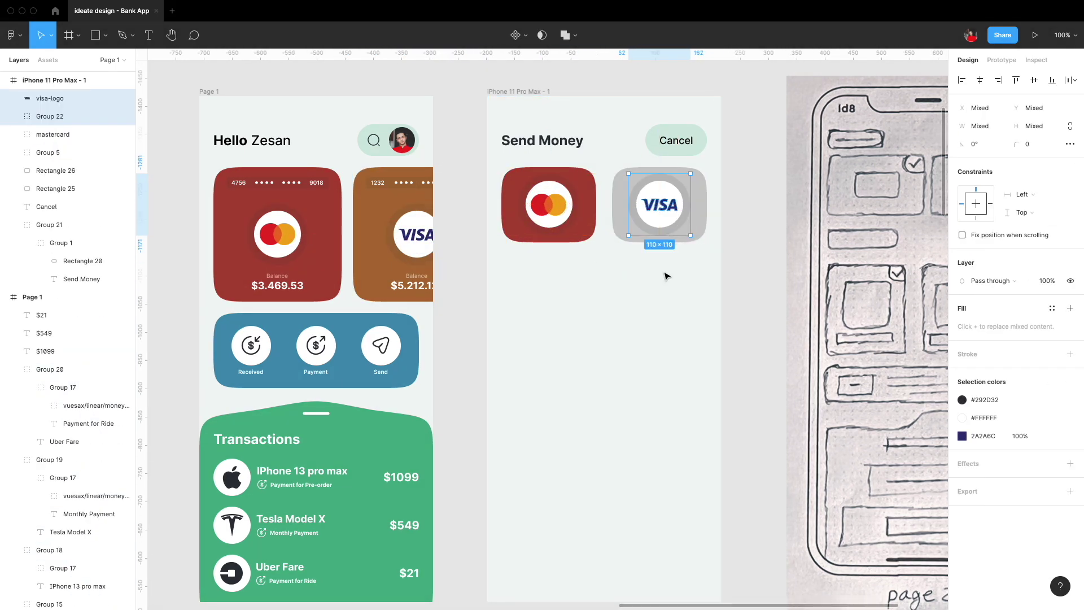
{"action": "left_click", "coordinate": [705, 219]}
{"action": "key", "text": "ctrl+alt+v"}
{"action": "key", "text": "Return"}
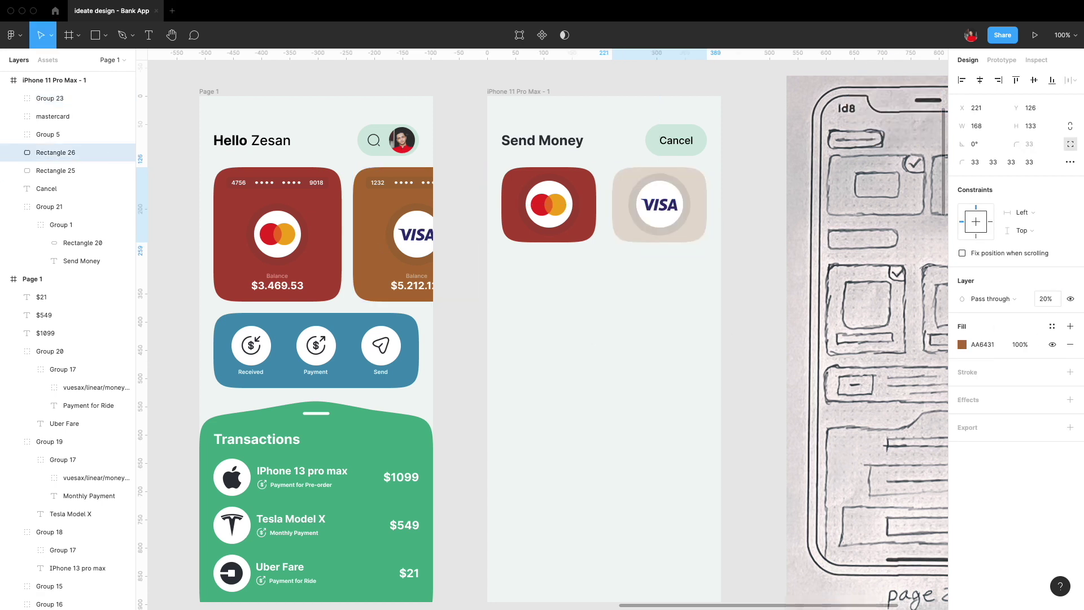
{"action": "key", "text": "ctrl+z"}
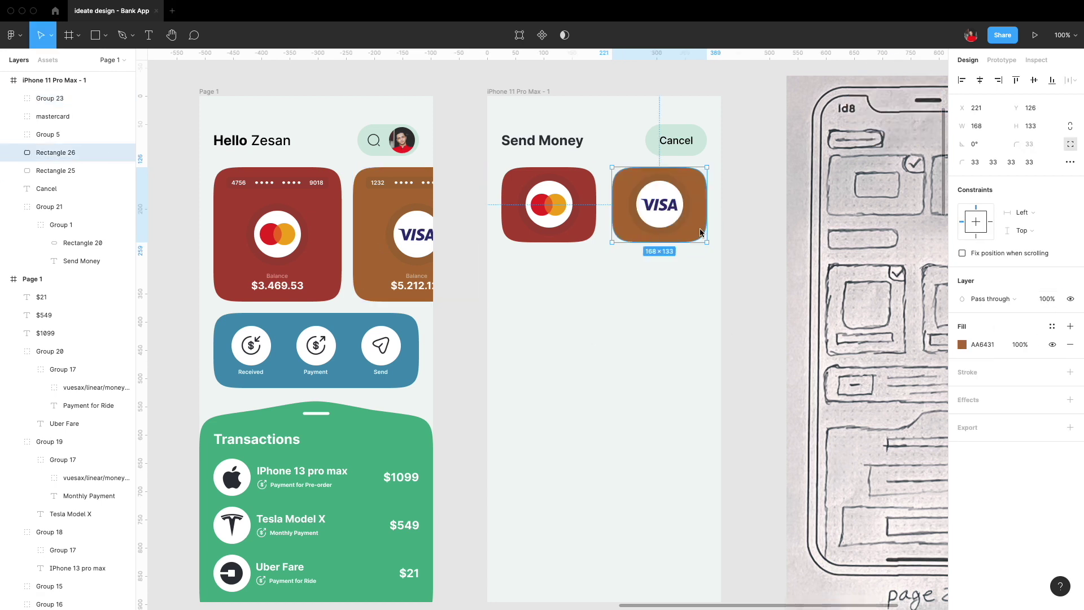
Step: Set the VISA card fill to 20% opacity and make its logo white
{"action": "type", "text": "0"}
{"action": "key", "text": "Return"}
{"action": "double_click", "coordinate": [659, 204]}
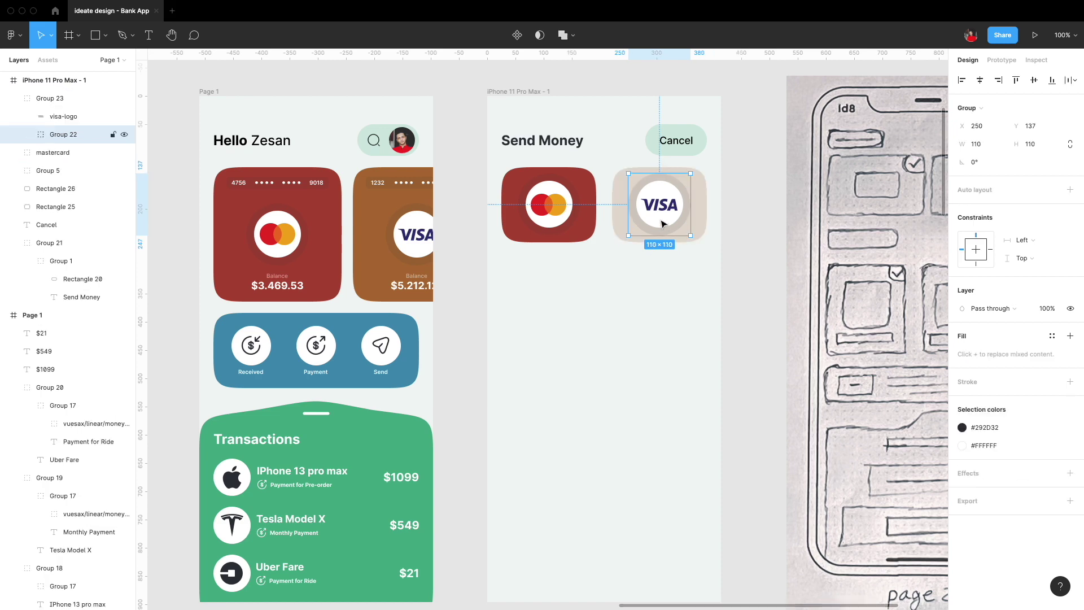
{"action": "key", "text": "ctrl+alt+v"}
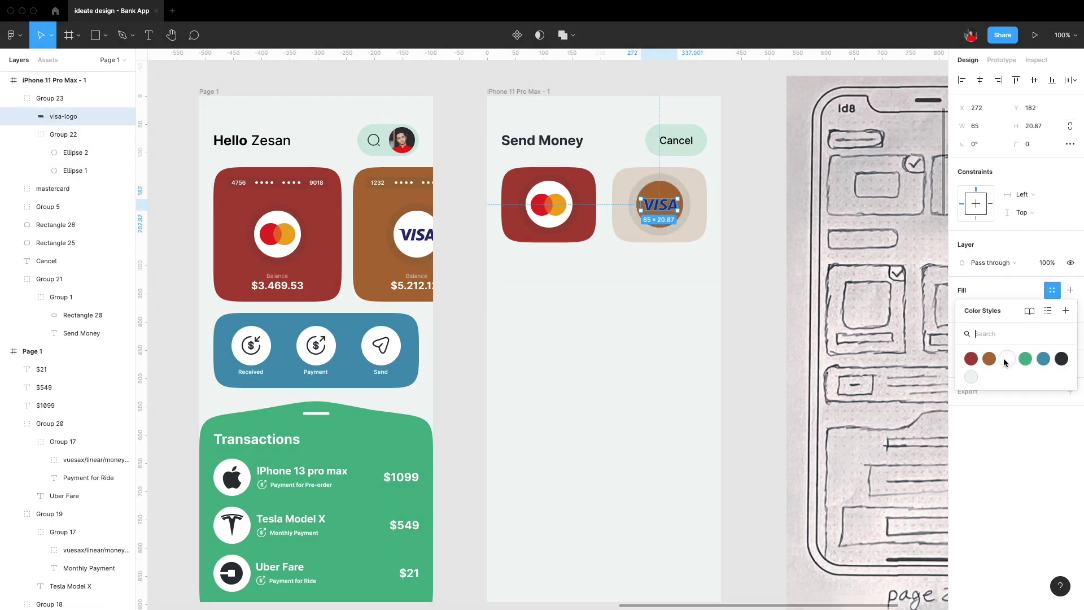
{"action": "left_click", "coordinate": [1006, 358]}
{"action": "left_click", "coordinate": [608, 308]}
Step: Set the brown VISA logo circle's fill opacity to 50%
{"action": "key", "text": "ctrl+plus"}
{"action": "scroll", "coordinate": [614, 310], "scroll_direction": "up", "scroll_amount": 2}
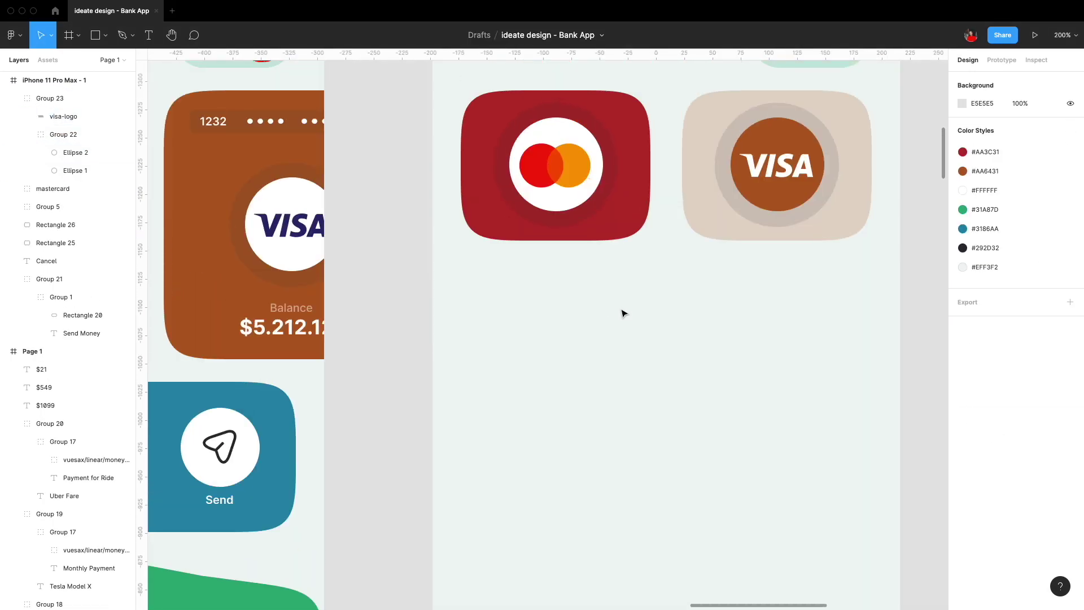
{"action": "scroll", "coordinate": [622, 310], "scroll_direction": "up", "scroll_amount": 4}
{"action": "scroll", "coordinate": [621, 310], "scroll_direction": "right", "scroll_amount": 4}
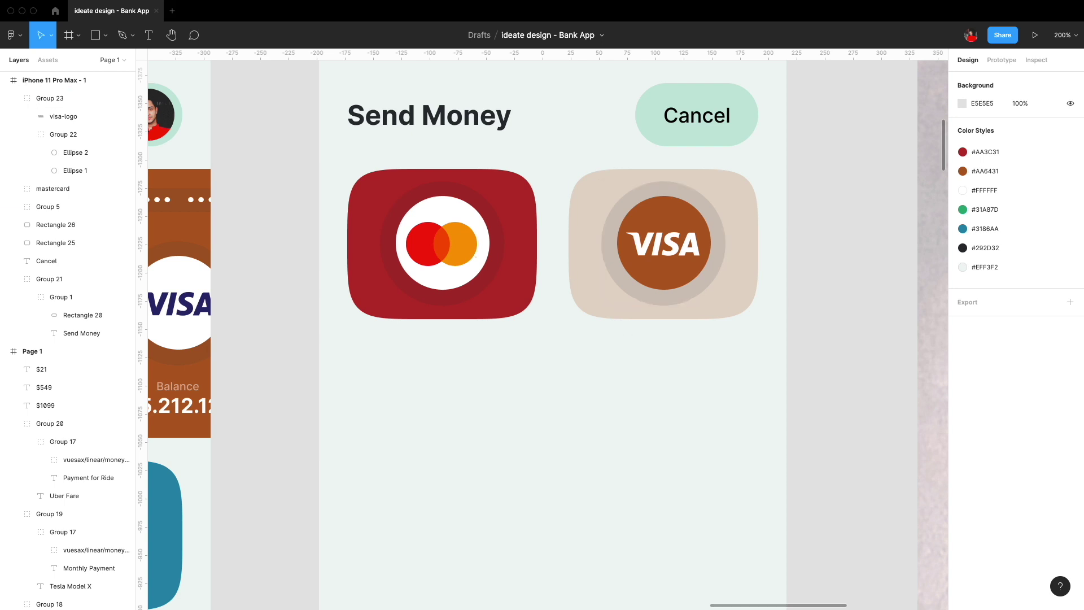
{"action": "left_click", "coordinate": [675, 277]}
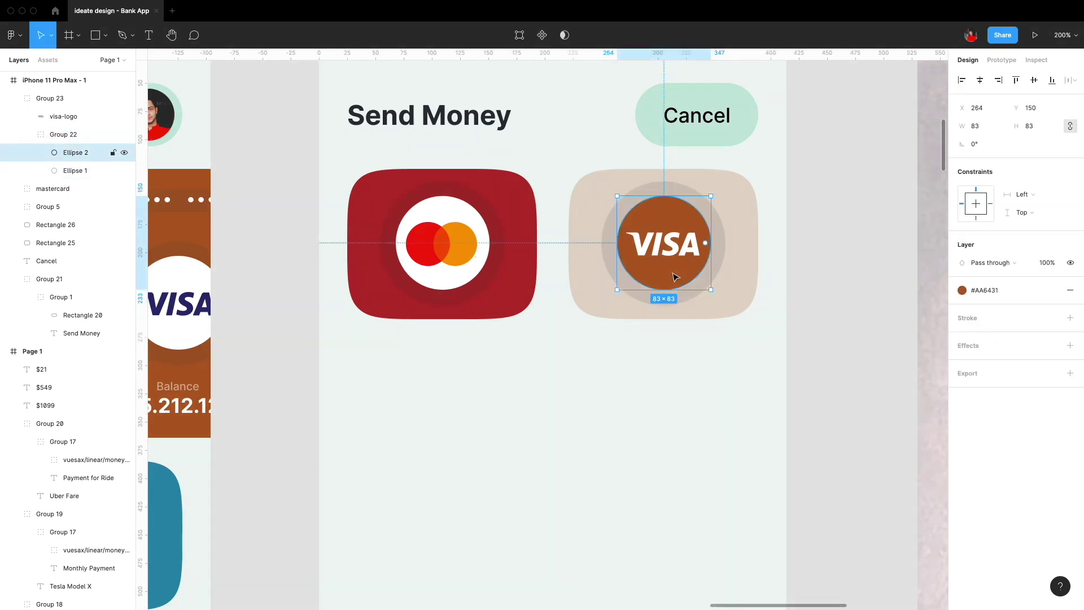
{"action": "left_click", "coordinate": [1023, 309]}
{"action": "type", "text": "50"}
{"action": "key", "text": "Return"}
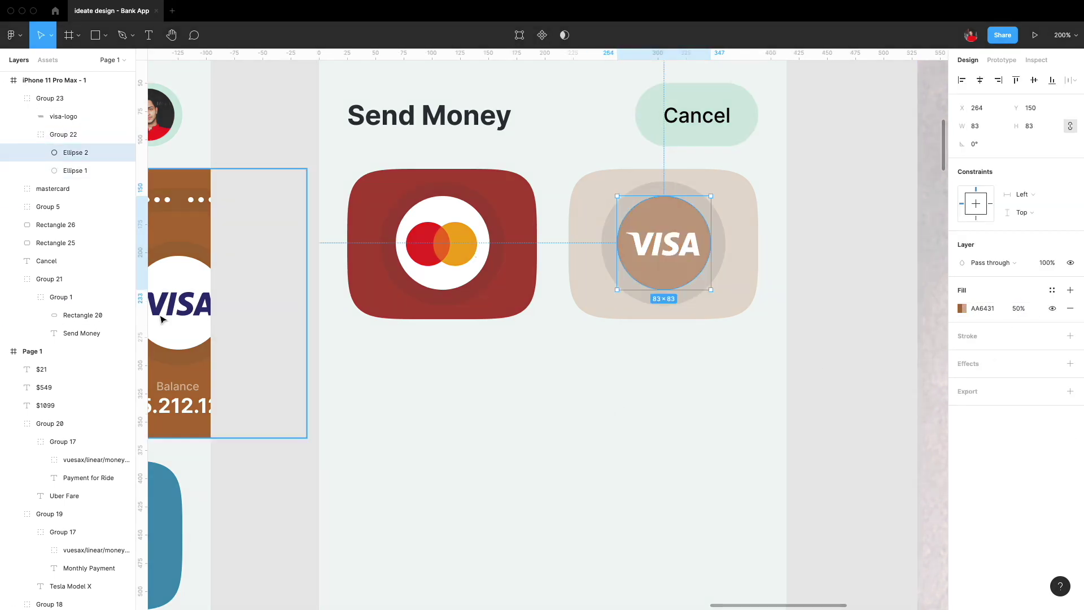
{"action": "left_click", "coordinate": [709, 363]}
Step: Copy the tick-circle icon from the style guide onto the red card and make it white
{"action": "scroll", "coordinate": [339, 145], "scroll_direction": "up", "scroll_amount": 3}
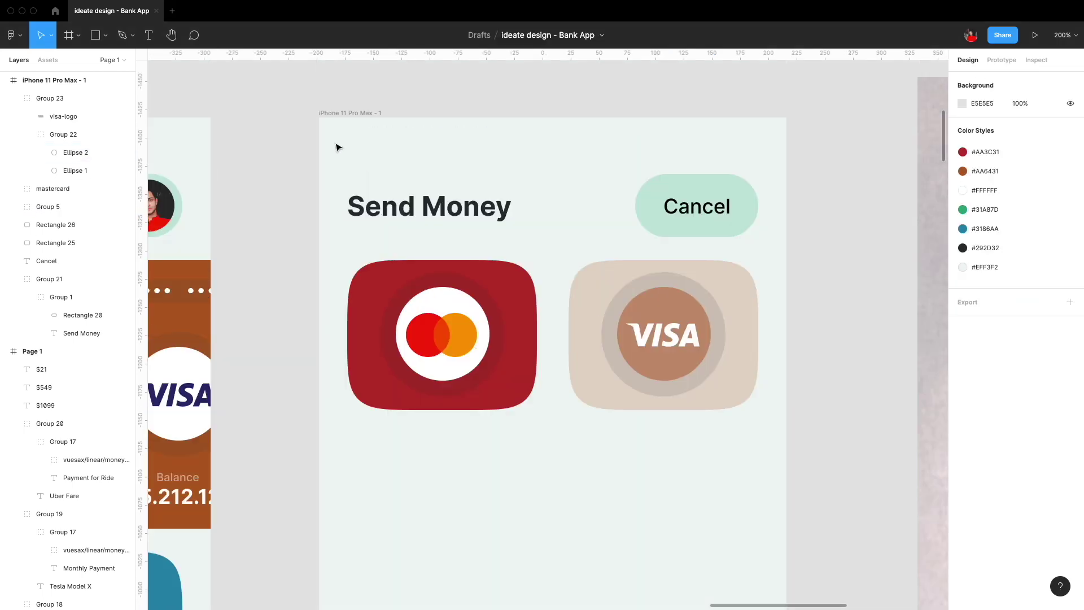
{"action": "left_click", "coordinate": [331, 110]}
{"action": "key", "text": "shift+0"}
{"action": "left_click", "coordinate": [508, 434]}
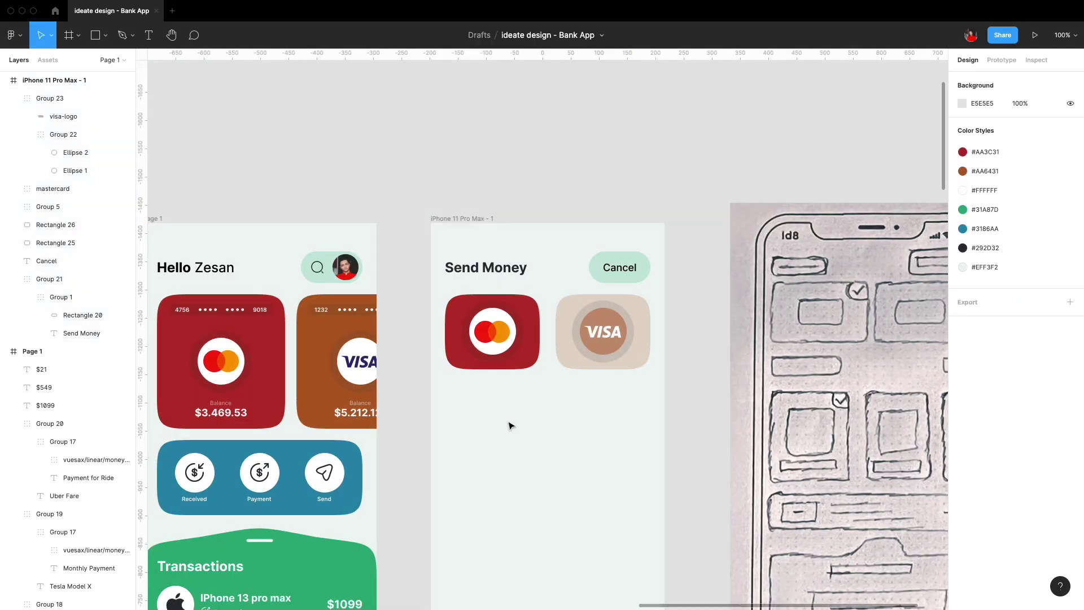
{"action": "scroll", "coordinate": [519, 290], "scroll_direction": "left", "scroll_amount": 10}
{"action": "left_click", "coordinate": [491, 333]}
{"action": "key", "text": "ctrl+c"}
{"action": "scroll", "coordinate": [588, 395], "scroll_direction": "down", "scroll_amount": 10}
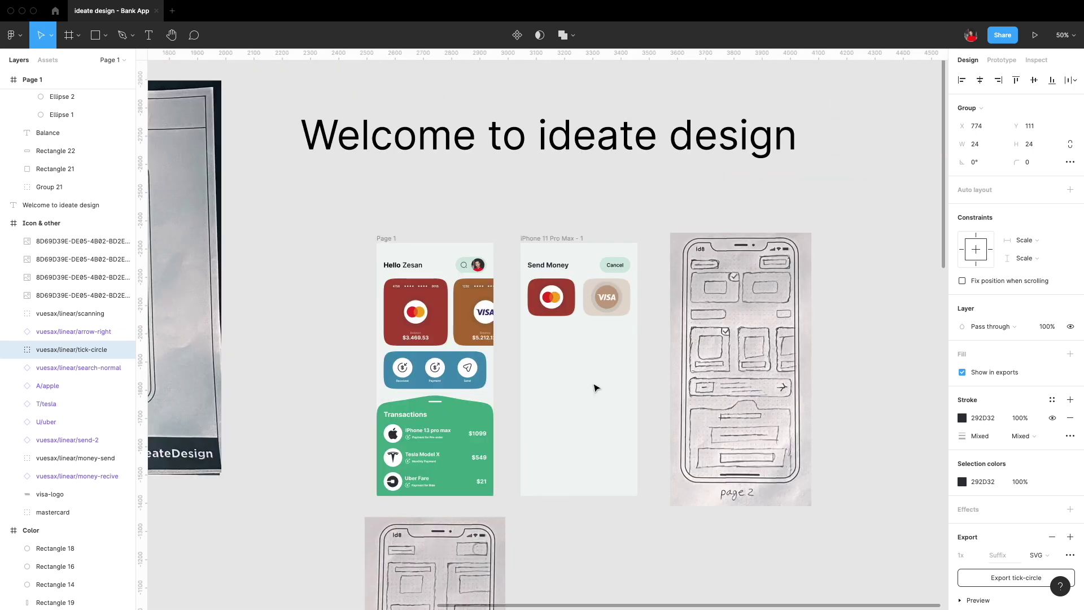
{"action": "left_click", "coordinate": [551, 387]}
{"action": "key", "text": "ctrl+v"}
{"action": "left_click", "coordinate": [962, 482]}
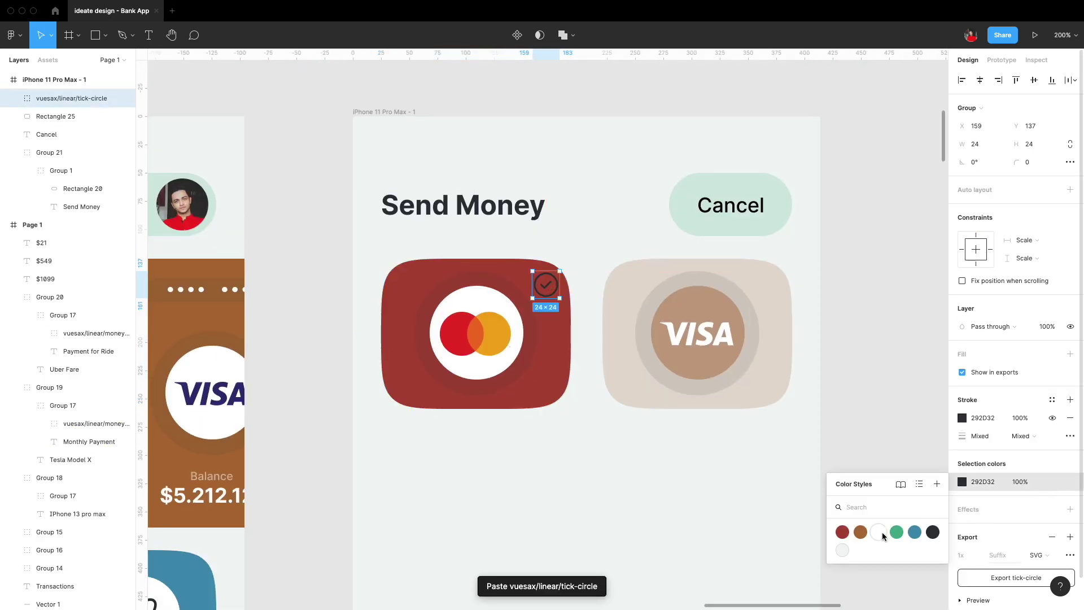
{"action": "left_click", "coordinate": [842, 530]}
Step: Group the red Mastercard card's layers and the VISA card's layers into separate groups
{"action": "left_click_drag", "start_coordinate": [448, 455], "coordinate": [567, 243]}
{"action": "left_click", "coordinate": [490, 322]}
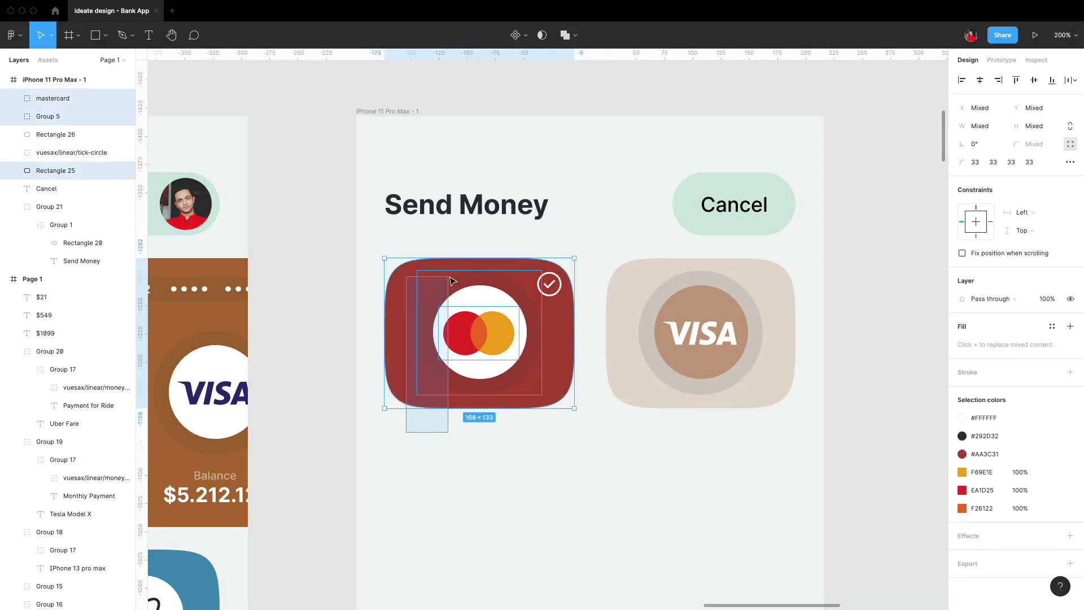
{"action": "left_click_drag", "start_coordinate": [408, 421], "coordinate": [568, 254]}
{"action": "key", "text": "ctrl+g"}
{"action": "left_click_drag", "start_coordinate": [569, 464], "coordinate": [796, 257]}
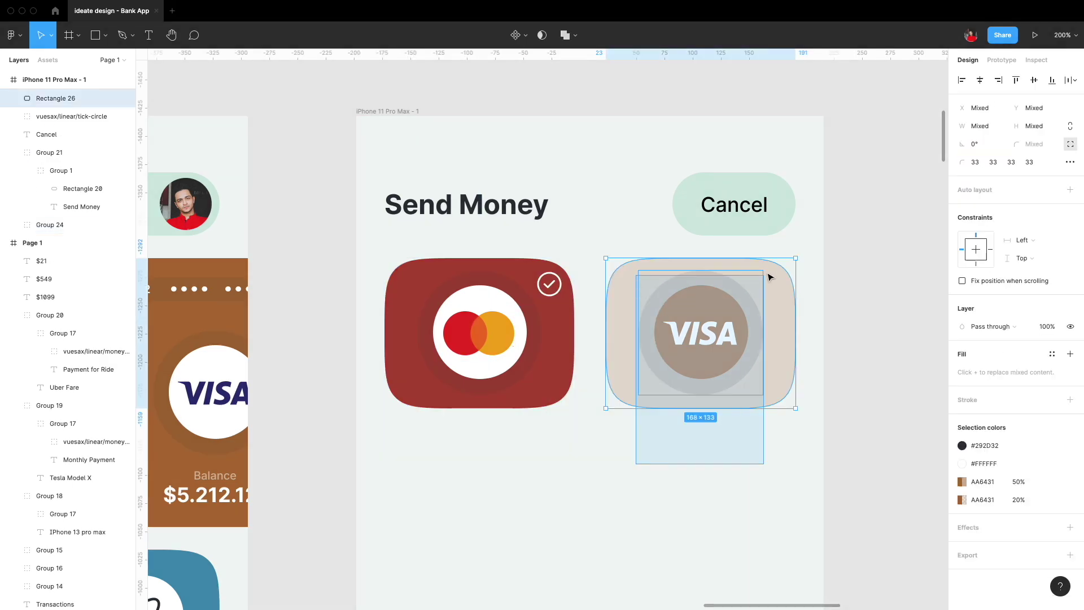
{"action": "key", "text": "ctrl+g"}
{"action": "left_click", "coordinate": [581, 465]}
{"action": "key", "text": "shift+0"}
{"action": "left_click", "coordinate": [627, 293]}
{"action": "left_click", "coordinate": [645, 246], "text": "shift"}
{"action": "key", "text": "Escape"}
{"action": "scroll", "coordinate": [516, 356], "scroll_direction": "down", "scroll_amount": 1}
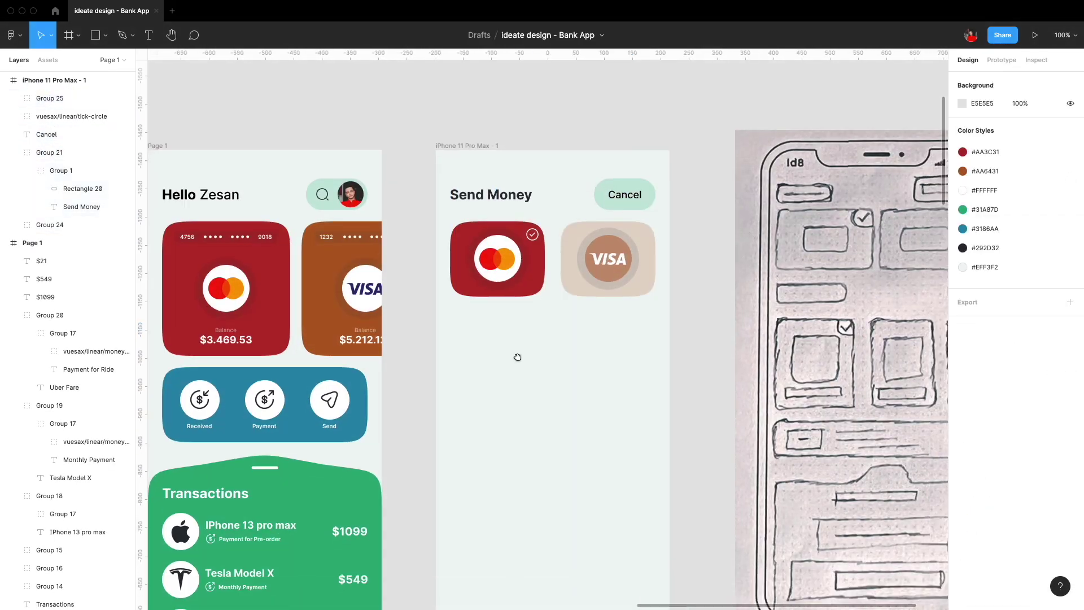
Step: Duplicate the Send Money heading below the cards and retype it as 'Send To'
{"action": "double_click", "coordinate": [509, 195]}
{"action": "mouse_move", "coordinate": [509, 198]}
{"action": "left_mouse_down"}
{"action": "mouse_move", "coordinate": [523, 138]}
{"action": "mouse_move", "coordinate": [509, 320]}
{"action": "left_mouse_up"}
{"action": "double_click", "coordinate": [474, 317]}
{"action": "type", "text": "o"}
{"action": "key", "text": "Escape"}
{"action": "key", "text": "Escape"}
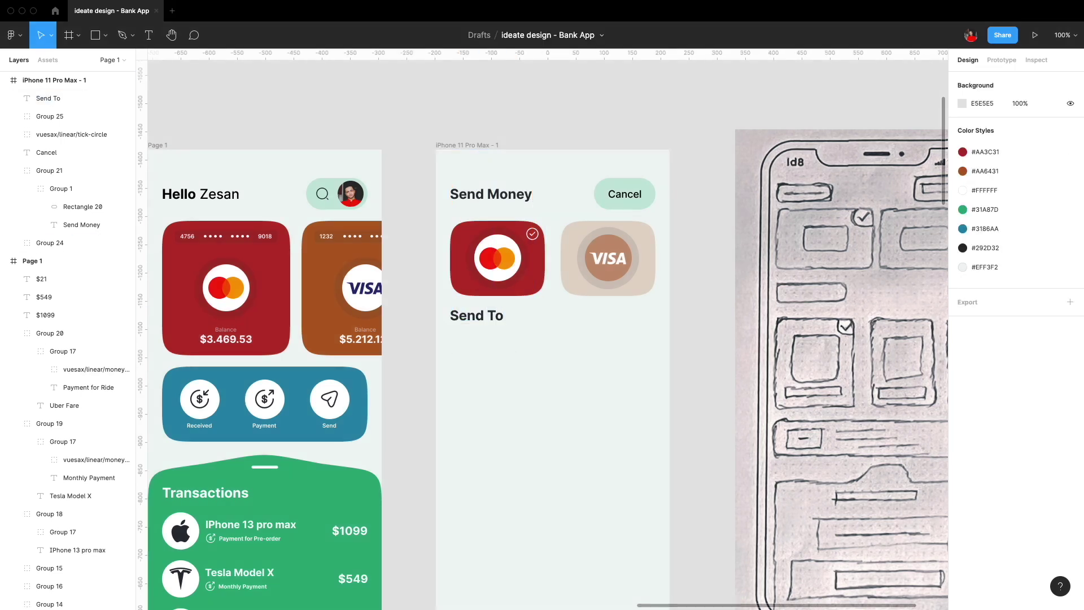
Step: Copy the search icon from the icons board and align it beside the Send To heading
{"action": "scroll", "coordinate": [546, 315], "scroll_direction": "down", "scroll_amount": 5}
{"action": "scroll", "coordinate": [577, 376], "scroll_direction": "down", "scroll_amount": 10}
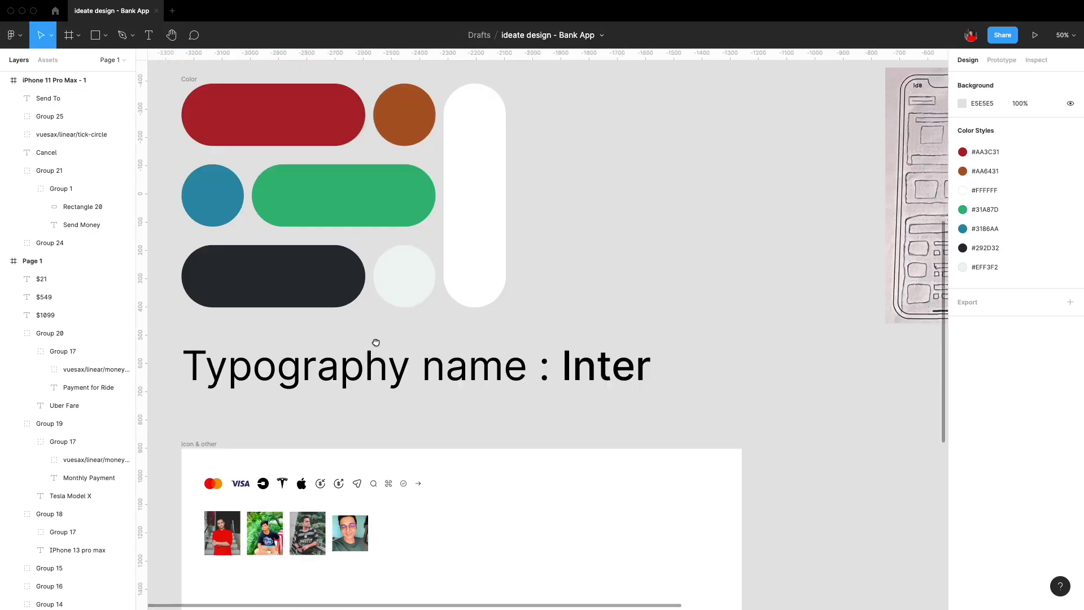
{"action": "left_click", "coordinate": [382, 438]}
{"action": "key", "text": "ctrl+c"}
{"action": "key", "text": "ctrl+v"}
{"action": "left_click_drag", "start_coordinate": [543, 328], "coordinate": [590, 317]}
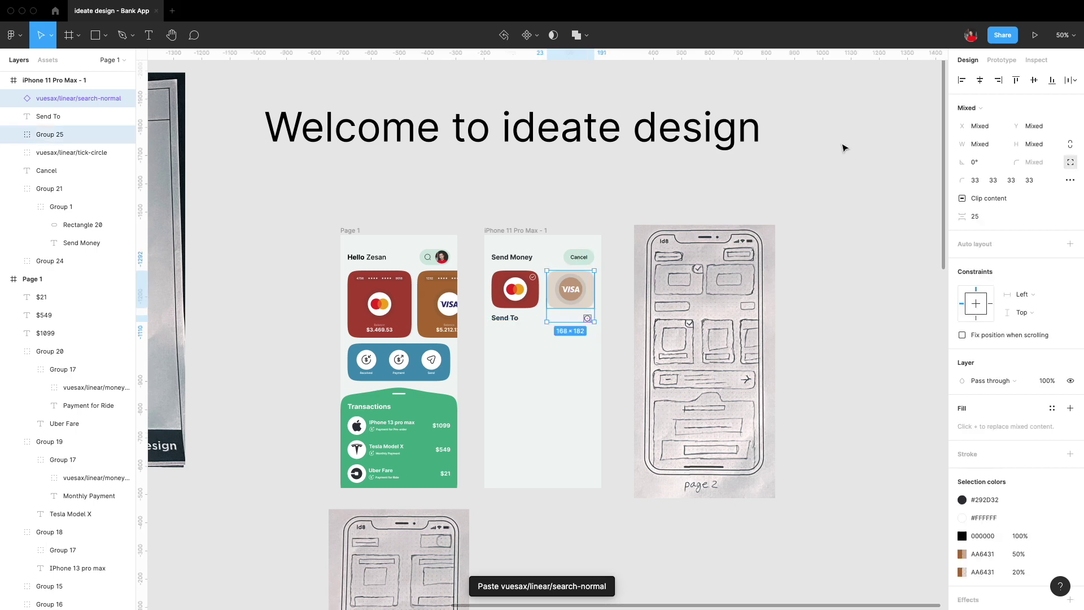
{"action": "left_click", "coordinate": [506, 354]}
{"action": "left_click_drag", "start_coordinate": [506, 353], "coordinate": [599, 311]}
{"action": "left_click", "coordinate": [547, 382]}
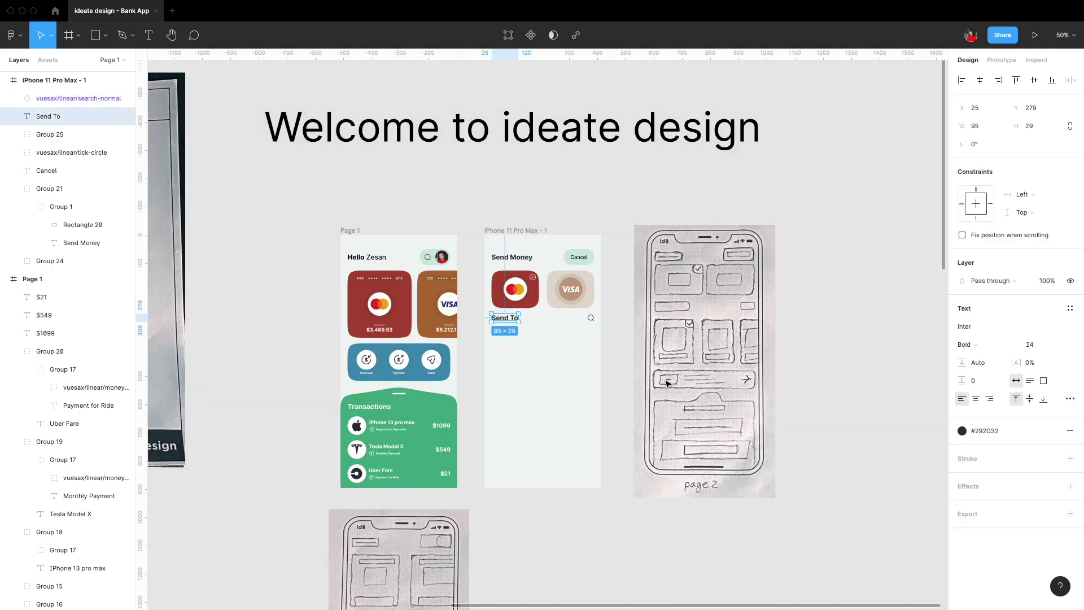
Step: Draw a rectangle below Send To and resize it into a contact tile
{"action": "left_click", "coordinate": [106, 35]}
{"action": "left_click", "coordinate": [116, 57]}
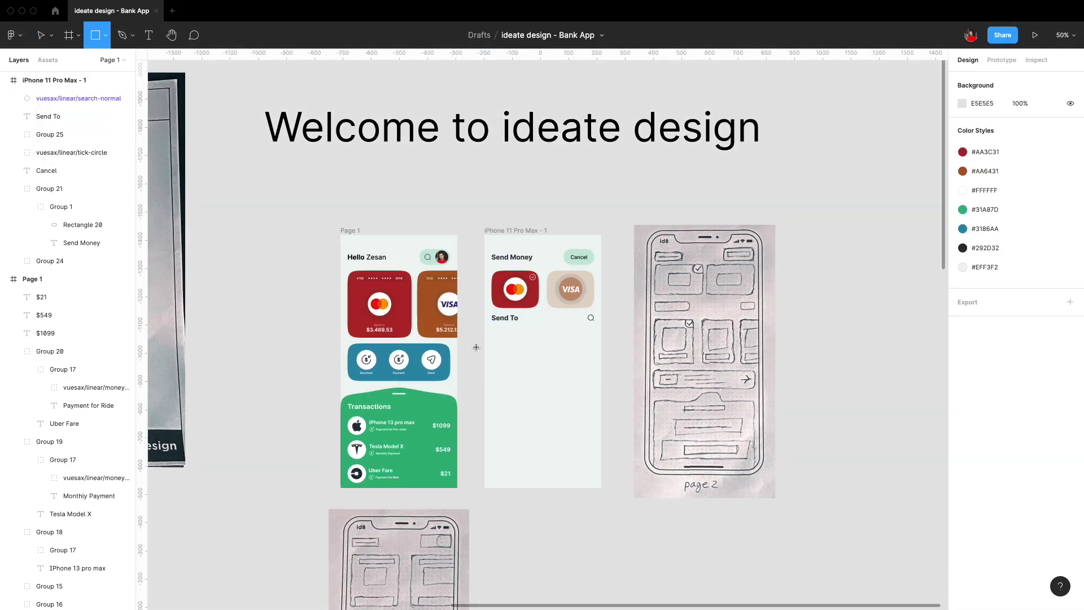
{"action": "left_click_drag", "start_coordinate": [492, 325], "coordinate": [515, 350]}
{"action": "scroll", "coordinate": [501, 336], "scroll_direction": "up", "scroll_amount": 5}
{"action": "left_click_drag", "start_coordinate": [379, 359], "coordinate": [380, 369]}
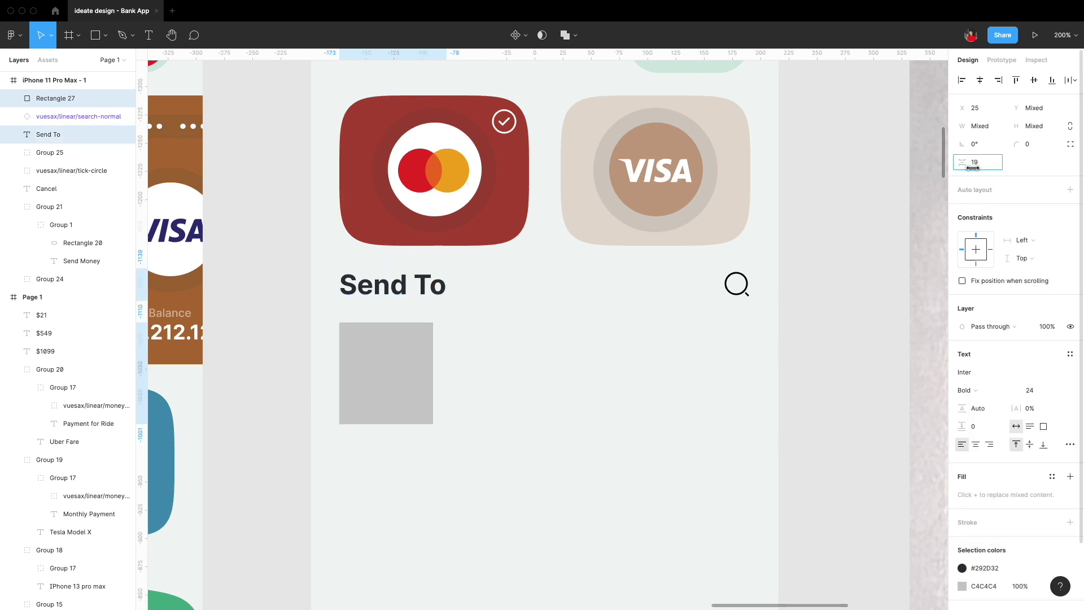
{"action": "left_click", "coordinate": [428, 412]}
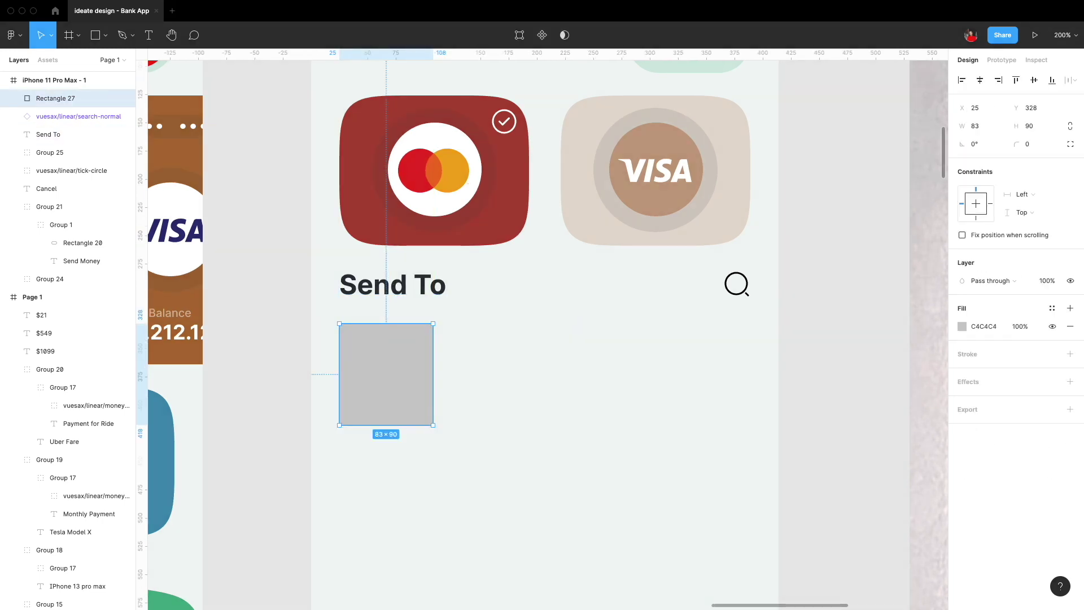
{"action": "mouse_move", "coordinate": [433, 379]}
{"action": "left_mouse_down"}
{"action": "mouse_move", "coordinate": [474, 380]}
{"action": "mouse_move", "coordinate": [433, 379]}
{"action": "left_mouse_up"}
{"action": "left_click_drag", "start_coordinate": [384, 425], "coordinate": [384, 461]}
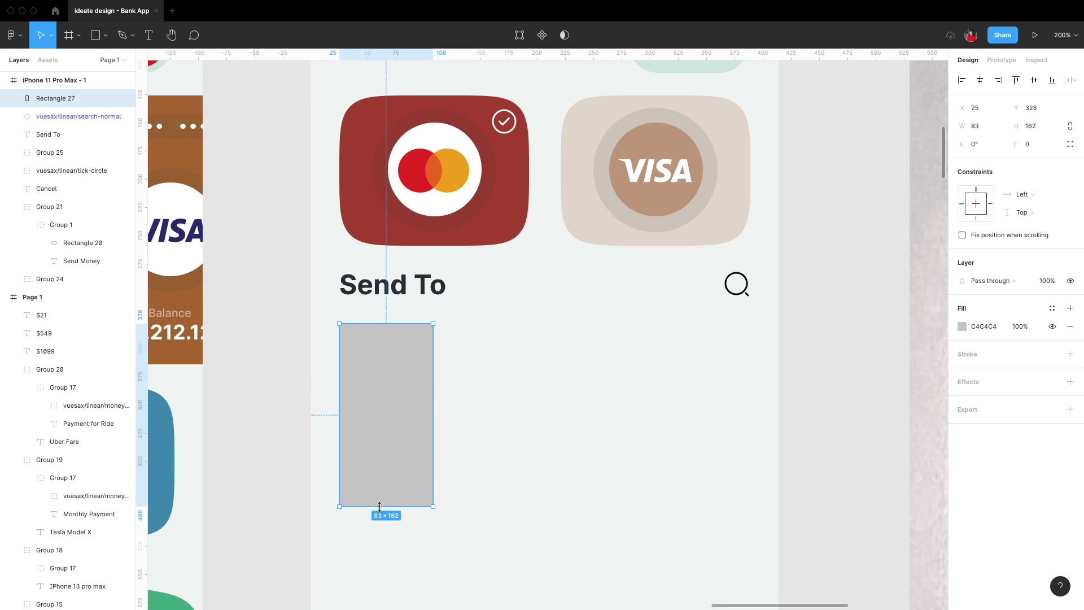
{"action": "left_click_drag", "start_coordinate": [433, 446], "coordinate": [483, 436]}
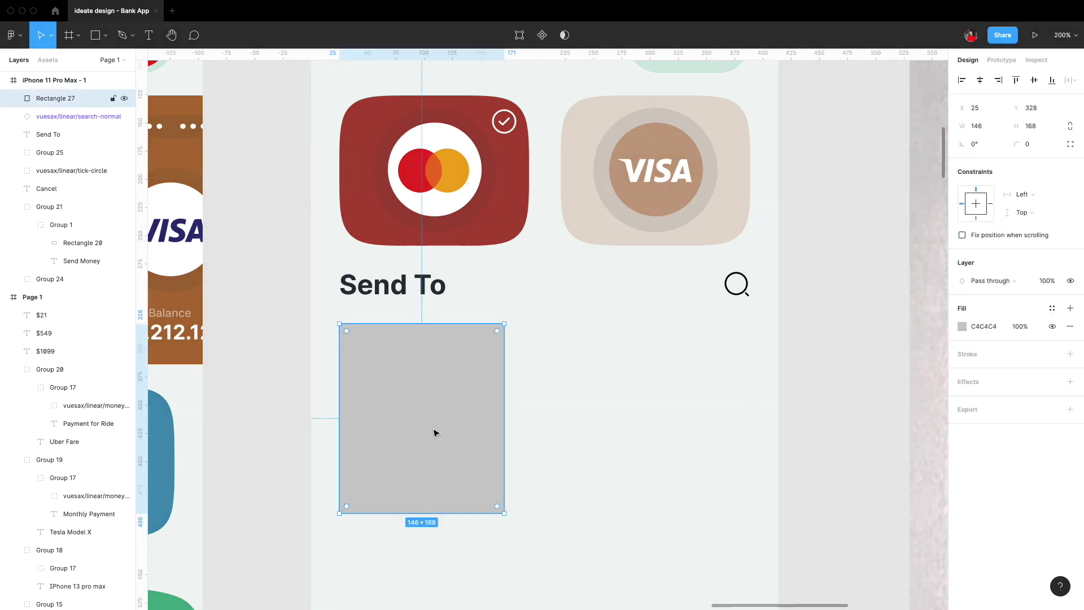
{"action": "scroll", "coordinate": [433, 433], "scroll_direction": "down", "scroll_amount": 3}
{"action": "scroll", "coordinate": [576, 414], "scroll_direction": "up", "scroll_amount": 1}
Step: Duplicate the tile into a row of three with 20 gap and 33 corner radius
{"action": "left_click_drag", "start_coordinate": [429, 298], "coordinate": [528, 289]}
{"action": "left_click", "coordinate": [434, 288], "text": "shift"}
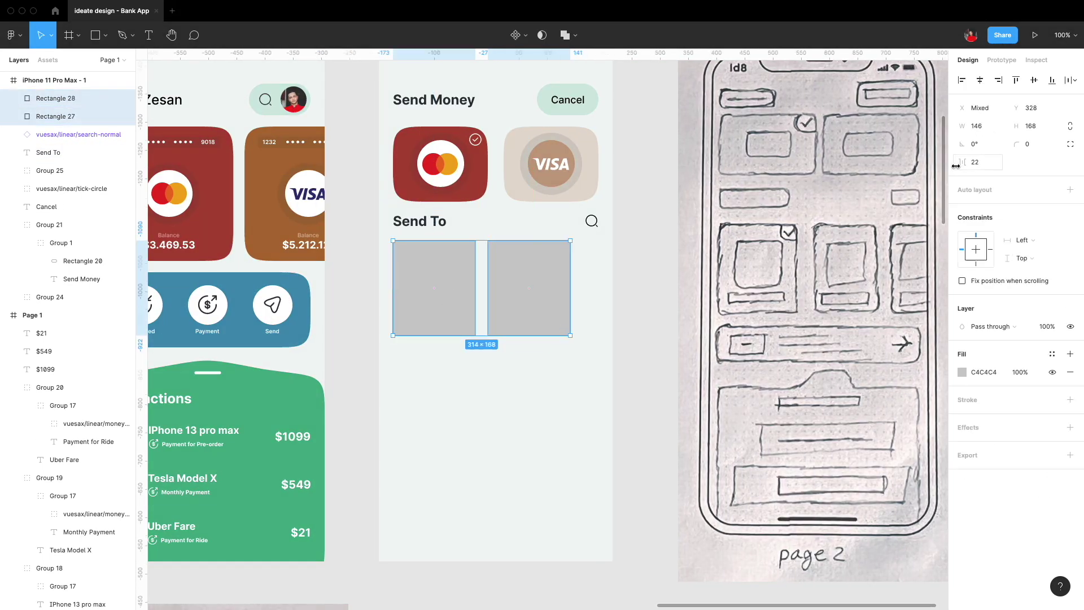
{"action": "left_click_drag", "start_coordinate": [955, 166], "coordinate": [951, 166]}
{"action": "left_click_drag", "start_coordinate": [559, 303], "coordinate": [599, 295]}
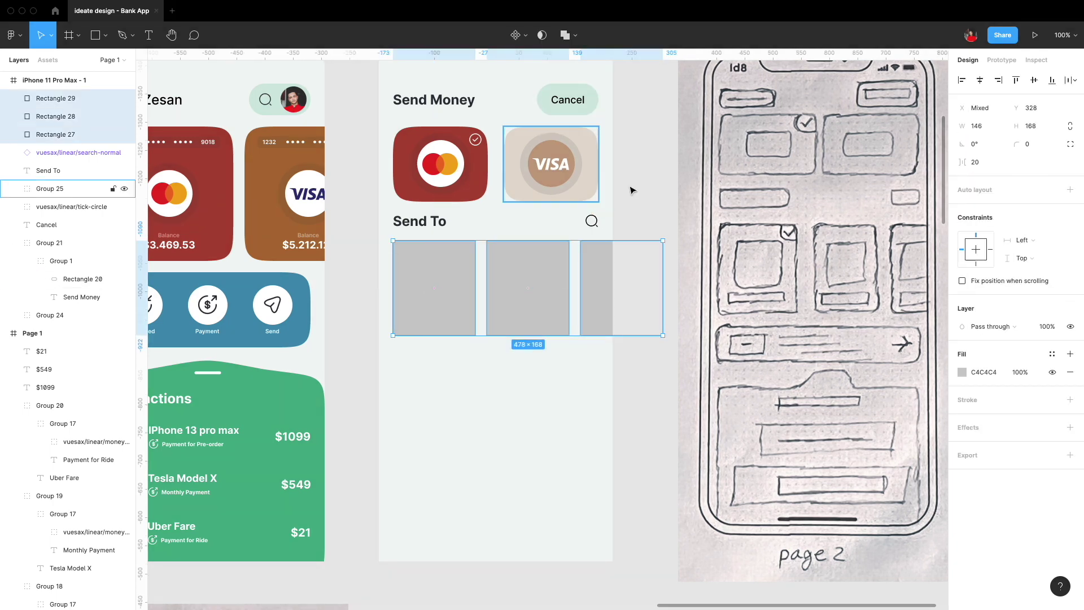
{"action": "left_click", "coordinate": [1032, 143]}
{"action": "type", "text": "33"}
{"action": "key", "text": "Return"}
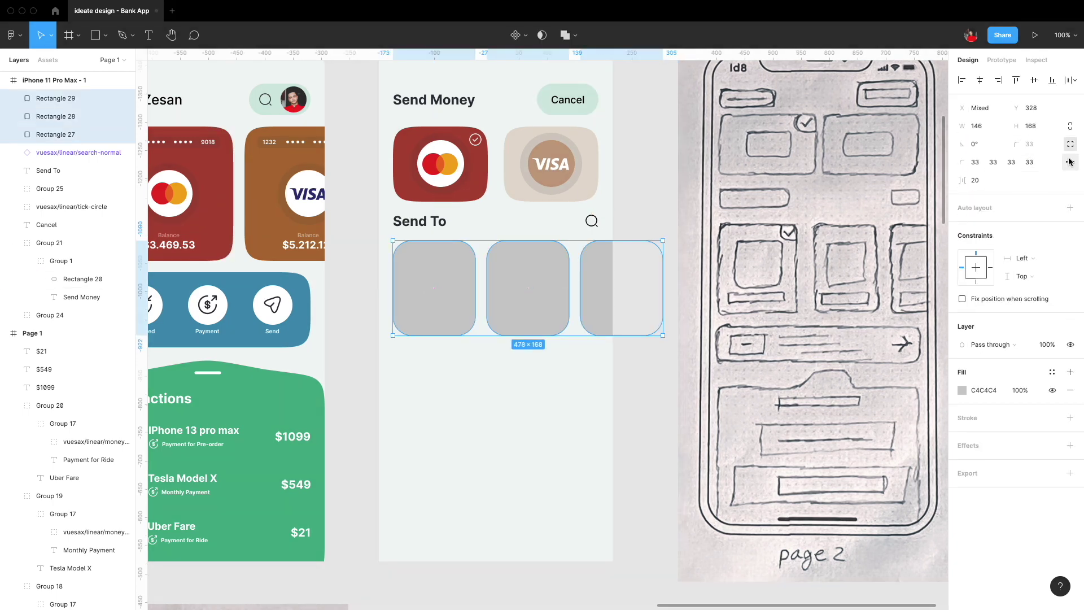
Step: Fill the tiles green #31A87D, lowering opacity on the second and third tiles
{"action": "left_click", "coordinate": [433, 288], "text": "shift"}
{"action": "left_click", "coordinate": [1052, 354]}
{"action": "left_click", "coordinate": [1011, 366]}
{"action": "type", "text": "2"}
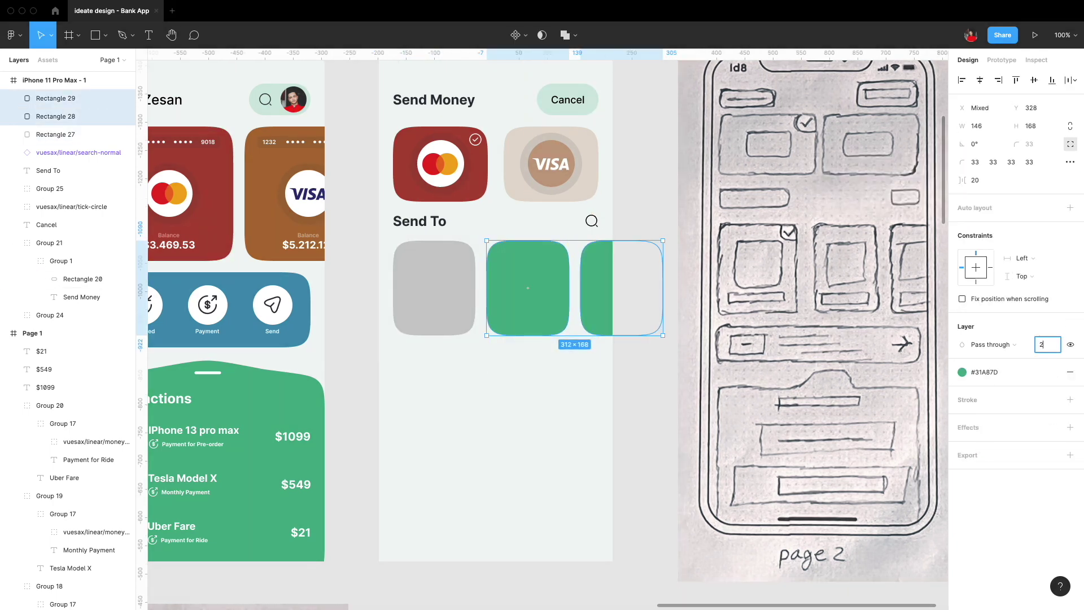
{"action": "type", "text": "0"}
{"action": "key", "text": "Return"}
{"action": "left_click", "coordinate": [433, 288]}
{"action": "left_click", "coordinate": [452, 392]}
Step: Paste the contact profile photo into the design
{"action": "scroll", "coordinate": [603, 441], "scroll_direction": "down", "scroll_amount": 5}
{"action": "scroll", "coordinate": [343, 411], "scroll_direction": "down", "scroll_amount": 3}
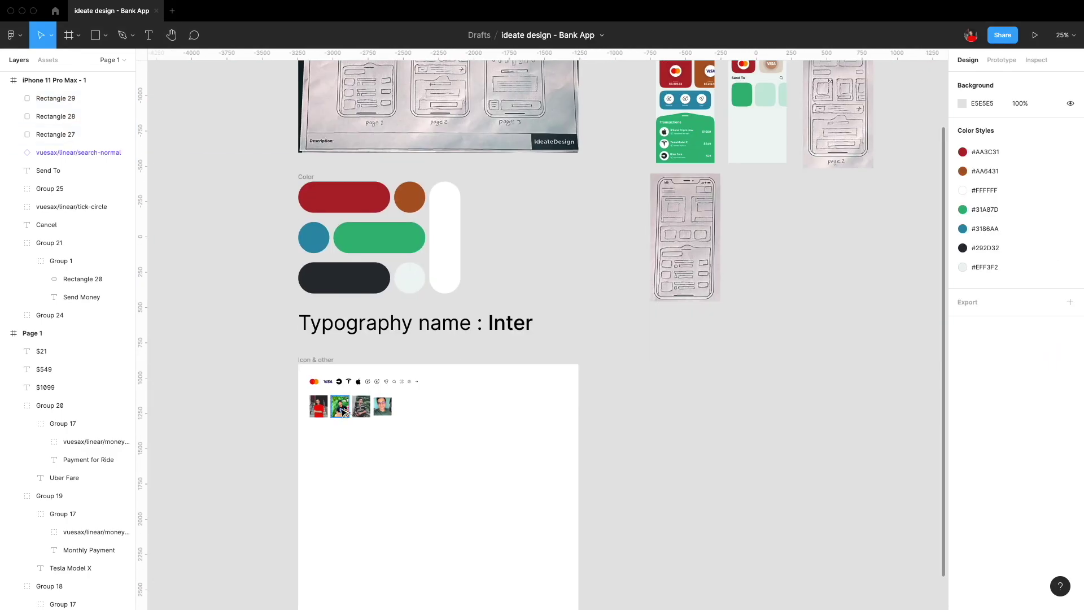
{"action": "key", "text": "ctrl+v"}
Step: Place the circular avatar photo on the first green Send To tile and scale it to fit
{"action": "scroll", "coordinate": [811, 205], "scroll_direction": "up", "scroll_amount": 3}
{"action": "mouse_move", "coordinate": [605, 387]}
{"action": "left_mouse_down"}
{"action": "mouse_move", "coordinate": [621, 380]}
{"action": "mouse_move", "coordinate": [651, 408]}
{"action": "left_mouse_up"}
{"action": "key", "text": "k"}
{"action": "mouse_move", "coordinate": [582, 373]}
{"action": "left_mouse_down"}
{"action": "mouse_move", "coordinate": [624, 401]}
{"action": "mouse_move", "coordinate": [624, 496]}
{"action": "left_mouse_up"}
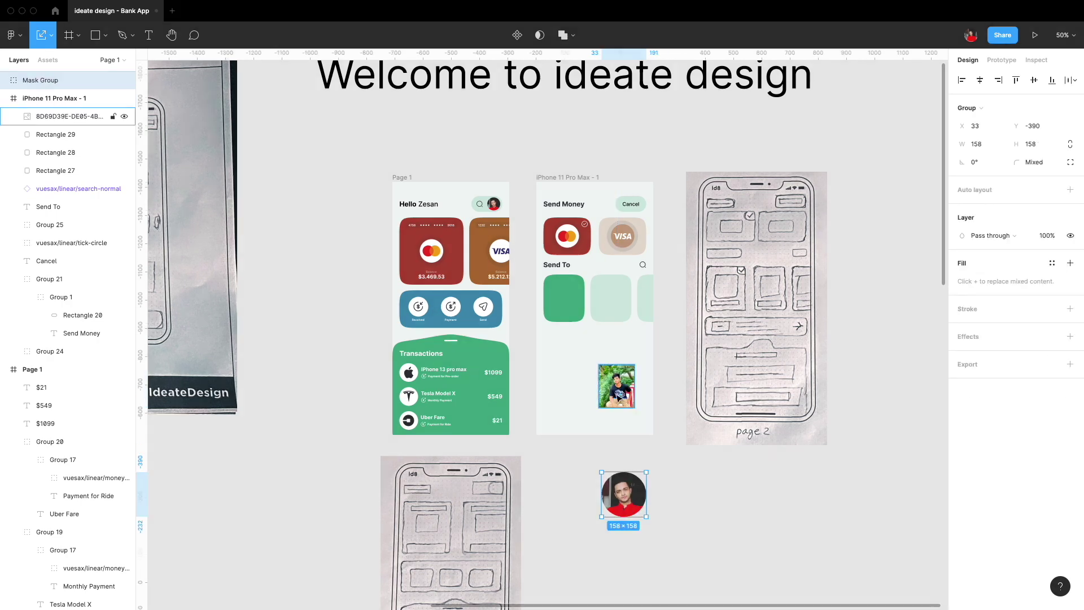
{"action": "left_click_drag", "start_coordinate": [561, 408], "coordinate": [497, 251]}
{"action": "scroll", "coordinate": [583, 350], "scroll_direction": "up", "scroll_amount": 5}
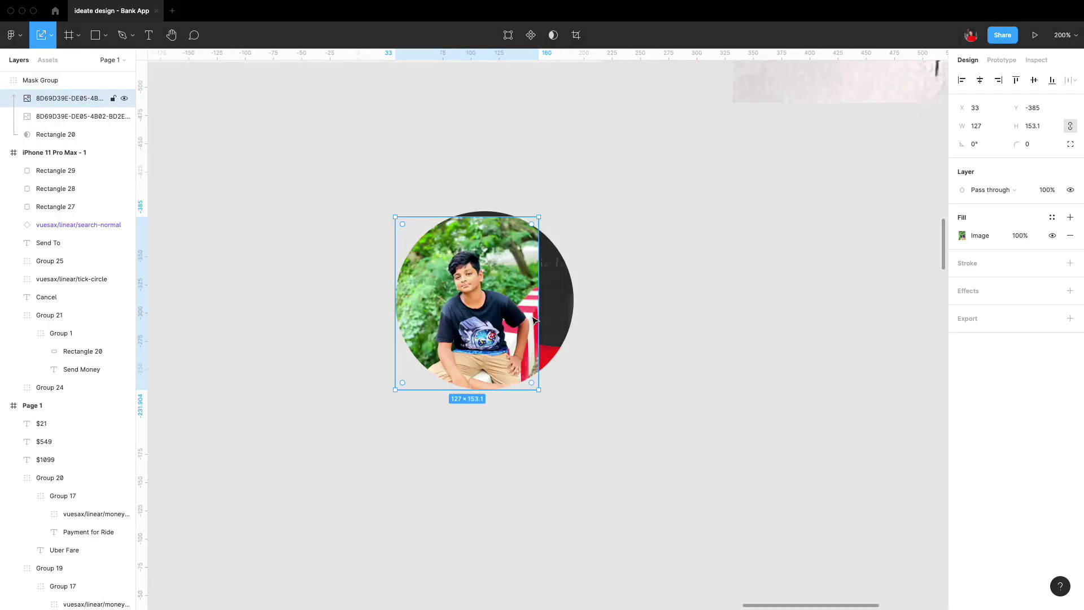
{"action": "mouse_move", "coordinate": [537, 387]}
{"action": "left_mouse_down"}
{"action": "mouse_move", "coordinate": [511, 313]}
{"action": "mouse_move", "coordinate": [509, 224]}
{"action": "left_mouse_up"}
{"action": "scroll", "coordinate": [511, 313], "scroll_direction": "down", "scroll_amount": 5}
{"action": "scroll", "coordinate": [520, 278], "scroll_direction": "up", "scroll_amount": 5}
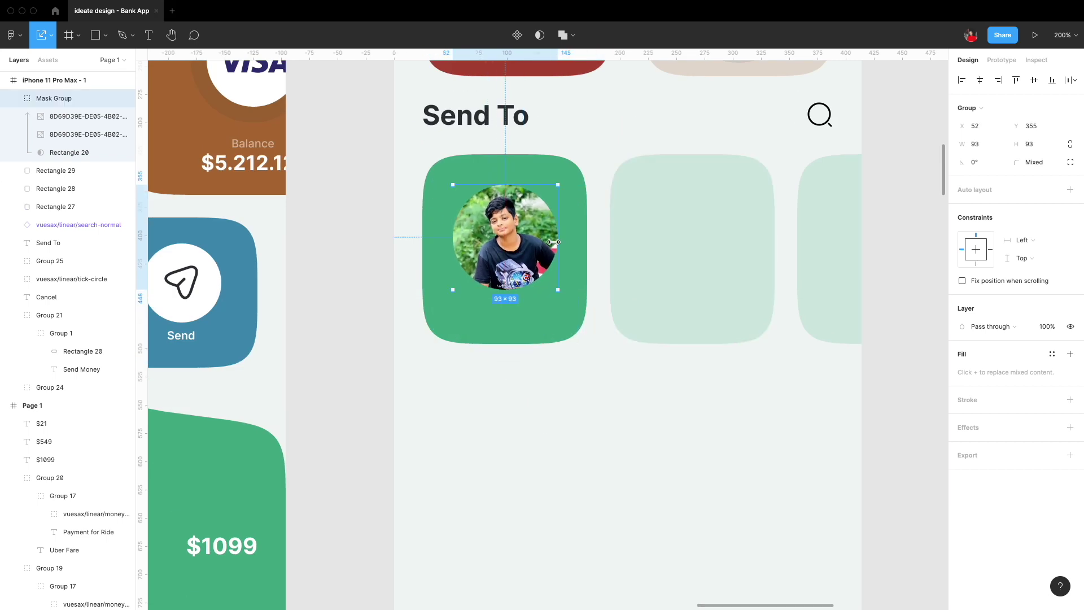
{"action": "left_click_drag", "start_coordinate": [551, 299], "coordinate": [537, 285]}
{"action": "left_click", "coordinate": [601, 383]}
Step: Add the contact's name as a white Inter Medium 11 label inside the tile
{"action": "scroll", "coordinate": [315, 318], "scroll_direction": "left", "scroll_amount": 5}
{"action": "key", "text": "t"}
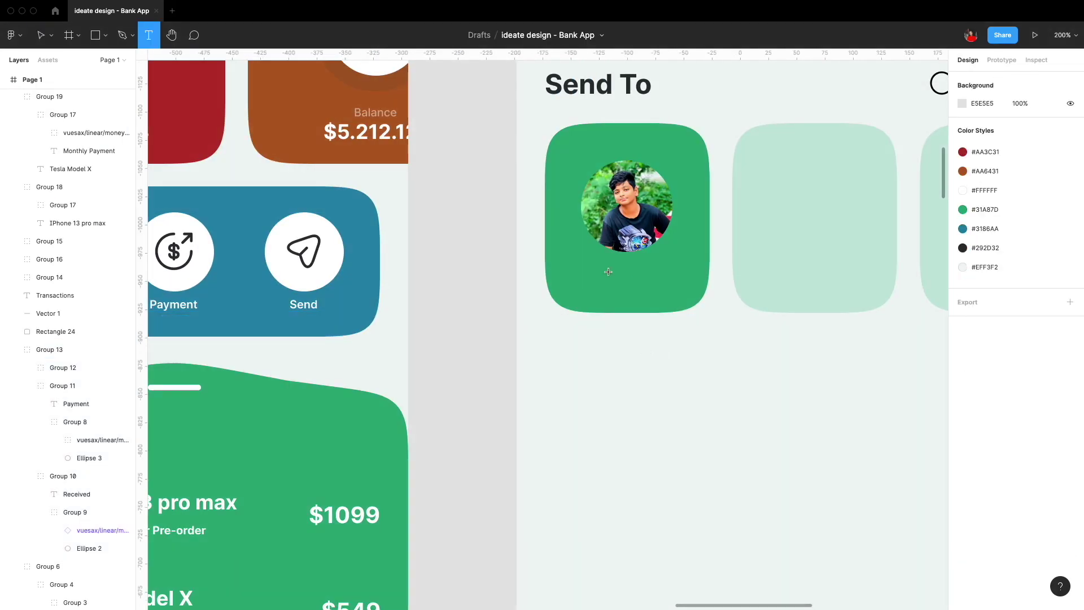
{"action": "left_click", "coordinate": [597, 278]}
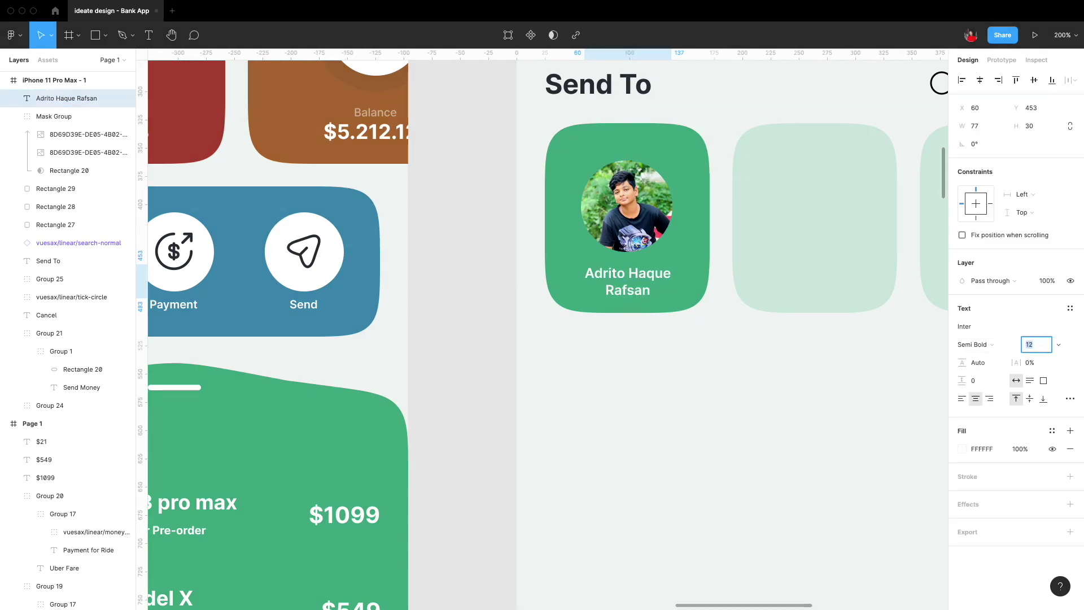
{"action": "key", "text": "Return"}
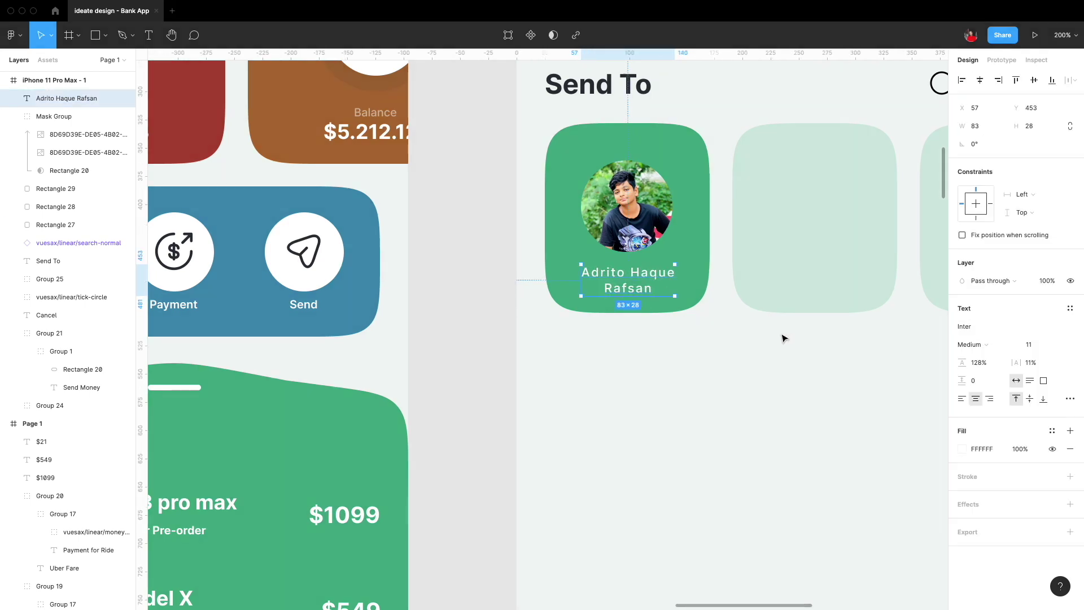
{"action": "key", "text": "Escape"}
{"action": "key", "text": "Escape"}
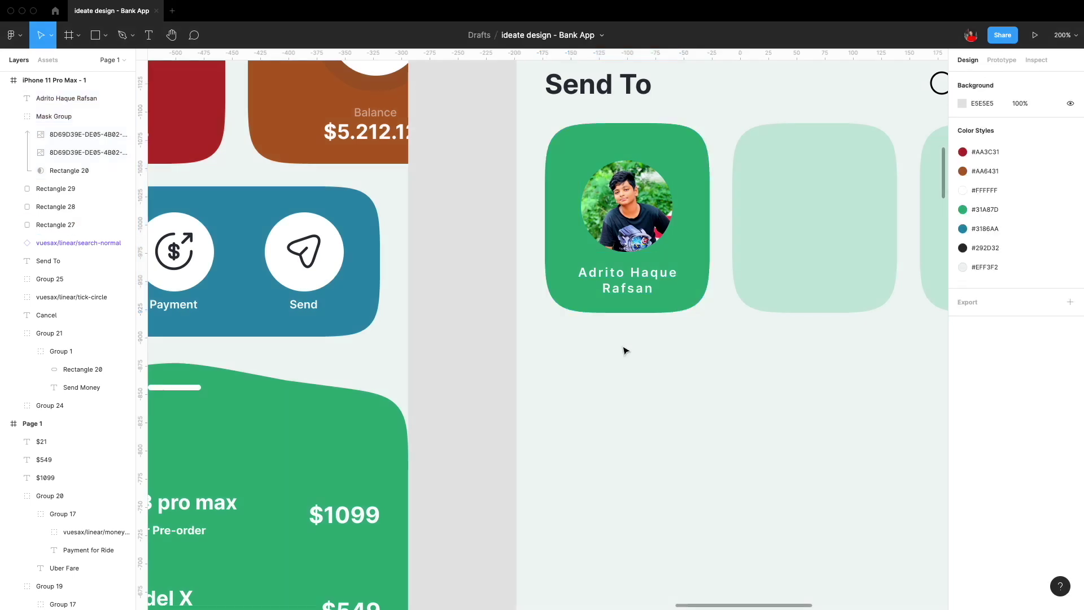
{"action": "left_click", "coordinate": [675, 284]}
{"action": "key", "text": "Escape"}
{"action": "key", "text": "Escape"}
{"action": "key", "text": "shift+0"}
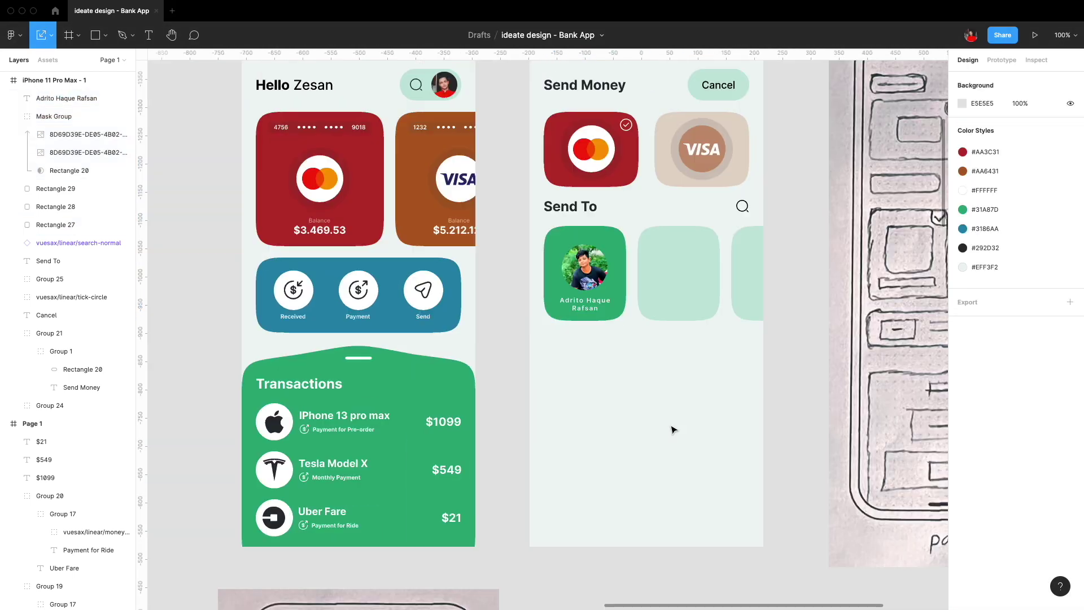
Step: Copy the tick-circle icon onto the contact tile and bring it to the front
{"action": "left_click_drag", "start_coordinate": [634, 129], "coordinate": [615, 243]}
{"action": "right_click", "coordinate": [615, 243]}
{"action": "left_click", "coordinate": [633, 263]}
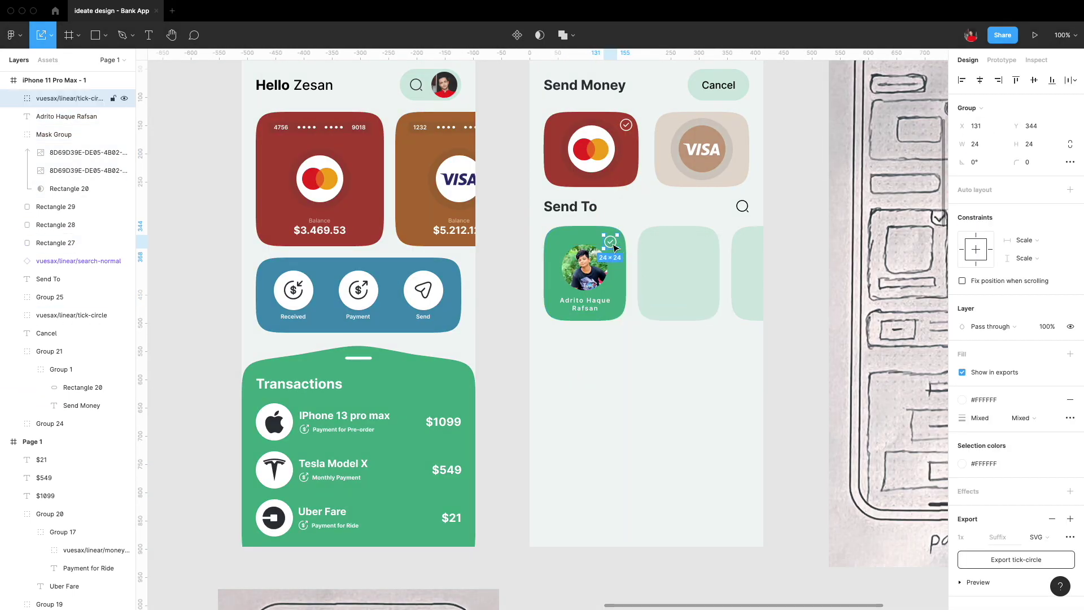
{"action": "scroll", "coordinate": [632, 244], "scroll_direction": "up", "scroll_amount": 3}
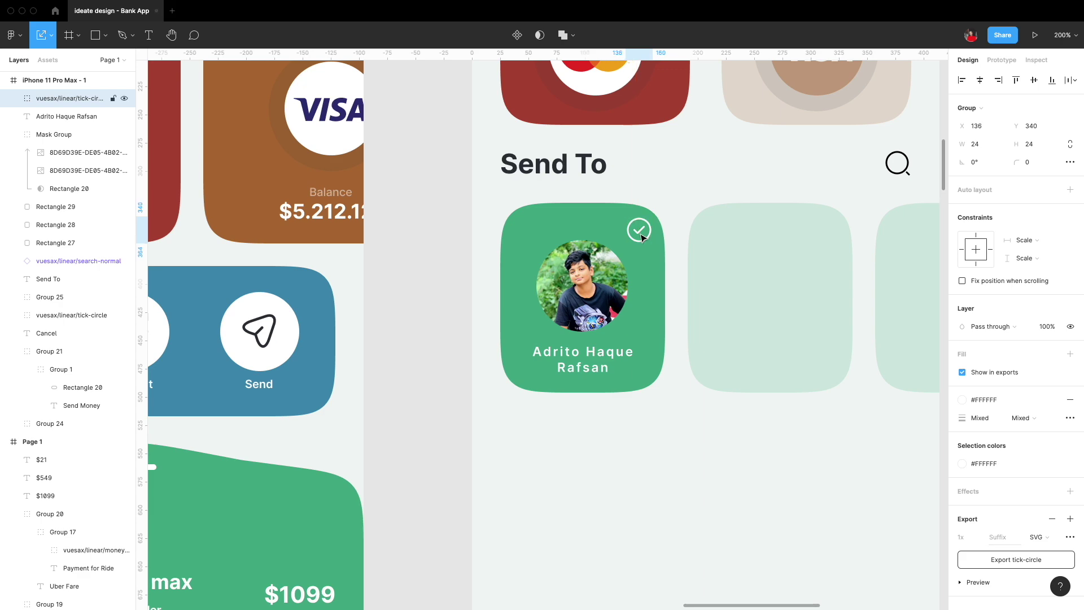
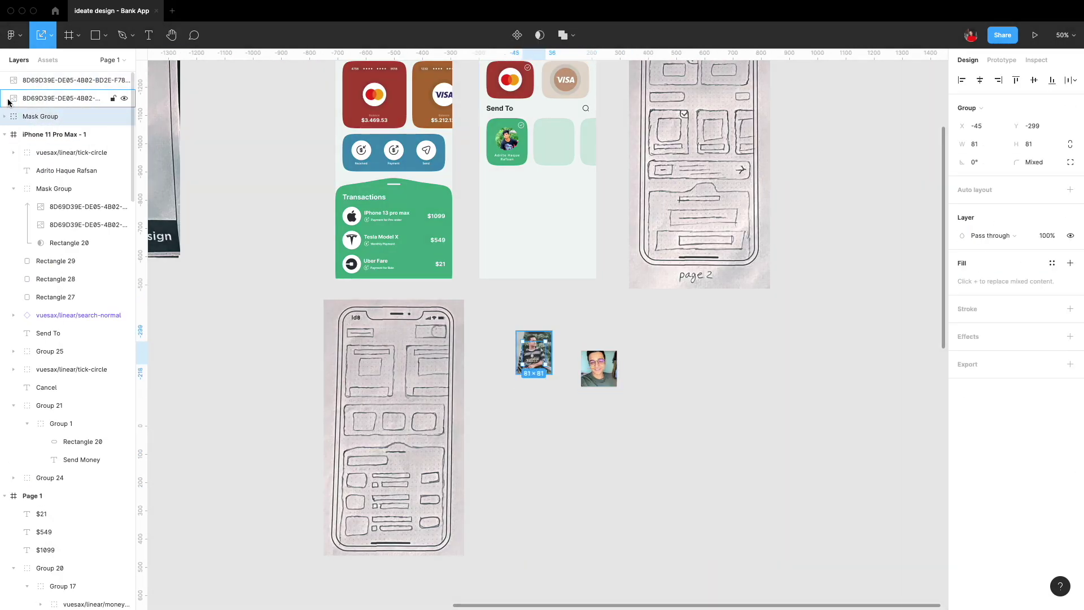
Step: Mask the photos into circles in the second and third cards, top-aligned and centred
{"action": "left_click_drag", "start_coordinate": [8, 102], "coordinate": [25, 120]}
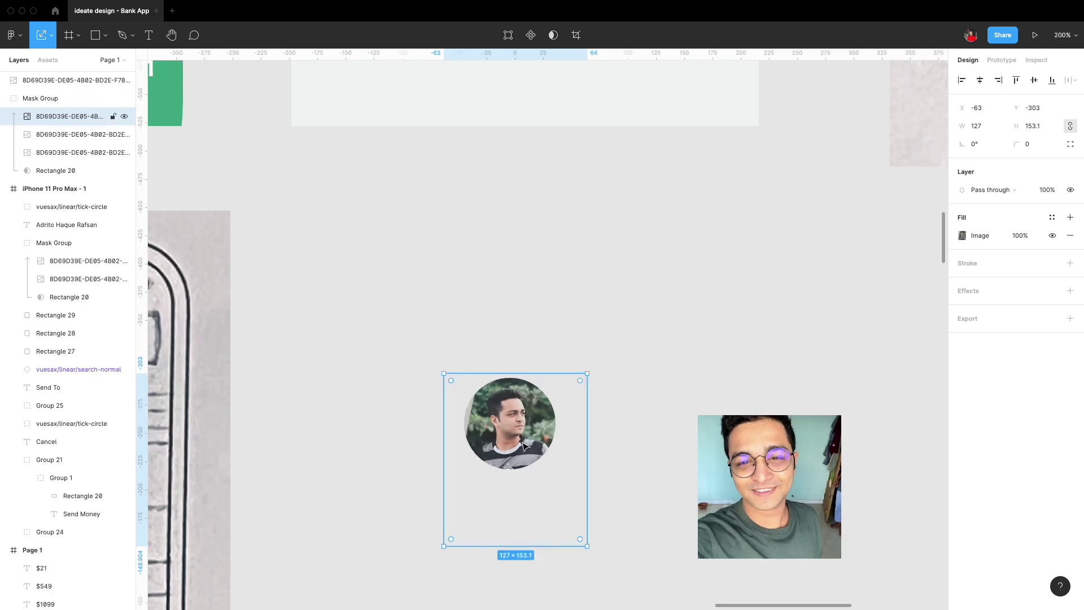
{"action": "left_click_drag", "start_coordinate": [524, 391], "coordinate": [592, 417]}
{"action": "left_click", "coordinate": [592, 417]}
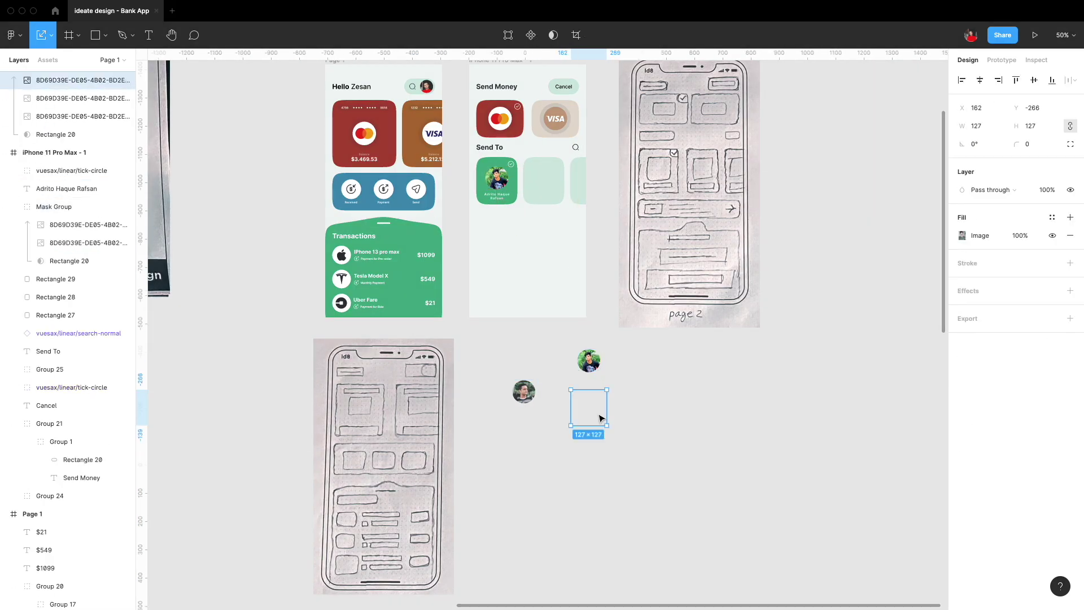
{"action": "left_click_drag", "start_coordinate": [594, 368], "coordinate": [591, 191]}
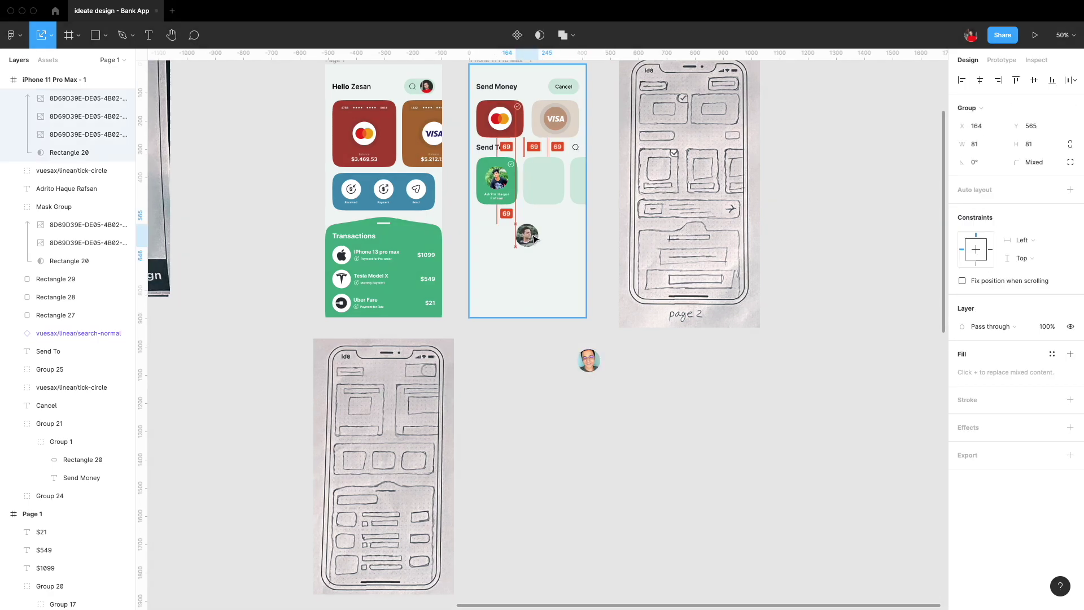
{"action": "scroll", "coordinate": [401, 440], "scroll_direction": "up", "scroll_amount": 5}
{"action": "left_click", "coordinate": [421, 363]}
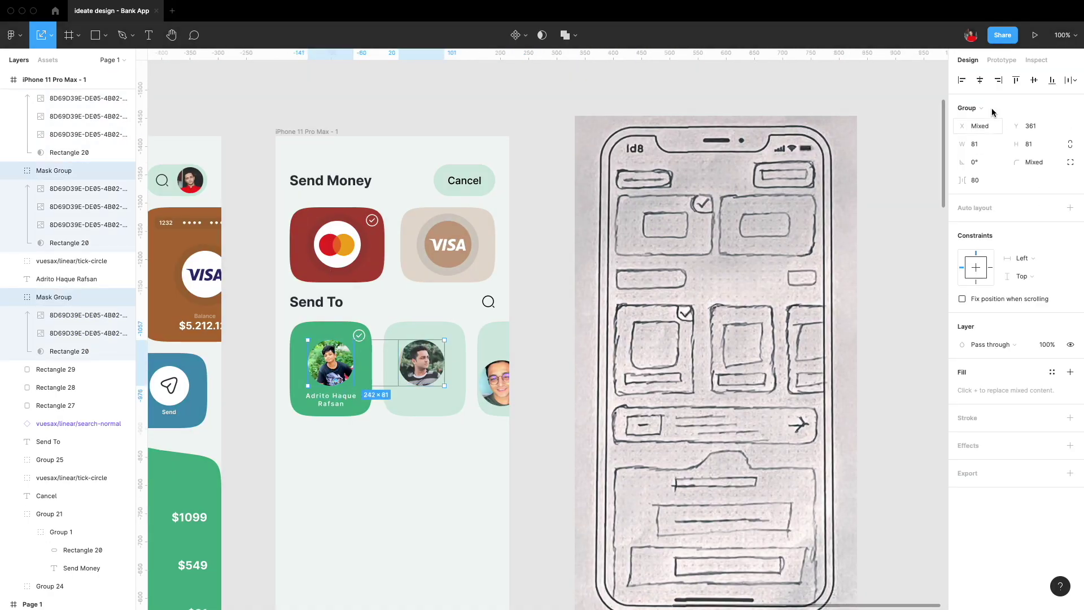
{"action": "left_click", "coordinate": [499, 383], "text": "shift"}
{"action": "key", "text": "alt+w"}
{"action": "key", "text": "alt+h"}
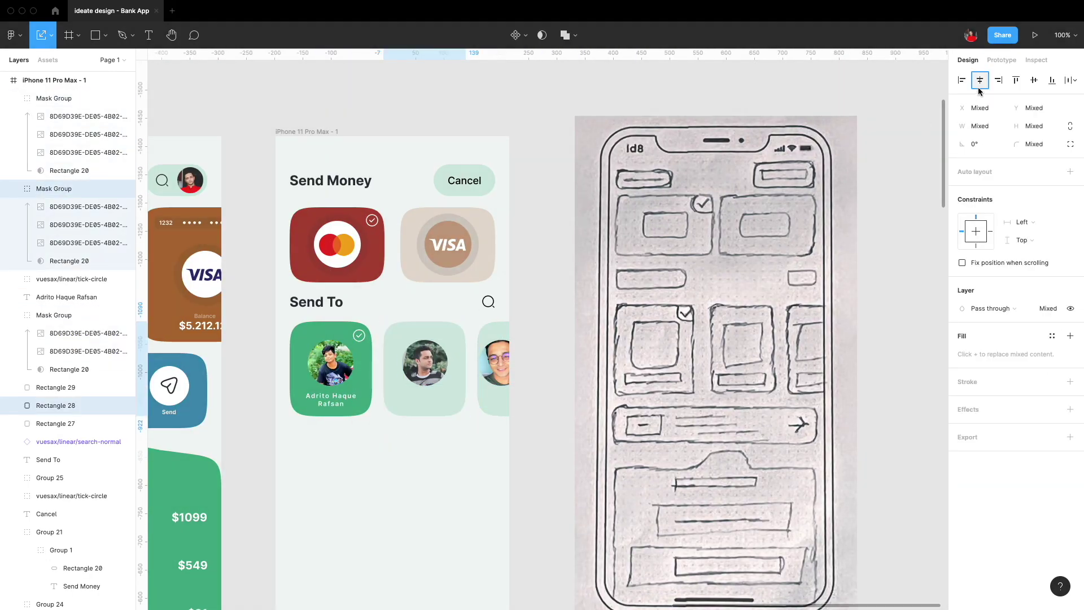
Step: Copy the name label into both cards, rename the third with a dark fill, top-align all three
{"action": "left_click_drag", "start_coordinate": [331, 399], "coordinate": [420, 397]}
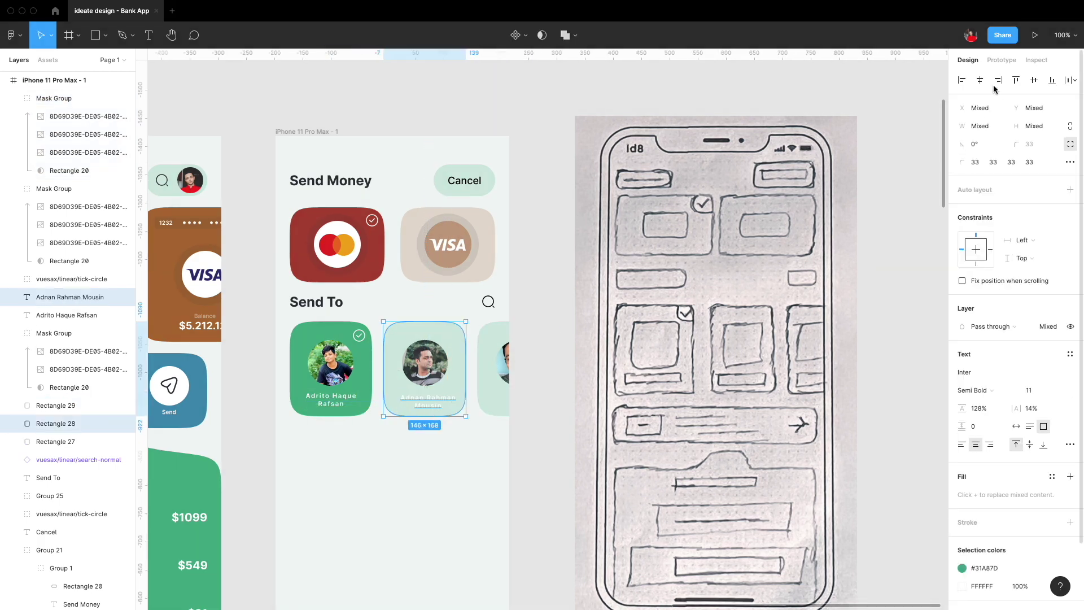
{"action": "left_click_drag", "start_coordinate": [427, 401], "coordinate": [464, 440]}
{"action": "key", "text": "Return"}
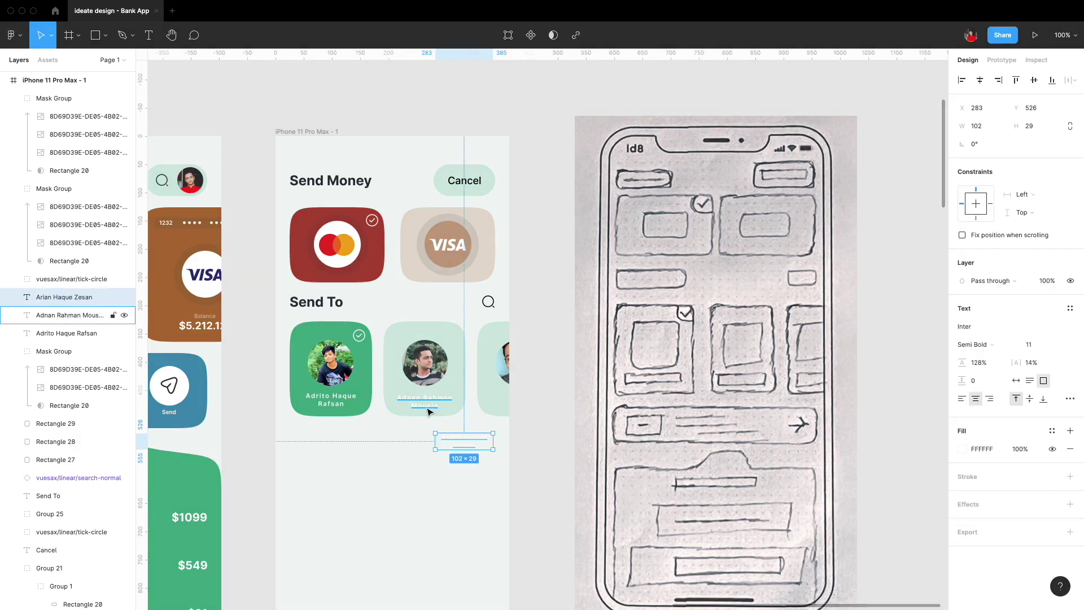
{"action": "left_click", "coordinate": [963, 449]}
{"action": "left_click", "coordinate": [1050, 545]}
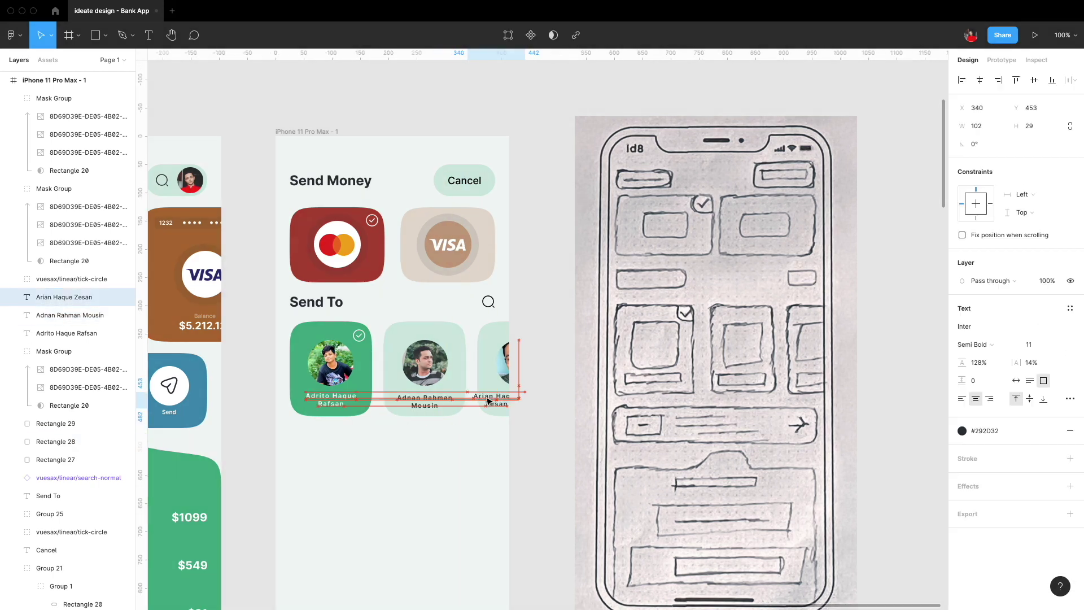
{"action": "left_click_drag", "start_coordinate": [463, 442], "coordinate": [506, 401]}
{"action": "left_click", "coordinate": [409, 439]}
{"action": "left_click_drag", "start_coordinate": [299, 432], "coordinate": [508, 395]}
{"action": "left_click", "coordinate": [1053, 80]}
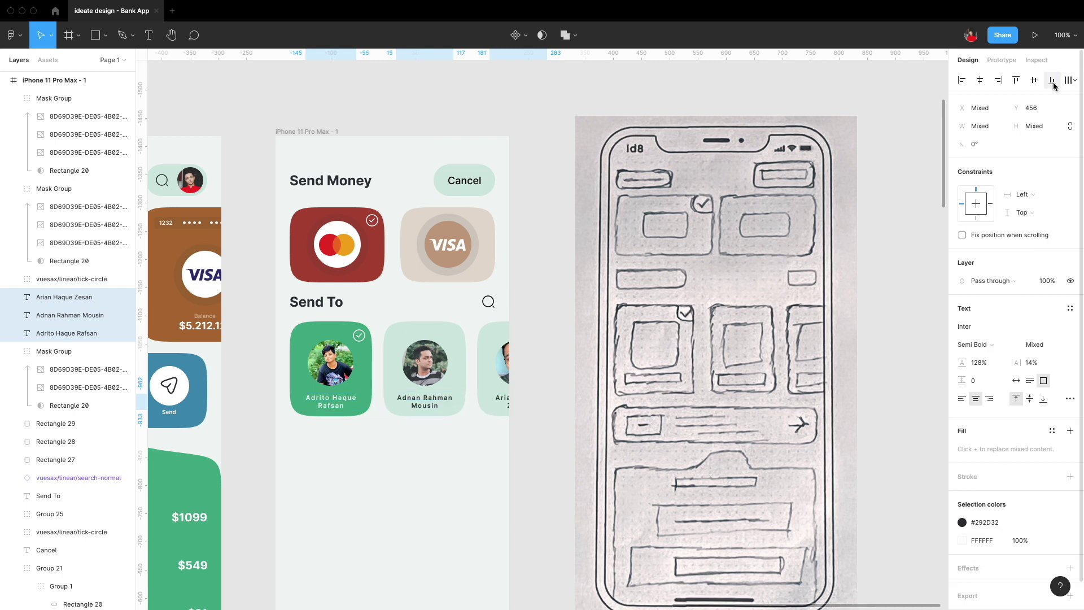
{"action": "left_click", "coordinate": [1014, 80]}
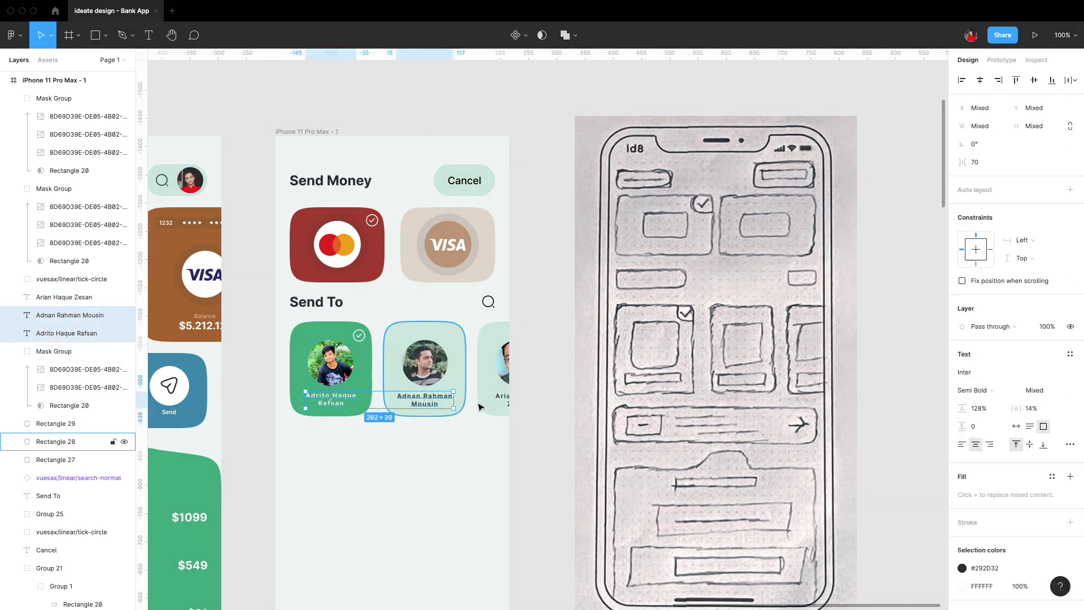
Step: Undo the last change and reselect the Send Money phone frame
{"action": "left_click", "coordinate": [409, 441]}
{"action": "key", "text": "ctrl+z"}
{"action": "scroll", "coordinate": [442, 124], "scroll_direction": "left", "scroll_amount": 3}
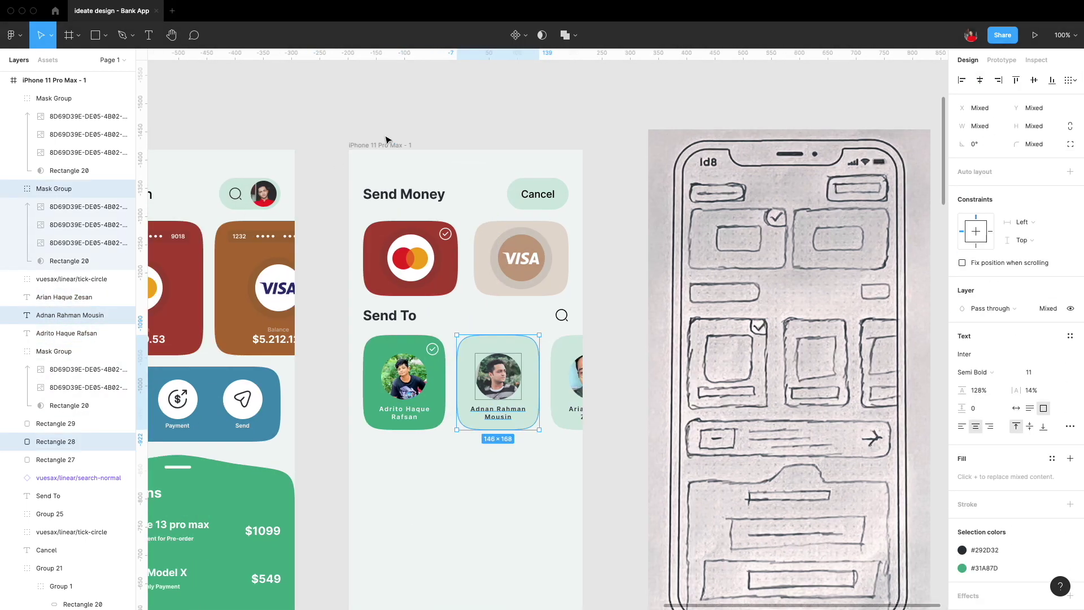
{"action": "key", "text": "Escape"}
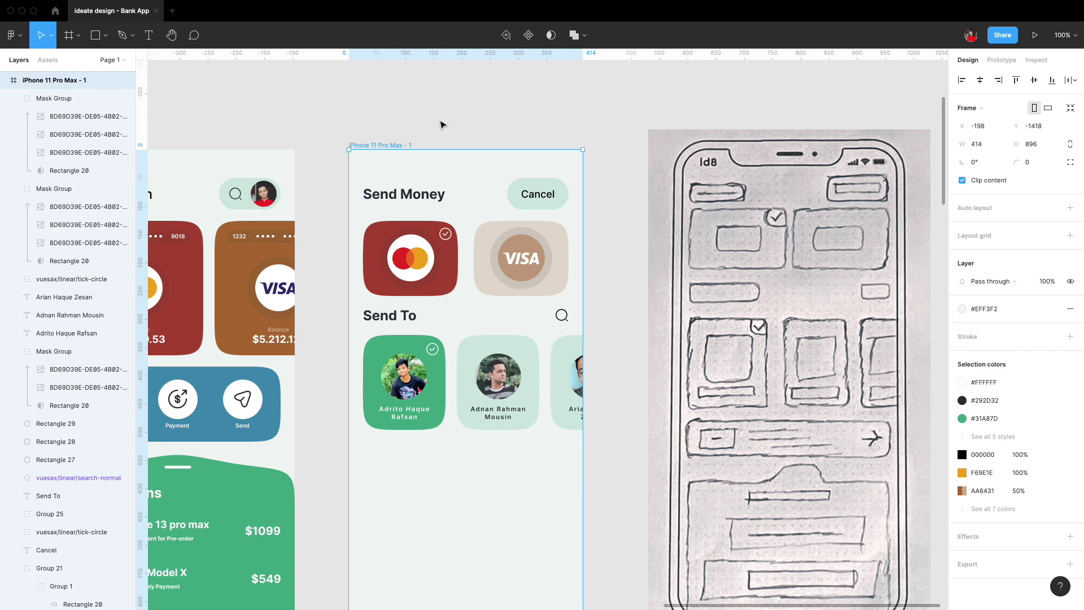
{"action": "scroll", "coordinate": [428, 317], "scroll_direction": "down", "scroll_amount": 5}
Step: Copy the blue panel below the cards as an 89-high bar with corner radius 30
{"action": "mouse_move", "coordinate": [425, 169]}
{"action": "left_mouse_down"}
{"action": "mouse_move", "coordinate": [428, 302]}
{"action": "mouse_move", "coordinate": [491, 300]}
{"action": "left_mouse_up"}
{"action": "key", "text": "Delete"}
{"action": "left_click", "coordinate": [237, 272]}
{"action": "left_click_drag", "start_coordinate": [237, 271], "coordinate": [526, 347]}
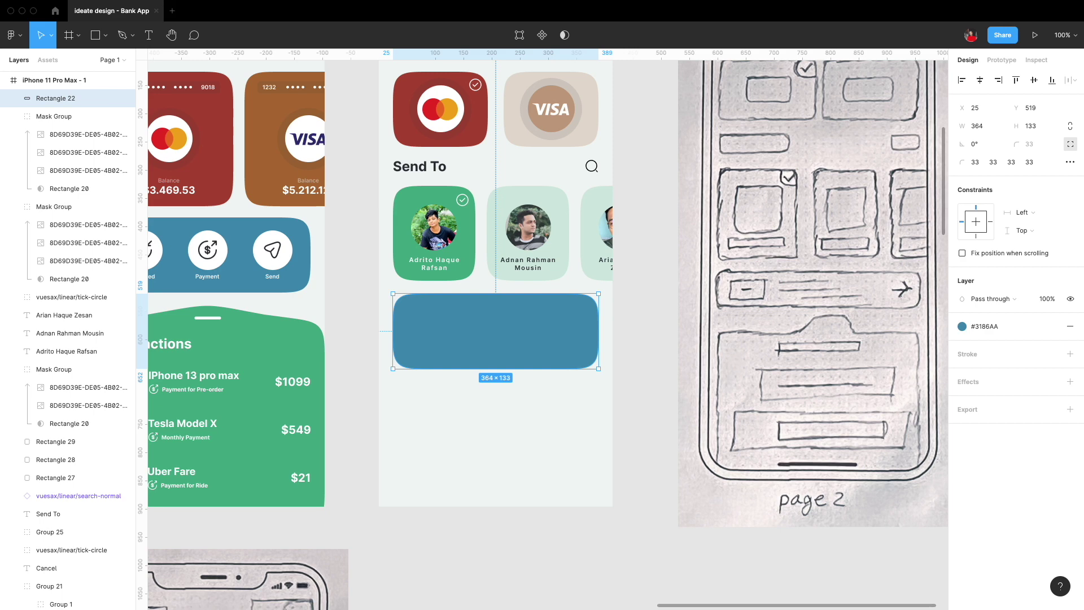
{"action": "left_click_drag", "start_coordinate": [490, 368], "coordinate": [487, 336]}
{"action": "left_click", "coordinate": [1070, 144]}
{"action": "left_click_drag", "start_coordinate": [1017, 144], "coordinate": [981, 149]}
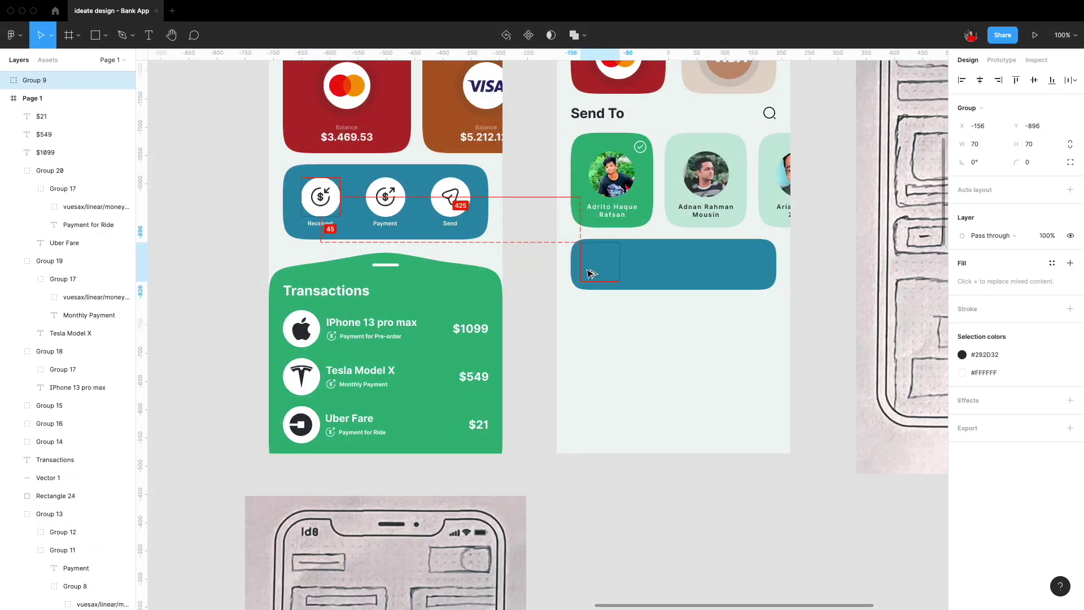
Step: Move the white circle onto the bar and paste in a scanning icon with a saved colour style
{"action": "left_click_drag", "start_coordinate": [589, 273], "coordinate": [592, 274]}
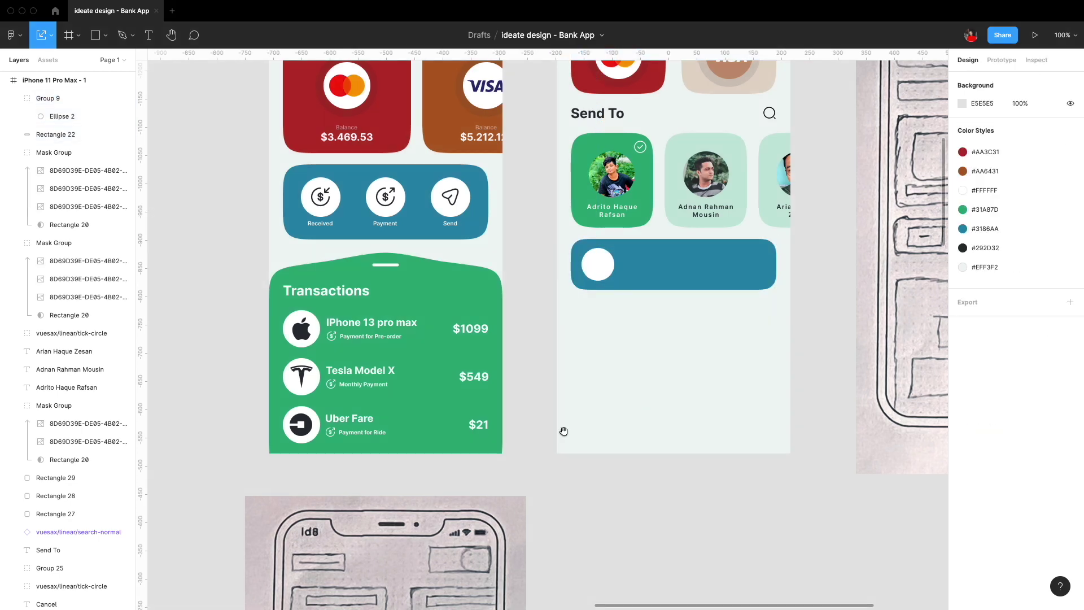
{"action": "key", "text": "ctrl+v"}
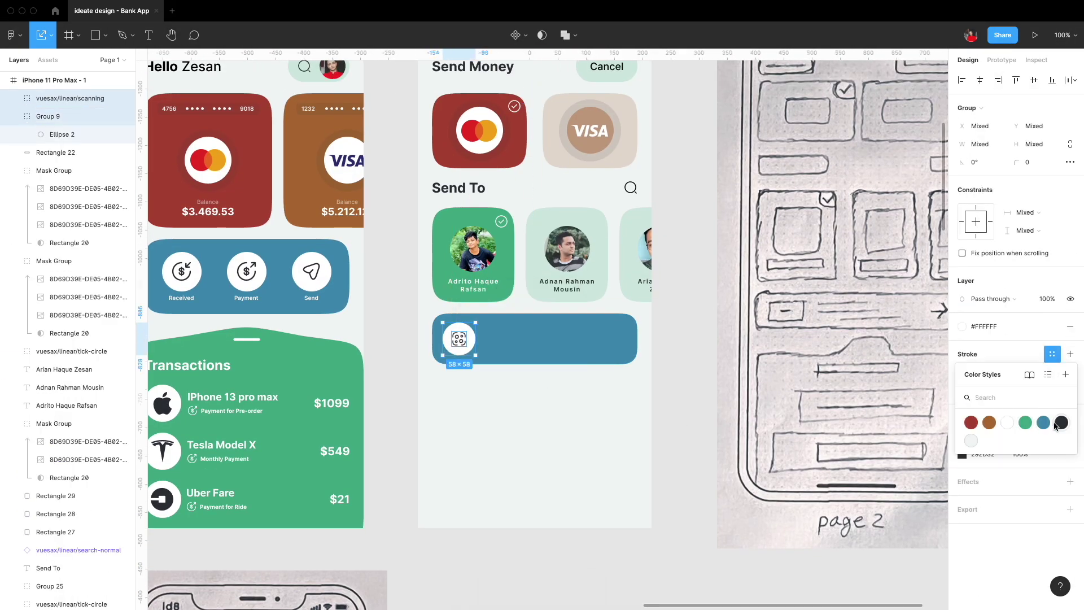
{"action": "left_click", "coordinate": [468, 366]}
{"action": "left_click", "coordinate": [459, 339]}
{"action": "left_click", "coordinate": [987, 465]}
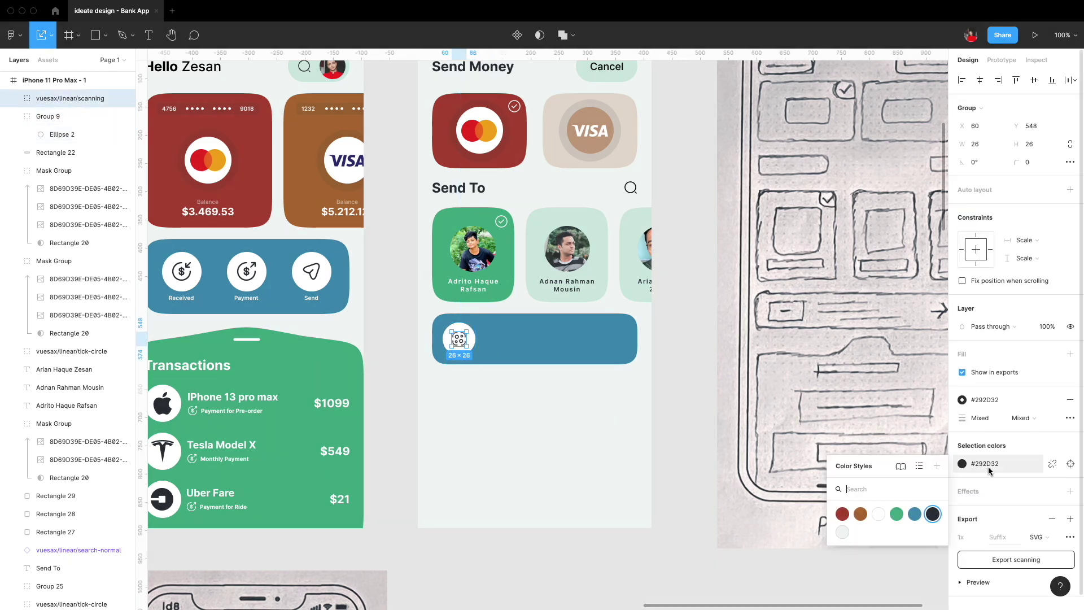
{"action": "left_click", "coordinate": [898, 515]}
{"action": "left_click", "coordinate": [533, 427]}
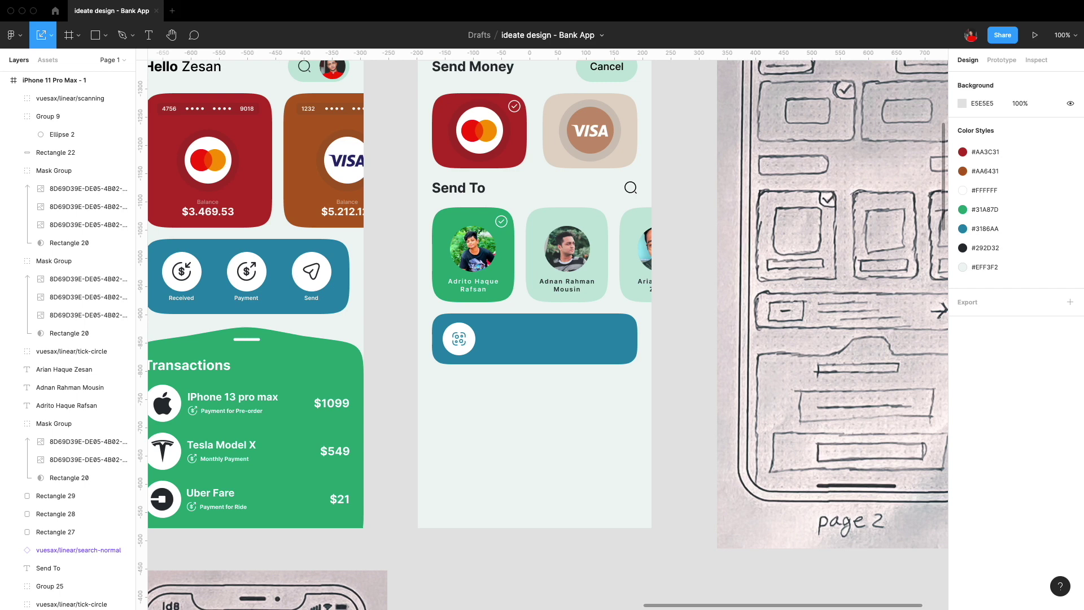
Step: Set the three name labels to size 15, widen their boxes and centre the second name
{"action": "left_click", "coordinate": [467, 288]}
{"action": "left_click", "coordinate": [567, 285], "text": "shift"}
{"action": "left_click", "coordinate": [644, 286], "text": "shift"}
{"action": "type", "text": "15"}
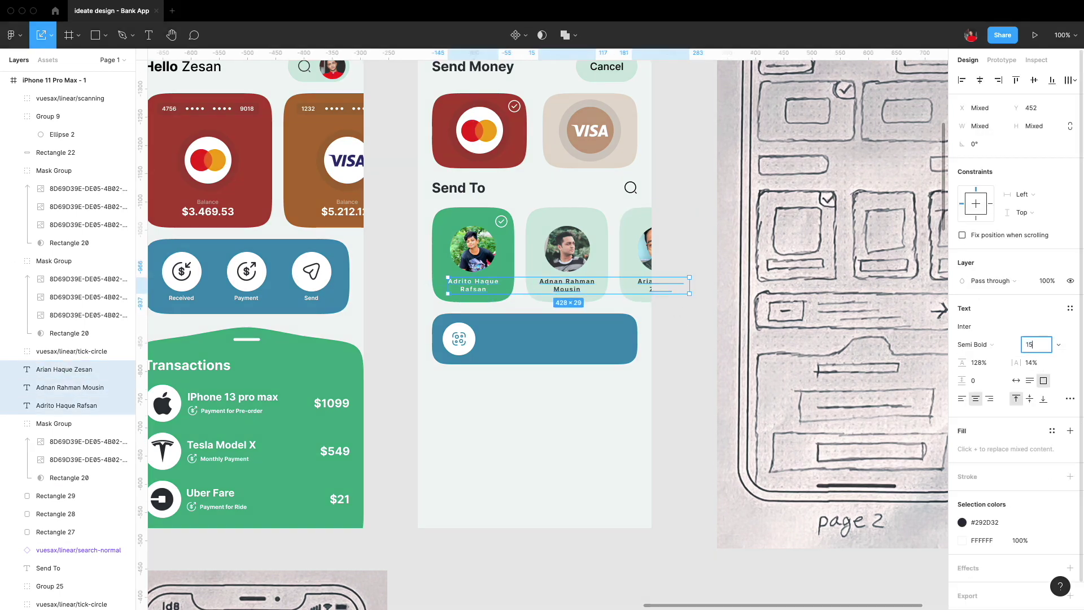
{"action": "key", "text": "Return"}
{"action": "left_click_drag", "start_coordinate": [691, 284], "coordinate": [771, 284]}
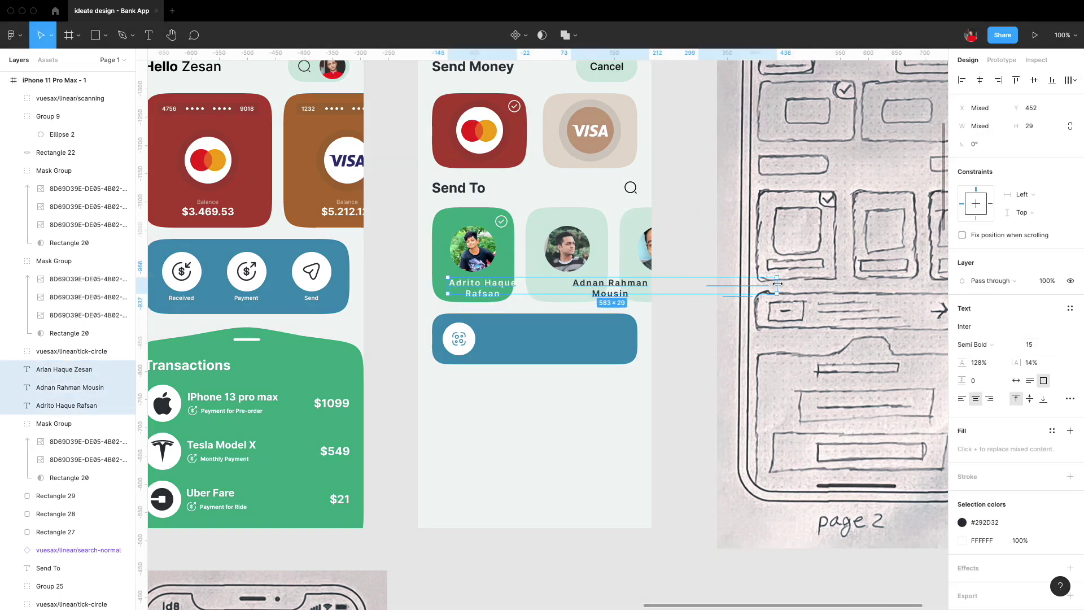
{"action": "left_click", "coordinate": [478, 287]}
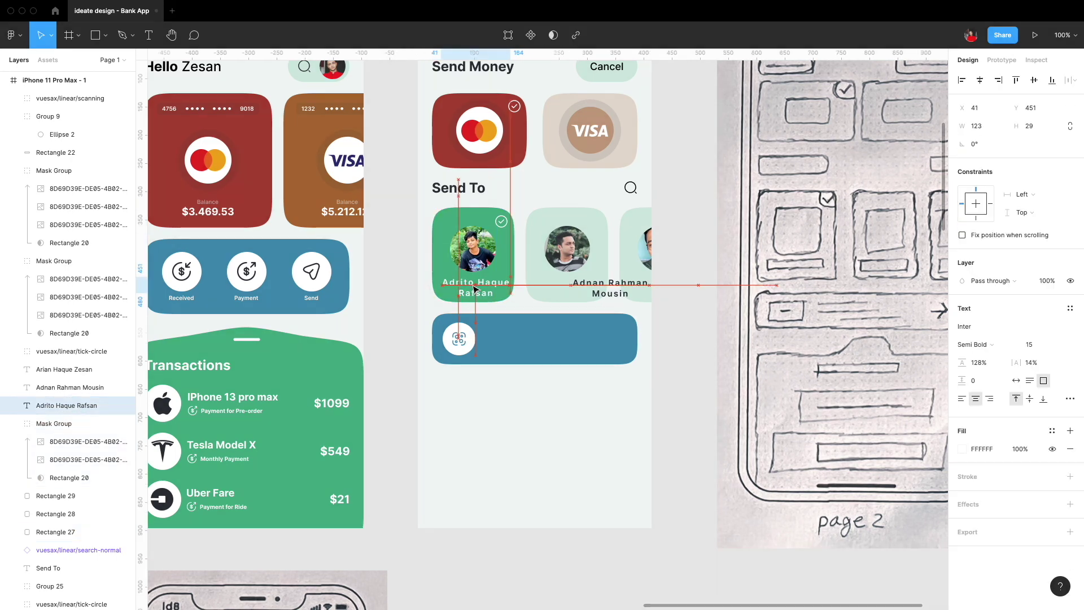
{"action": "scroll", "coordinate": [472, 289], "scroll_direction": "up", "scroll_amount": 5}
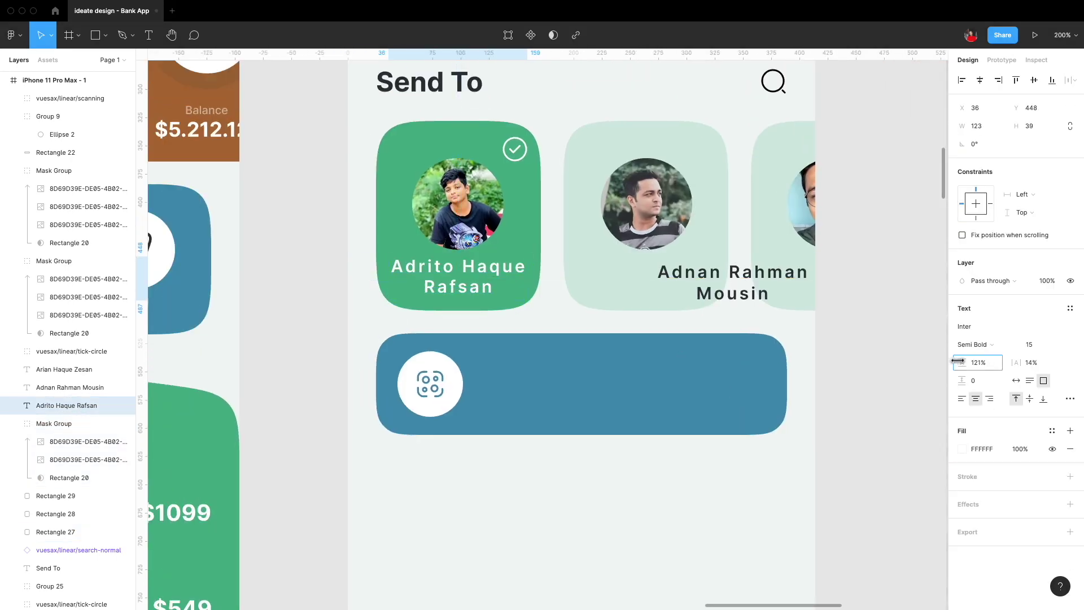
{"action": "left_click_drag", "start_coordinate": [690, 281], "coordinate": [611, 275]}
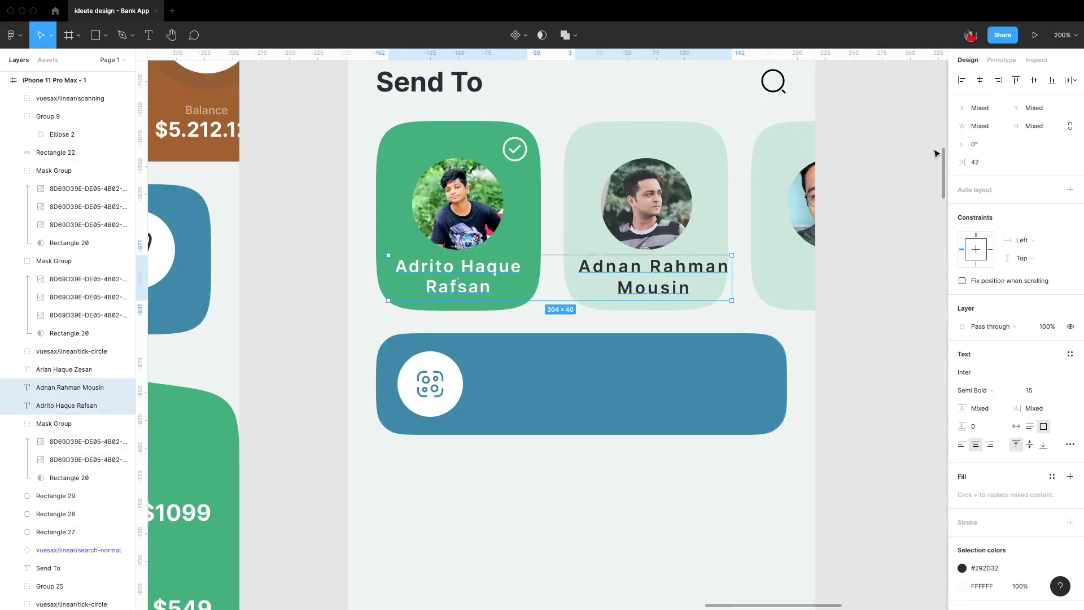
Step: Replace the second name with a copy of the first label and bottom-align the two
{"action": "double_click", "coordinate": [634, 286]}
{"action": "key", "text": "Escape"}
{"action": "key", "text": "Delete"}
{"action": "left_click_drag", "start_coordinate": [477, 277], "coordinate": [757, 279]}
{"action": "double_click", "coordinate": [650, 276]}
{"action": "key", "text": "BackSpace"}
{"action": "key", "text": "Escape"}
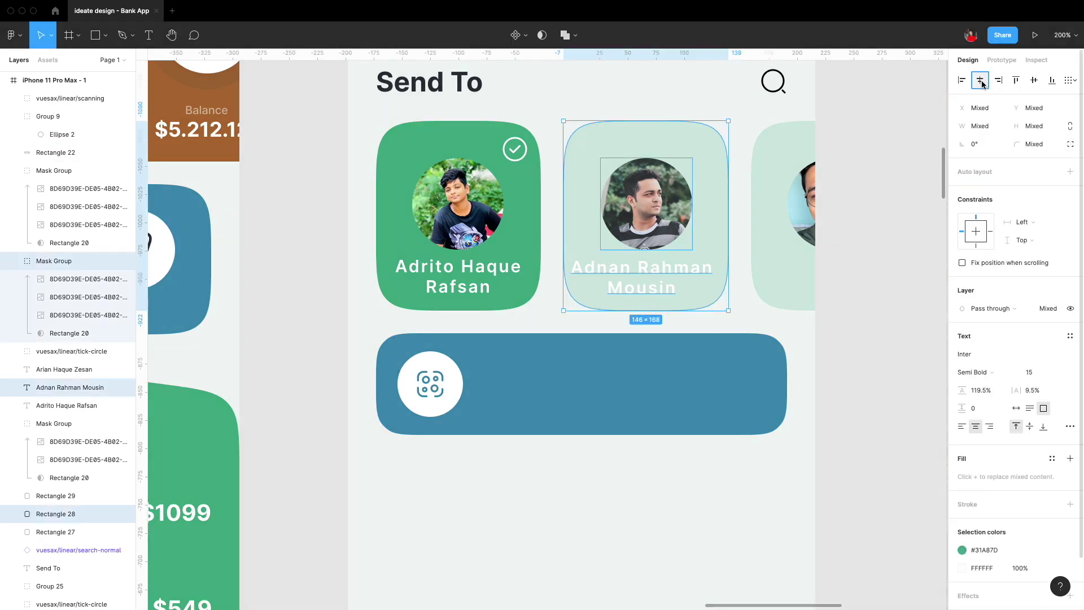
{"action": "left_click", "coordinate": [491, 282]}
{"action": "left_click", "coordinate": [647, 281], "text": "shift"}
{"action": "left_click", "coordinate": [1053, 80]}
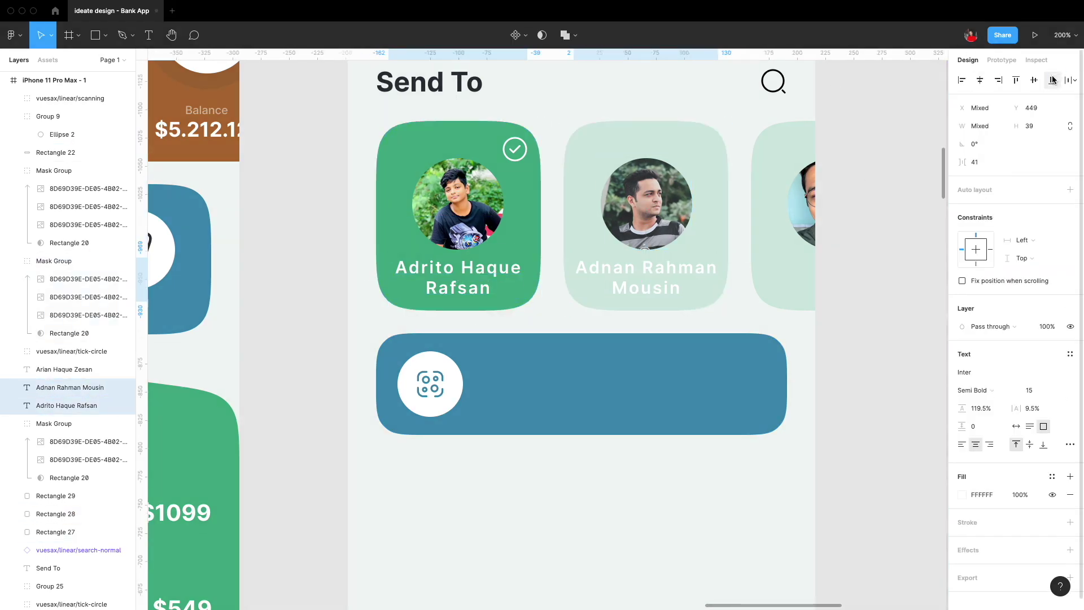
Step: Move the third card below the blue bar, the light-green card beside the second, and delete the leftover rectangle
{"action": "scroll", "coordinate": [821, 288], "scroll_direction": "right", "scroll_amount": 5}
{"action": "left_click", "coordinate": [820, 288]}
{"action": "scroll", "coordinate": [743, 307], "scroll_direction": "right", "scroll_amount": 3}
{"action": "mouse_move", "coordinate": [743, 307]}
{"action": "left_mouse_down"}
{"action": "mouse_move", "coordinate": [434, 455]}
{"action": "mouse_move", "coordinate": [432, 472]}
{"action": "mouse_move", "coordinate": [660, 232]}
{"action": "left_mouse_up"}
{"action": "scroll", "coordinate": [434, 455], "scroll_direction": "left", "scroll_amount": 4}
{"action": "left_click", "coordinate": [432, 472]}
{"action": "scroll", "coordinate": [660, 233], "scroll_direction": "up", "scroll_amount": 3}
{"action": "mouse_move", "coordinate": [587, 361]}
{"action": "left_mouse_down"}
{"action": "mouse_move", "coordinate": [652, 317]}
{"action": "mouse_move", "coordinate": [638, 300]}
{"action": "left_mouse_up"}
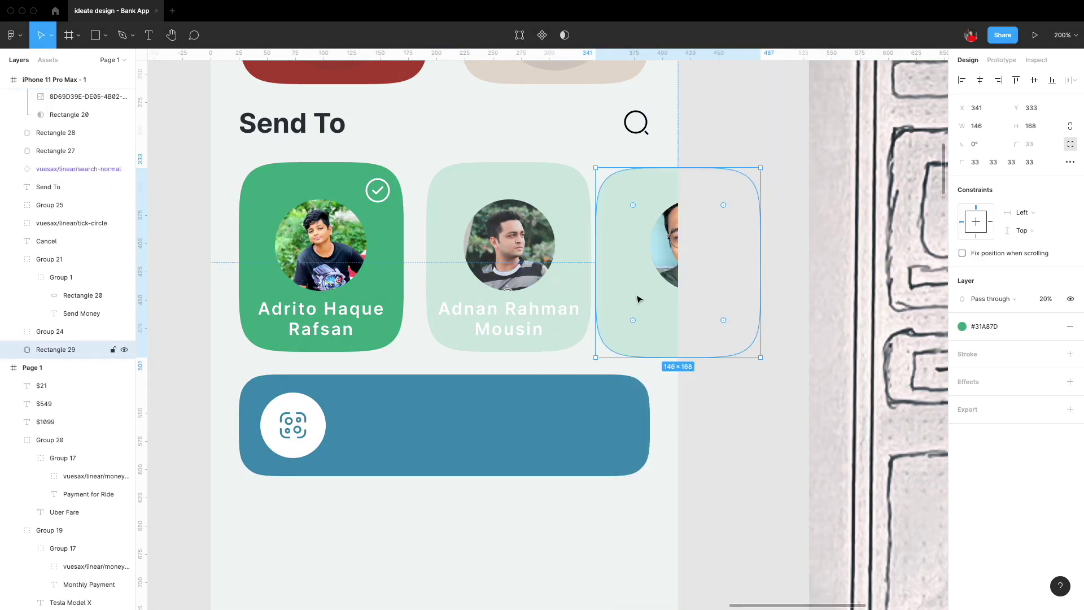
{"action": "key", "text": "Delete"}
Step: Set the first and second recipient names to Medium weight
{"action": "left_click", "coordinate": [1015, 79]}
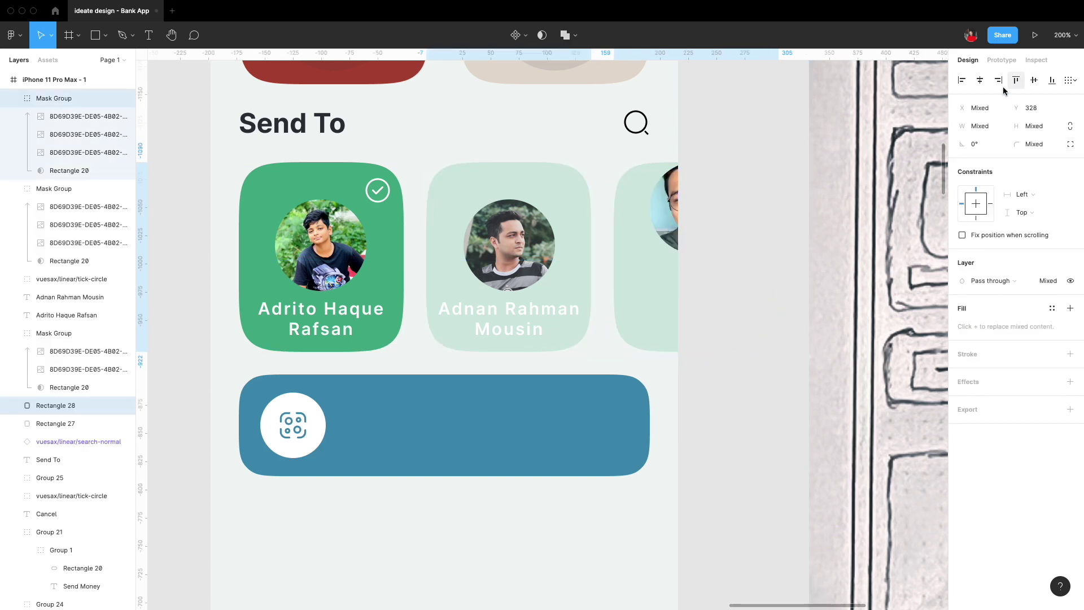
{"action": "left_click", "coordinate": [508, 325]}
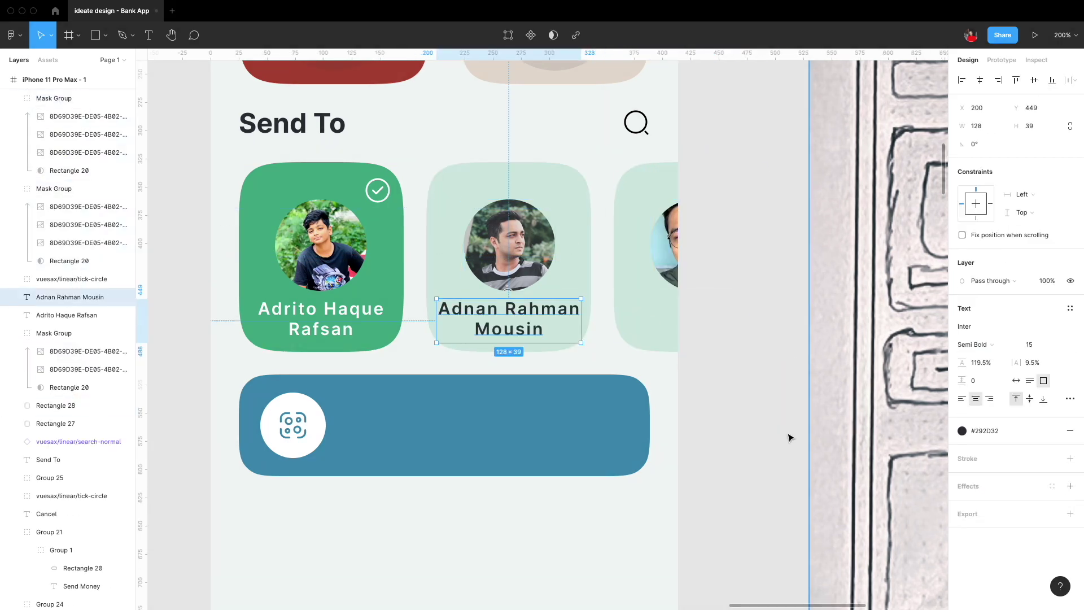
{"action": "left_click", "coordinate": [250, 308], "text": "shift"}
{"action": "left_click", "coordinate": [971, 390]}
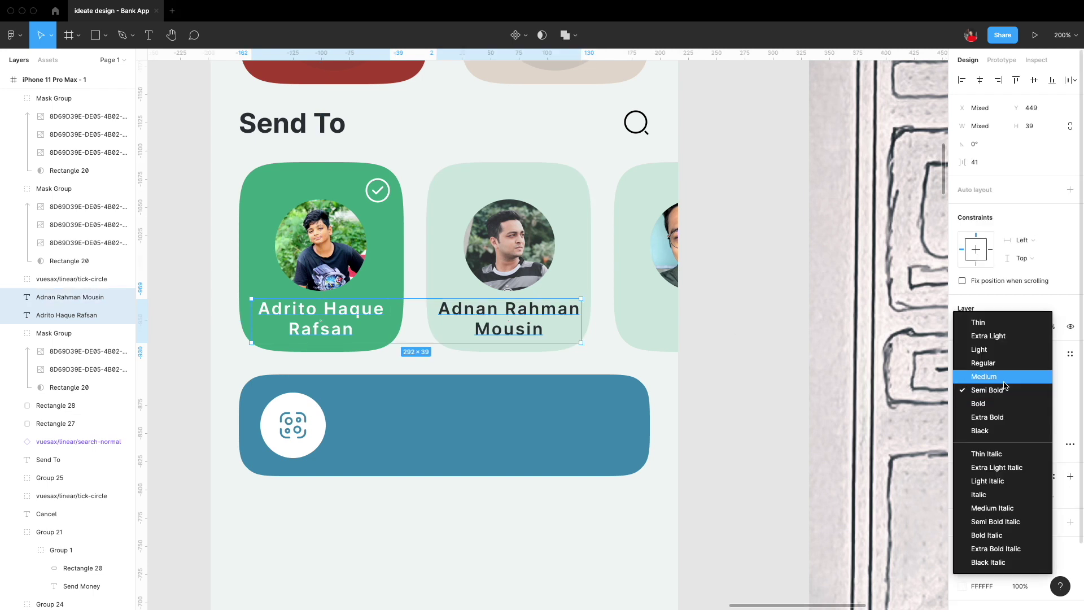
{"action": "left_click_drag", "start_coordinate": [1014, 409], "coordinate": [1013, 411]}
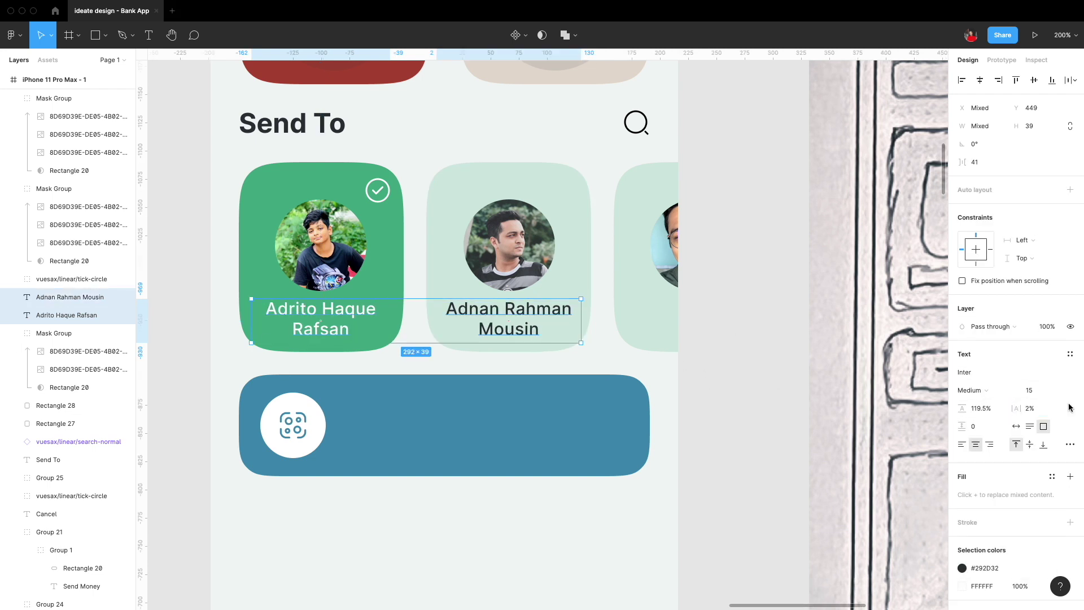
Step: Duplicate a name label into the third card and retype it with the contact's full name
{"action": "left_click_drag", "start_coordinate": [509, 321], "coordinate": [637, 322]}
{"action": "double_click", "coordinate": [621, 325]}
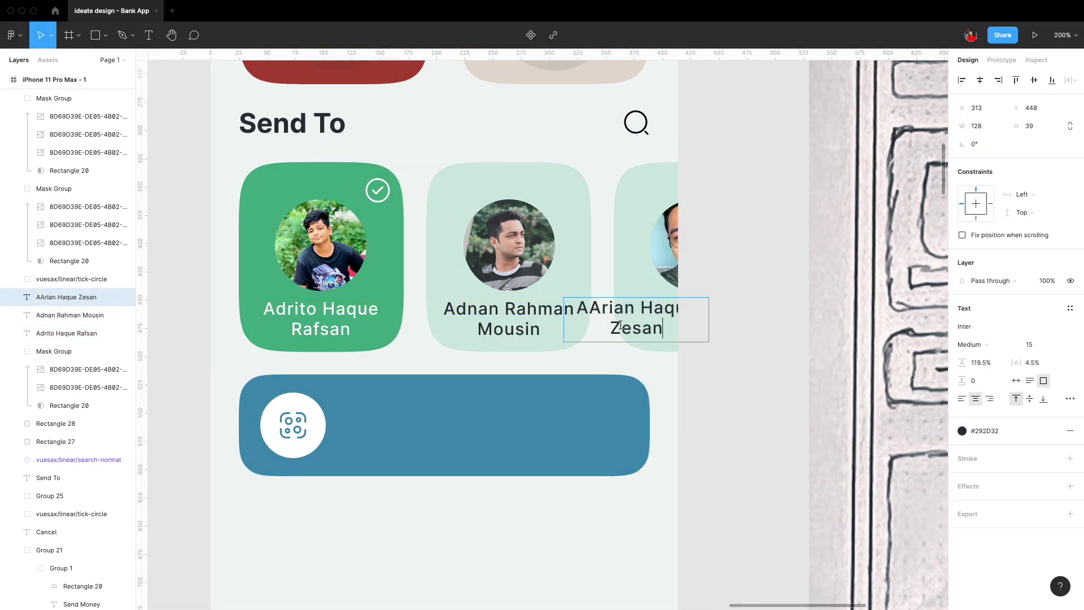
{"action": "key", "text": "Escape"}
{"action": "left_click_drag", "start_coordinate": [621, 367], "coordinate": [653, 370]}
{"action": "key", "text": "ctrl+z"}
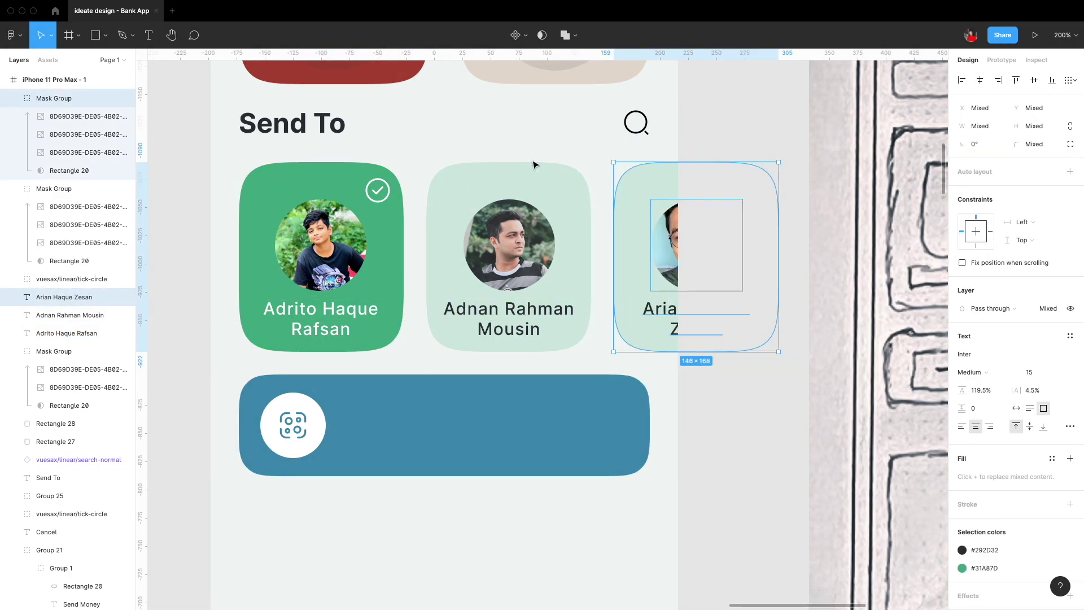
{"action": "key", "text": "ctrl+z"}
{"action": "key", "text": "ctrl+z"}
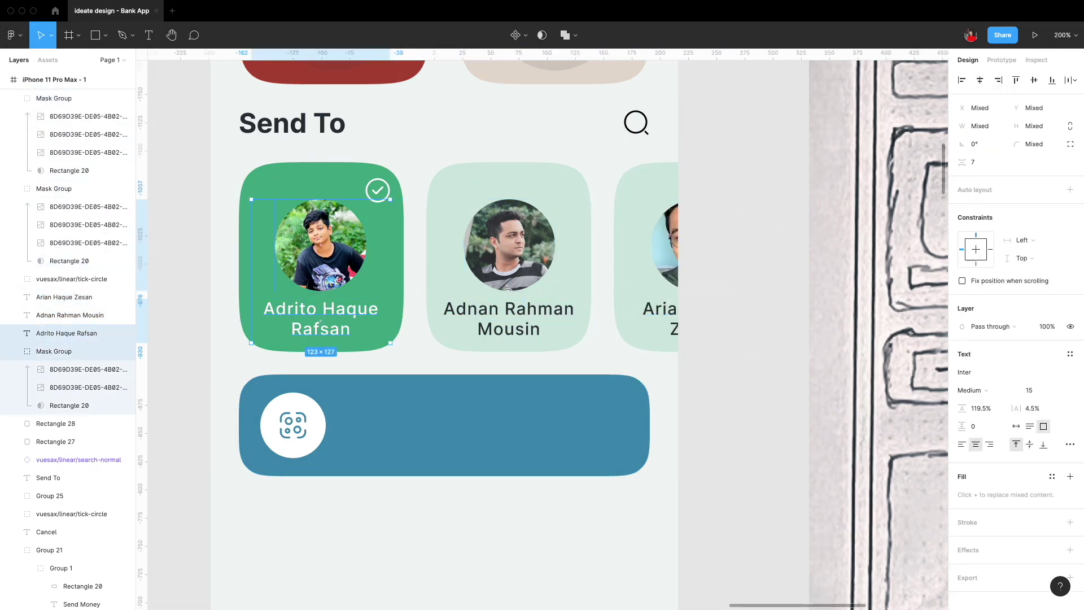
{"action": "key", "text": "ctrl+shift+z"}
{"action": "key", "text": "ctrl+shift+z"}
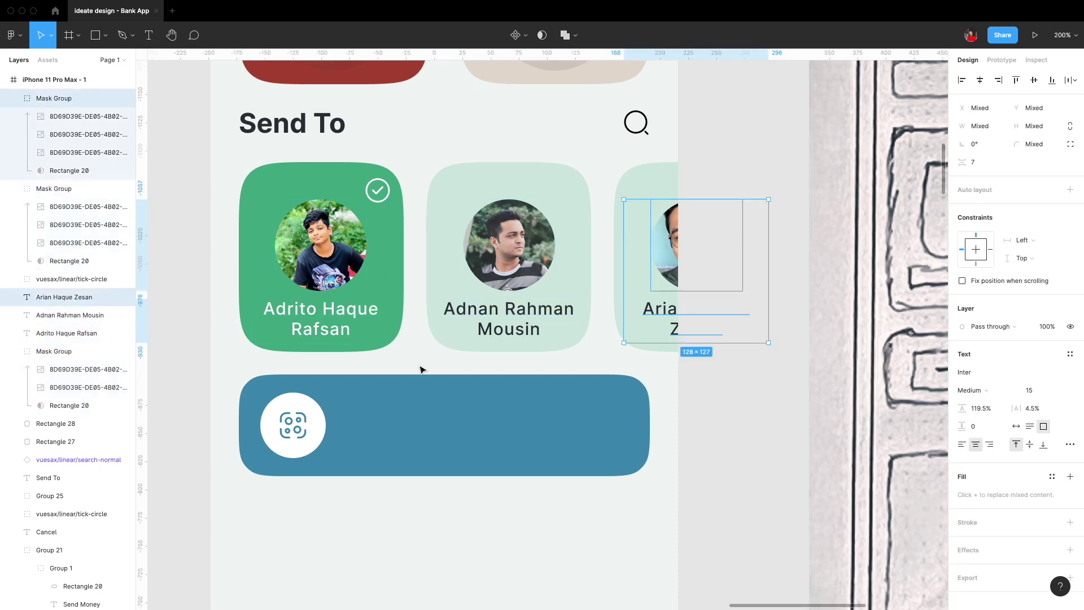
{"action": "key", "text": "ctrl+z"}
{"action": "key", "text": "ctrl+z"}
{"action": "key", "text": "ctrl+z"}
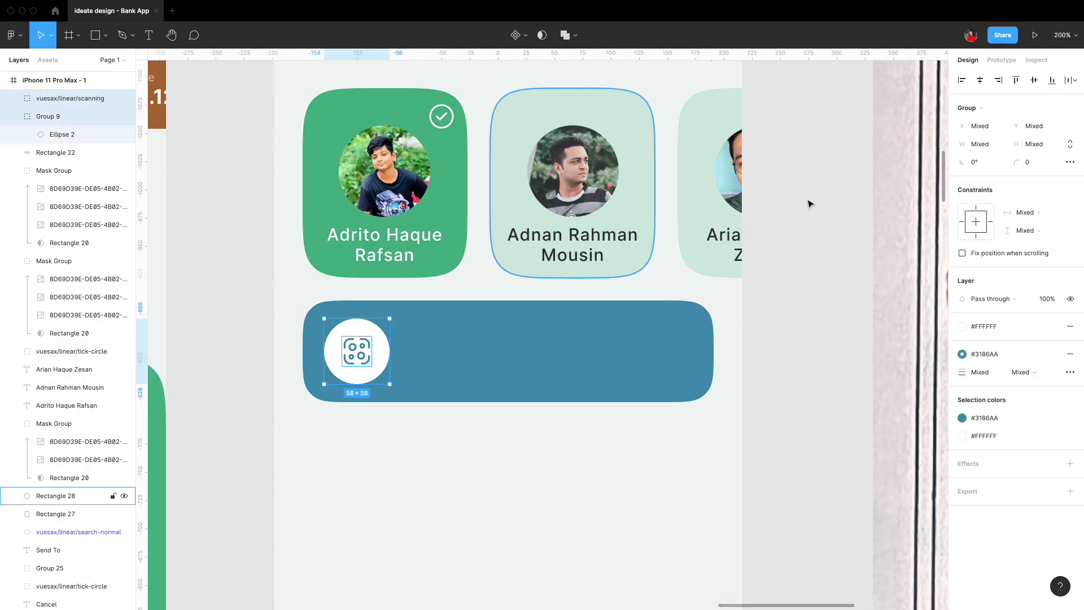
{"action": "key", "text": "ctrl+shift+z"}
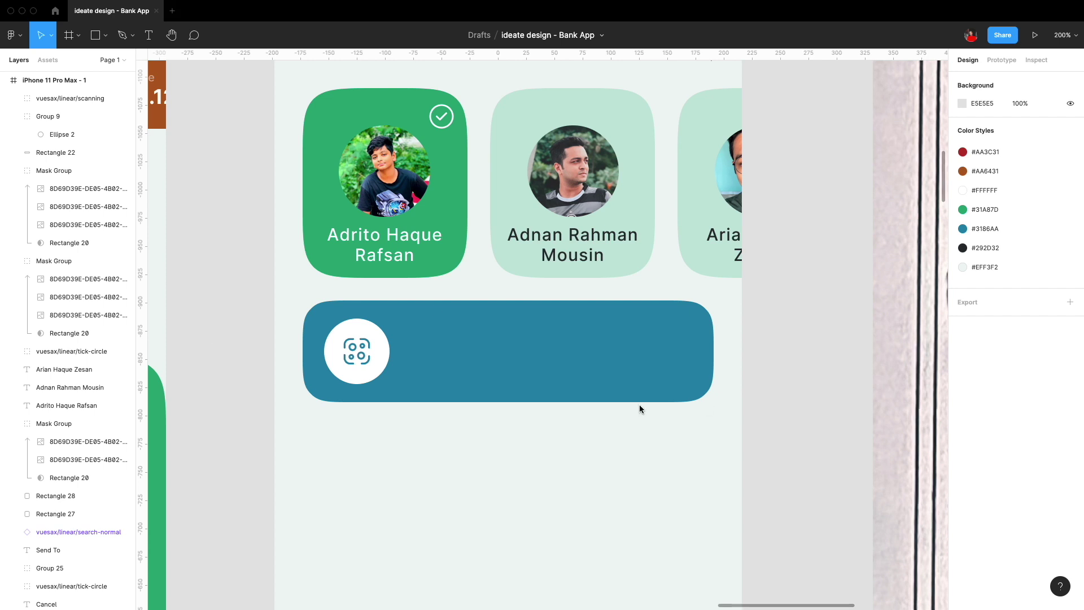
Step: Add 'Scan User Code' text at size 18 beside the scan icon in the banner
{"action": "left_click", "coordinate": [149, 35]}
{"action": "left_click", "coordinate": [413, 350]}
{"action": "type", "text": "Scan User Code"}
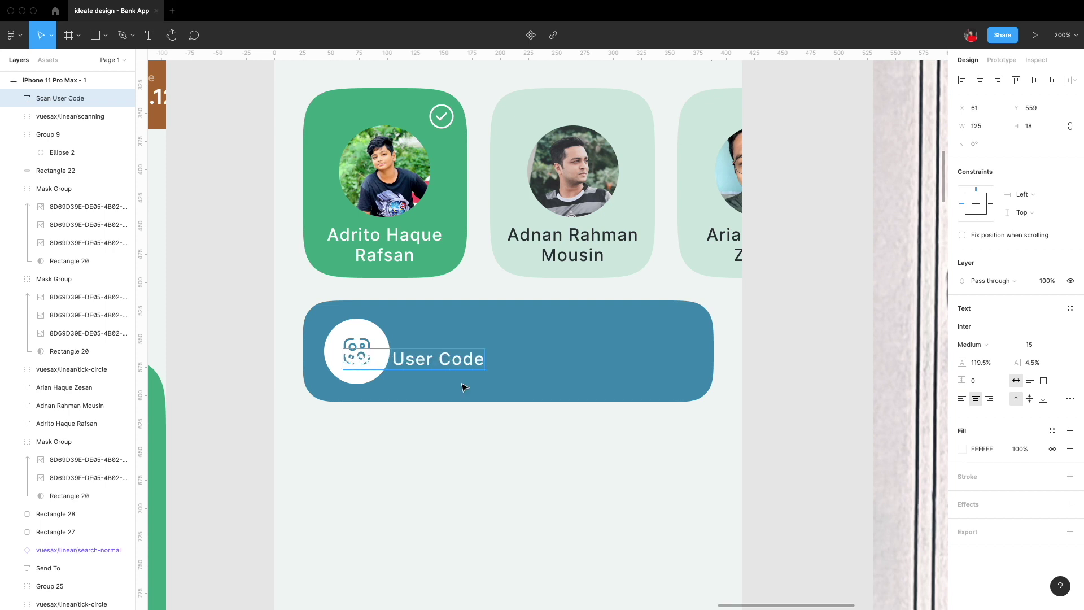
{"action": "key", "text": "Escape"}
{"action": "left_click_drag", "start_coordinate": [440, 359], "coordinate": [500, 351]}
{"action": "left_click", "coordinate": [48, 135], "text": "shift"}
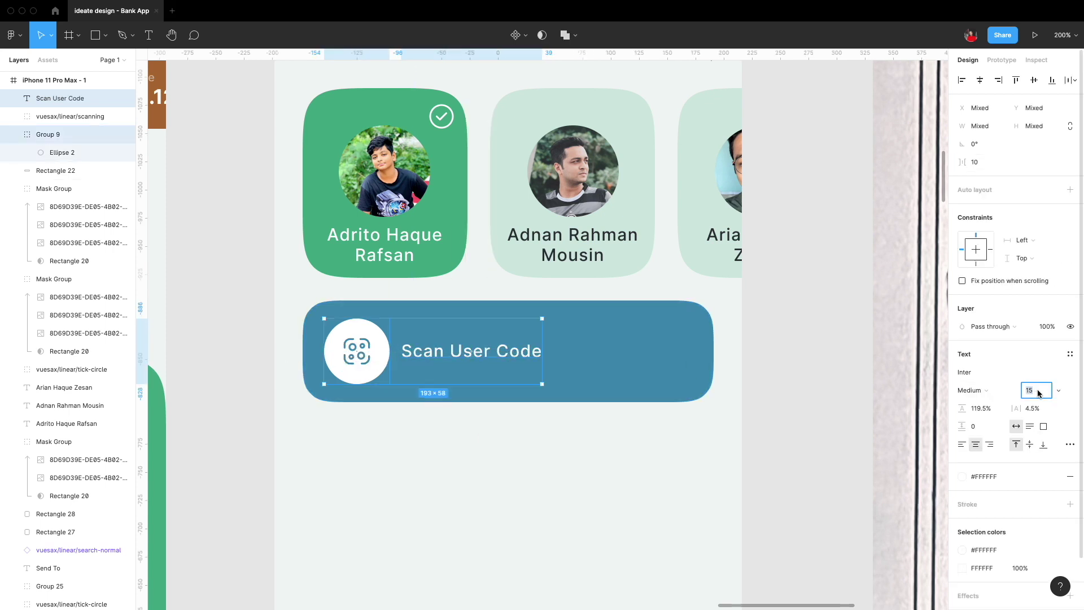
{"action": "key", "text": "Escape"}
{"action": "left_click", "coordinate": [471, 350]}
{"action": "left_click", "coordinate": [1030, 344]}
{"action": "type", "text": "18"}
{"action": "key", "text": "Return"}
{"action": "left_click_drag", "start_coordinate": [508, 360], "coordinate": [520, 361]}
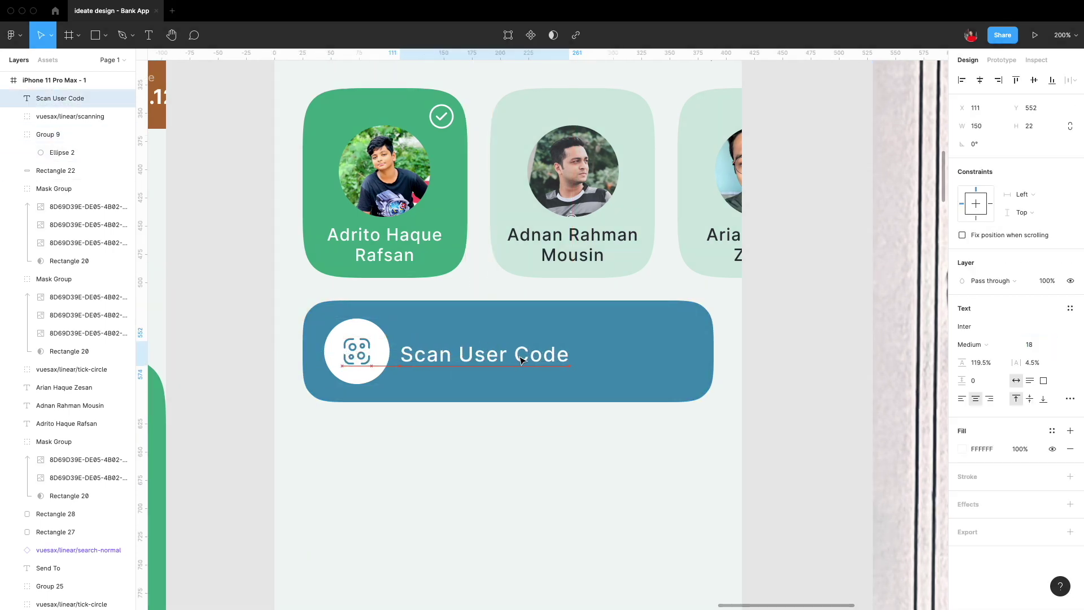
Step: Copy the right-arrow icon from the icon sheet and paste it into the banner
{"action": "left_click", "coordinate": [521, 373]}
{"action": "key", "text": "Escape"}
{"action": "scroll", "coordinate": [486, 520], "scroll_direction": "down", "scroll_amount": 5}
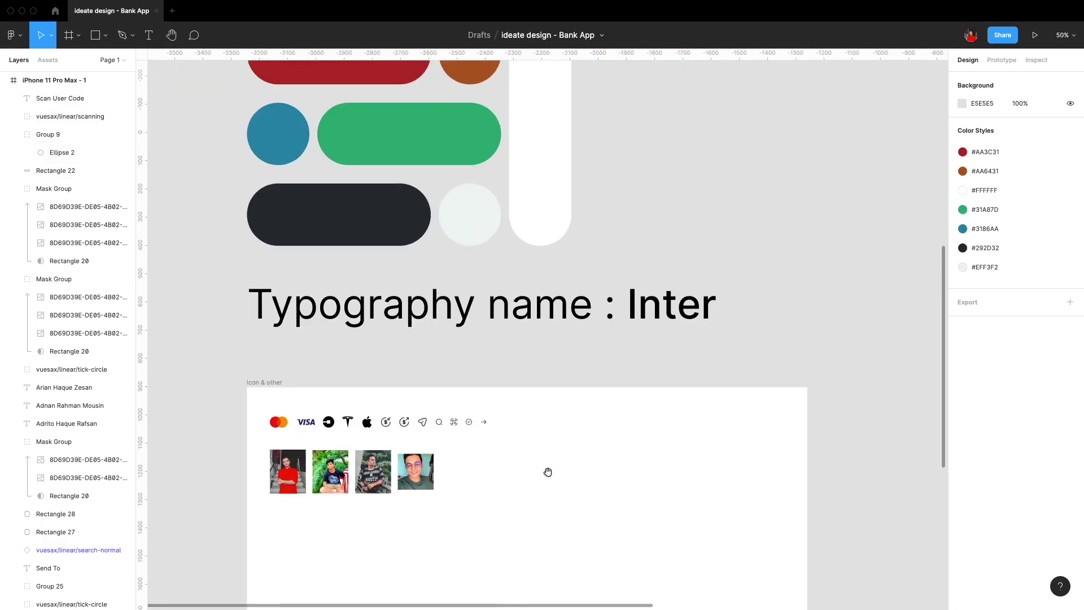
{"action": "left_click", "coordinate": [483, 422]}
{"action": "key", "text": "ctrl+c"}
{"action": "scroll", "coordinate": [549, 368], "scroll_direction": "up", "scroll_amount": 5}
{"action": "scroll", "coordinate": [542, 329], "scroll_direction": "up", "scroll_amount": 5}
{"action": "key", "text": "ctrl+v"}
Step: Place the arrow at the banner's right end and group it with the label and scan icon
{"action": "left_click_drag", "start_coordinate": [542, 330], "coordinate": [669, 197]}
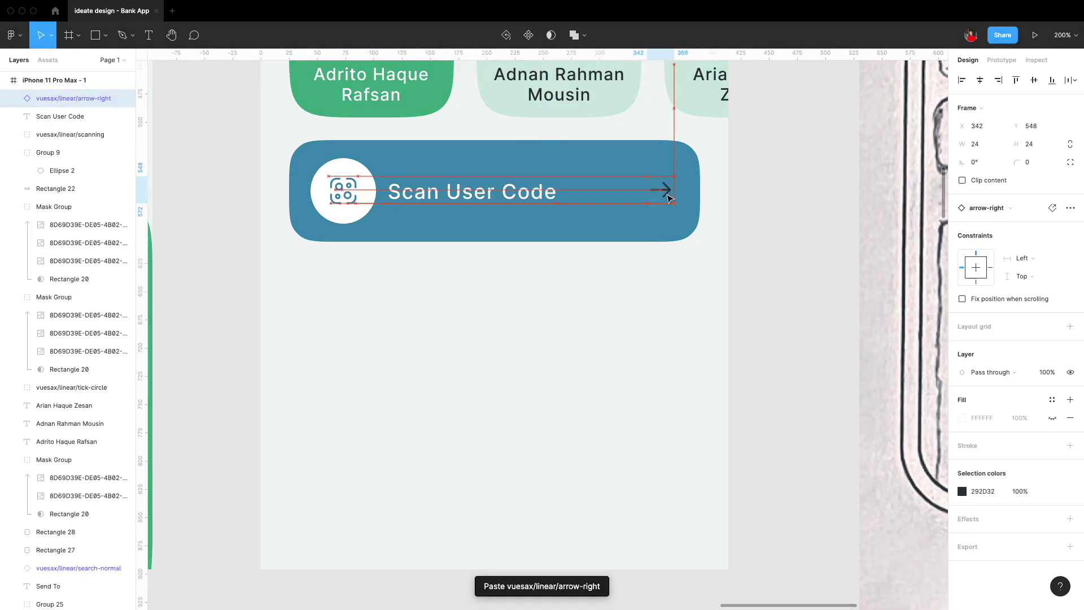
{"action": "left_click", "coordinate": [472, 192], "text": "shift"}
{"action": "left_click", "coordinate": [343, 192], "text": "shift"}
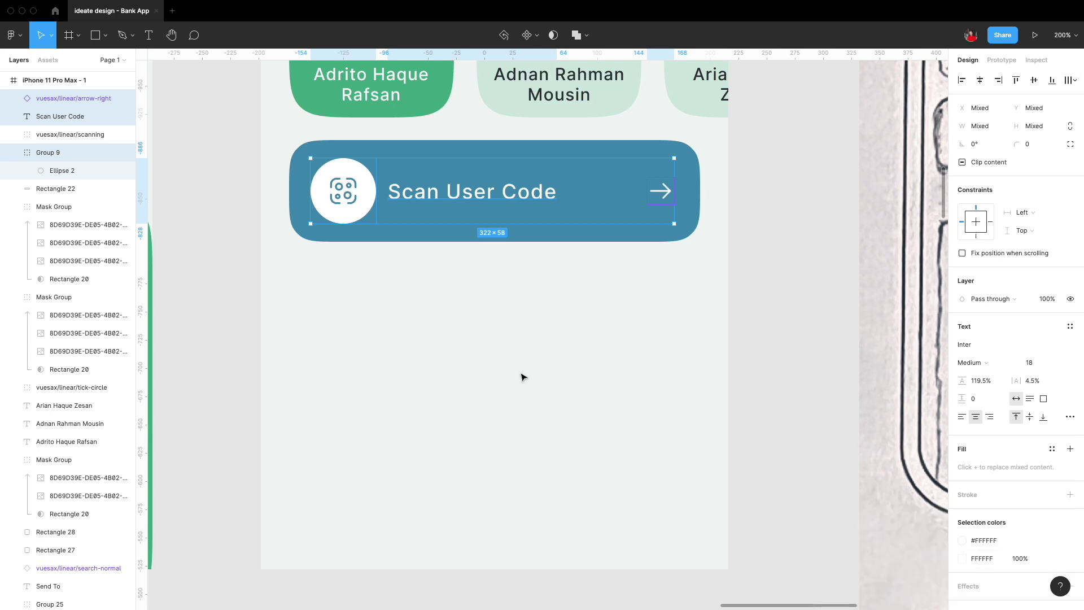
{"action": "key", "text": "ctrl+g"}
{"action": "right_click", "coordinate": [345, 193]}
{"action": "key", "text": "Escape"}
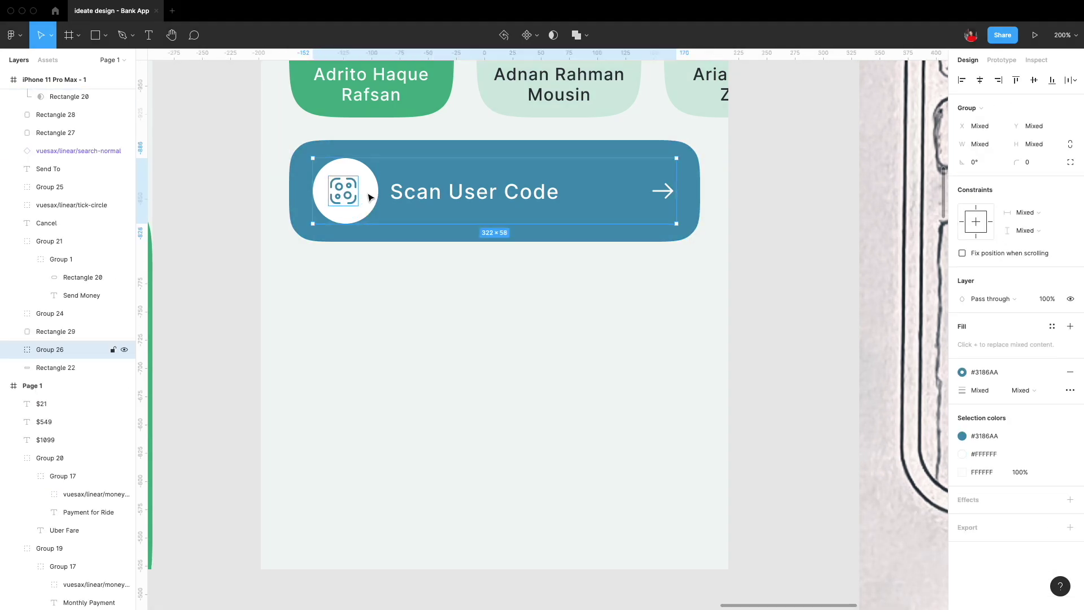
{"action": "left_click", "coordinate": [390, 303]}
{"action": "key", "text": "shift+0"}
Step: Copy the green Transactions shape into the screen below the Scan User Code banner
{"action": "left_click", "coordinate": [503, 254]}
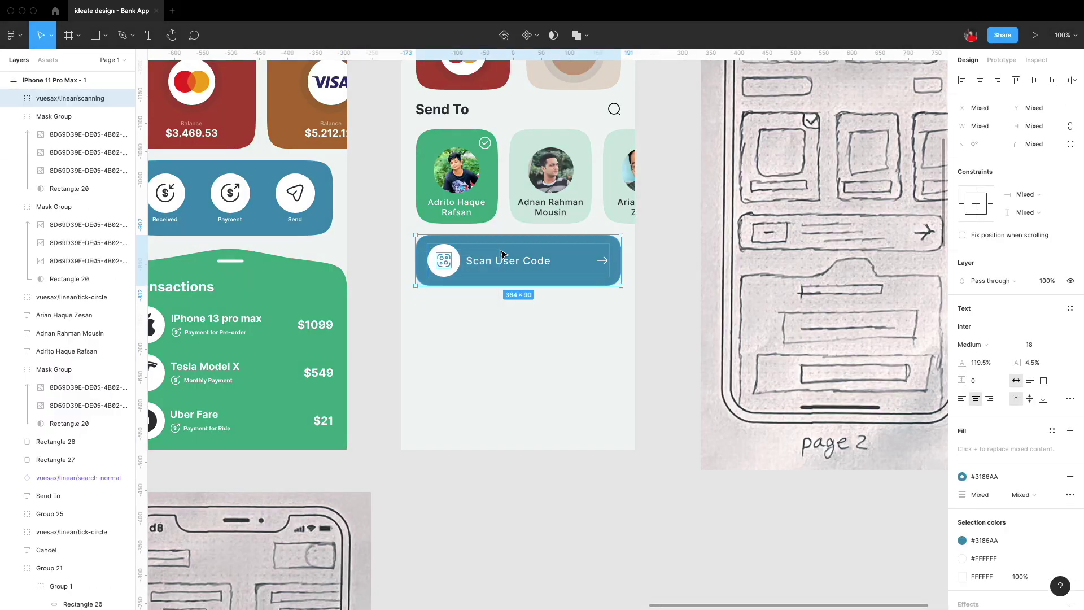
{"action": "scroll", "coordinate": [554, 329], "scroll_direction": "left", "scroll_amount": 3}
{"action": "left_click", "coordinate": [310, 391]}
{"action": "key", "text": "shift+2"}
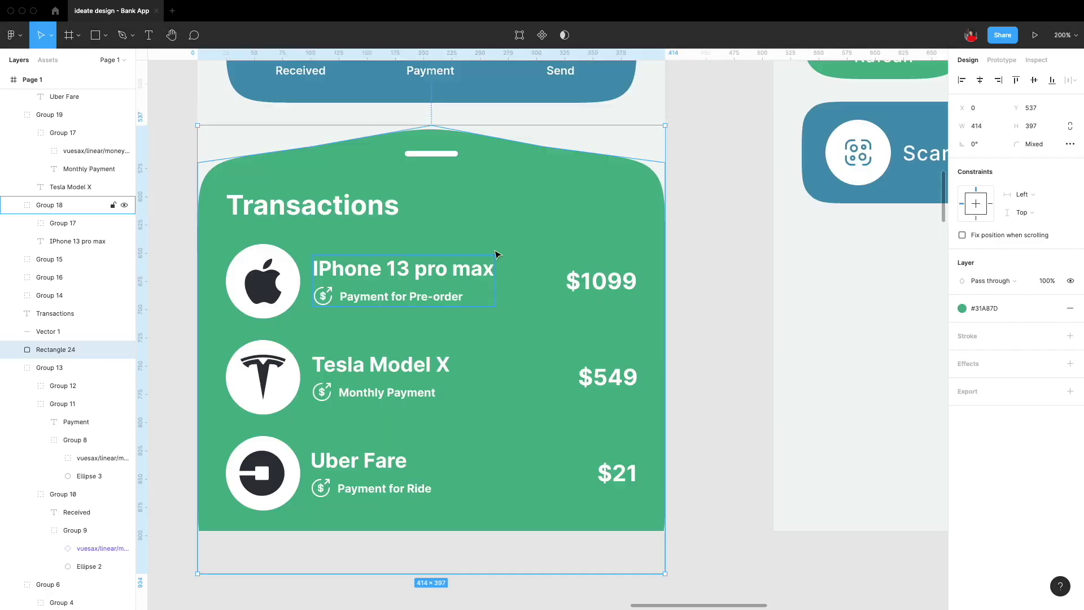
{"action": "scroll", "coordinate": [497, 255], "scroll_direction": "up", "scroll_amount": 3}
{"action": "key", "text": "Return"}
{"action": "left_click", "coordinate": [363, 213]}
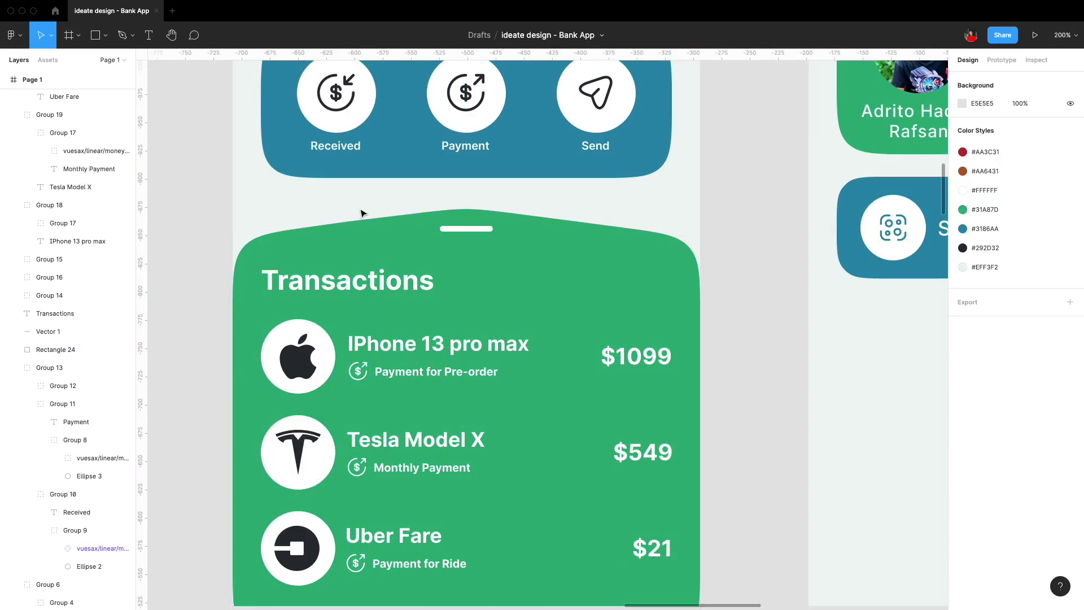
{"action": "key", "text": "minus"}
{"action": "key", "text": "minus"}
{"action": "scroll", "coordinate": [406, 315], "scroll_direction": "right", "scroll_amount": 5}
{"action": "left_click_drag", "start_coordinate": [410, 301], "coordinate": [555, 327]}
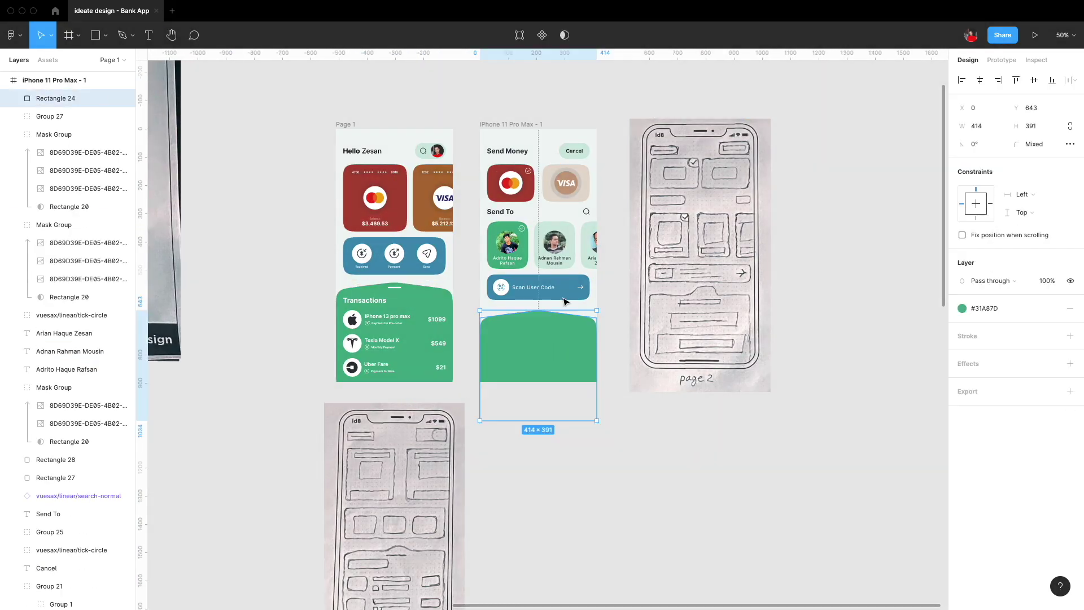
{"action": "left_click", "coordinate": [600, 448]}
Step: Copy the Send To heading onto the green panel as 'Amount' in Medium weight
{"action": "key", "text": "shift+0"}
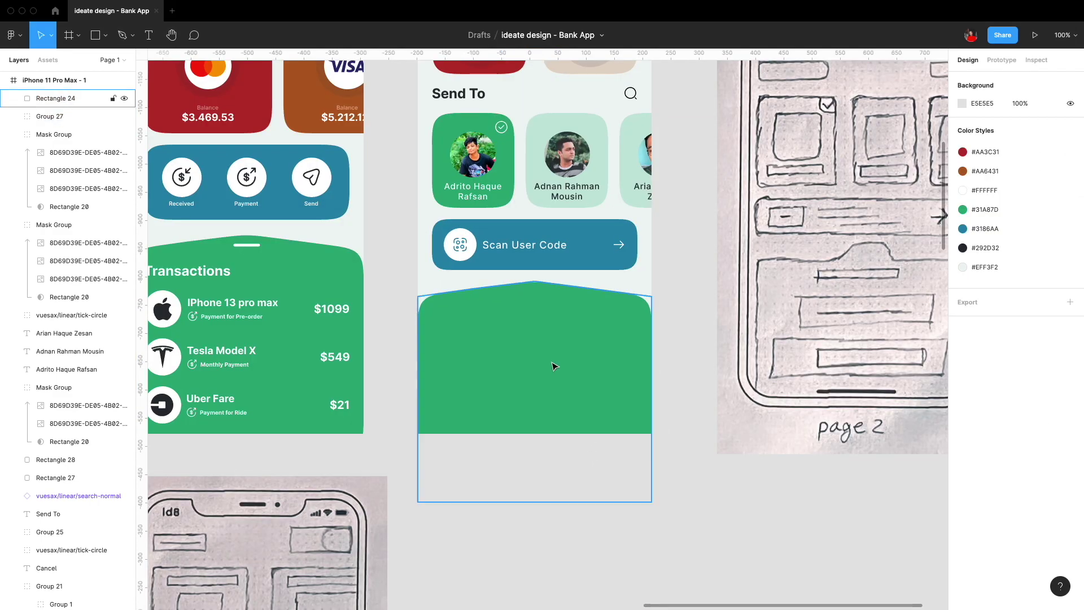
{"action": "scroll", "coordinate": [554, 368], "scroll_direction": "right", "scroll_amount": 1}
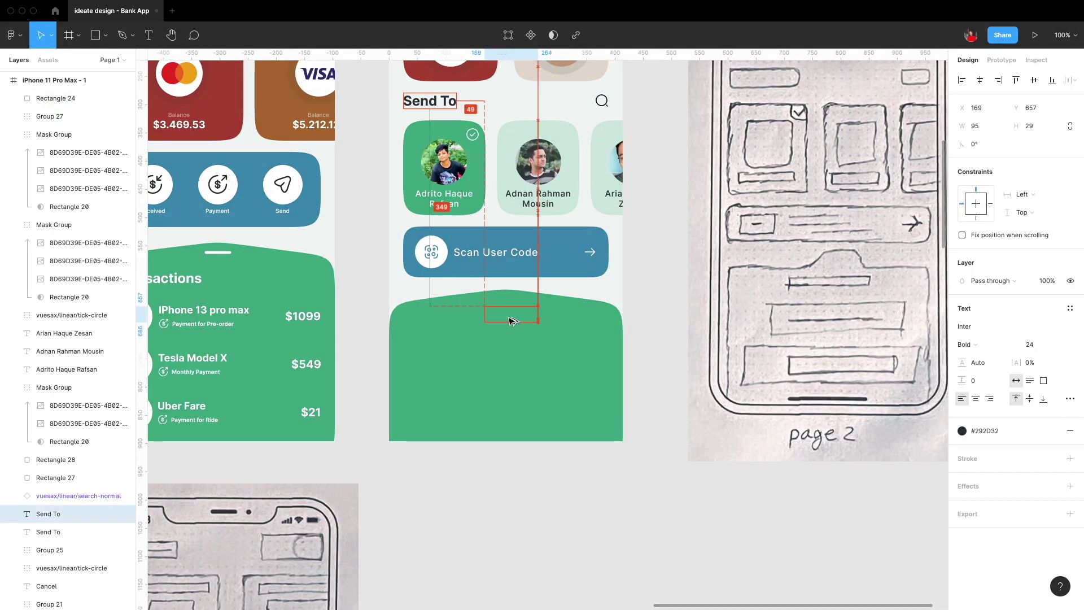
{"action": "left_click_drag", "start_coordinate": [428, 102], "coordinate": [500, 317]}
{"action": "type", "text": "Amount"}
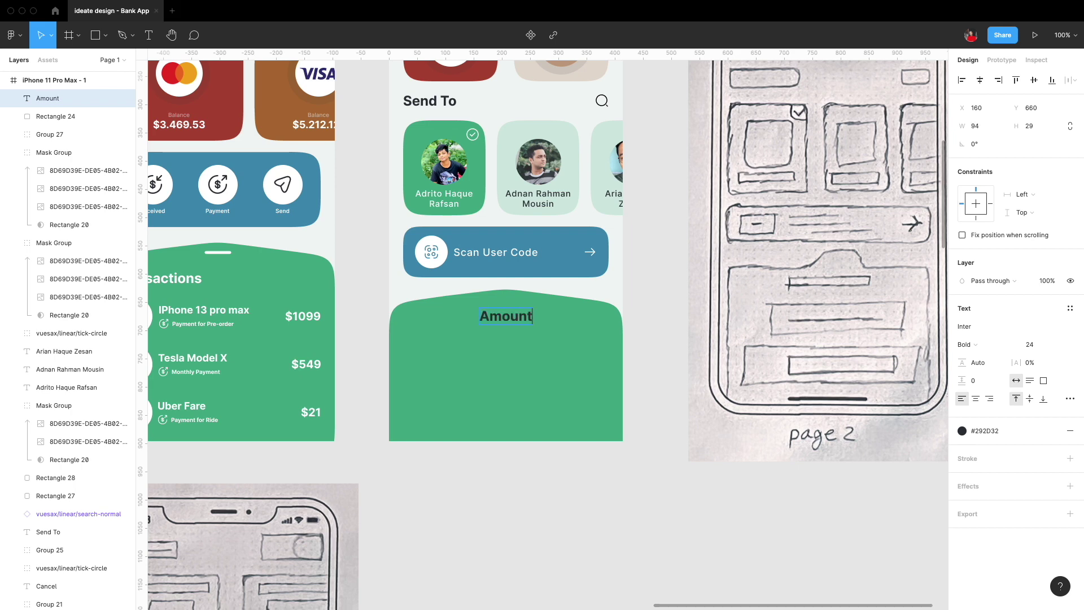
{"action": "left_click", "coordinate": [967, 344]}
{"action": "left_click", "coordinate": [976, 316]}
{"action": "key", "text": "Escape"}
{"action": "key", "text": "Escape"}
Step: Add '$0.00' below Amount at size 48 Bold, centred
{"action": "left_click_drag", "start_coordinate": [507, 323], "coordinate": [506, 342]}
{"action": "left_click", "coordinate": [1030, 345]}
{"action": "left_click", "coordinate": [1040, 400]}
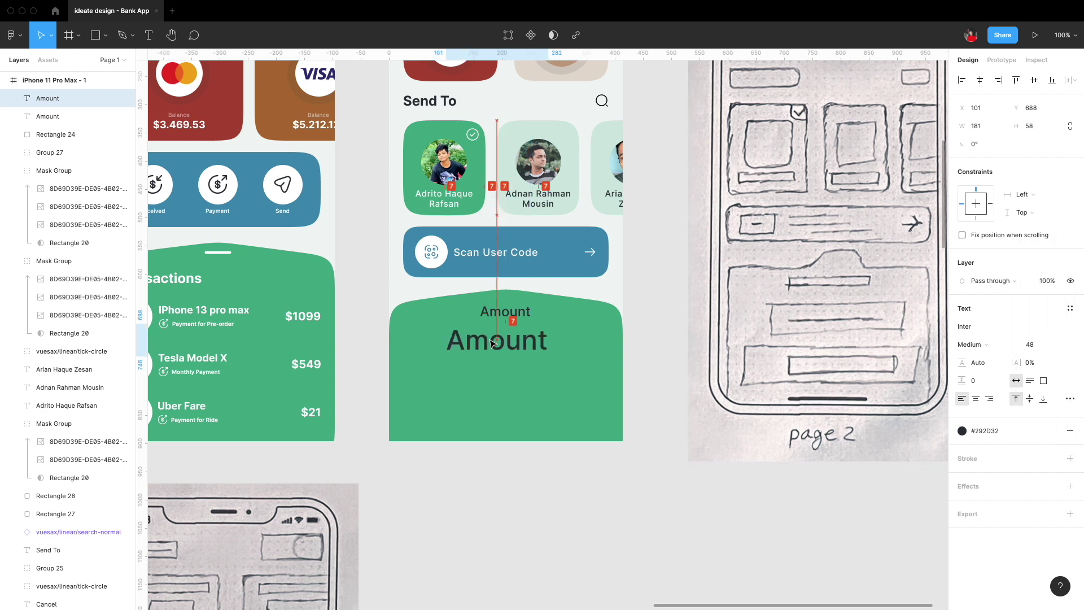
{"action": "double_click", "coordinate": [499, 340]}
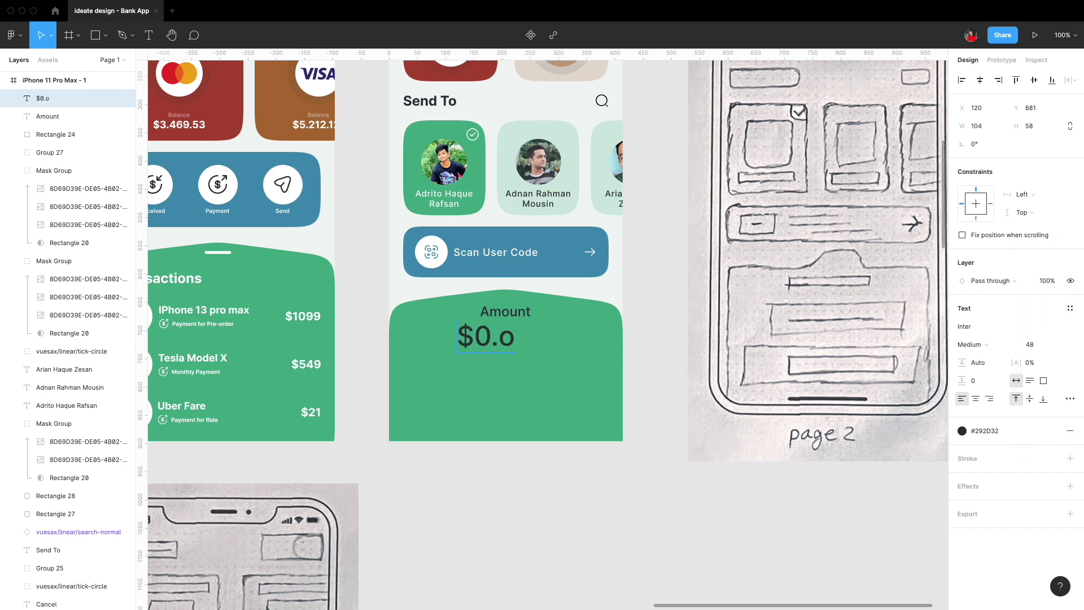
{"action": "left_click", "coordinate": [970, 345]}
{"action": "left_click", "coordinate": [977, 372]}
{"action": "left_click", "coordinate": [961, 80]}
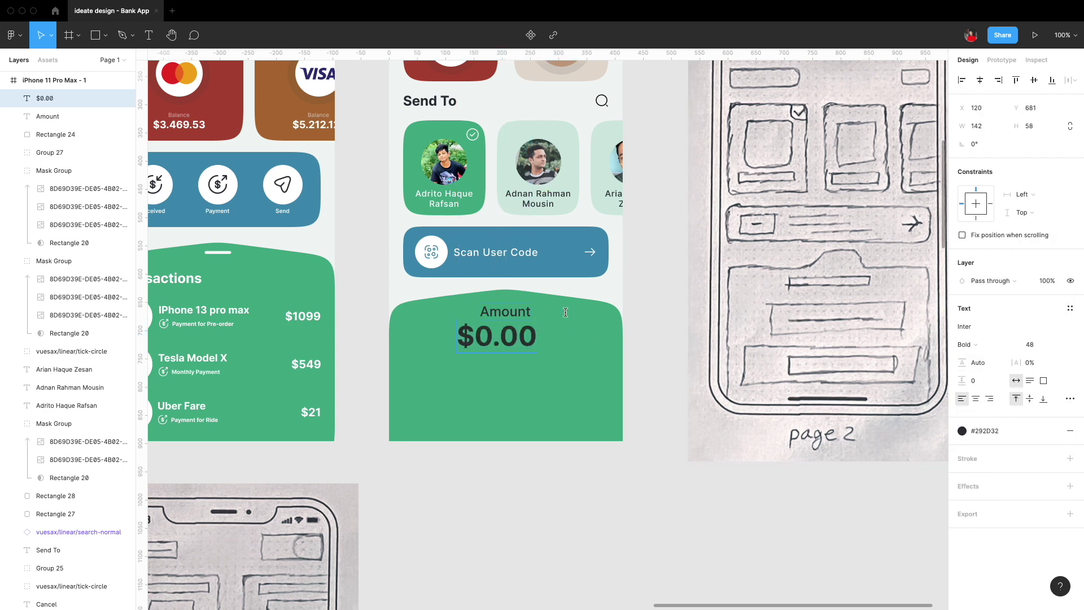
Step: Apply the white colour style to the Amount and $0.00 texts
{"action": "left_click", "coordinate": [47, 116], "text": "shift"}
{"action": "left_click", "coordinate": [962, 476]}
{"action": "left_click", "coordinate": [1007, 545]}
{"action": "left_click", "coordinate": [598, 395]}
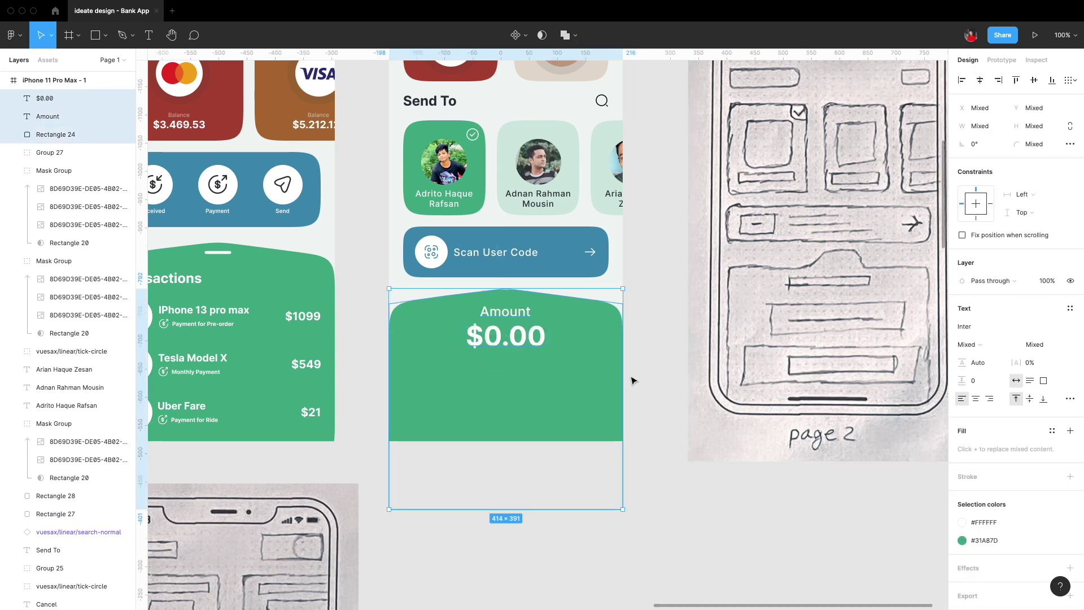
Step: Duplicate the Scan User Code bar, resize it under $0.00, and fill it #FFFFFF
{"action": "left_click", "coordinate": [649, 362]}
{"action": "scroll", "coordinate": [663, 349], "scroll_direction": "down", "scroll_amount": 2}
{"action": "left_click", "coordinate": [557, 356]}
{"action": "left_click", "coordinate": [566, 237]}
{"action": "left_click_drag", "start_coordinate": [567, 237], "coordinate": [566, 477]}
{"action": "left_click_drag", "start_coordinate": [1014, 127], "coordinate": [1002, 129]}
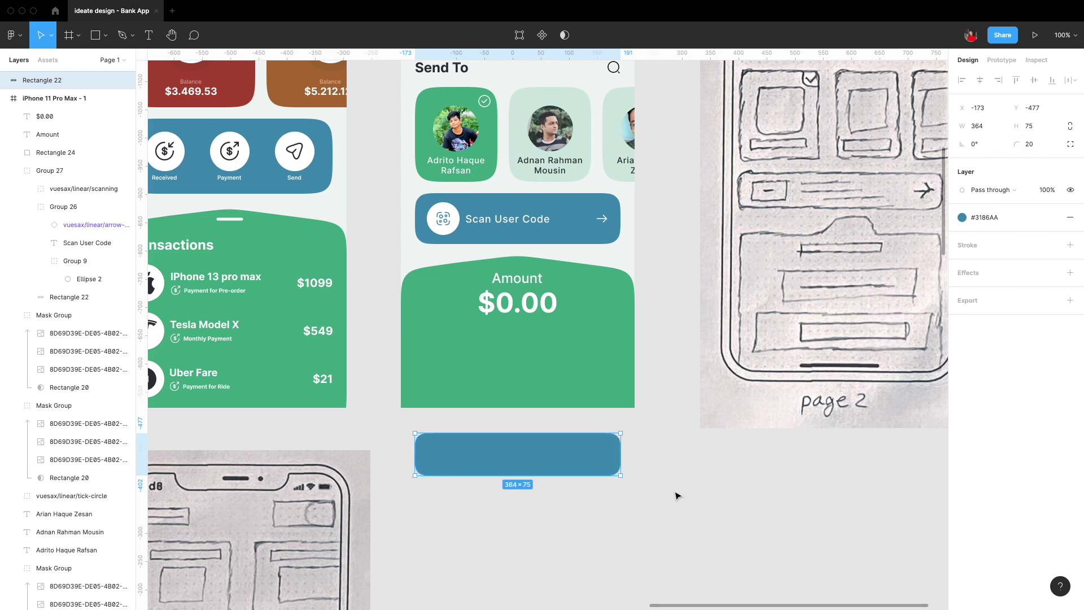
{"action": "left_click_drag", "start_coordinate": [520, 442], "coordinate": [520, 358]}
{"action": "left_click", "coordinate": [984, 308]}
{"action": "type", "text": "FFFFFF"}
{"action": "key", "text": "Return"}
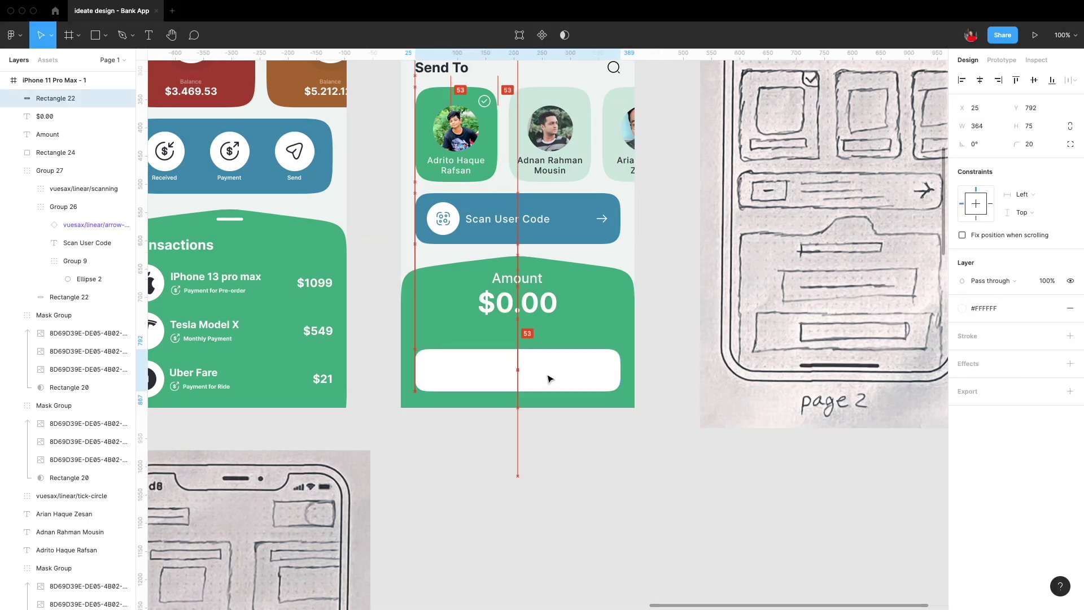
Step: Add a dark #292D32 'Send Now' label at 18 Semi Bold, centred in the white bar
{"action": "left_click", "coordinate": [517, 278]}
{"action": "left_click_drag", "start_coordinate": [518, 278], "coordinate": [513, 368]}
{"action": "left_click", "coordinate": [992, 432]}
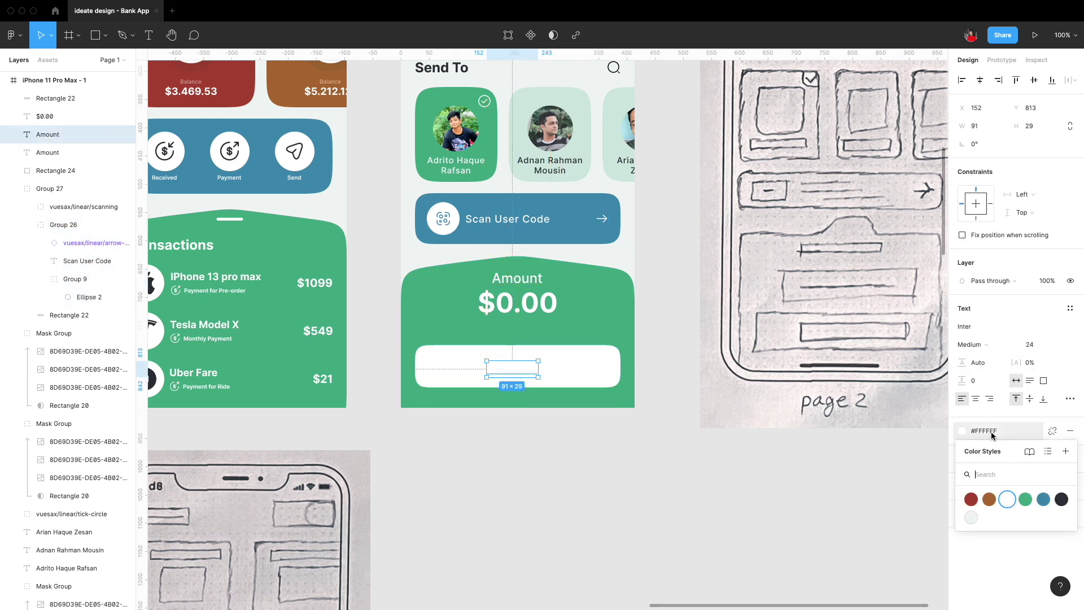
{"action": "left_click", "coordinate": [1061, 500]}
{"action": "double_click", "coordinate": [512, 368]}
{"action": "type", "text": "Send No"}
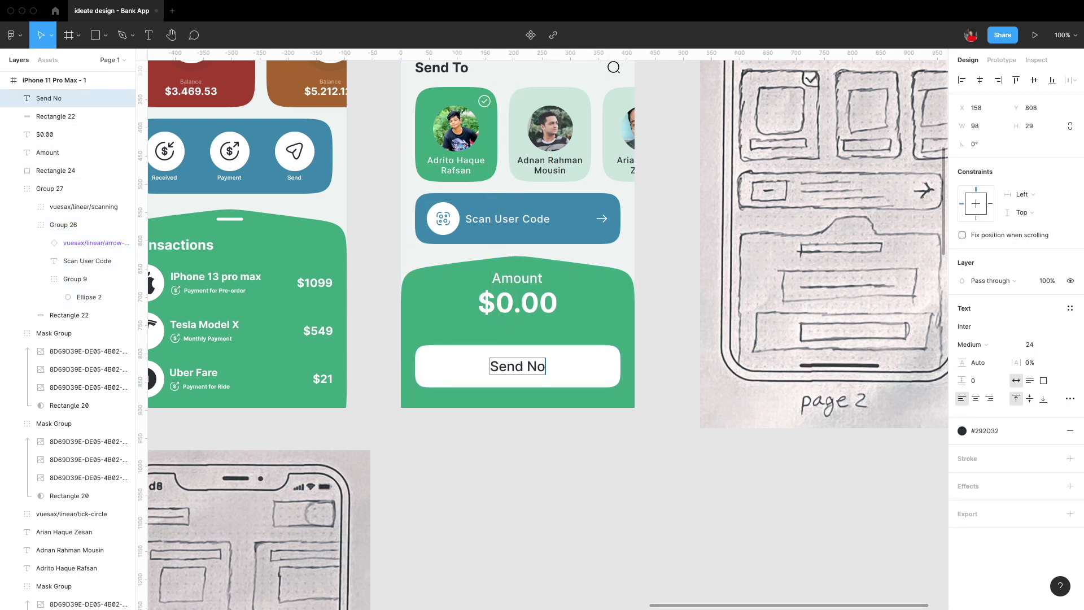
{"action": "type", "text": "w"}
{"action": "key", "text": "Escape"}
{"action": "left_click", "coordinate": [1037, 345]}
{"action": "type", "text": "1"}
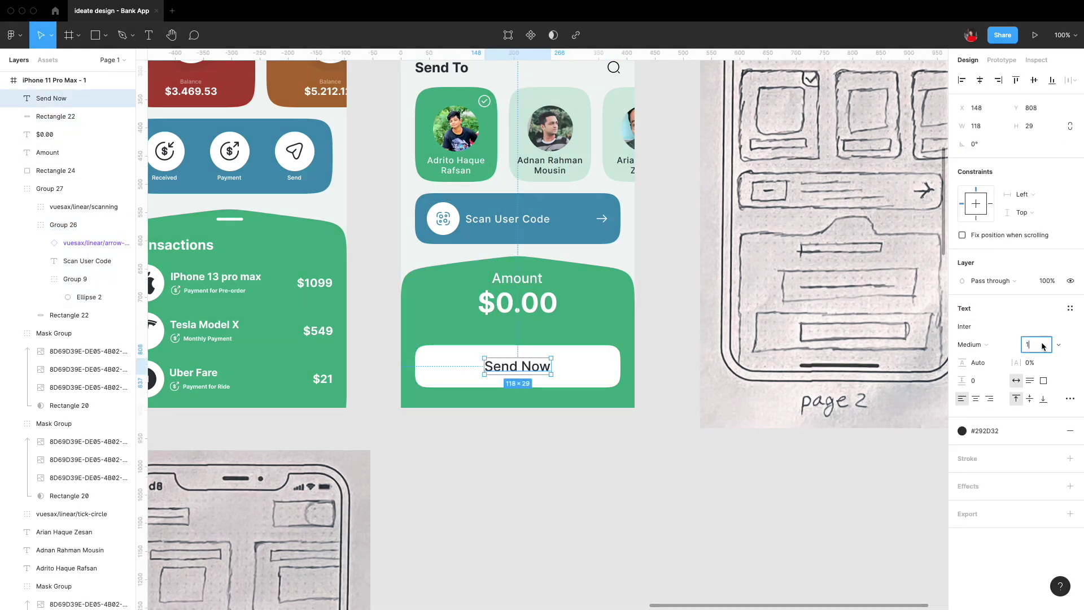
{"action": "type", "text": "8"}
{"action": "left_click", "coordinate": [971, 344]}
{"action": "left_click", "coordinate": [592, 366], "text": "shift"}
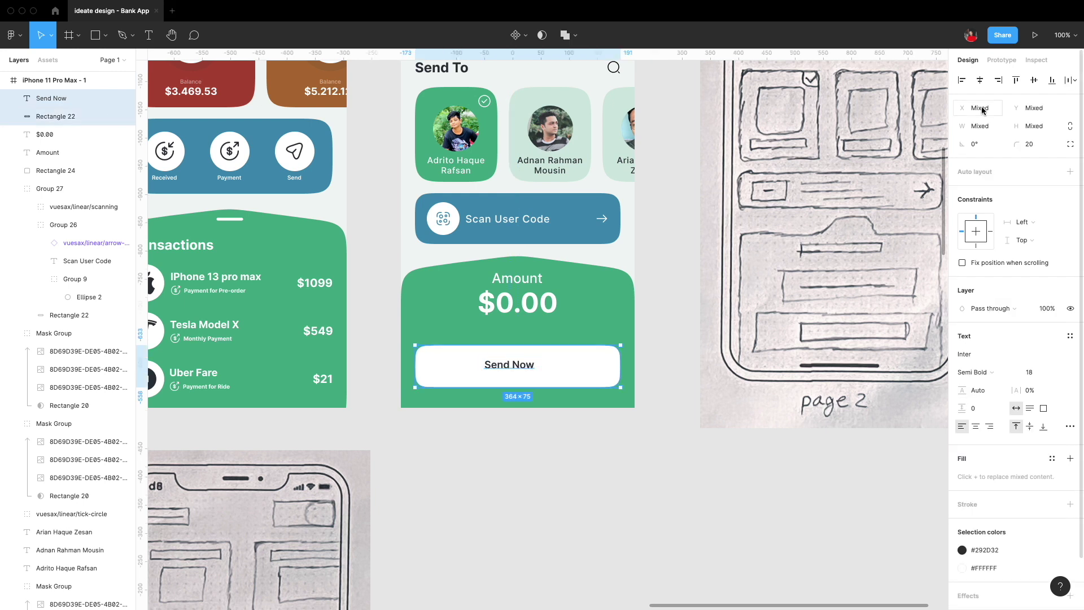
{"action": "left_click", "coordinate": [1034, 80]}
Step: Nudge the $0.00 amount down slightly and convert the Amount heading to vector outlines
{"action": "left_click", "coordinate": [516, 303]}
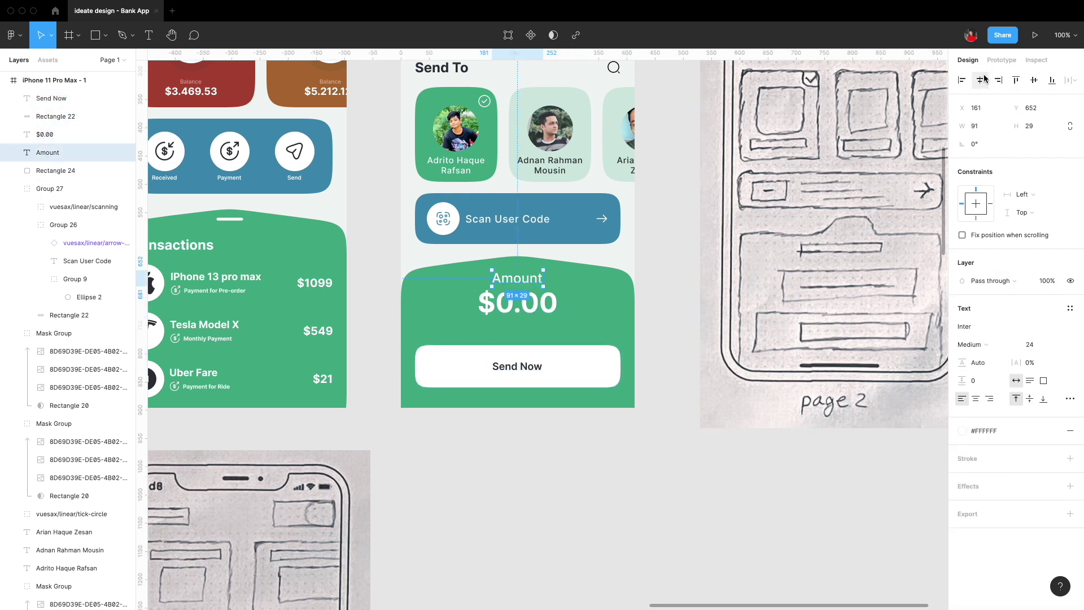
{"action": "left_click_drag", "start_coordinate": [517, 308], "coordinate": [517, 311]}
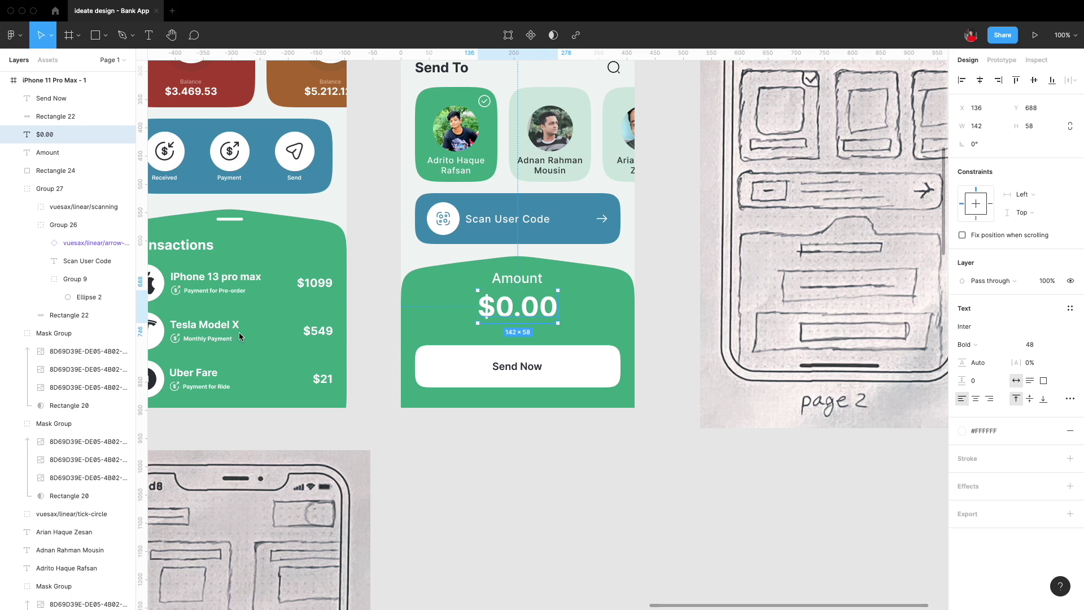
{"action": "left_click", "coordinate": [525, 283]}
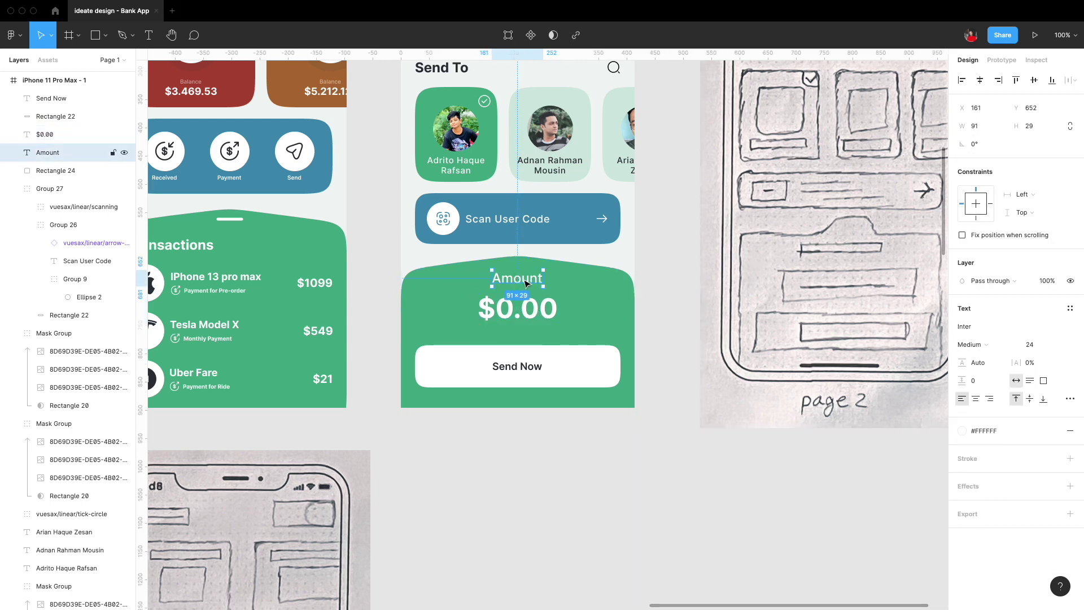
{"action": "right_click", "coordinate": [526, 283]}
{"action": "left_click", "coordinate": [559, 387]}
{"action": "left_click", "coordinate": [598, 317]}
{"action": "scroll", "coordinate": [618, 296], "scroll_direction": "up", "scroll_amount": 5}
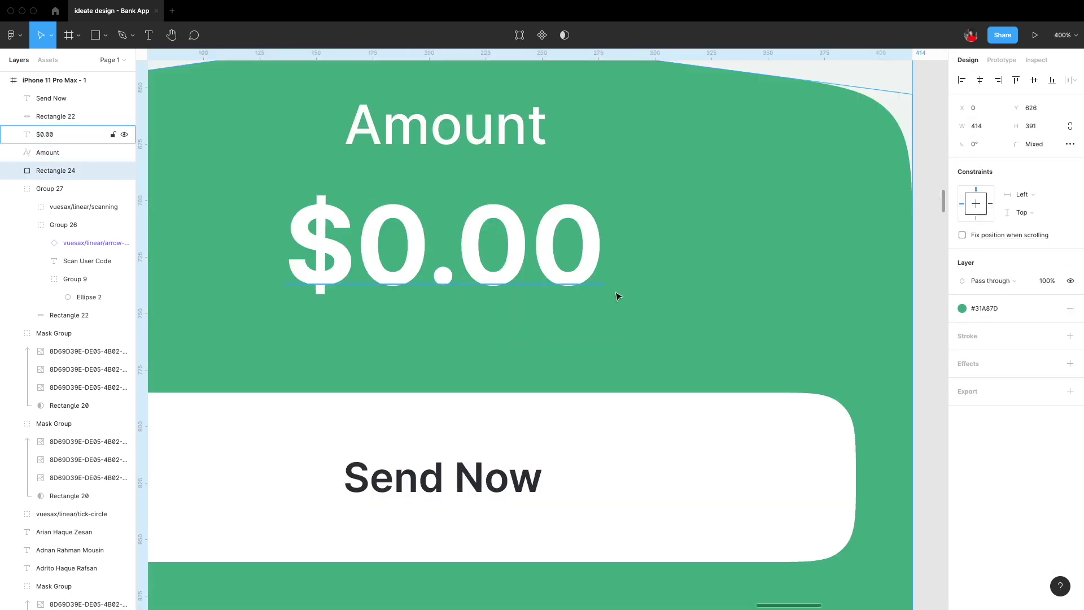
{"action": "scroll", "coordinate": [619, 296], "scroll_direction": "down", "scroll_amount": 10}
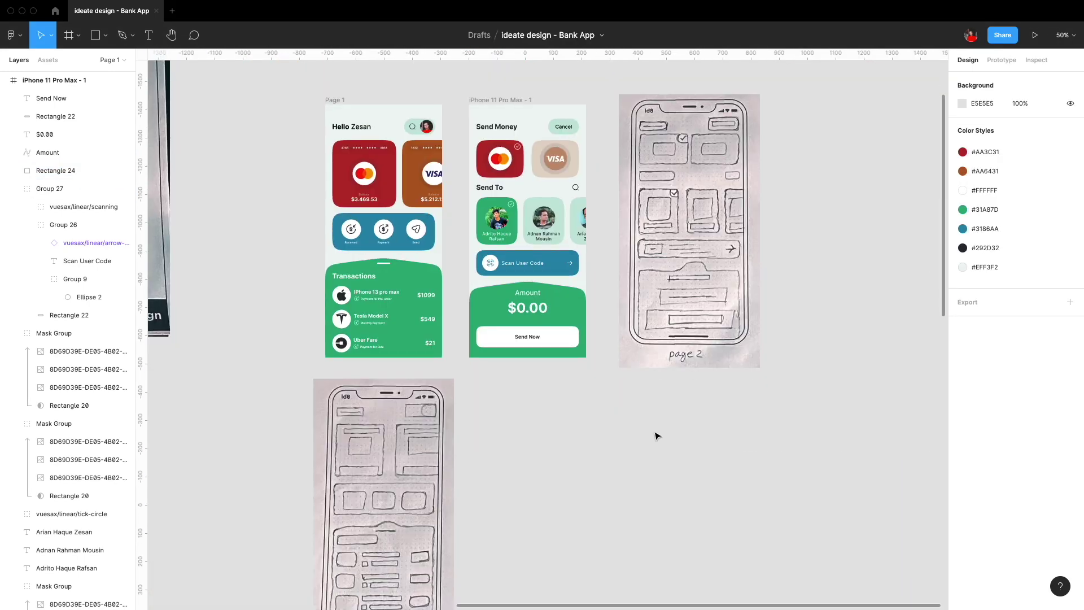
Step: Duplicate the wireframe sketch and crop the copy down to the page 3 sketch
{"action": "left_click_drag", "start_coordinate": [689, 237], "coordinate": [527, 522]}
{"action": "left_click", "coordinate": [670, 452]}
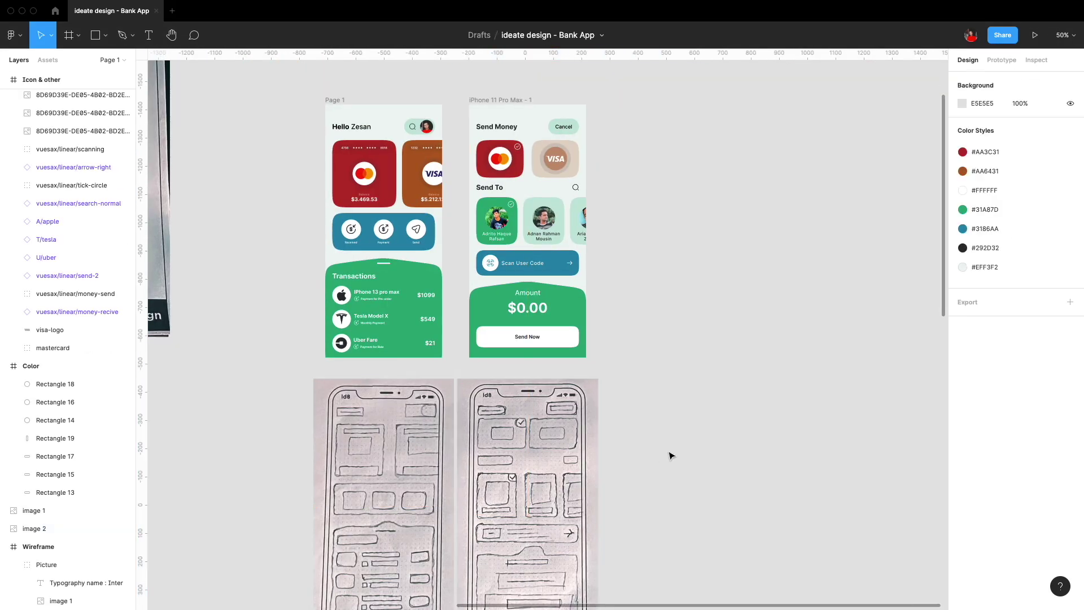
{"action": "scroll", "coordinate": [670, 452], "scroll_direction": "down", "scroll_amount": 3}
{"action": "left_click", "coordinate": [272, 334]}
{"action": "left_click_drag", "start_coordinate": [272, 333], "coordinate": [842, 343]}
{"action": "scroll", "coordinate": [841, 343], "scroll_direction": "right", "scroll_amount": 5}
{"action": "left_click_drag", "start_coordinate": [427, 367], "coordinate": [611, 368]}
{"action": "left_click_drag", "start_coordinate": [710, 367], "coordinate": [684, 367]}
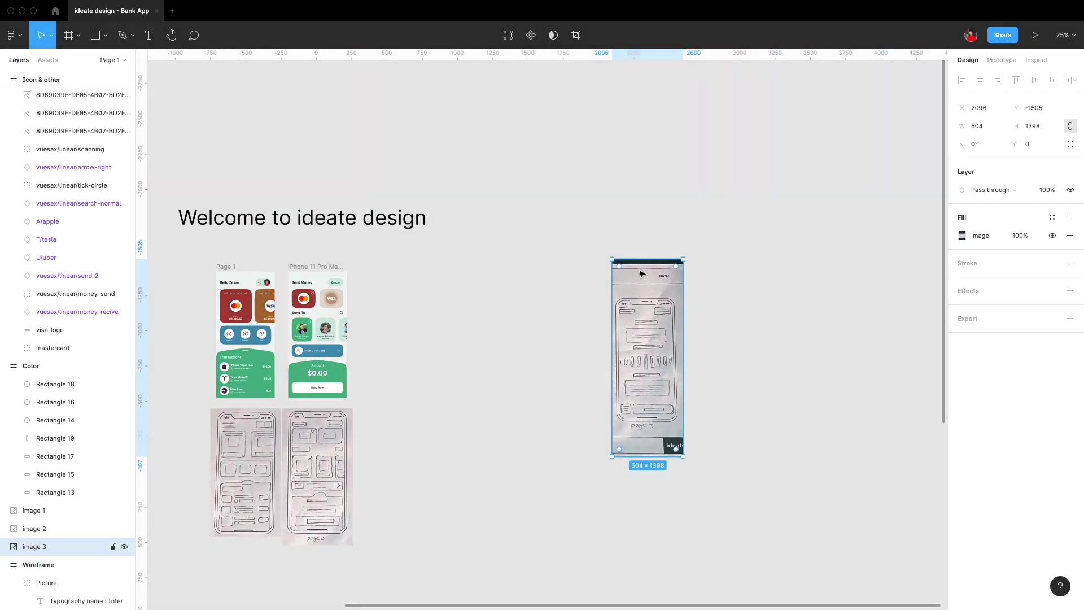
{"action": "left_click_drag", "start_coordinate": [647, 259], "coordinate": [647, 294]}
{"action": "left_click_drag", "start_coordinate": [643, 343], "coordinate": [547, 350]}
Step: Create a blank iPhone 11 Pro Max frame and copy the Send Money header to its top
{"action": "key", "text": "f"}
{"action": "left_click", "coordinate": [813, 203]}
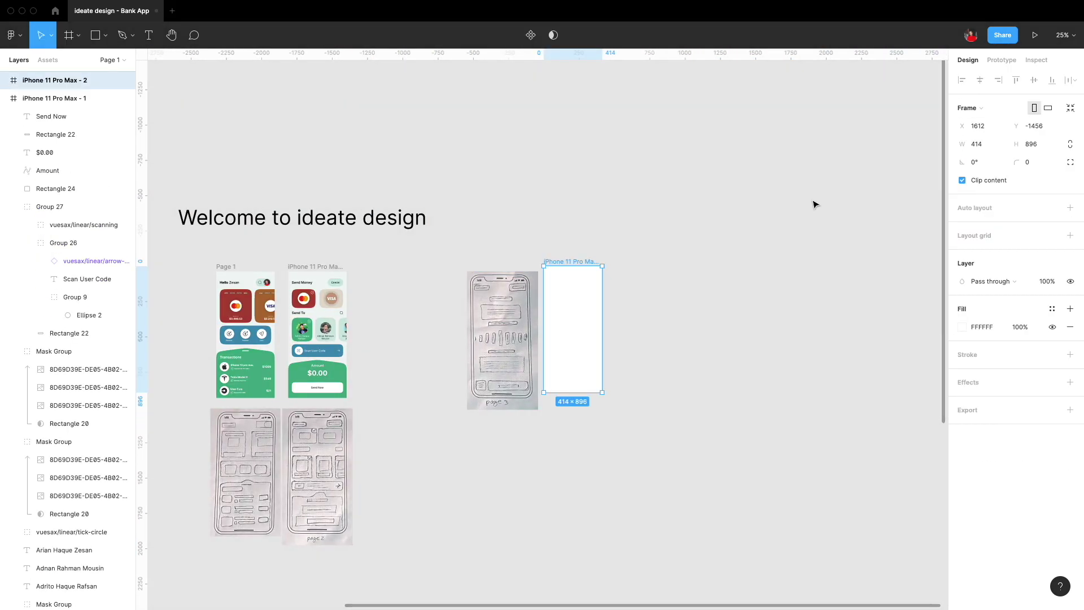
{"action": "left_click", "coordinate": [470, 239]}
{"action": "scroll", "coordinate": [469, 239], "scroll_direction": "up", "scroll_amount": 5}
{"action": "scroll", "coordinate": [573, 250], "scroll_direction": "left", "scroll_amount": 5}
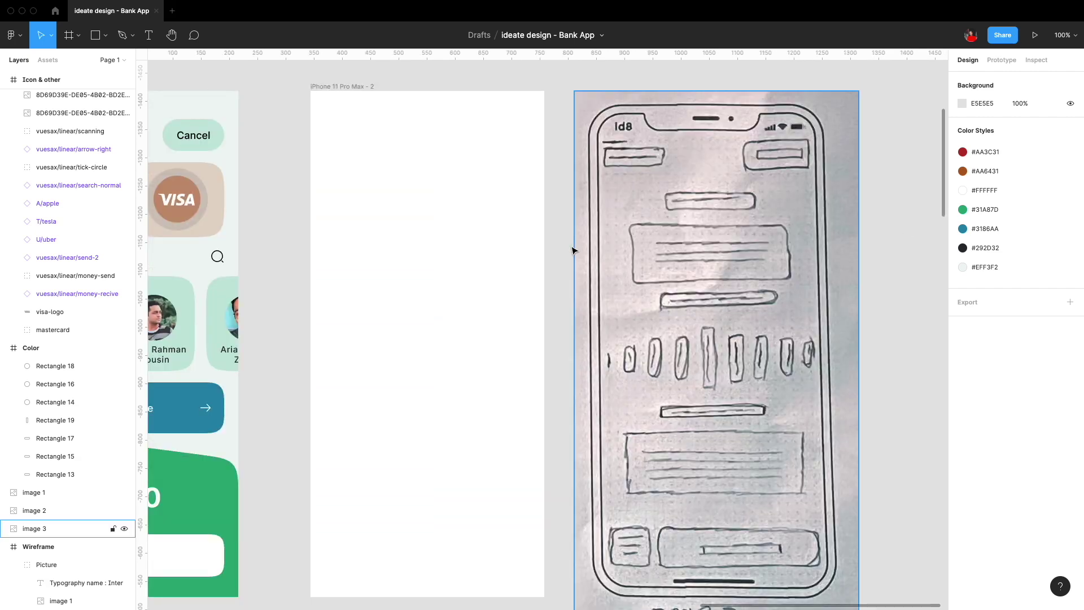
{"action": "left_click", "coordinate": [202, 140]}
{"action": "left_click_drag", "start_coordinate": [202, 140], "coordinate": [507, 145]}
{"action": "left_click", "coordinate": [217, 138], "text": "shift"}
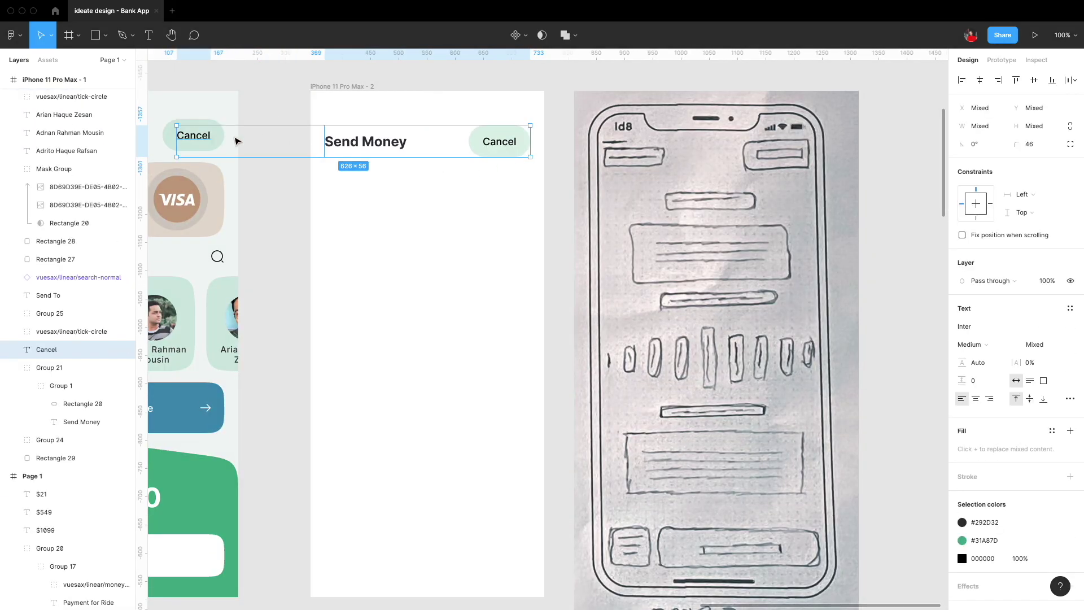
{"action": "left_click", "coordinate": [1016, 79]}
{"action": "key", "text": "Escape"}
Step: Fill the new screen green, make the header text white, and outline Cancel in white without fill
{"action": "left_click", "coordinate": [1052, 368]}
{"action": "left_click", "coordinate": [50, 98]}
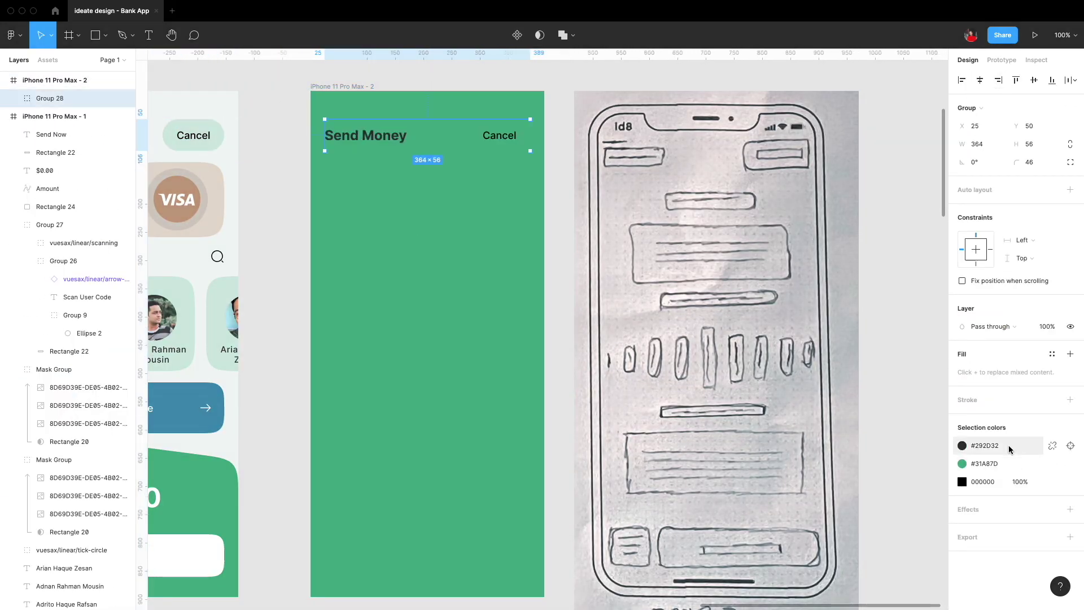
{"action": "left_click", "coordinate": [963, 445]}
{"action": "left_click", "coordinate": [879, 496]}
{"action": "double_click", "coordinate": [499, 136]}
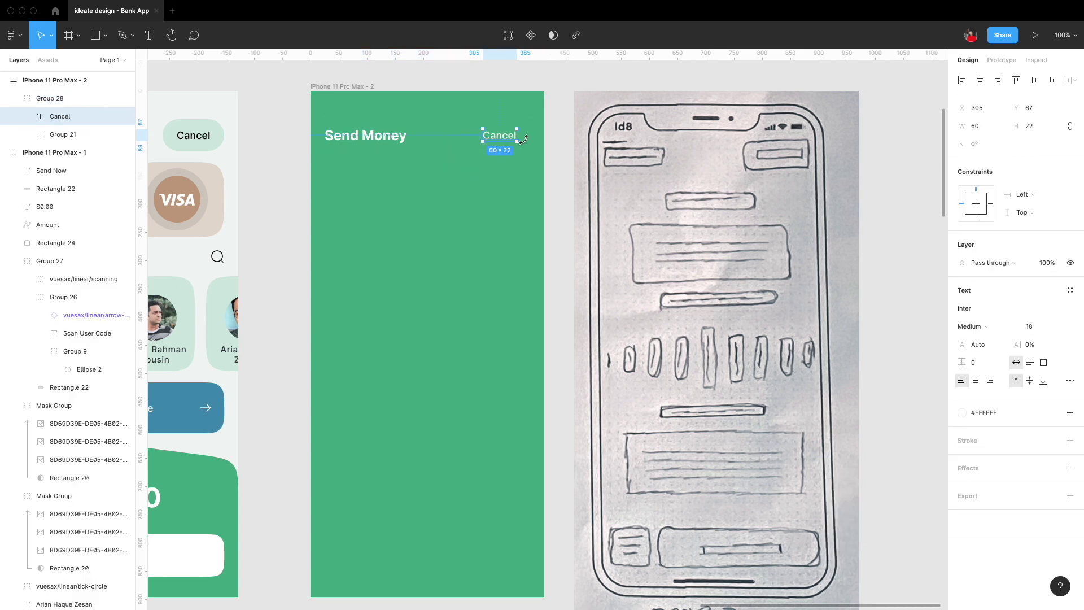
{"action": "left_click", "coordinate": [1069, 317]}
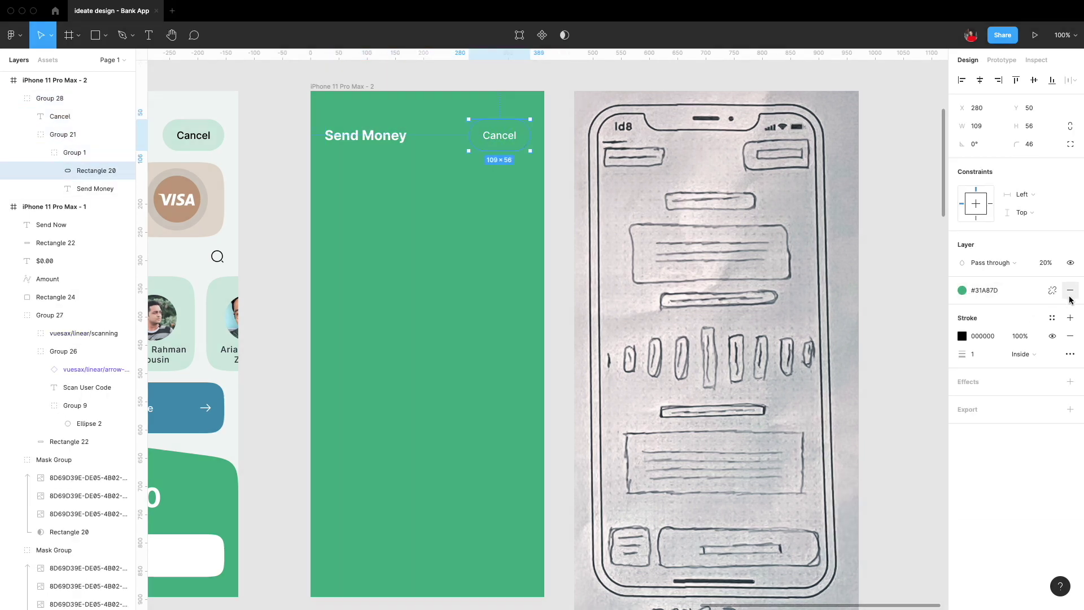
{"action": "left_click", "coordinate": [1052, 318]}
{"action": "left_click", "coordinate": [1017, 334]}
{"action": "left_click", "coordinate": [454, 243]}
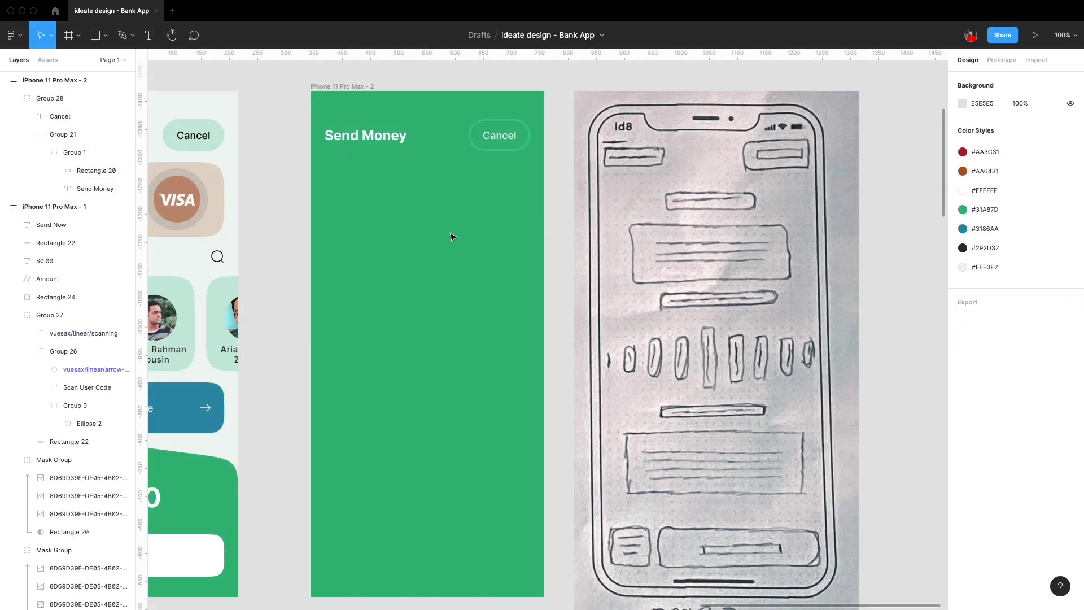
{"action": "scroll", "coordinate": [362, 193], "scroll_direction": "left", "scroll_amount": 2}
{"action": "scroll", "coordinate": [362, 193], "scroll_direction": "down", "scroll_amount": 3}
Step: Copy Amount and $0.00 into the new screen, enlarge the figure to 64, and change it to $1500
{"action": "left_click", "coordinate": [280, 388]}
{"action": "left_click", "coordinate": [280, 416], "text": "shift"}
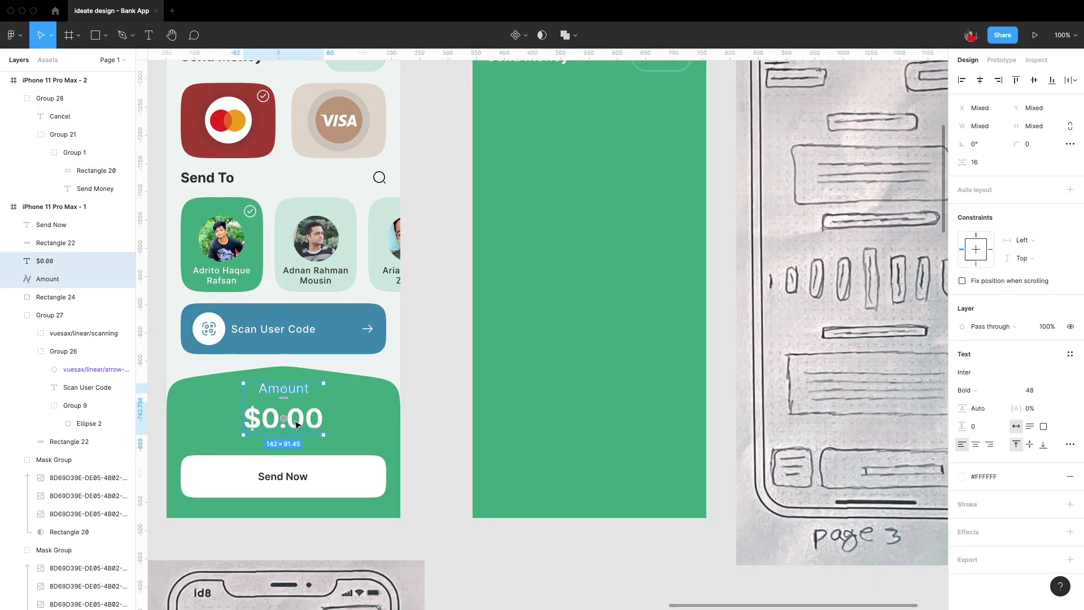
{"action": "left_click_drag", "start_coordinate": [280, 416], "coordinate": [600, 133]}
{"action": "scroll", "coordinate": [600, 133], "scroll_direction": "up", "scroll_amount": 3}
{"action": "left_click", "coordinate": [980, 85]}
{"action": "key", "text": "Tab"}
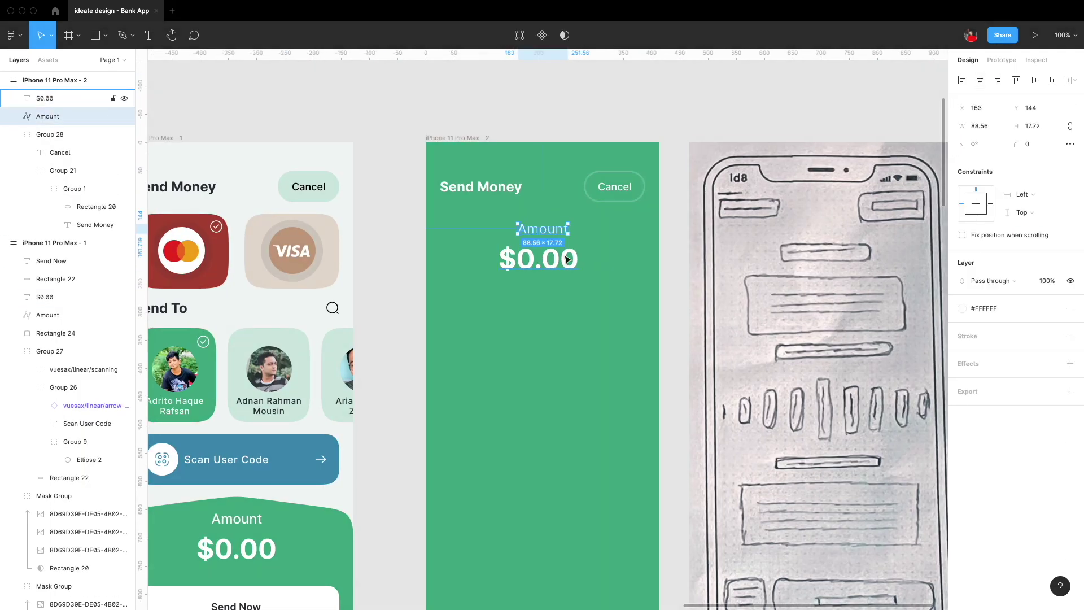
{"action": "left_click", "coordinate": [568, 259]}
{"action": "left_click", "coordinate": [1045, 344]}
{"action": "left_click", "coordinate": [1041, 395]}
{"action": "left_click_drag", "start_coordinate": [566, 275], "coordinate": [565, 275]}
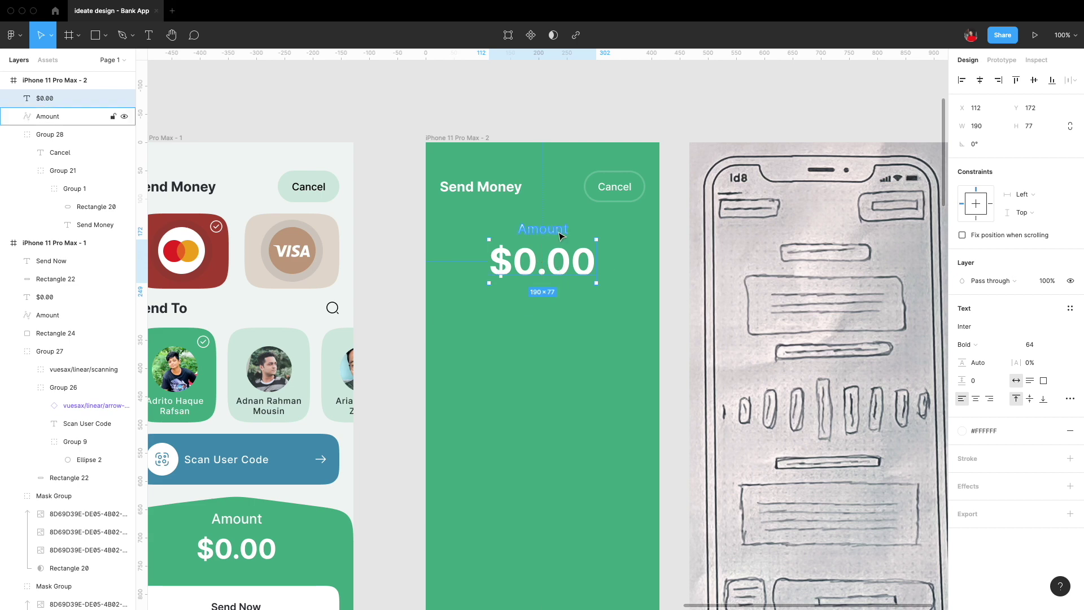
{"action": "double_click", "coordinate": [534, 263]}
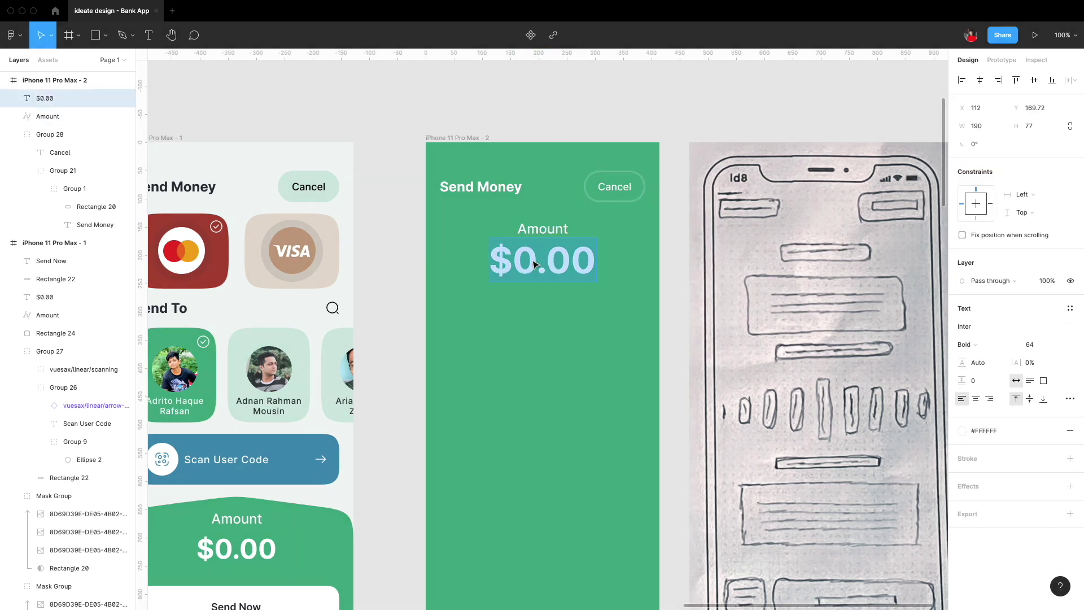
{"action": "type", "text": "150"}
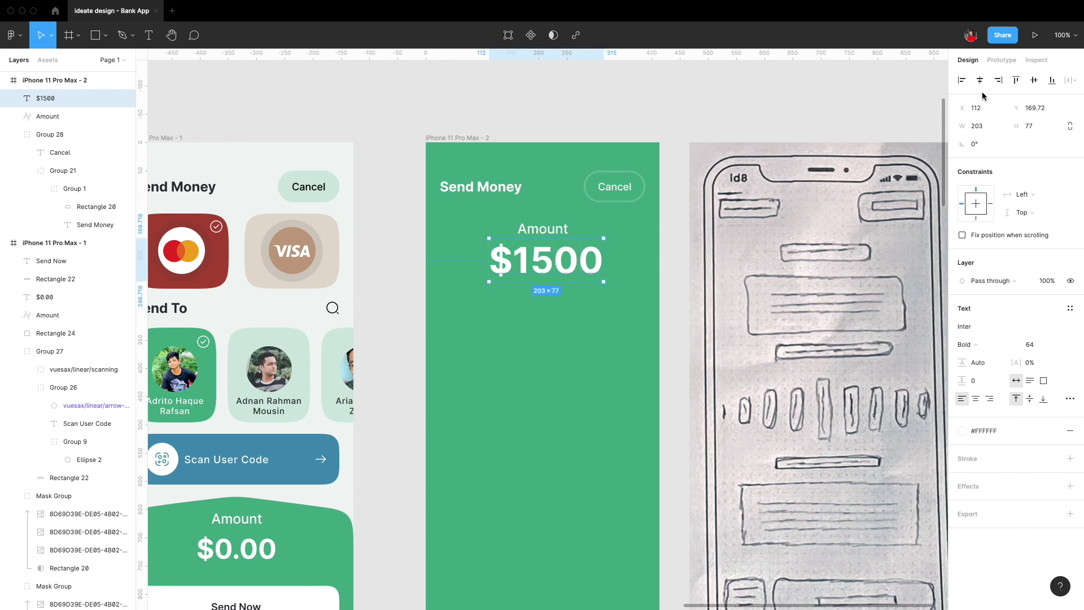
{"action": "left_click", "coordinate": [559, 331]}
Step: Add a small 'Fees: $19.99' text line positioned under $1500
{"action": "scroll", "coordinate": [508, 367], "scroll_direction": "down", "scroll_amount": 2}
{"action": "scroll", "coordinate": [450, 419], "scroll_direction": "down", "scroll_amount": 1}
{"action": "scroll", "coordinate": [450, 419], "scroll_direction": "down", "scroll_amount": 2}
{"action": "scroll", "coordinate": [450, 419], "scroll_direction": "left", "scroll_amount": 3}
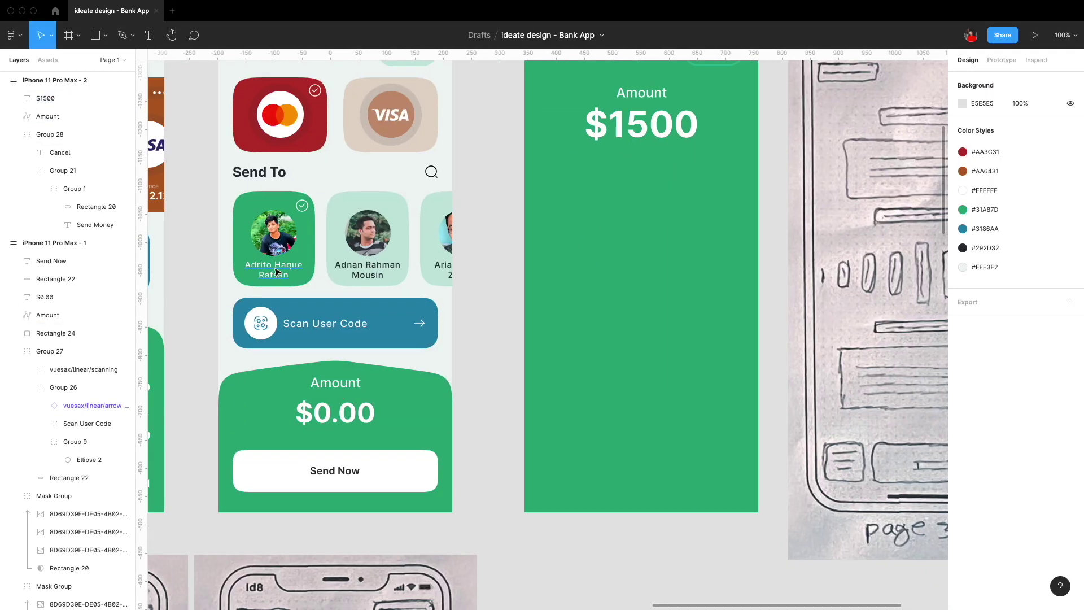
{"action": "scroll", "coordinate": [450, 420], "scroll_direction": "up", "scroll_amount": 1}
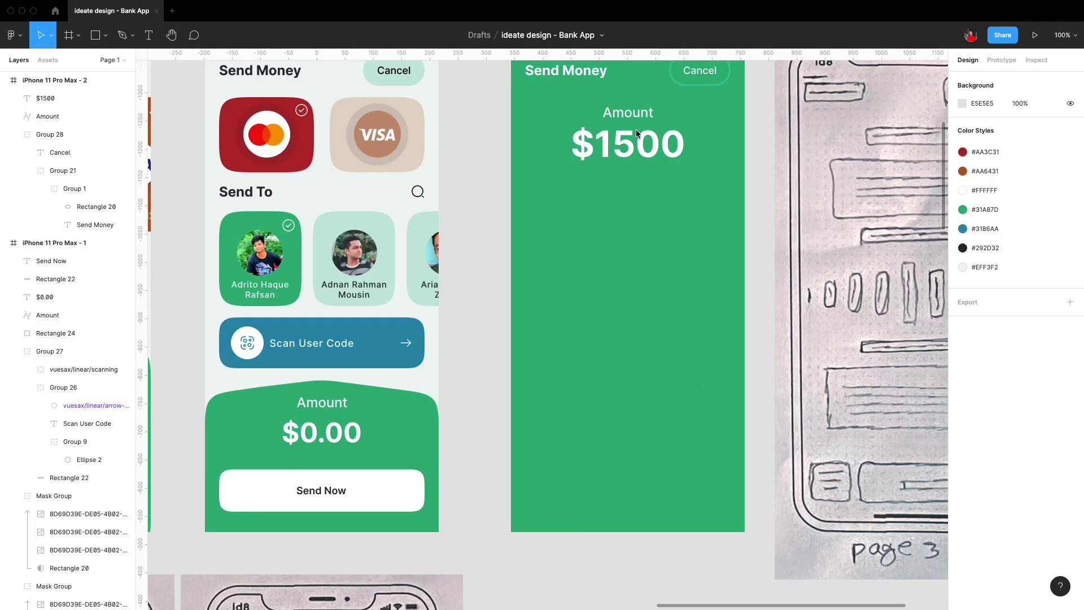
{"action": "left_click", "coordinate": [611, 176]}
{"action": "type", "text": "Fees"}
{"action": "key", "text": "Escape"}
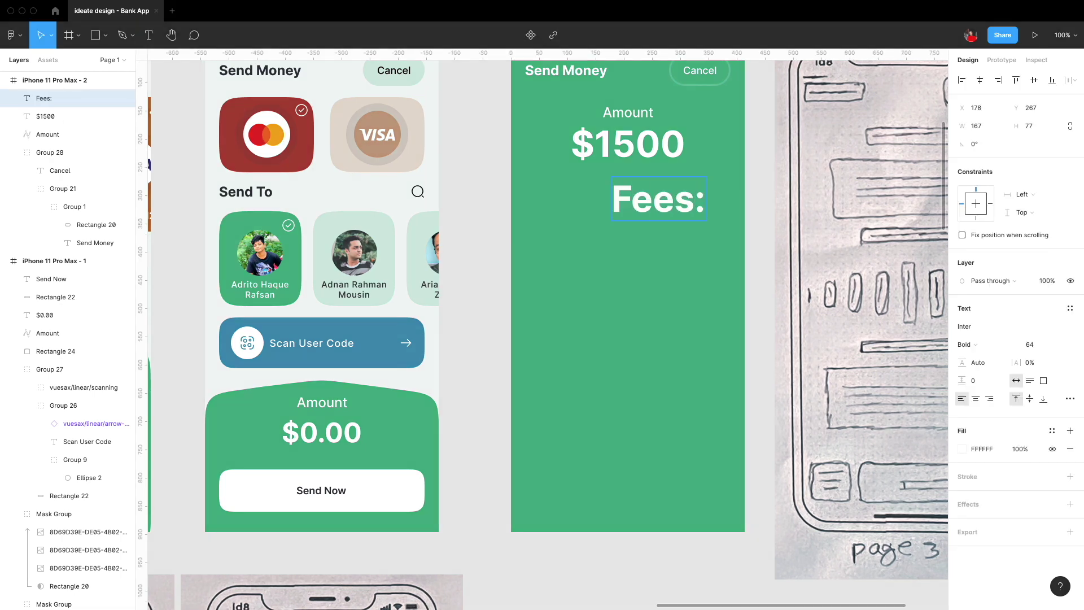
{"action": "type", "text": "$19.99"}
{"action": "key", "text": "Escape"}
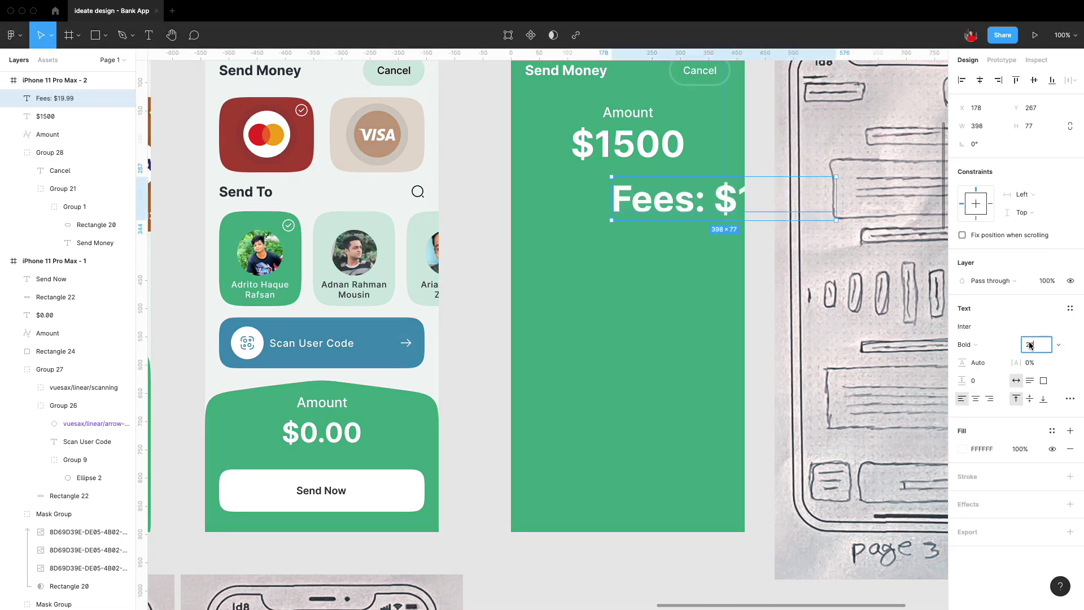
{"action": "type", "text": "4"}
{"action": "key", "text": "Return"}
{"action": "left_click_drag", "start_coordinate": [663, 186], "coordinate": [626, 179]}
{"action": "key", "text": "Return"}
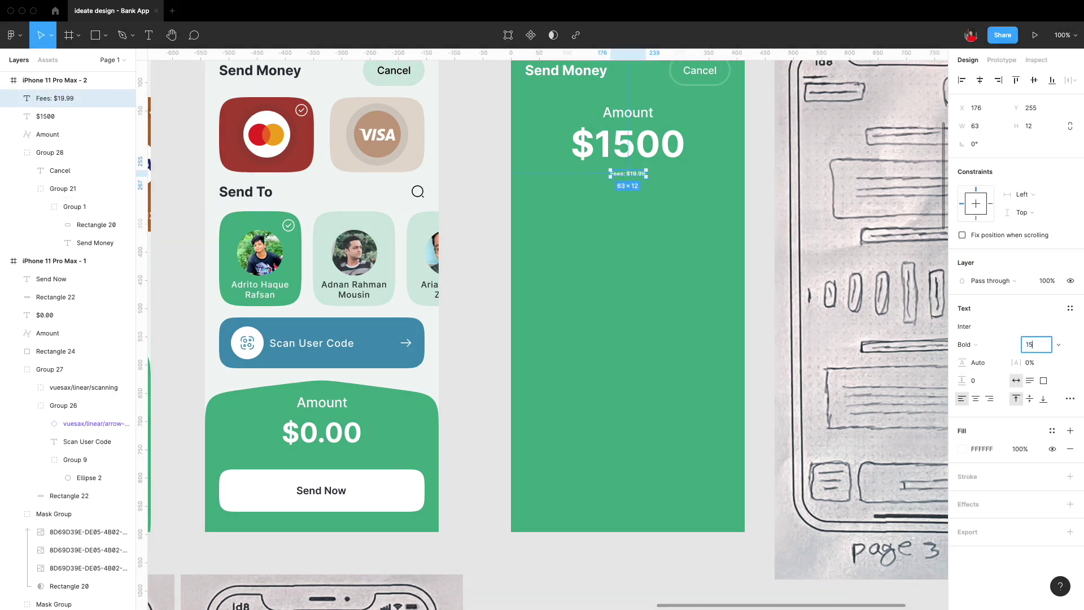
Step: Group the fees line with the $1500 figure using Ctrl+G
{"action": "left_click", "coordinate": [669, 148], "text": "shift"}
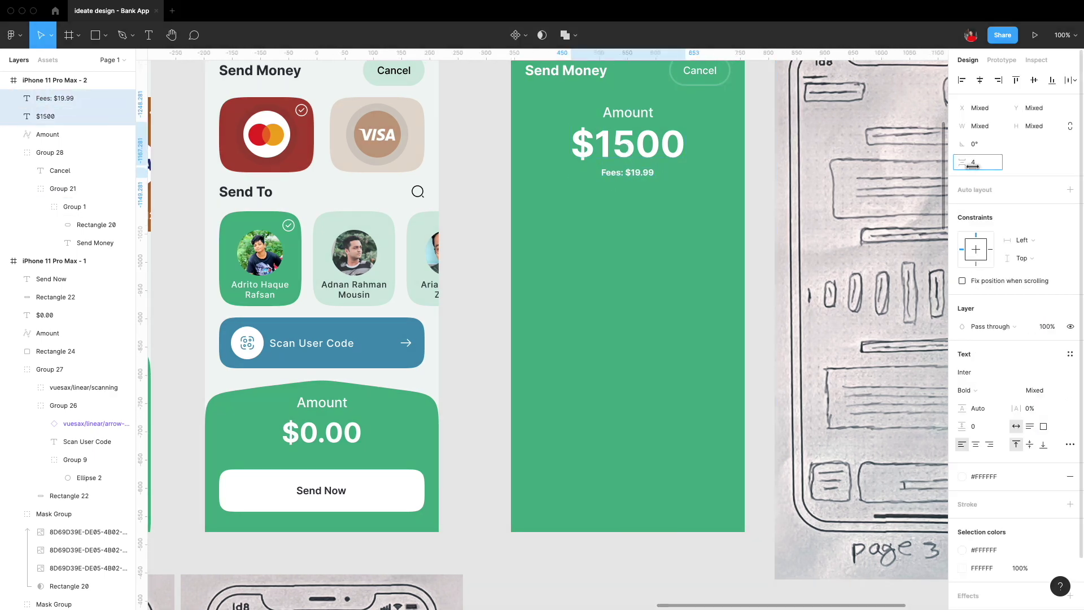
{"action": "key", "text": "Return"}
{"action": "key", "text": "ctrl+g"}
{"action": "left_click", "coordinate": [587, 247]}
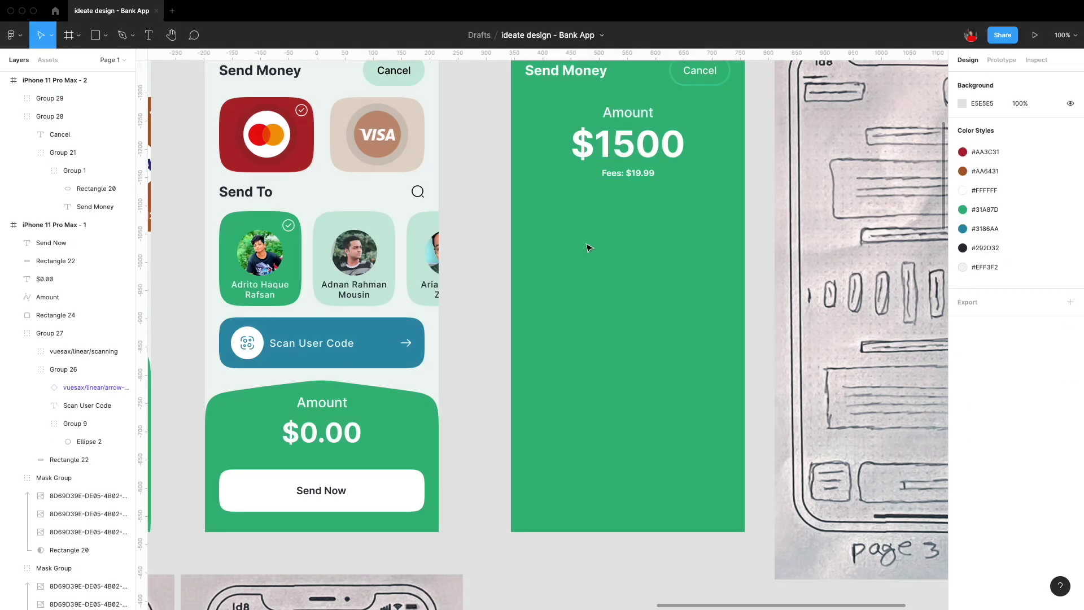
Step: Draw a straight vertical line below the fees text and centre it in the screen
{"action": "left_click", "coordinate": [121, 36]}
{"action": "left_click", "coordinate": [629, 207]}
{"action": "left_click", "coordinate": [628, 280]}
{"action": "key", "text": "Escape"}
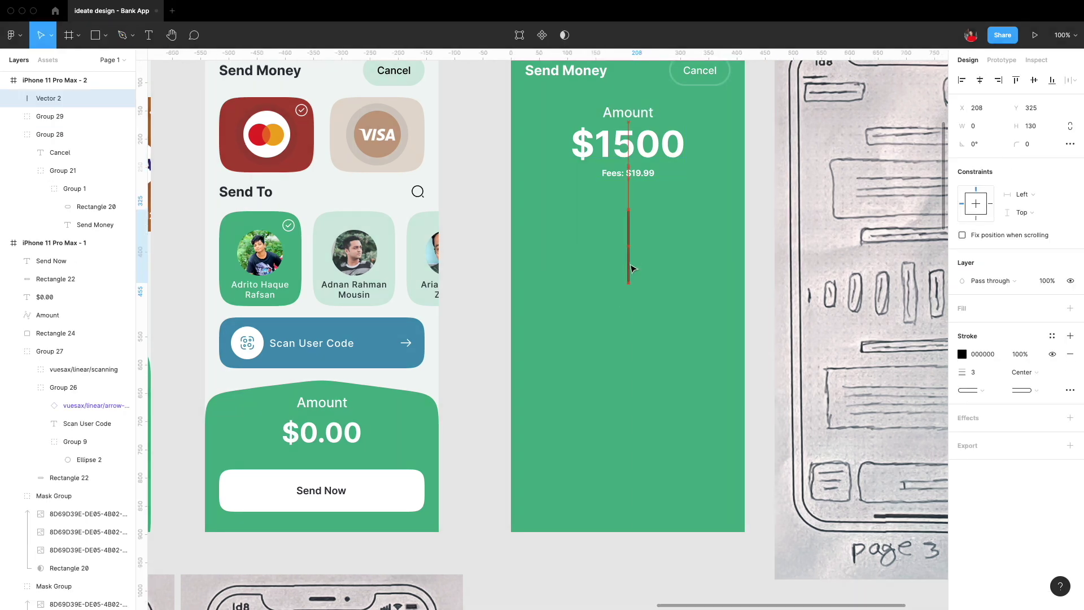
{"action": "left_click", "coordinate": [1034, 80]}
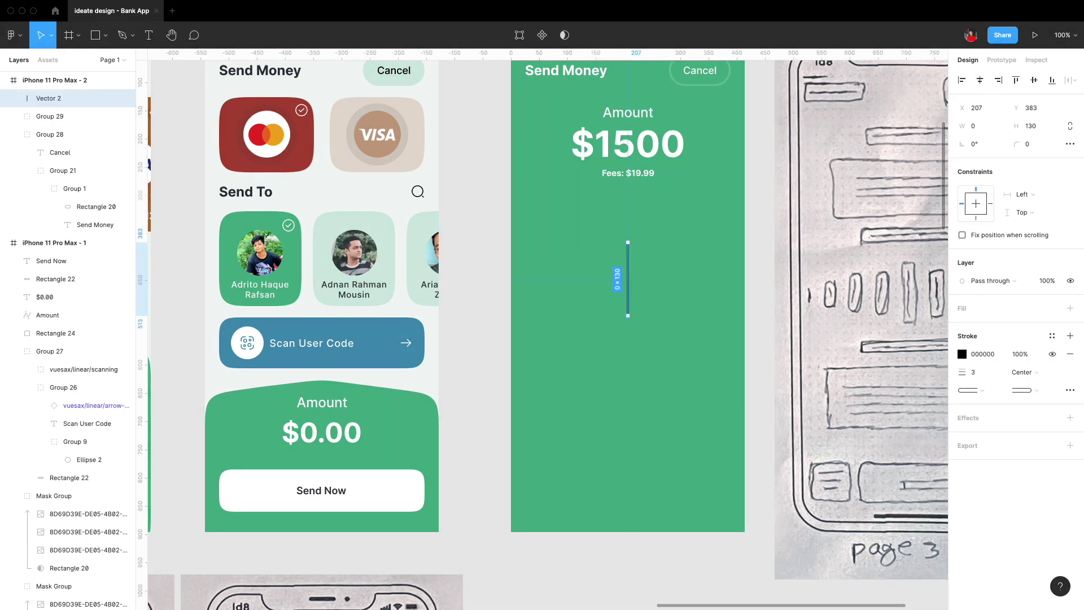
Step: Make the line a white 6-weight bar and build a mirrored, grouped waveform of bars
{"action": "left_click_drag", "start_coordinate": [636, 153], "coordinate": [637, 162]}
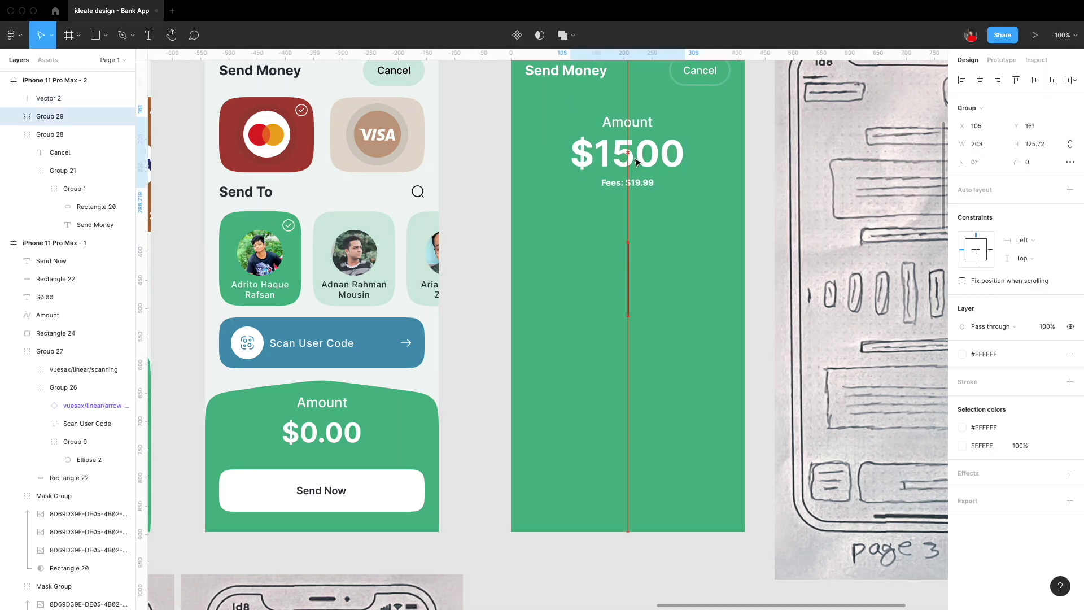
{"action": "left_click", "coordinate": [628, 260]}
{"action": "left_click", "coordinate": [967, 354]}
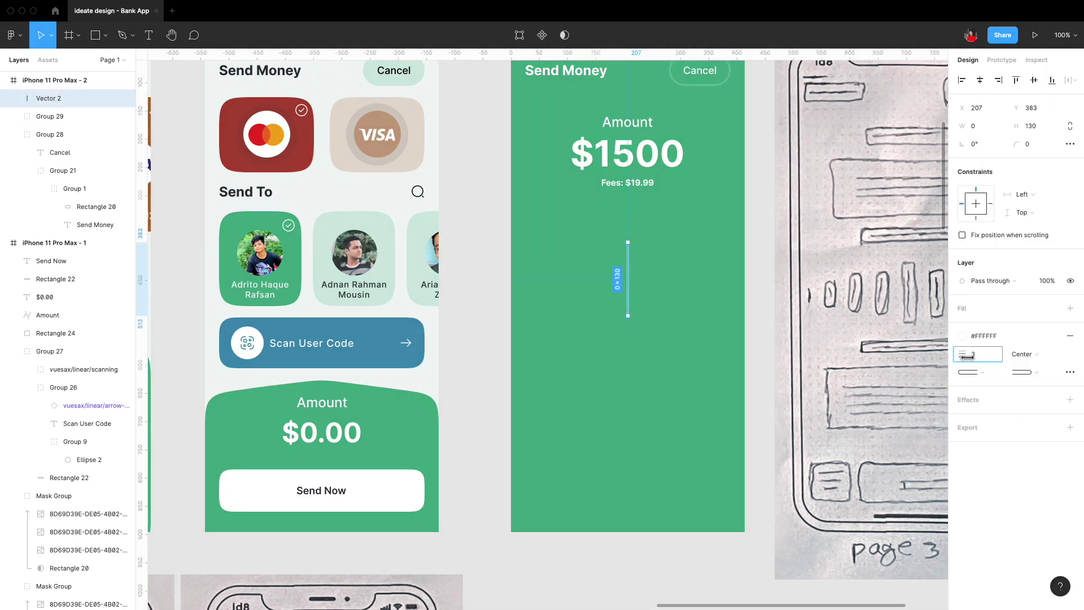
{"action": "mouse_move", "coordinate": [635, 304]}
{"action": "left_mouse_down"}
{"action": "mouse_move", "coordinate": [531, 266]}
{"action": "mouse_move", "coordinate": [635, 234]}
{"action": "left_mouse_up"}
{"action": "key", "text": "ctrl+g"}
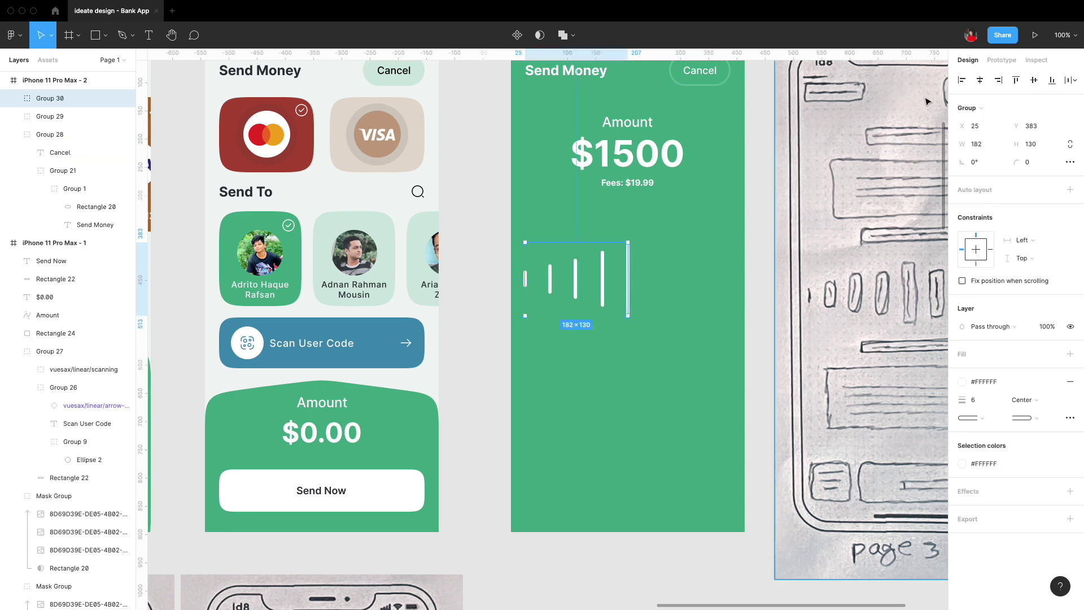
{"action": "mouse_move", "coordinate": [626, 308]}
{"action": "left_mouse_down"}
{"action": "mouse_move", "coordinate": [624, 423]}
{"action": "mouse_move", "coordinate": [644, 304]}
{"action": "left_mouse_up"}
{"action": "key", "text": "shift+h"}
{"action": "left_click", "coordinate": [562, 423]}
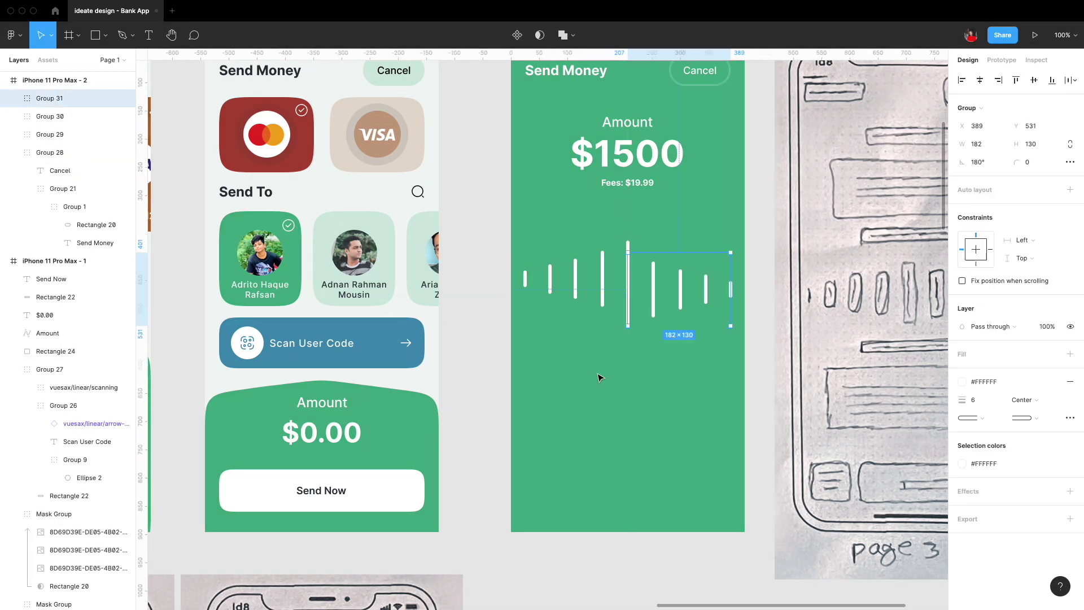
{"action": "key", "text": "ctrl+g"}
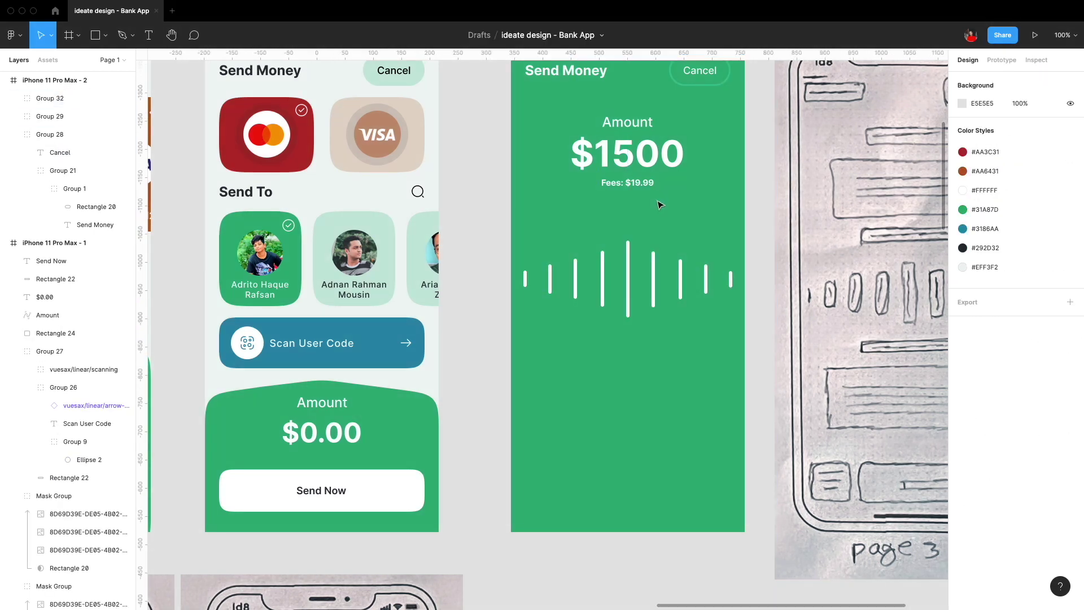
Step: Fade the outer waveform bars to 60% opacity, leaving the centre bars solid
{"action": "left_click_drag", "start_coordinate": [648, 131], "coordinate": [647, 139]}
{"action": "left_click", "coordinate": [641, 287]}
{"action": "double_click", "coordinate": [653, 282]}
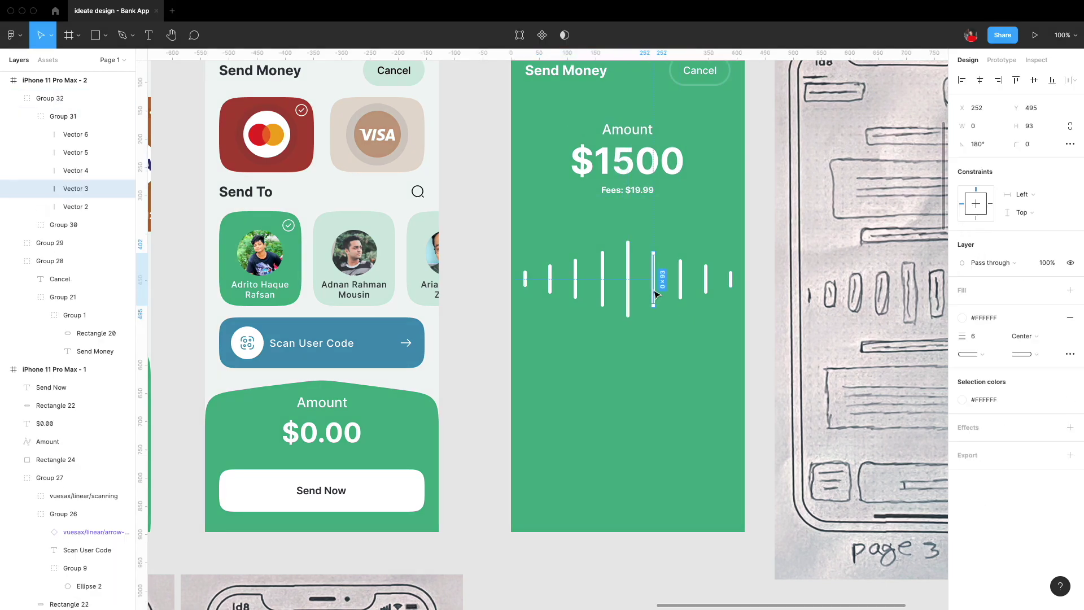
{"action": "left_click", "coordinate": [680, 279], "text": "shift"}
{"action": "left_click", "coordinate": [706, 280], "text": "shift"}
{"action": "left_click", "coordinate": [603, 279], "text": "shift"}
{"action": "left_click", "coordinate": [550, 280], "text": "shift"}
{"action": "left_click", "coordinate": [525, 280], "text": "shift"}
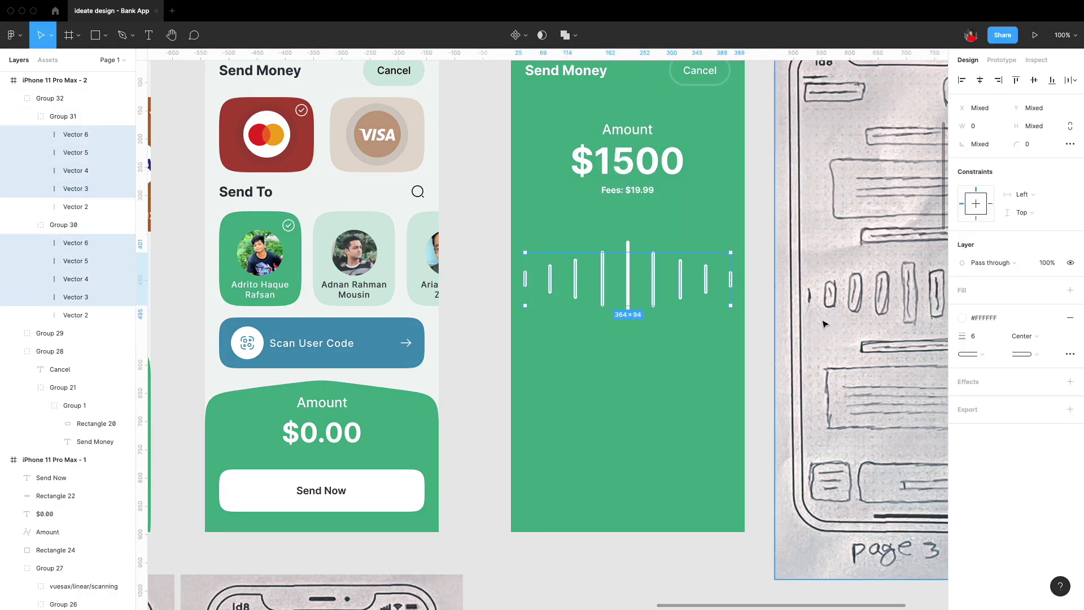
{"action": "type", "text": "60"}
{"action": "key", "text": "Return"}
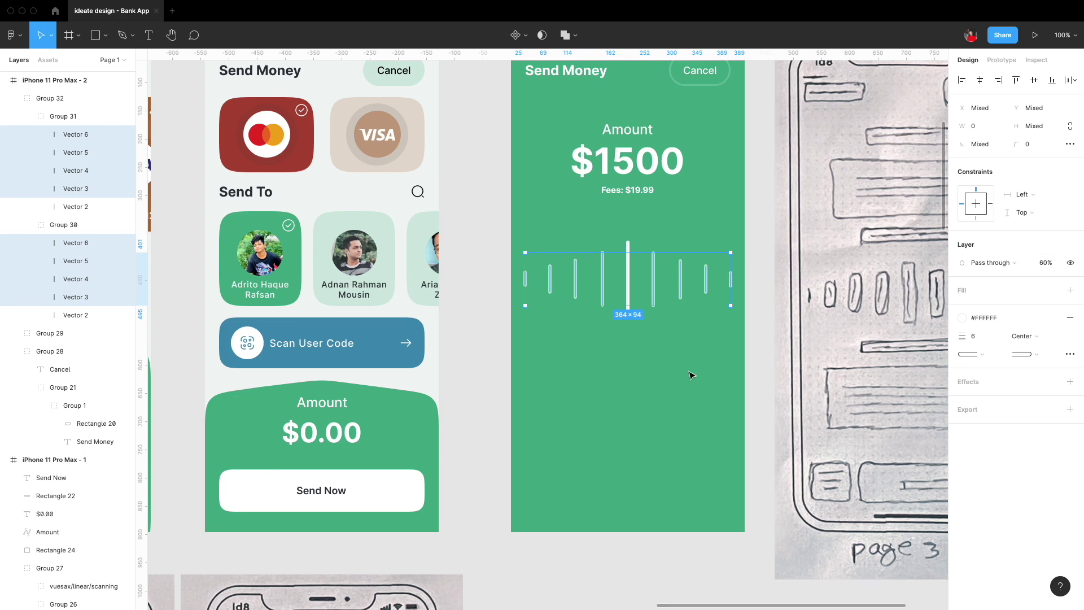
{"action": "left_click", "coordinate": [679, 373]}
Step: Copy the amount block below the waveform and add a centred 'Total Amount' label at 24 Medium
{"action": "left_click_drag", "start_coordinate": [638, 175], "coordinate": [638, 398]}
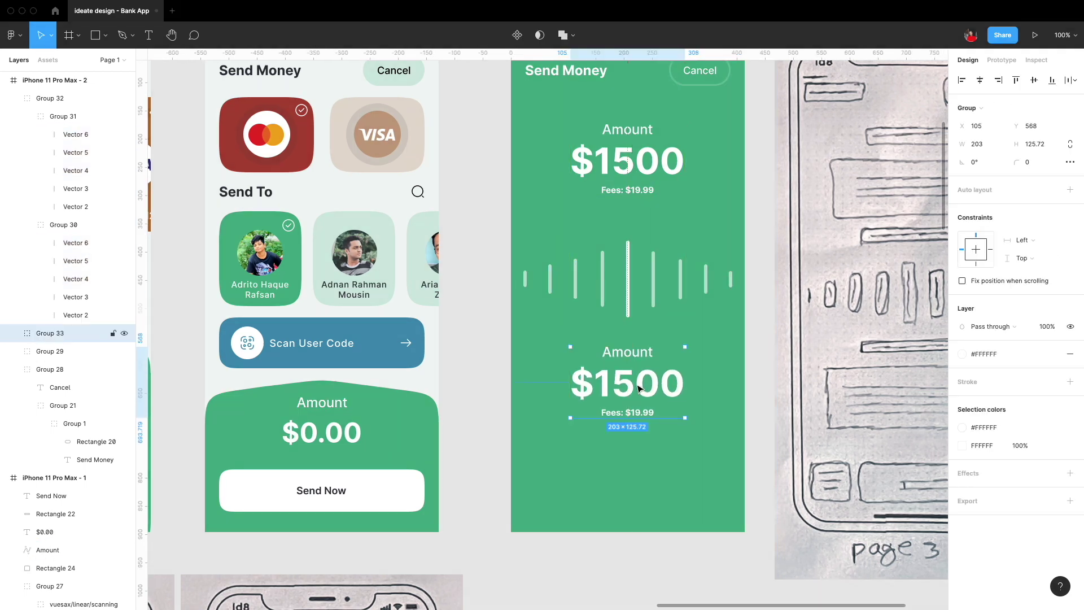
{"action": "left_click", "coordinate": [622, 358]}
{"action": "key", "text": "t"}
{"action": "type", "text": "Total Amount"}
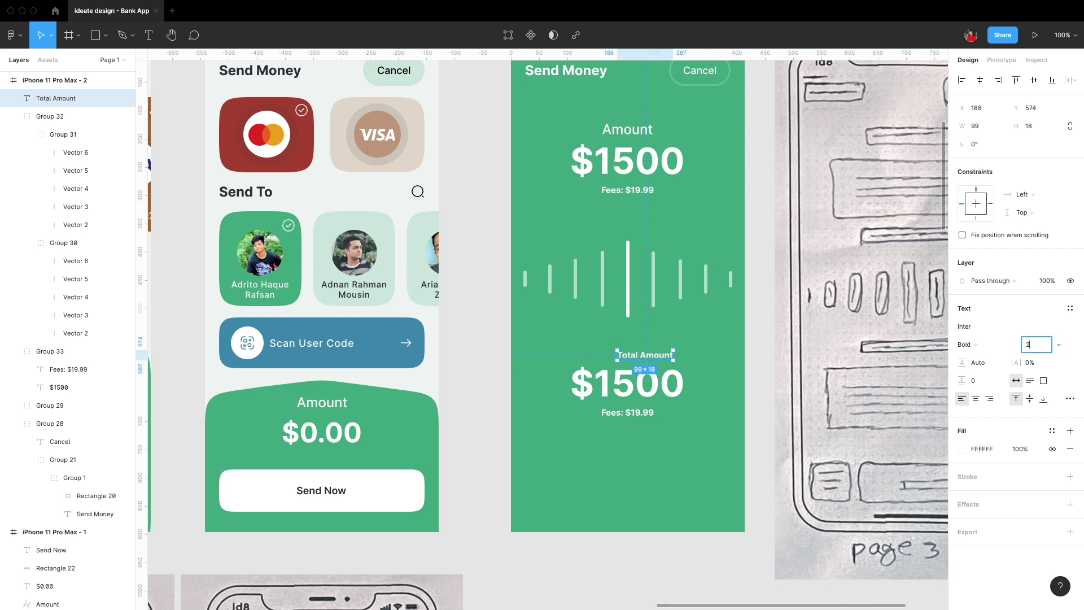
{"action": "type", "text": "4"}
{"action": "key", "text": "Return"}
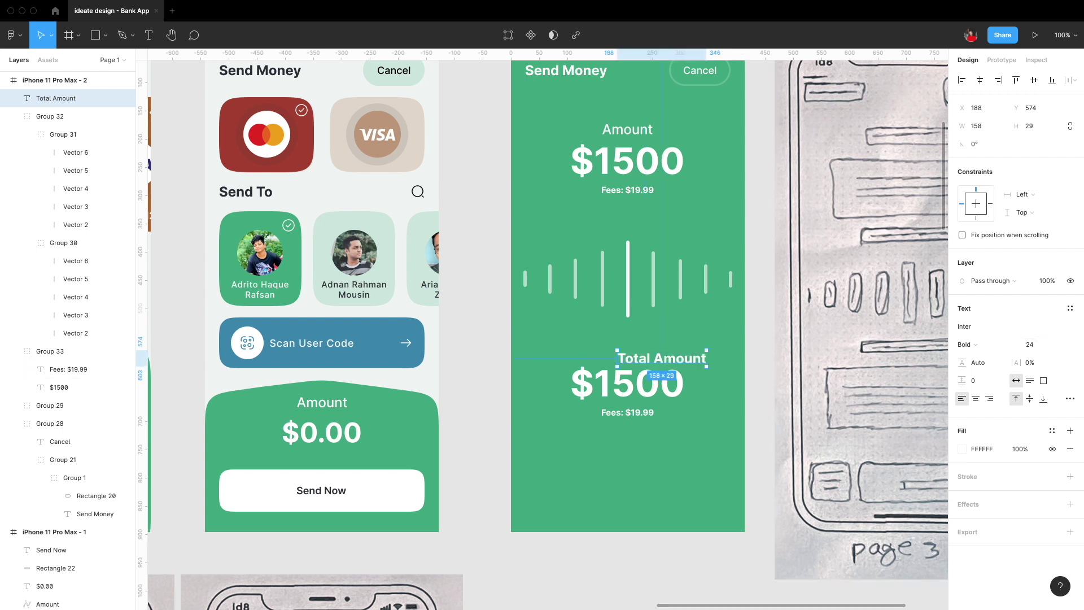
{"action": "left_click", "coordinate": [681, 407]}
{"action": "left_click_drag", "start_coordinate": [695, 360], "coordinate": [660, 355]}
{"action": "left_click", "coordinate": [966, 344]}
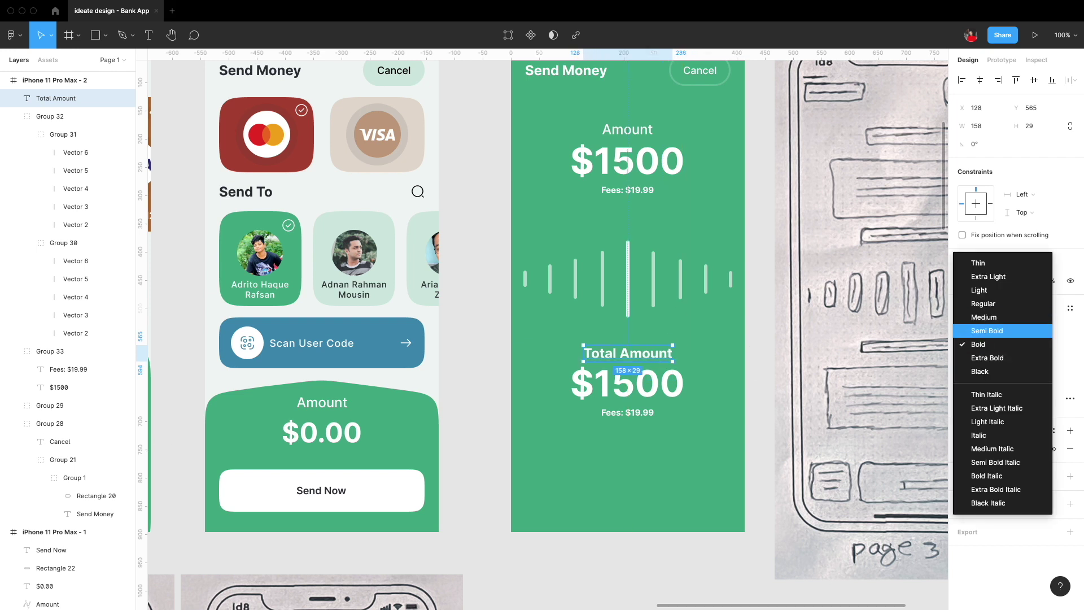
{"action": "left_click", "coordinate": [958, 366]}
{"action": "left_click", "coordinate": [966, 344]}
Step: Delete the copy's fees line, change its figure to $1519.99, and copy a white button rectangle below
{"action": "left_click", "coordinate": [982, 317]}
{"action": "left_click", "coordinate": [627, 384], "text": "shift"}
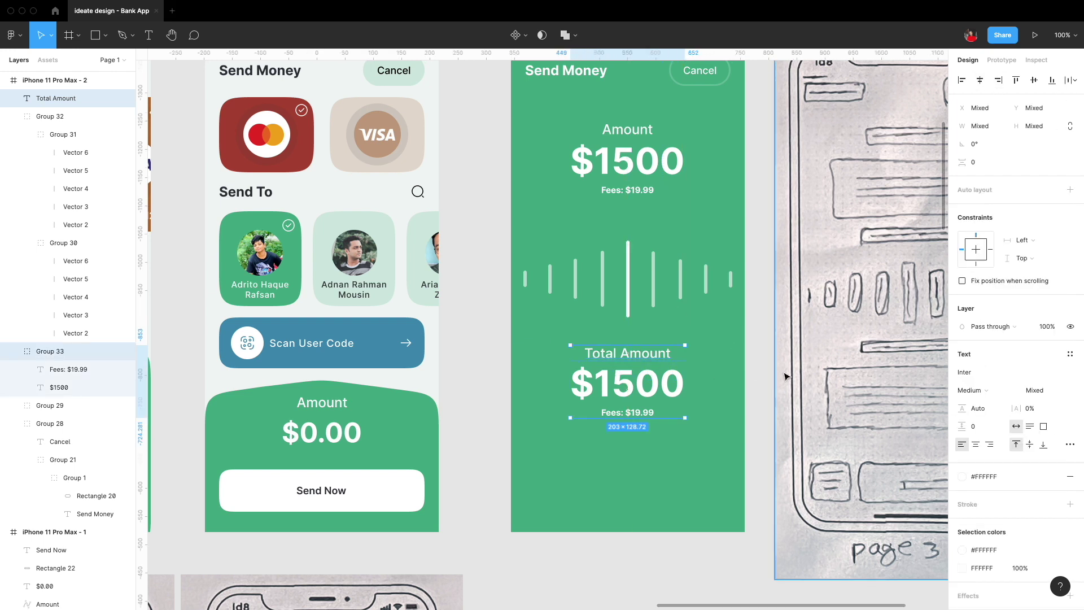
{"action": "left_click", "coordinate": [67, 369]}
{"action": "key", "text": "Delete"}
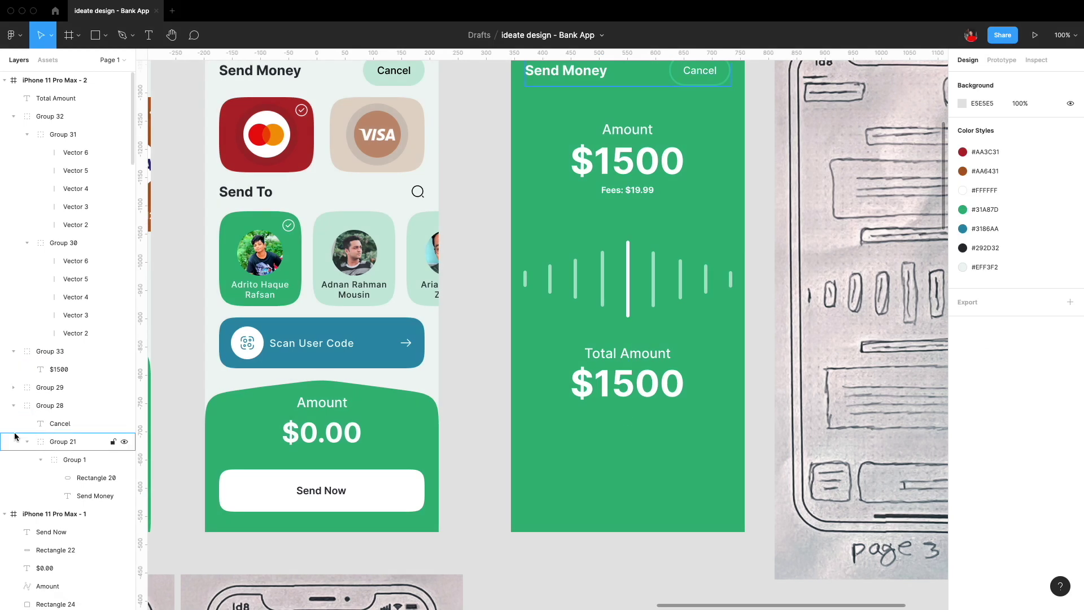
{"action": "left_click", "coordinate": [626, 384]}
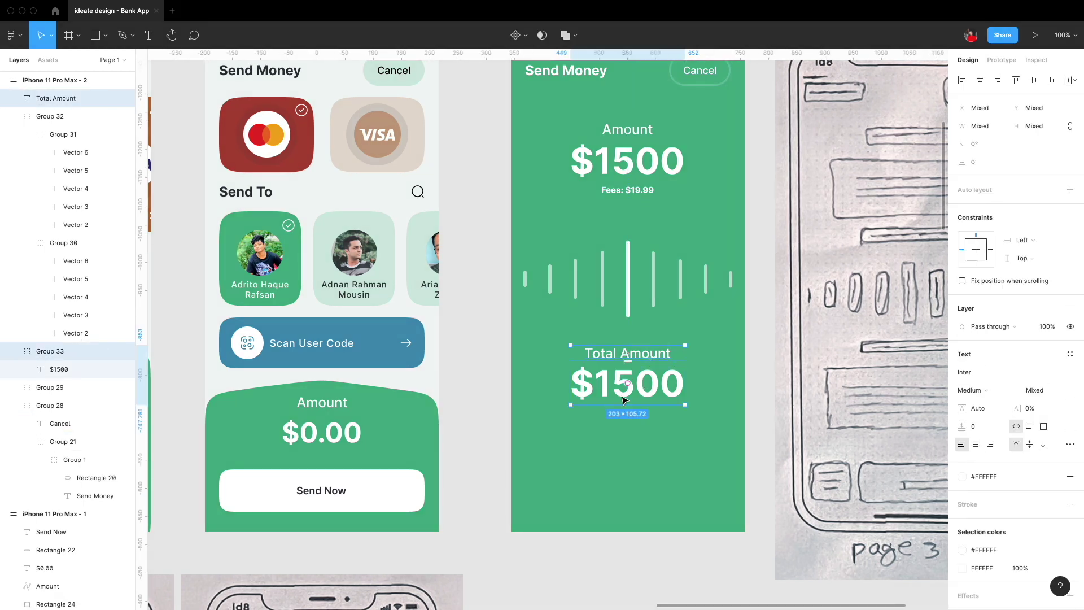
{"action": "left_click_drag", "start_coordinate": [624, 392], "coordinate": [674, 393]}
{"action": "double_click", "coordinate": [627, 390]}
{"action": "type", "text": "99"}
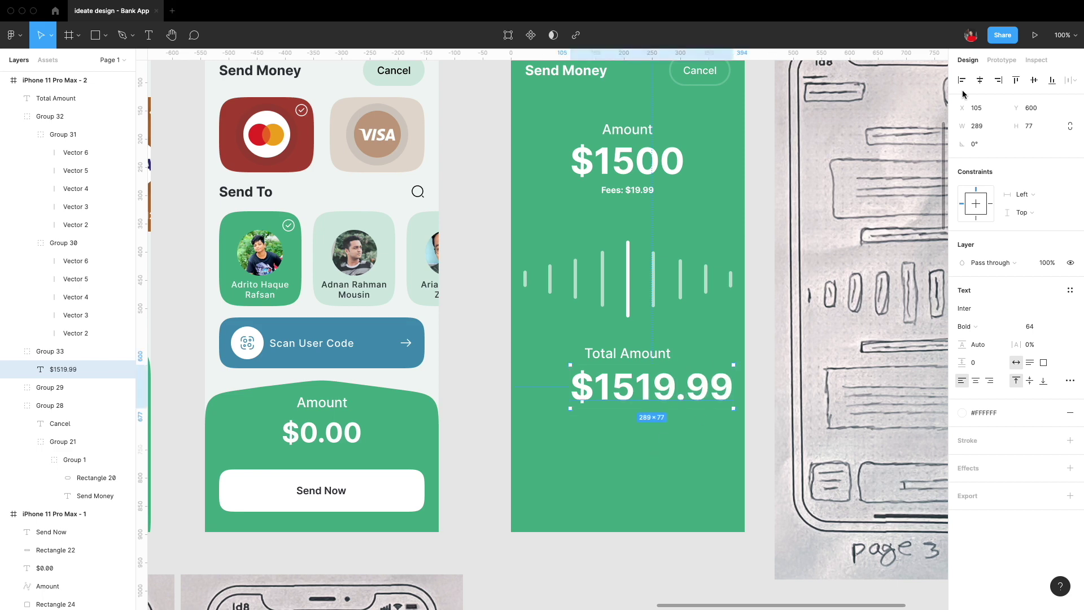
{"action": "key", "text": "Escape"}
{"action": "key", "text": "Escape"}
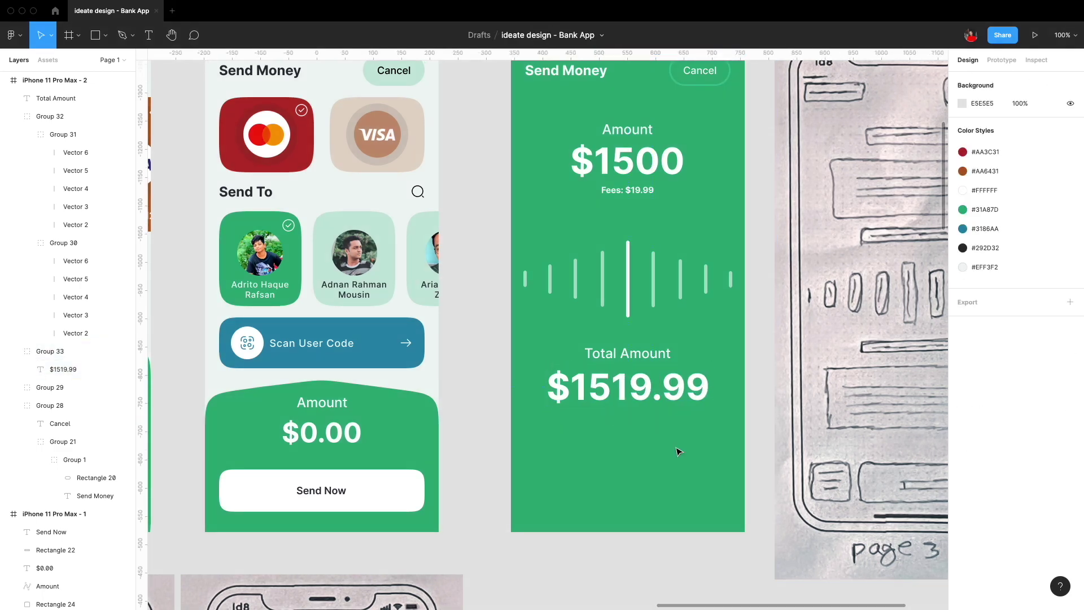
{"action": "scroll", "coordinate": [678, 452], "scroll_direction": "down", "scroll_amount": 1}
{"action": "left_click_drag", "start_coordinate": [371, 463], "coordinate": [742, 453]}
Step: Set the rectangle's width to 75 and duplicate it into a wider rectangle
{"action": "left_click", "coordinate": [997, 126]}
{"action": "type", "text": "75"}
{"action": "key", "text": "Return"}
{"action": "key", "text": "ctrl+d"}
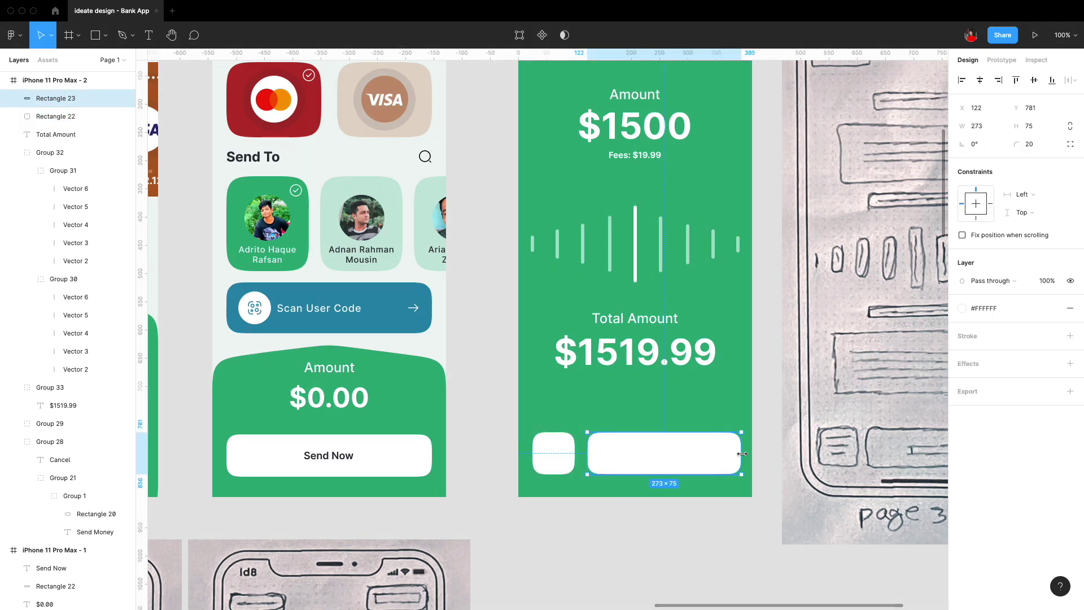
Step: Move the Send Now label from the first screen onto the wide white button
{"action": "scroll", "coordinate": [743, 454], "scroll_direction": "up", "scroll_amount": 2}
{"action": "left_click", "coordinate": [599, 443]}
{"action": "left_click", "coordinate": [670, 488]}
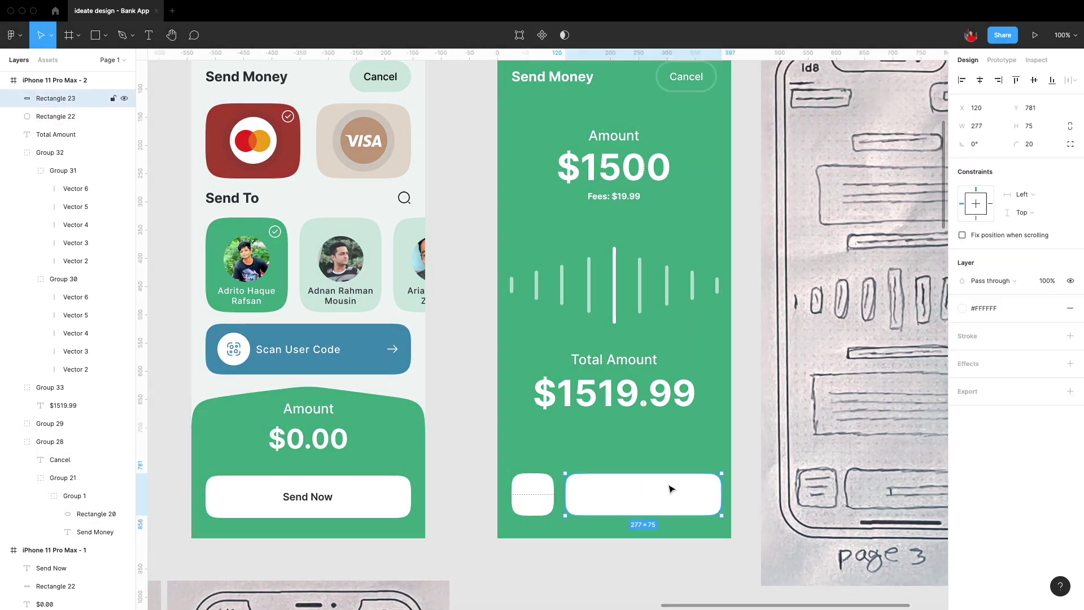
{"action": "scroll", "coordinate": [671, 488], "scroll_direction": "up", "scroll_amount": 2}
{"action": "scroll", "coordinate": [704, 502], "scroll_direction": "down", "scroll_amount": 7}
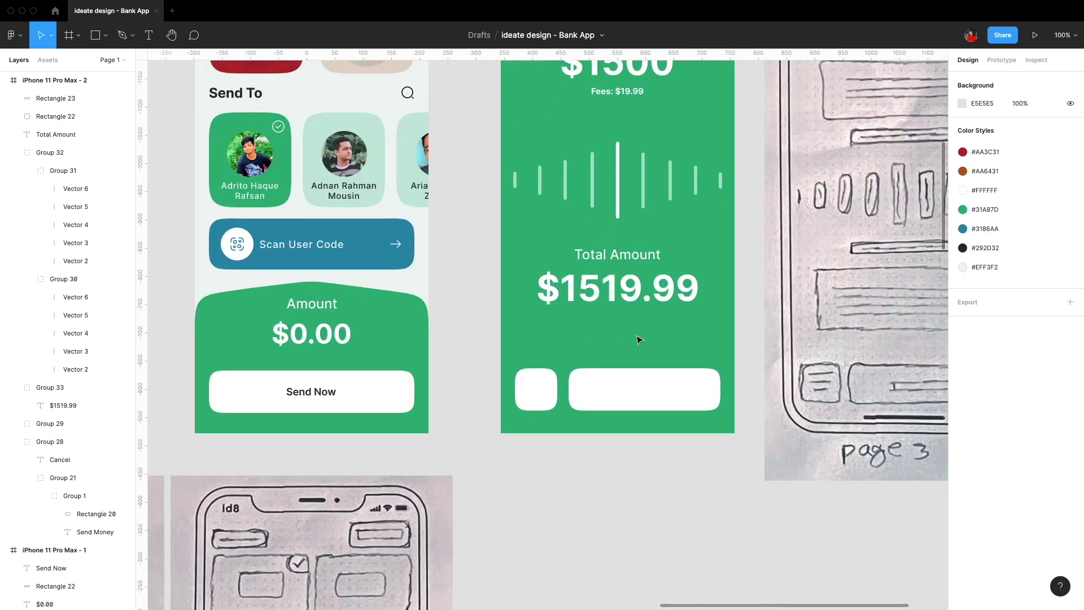
{"action": "scroll", "coordinate": [638, 339], "scroll_direction": "down", "scroll_amount": 3}
{"action": "left_click", "coordinate": [304, 339]}
{"action": "left_click_drag", "start_coordinate": [304, 339], "coordinate": [642, 337]}
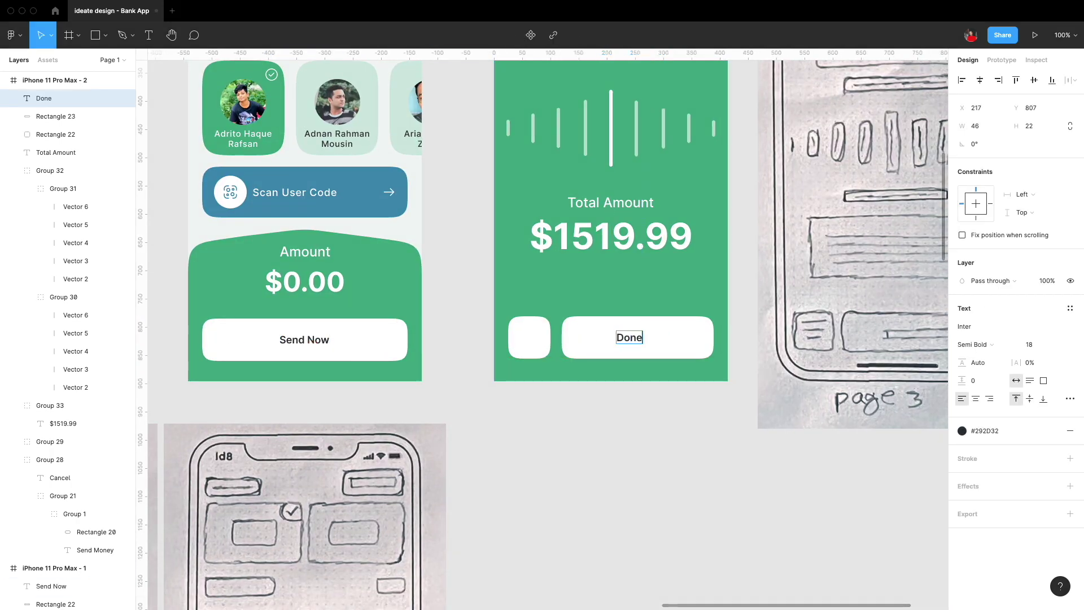
Step: Replace the small square's white fill with a white inside outline
{"action": "left_click", "coordinate": [667, 347]}
{"action": "scroll", "coordinate": [542, 329], "scroll_direction": "up", "scroll_amount": 3, "text": "ctrl"}
{"action": "left_click", "coordinate": [517, 346]}
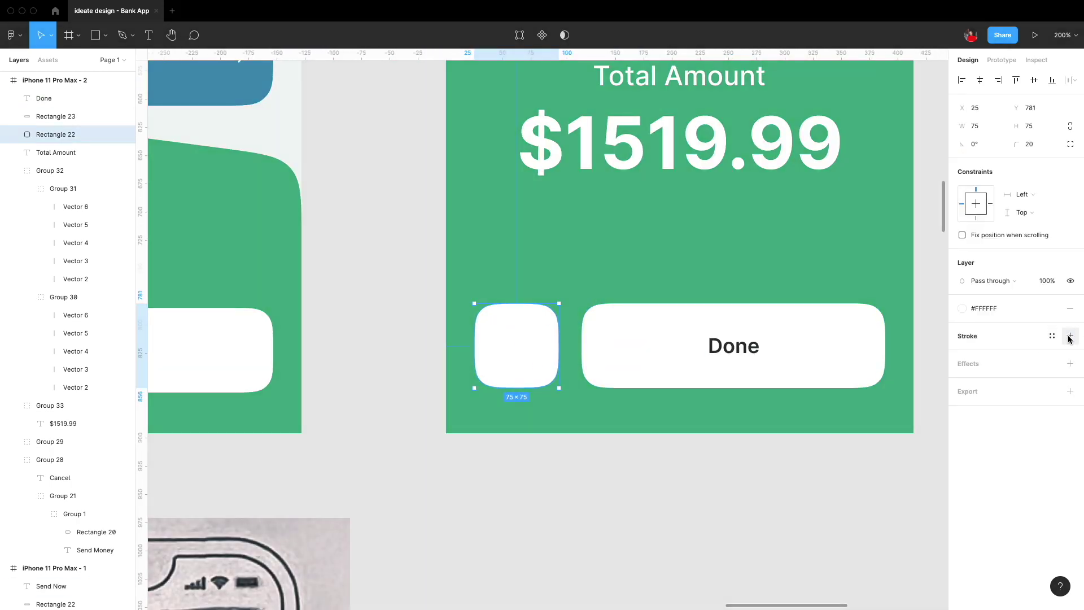
{"action": "left_click", "coordinate": [1069, 338]}
{"action": "left_click", "coordinate": [1070, 308]}
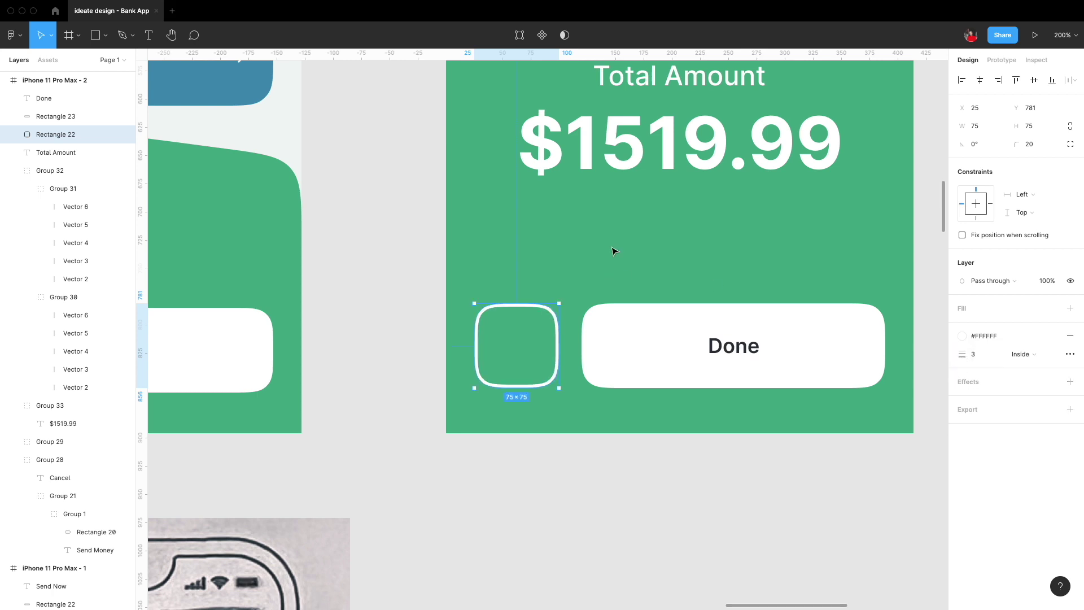
Step: Draw small ellipse dots inside the outlined square and line them up in a row
{"action": "left_click", "coordinate": [105, 35]}
{"action": "left_click", "coordinate": [60, 93]}
{"action": "left_click_drag", "start_coordinate": [441, 296], "coordinate": [513, 366]}
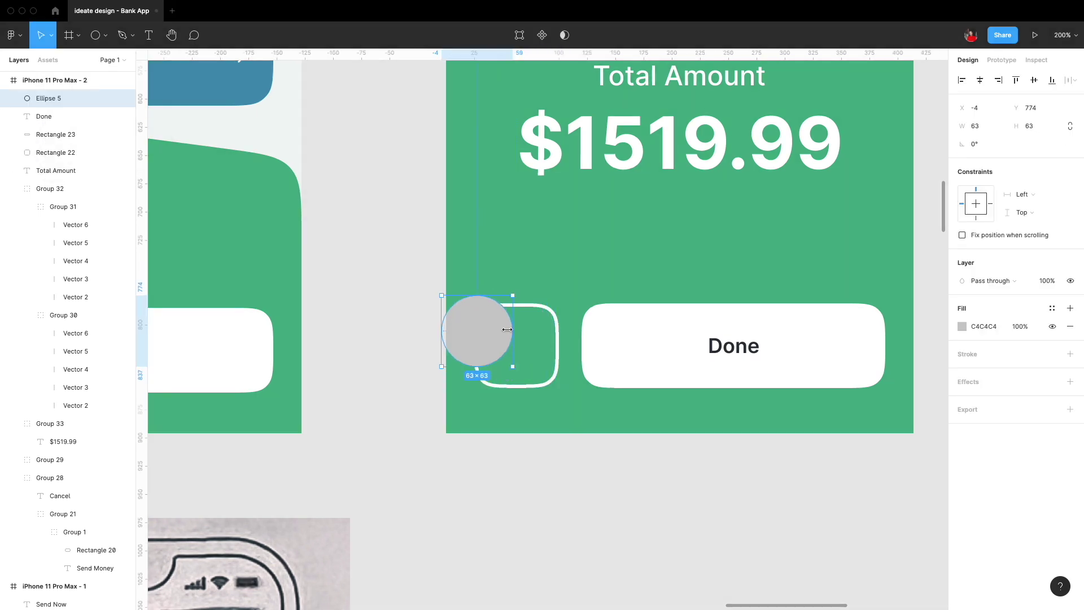
{"action": "mouse_move", "coordinate": [507, 329]}
{"action": "left_mouse_down"}
{"action": "mouse_move", "coordinate": [462, 332]}
{"action": "mouse_move", "coordinate": [585, 339]}
{"action": "left_mouse_up"}
{"action": "key", "text": "ctrl+d"}
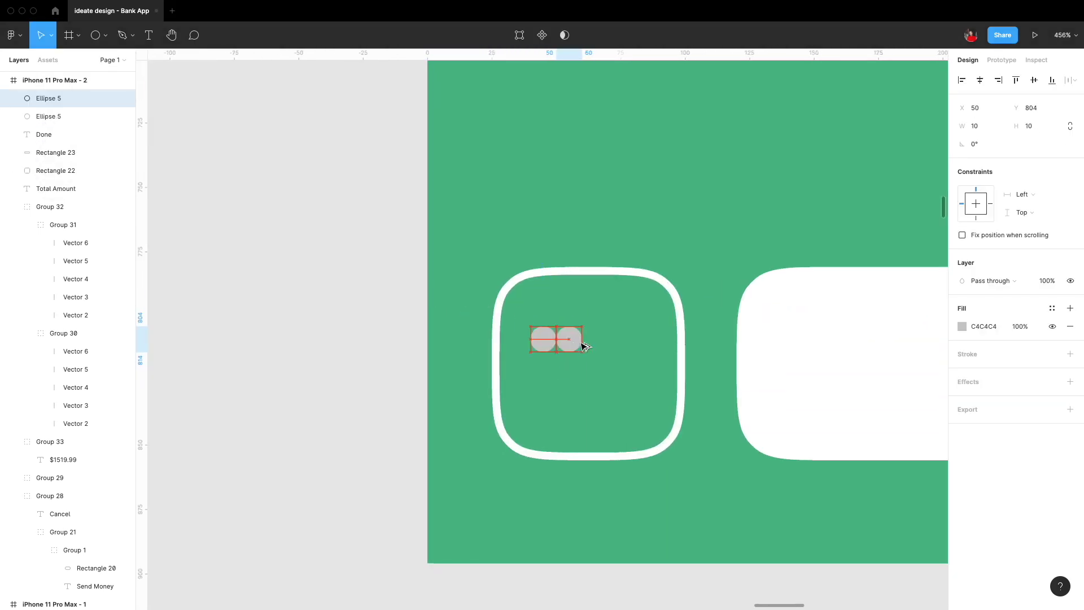
{"action": "key", "text": "ctrl+d"}
{"action": "left_click_drag", "start_coordinate": [960, 162], "coordinate": [963, 162]}
{"action": "mouse_move", "coordinate": [585, 339]}
{"action": "left_mouse_down"}
{"action": "mouse_move", "coordinate": [590, 322]}
{"action": "mouse_move", "coordinate": [581, 366]}
{"action": "mouse_move", "coordinate": [589, 403]}
{"action": "left_mouse_up"}
{"action": "key", "text": "Delete"}
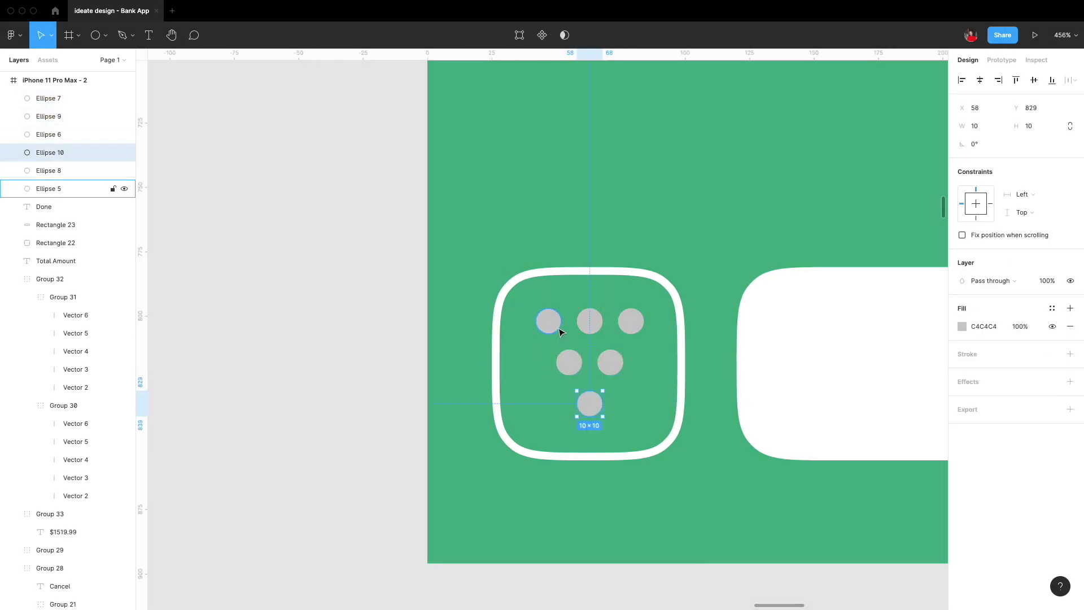
Step: Copy the top dot row down into a 3-3-1 keypad and group the seven dots
{"action": "left_click", "coordinate": [548, 321]}
{"action": "left_click", "coordinate": [589, 322], "text": "shift"}
{"action": "left_click", "coordinate": [631, 329]}
{"action": "left_click", "coordinate": [591, 321], "text": "shift"}
{"action": "left_click", "coordinate": [548, 321], "text": "shift"}
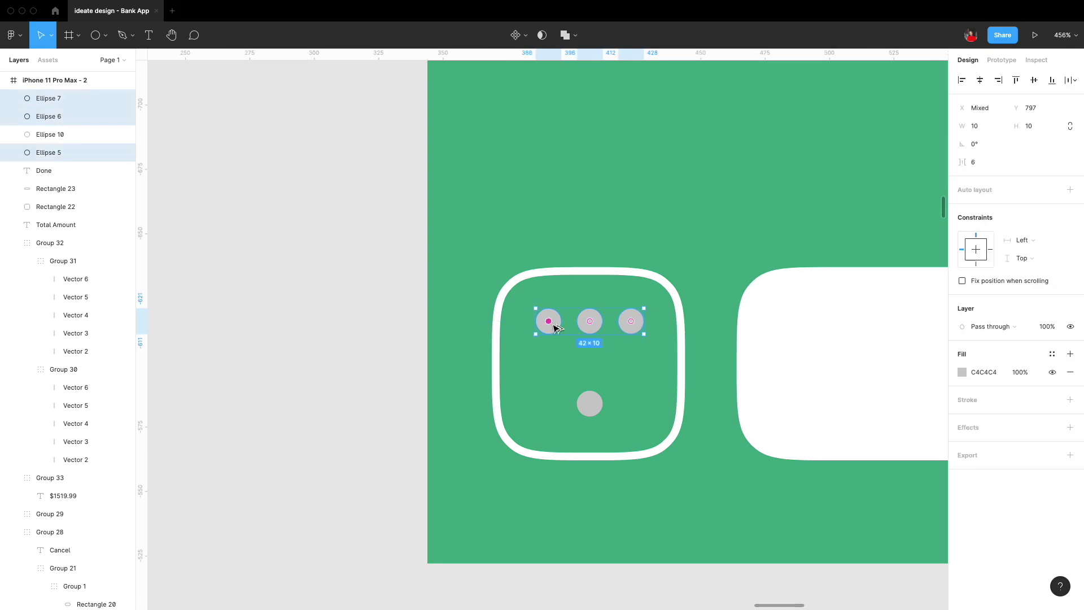
{"action": "left_click_drag", "start_coordinate": [551, 321], "coordinate": [560, 368]}
{"action": "left_click", "coordinate": [585, 402], "text": "shift"}
{"action": "left_click", "coordinate": [629, 328], "text": "shift"}
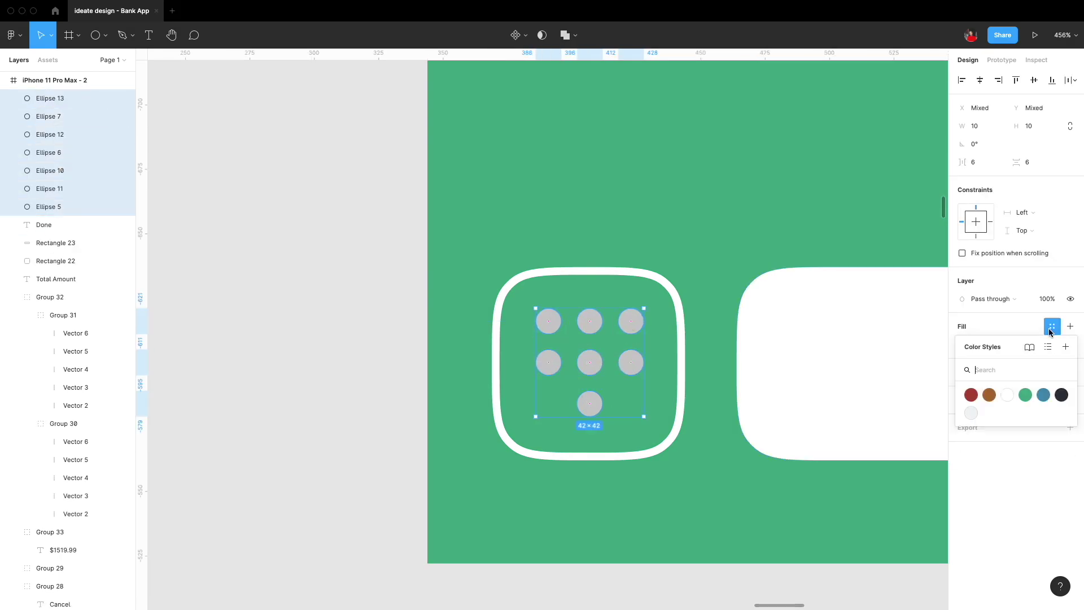
{"action": "key", "text": "ctrl+g"}
{"action": "left_click", "coordinate": [614, 392], "text": "shift"}
Step: Select the Total Amount $1519.99 group together with the waveform
{"action": "key", "text": "Escape"}
{"action": "key", "text": "shift+1"}
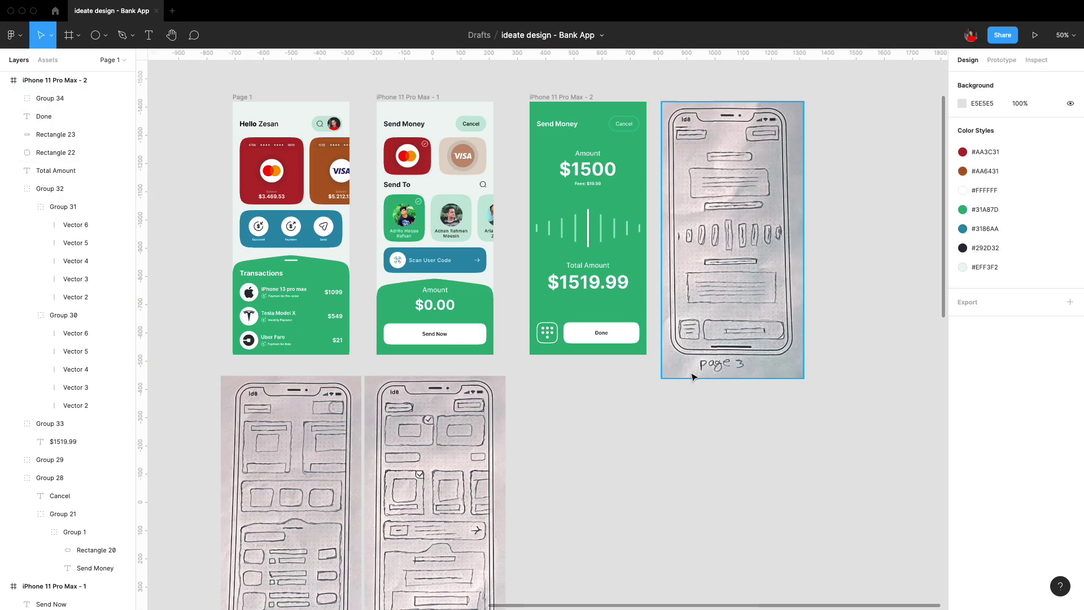
{"action": "left_click", "coordinate": [694, 373]}
{"action": "left_click", "coordinate": [702, 439]}
{"action": "left_click", "coordinate": [595, 290]}
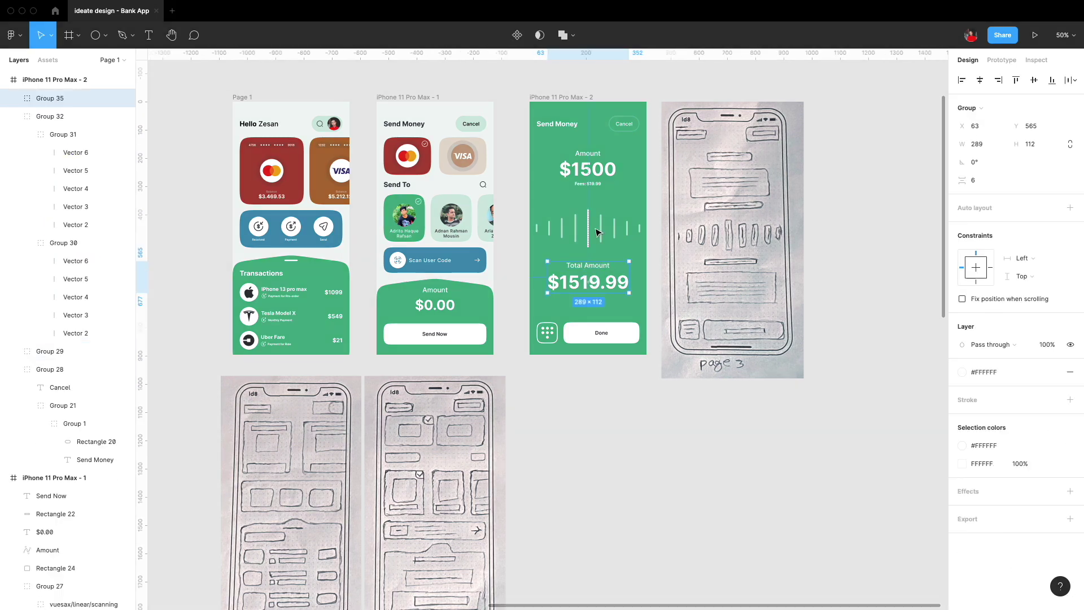
{"action": "left_click", "coordinate": [588, 267]}
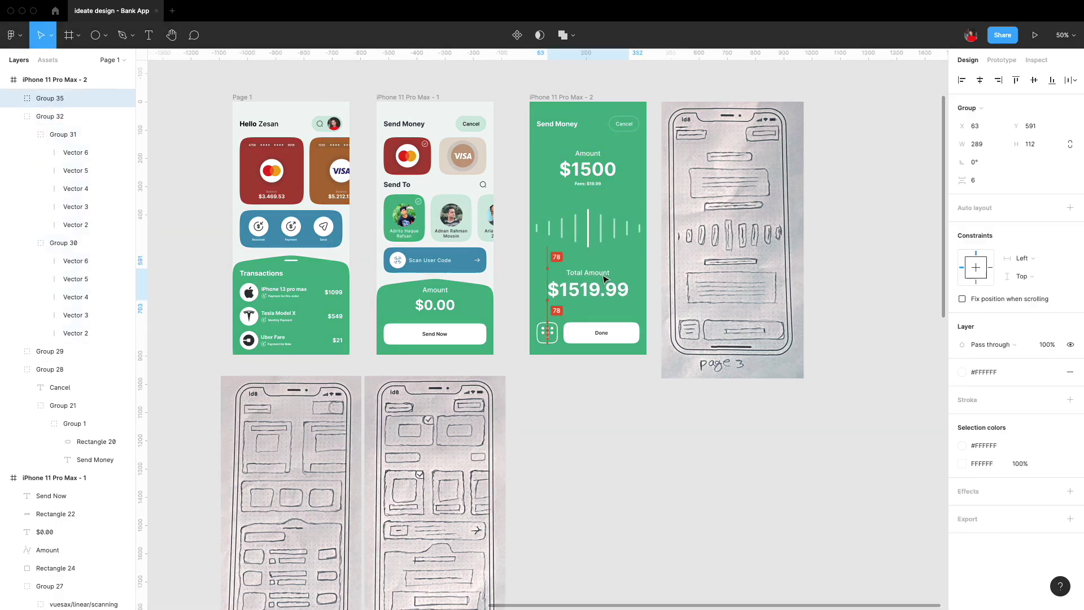
{"action": "left_click", "coordinate": [604, 229], "text": "shift"}
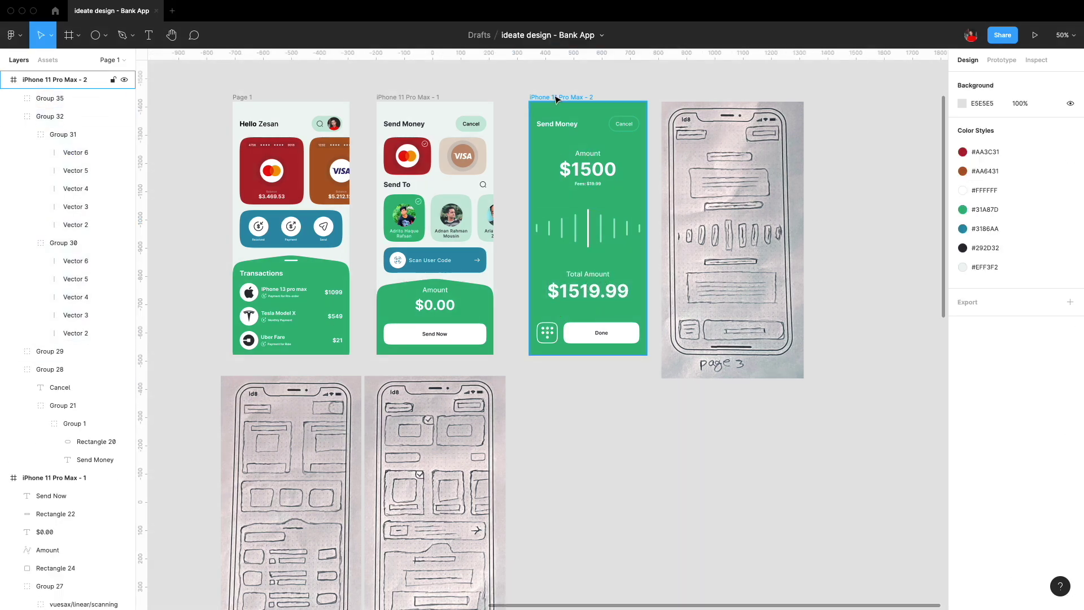
{"action": "left_click", "coordinate": [561, 97]}
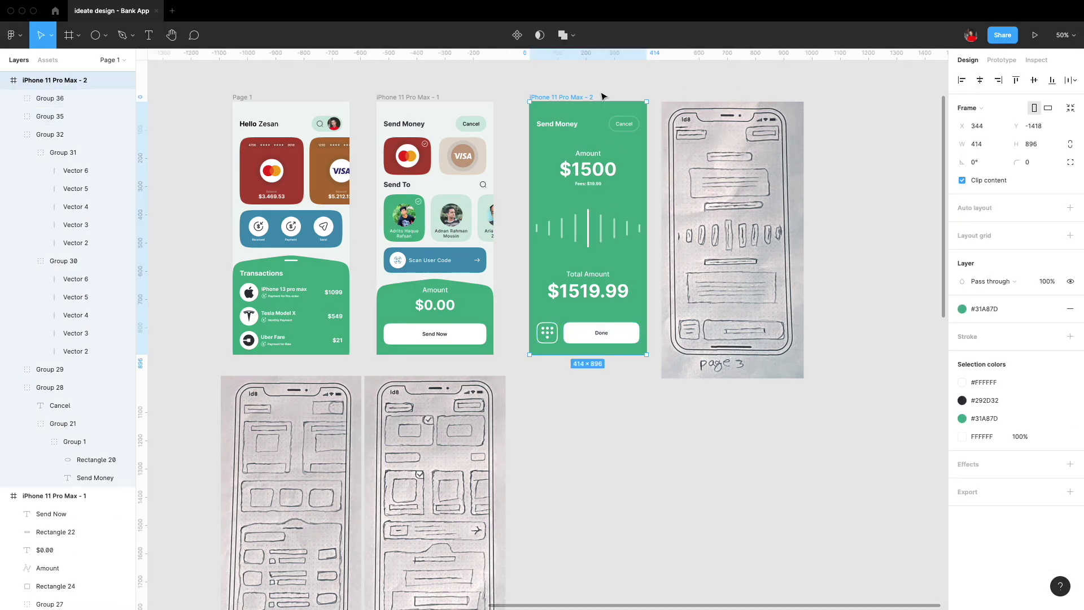
Step: Retitle the Send Money heading to Set Amount and relabel Cancel as Back
{"action": "scroll", "coordinate": [546, 154], "scroll_direction": "up", "scroll_amount": 5}
{"action": "scroll", "coordinate": [547, 154], "scroll_direction": "up", "scroll_amount": 1}
{"action": "left_click", "coordinate": [557, 90]}
{"action": "type", "text": "Set Amount"}
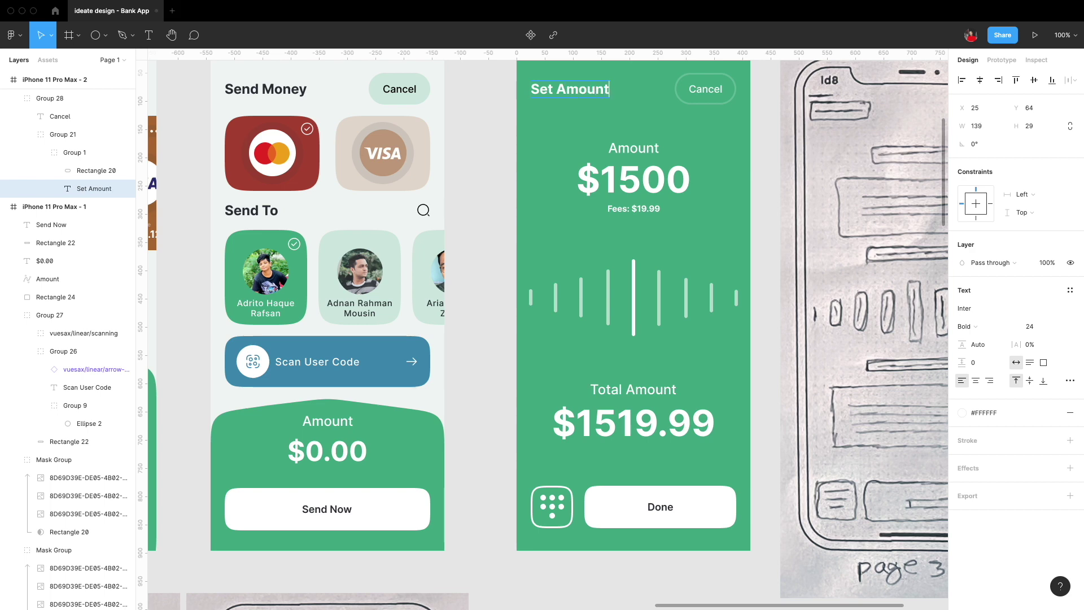
{"action": "left_click", "coordinate": [705, 88]}
{"action": "double_click", "coordinate": [706, 89]}
{"action": "type", "text": "Back"}
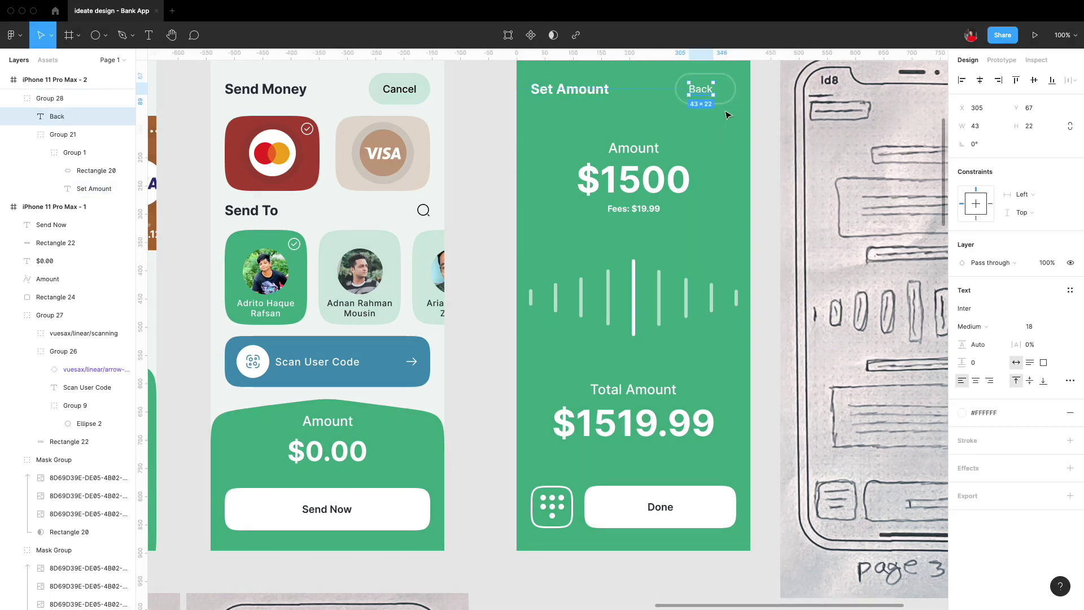
{"action": "left_click", "coordinate": [730, 102], "text": "shift"}
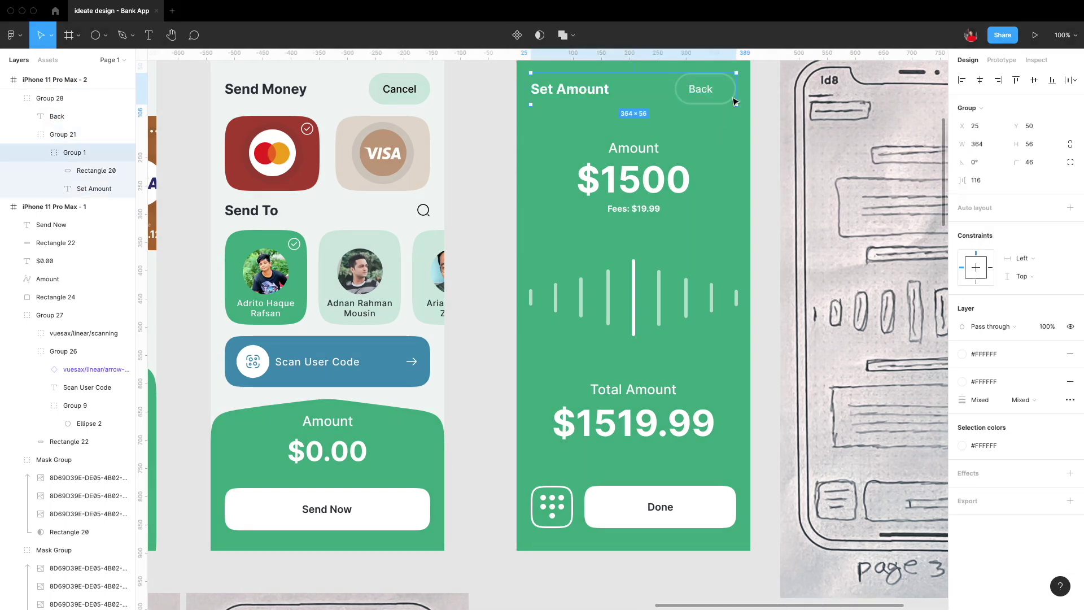
{"action": "left_click", "coordinate": [718, 136]}
Step: Move the page 3 sketch beneath the third phone screen
{"action": "key", "text": "minus"}
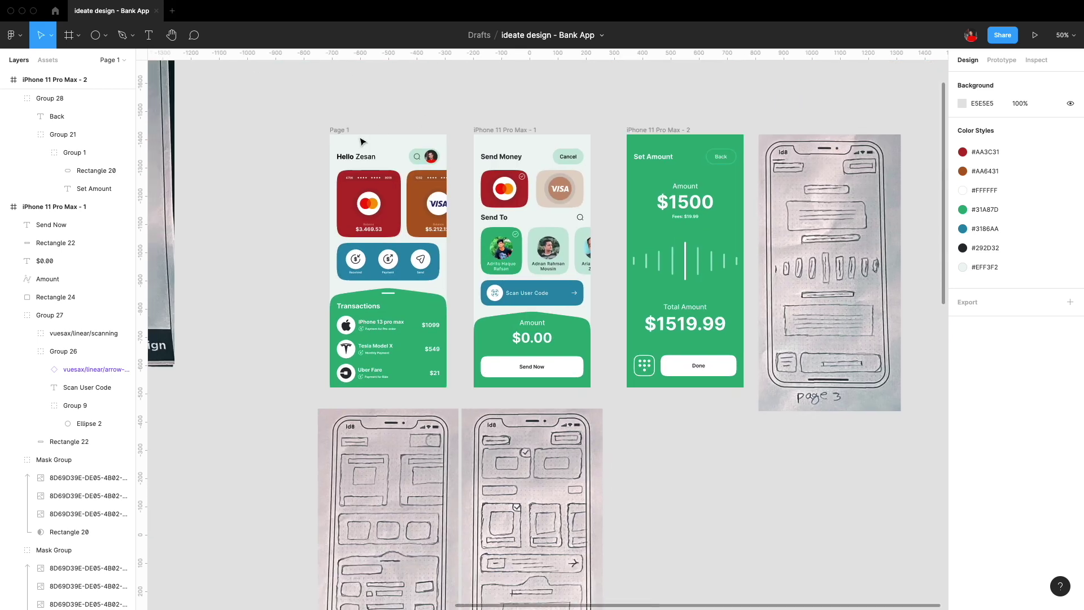
{"action": "left_click_drag", "start_coordinate": [844, 331], "coordinate": [698, 542]}
{"action": "scroll", "coordinate": [813, 397], "scroll_direction": "down", "scroll_amount": 1}
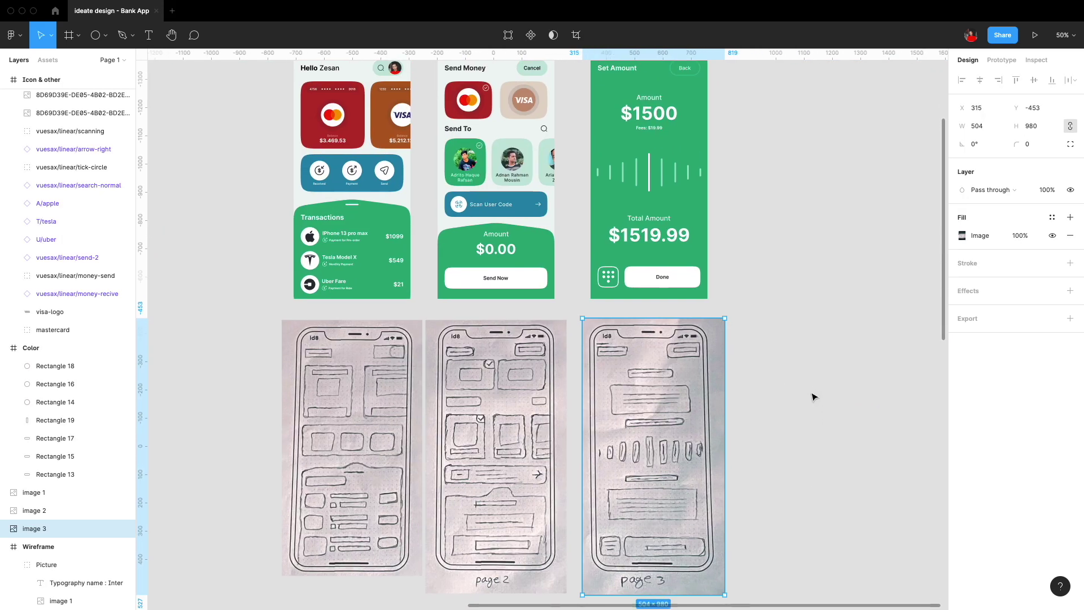
{"action": "scroll", "coordinate": [779, 290], "scroll_direction": "up", "scroll_amount": 1}
{"action": "scroll", "coordinate": [781, 268], "scroll_direction": "left", "scroll_amount": 3}
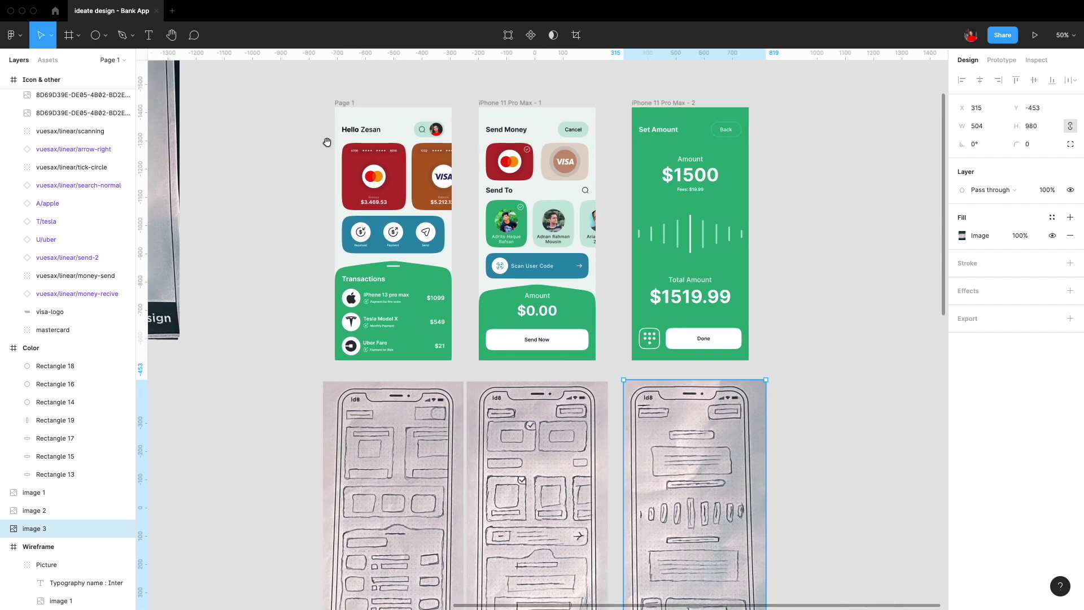
{"action": "left_click", "coordinate": [770, 363]}
{"action": "scroll", "coordinate": [779, 336], "scroll_direction": "down", "scroll_amount": 5}
{"action": "scroll", "coordinate": [779, 338], "scroll_direction": "up", "scroll_amount": 3}
{"action": "scroll", "coordinate": [779, 338], "scroll_direction": "up", "scroll_amount": 2}
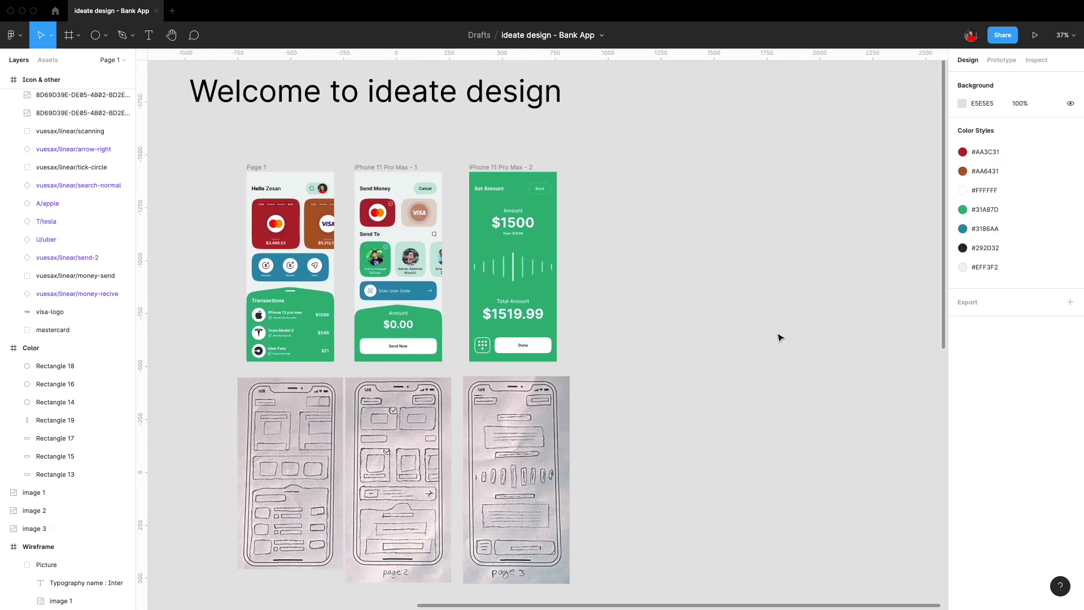
Step: Add a 'Thanks for watching' text below the sketches at font size 144
{"action": "key", "text": "t"}
{"action": "scroll", "coordinate": [422, 95], "scroll_direction": "down", "scroll_amount": 5}
{"action": "left_click", "coordinate": [291, 496]}
{"action": "type", "text": "Thanks for watching"}
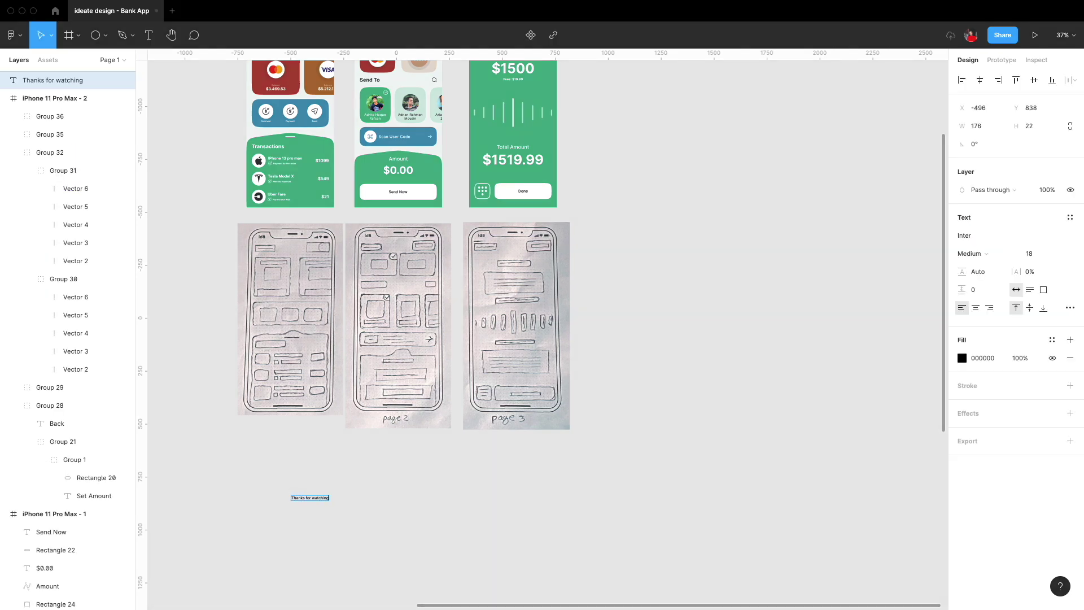
{"action": "left_click", "coordinate": [1039, 254]}
{"action": "left_click", "coordinate": [1043, 336]}
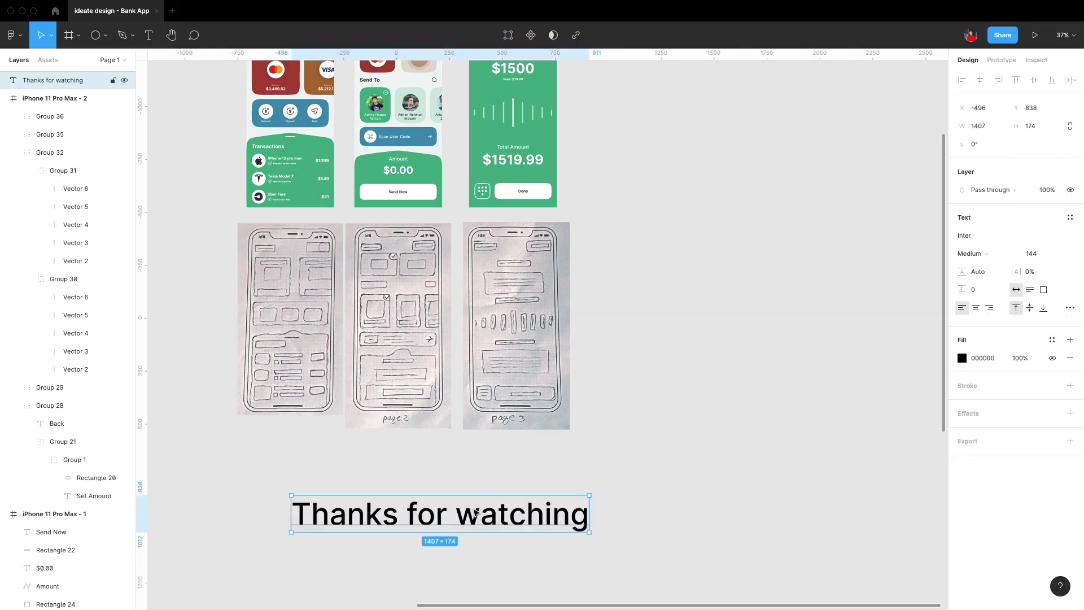
{"action": "left_click", "coordinate": [634, 497]}
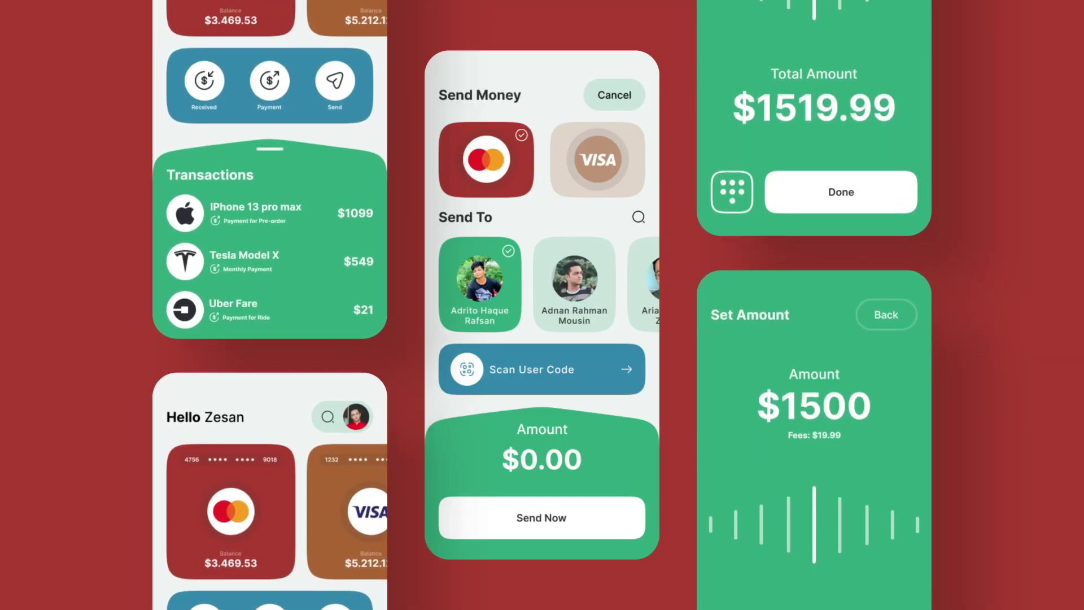